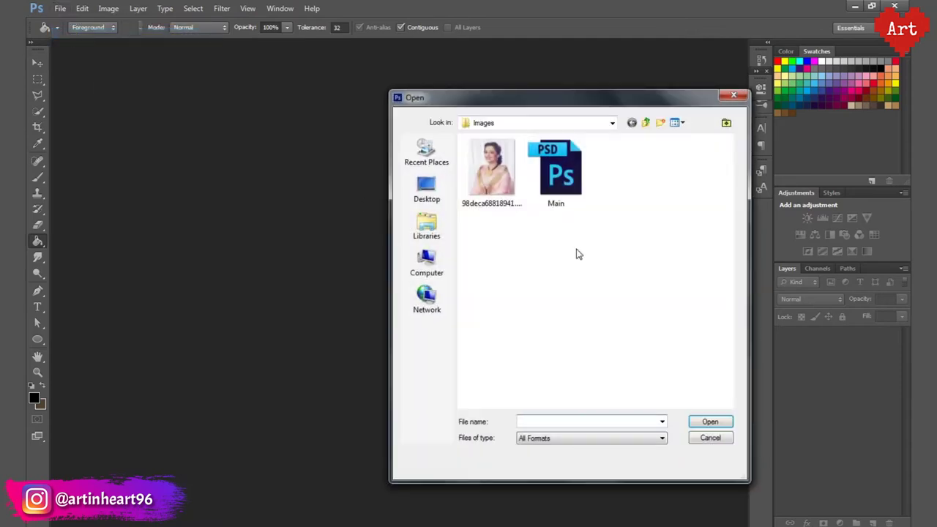
- Open Main.psd and toggle the background layer to check the portrait cut-out
double_click(555, 170)
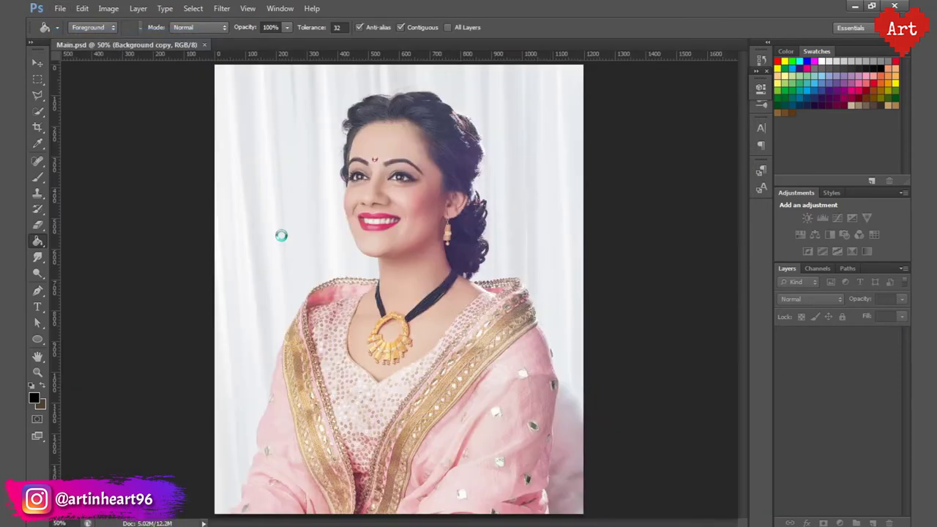
left_click(783, 362)
left_click(784, 363)
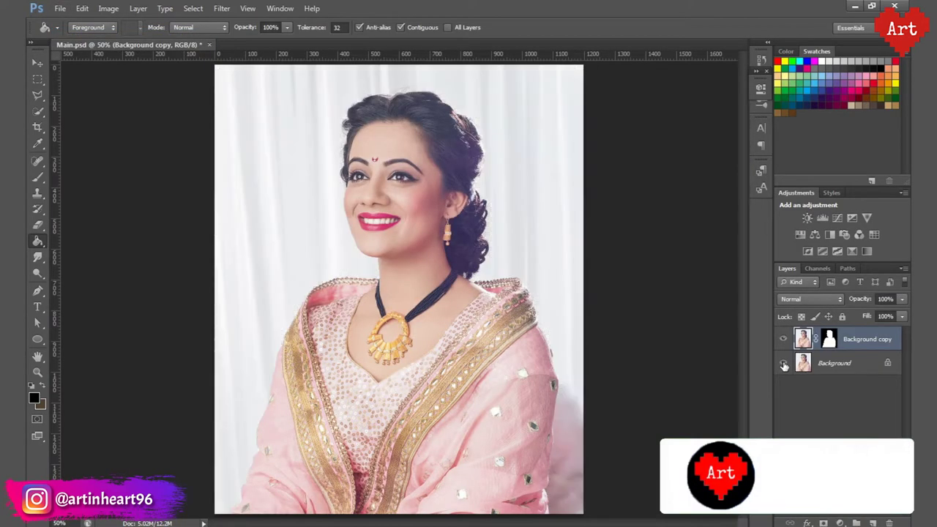
left_click(784, 363)
left_click(783, 363)
- Create a new blank document and rotate its canvas 90° into landscape
left_click(60, 8)
left_click(68, 20)
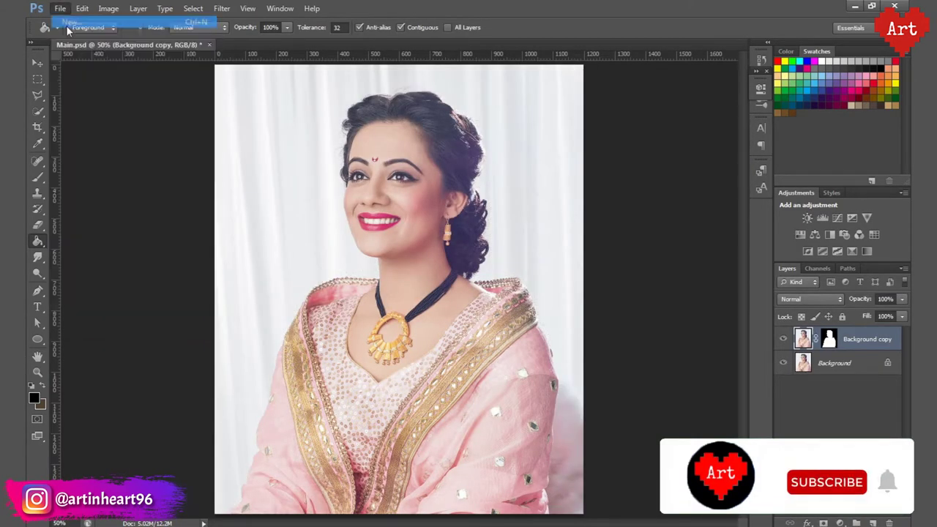
left_click(565, 139)
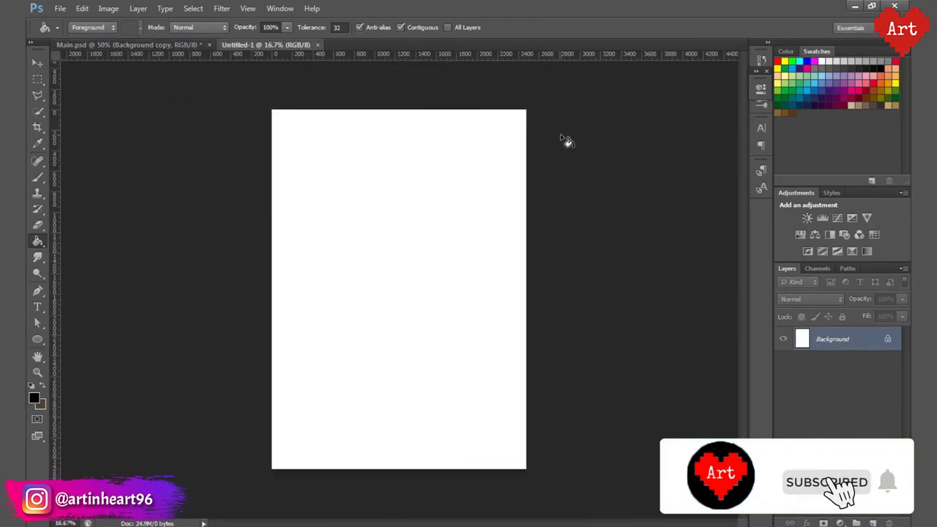
left_click(138, 8)
left_click(266, 131)
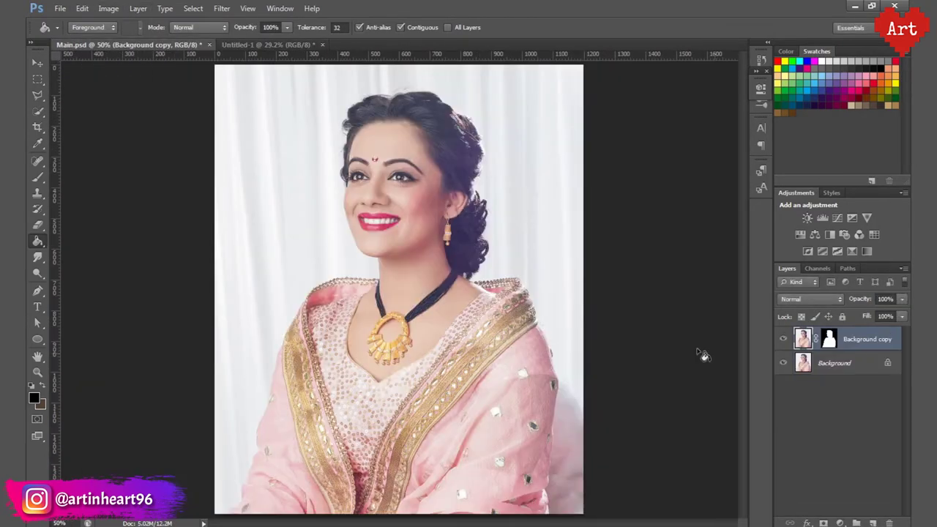
right_click(856, 345)
- Duplicate the Background copy portrait layer into the new landscape document
left_click(805, 149)
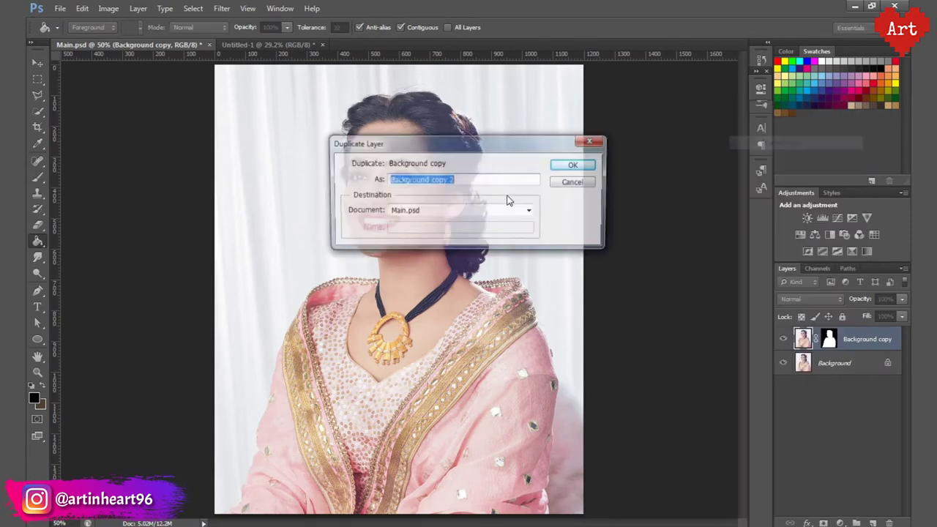
left_click(512, 211)
left_click(439, 227)
left_click(564, 167)
left_click(269, 45)
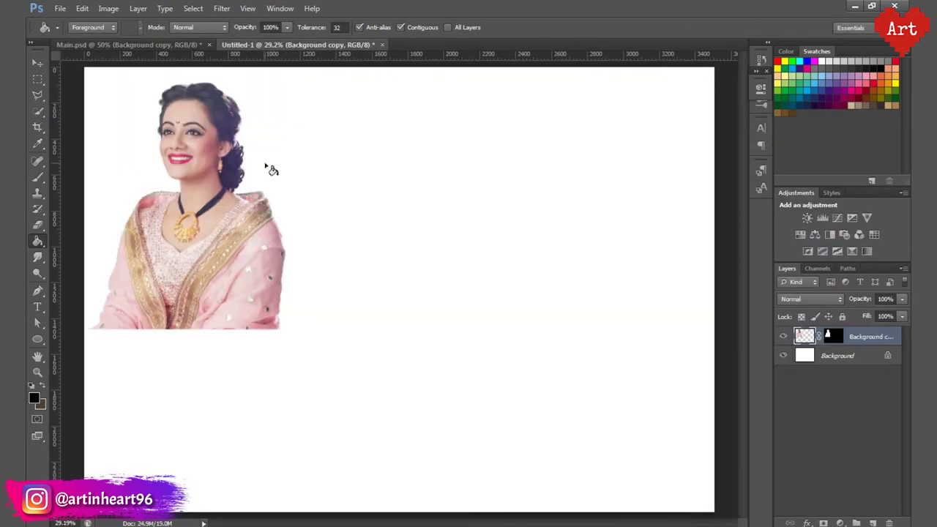
- Scale the portrait up to roughly 180% and move it toward the canvas centre
key("ctrl+t")
left_click_drag(301, 331, 401, 449)
key("ctrl+minus")
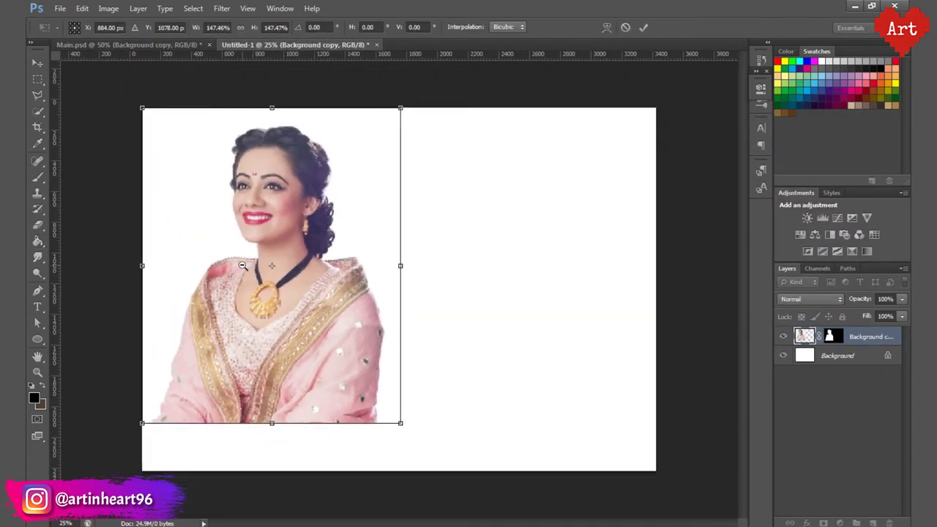
key("ctrl+minus")
mouse_move(402, 383)
left_mouse_down()
mouse_move(443, 433)
mouse_move(435, 425)
left_mouse_up()
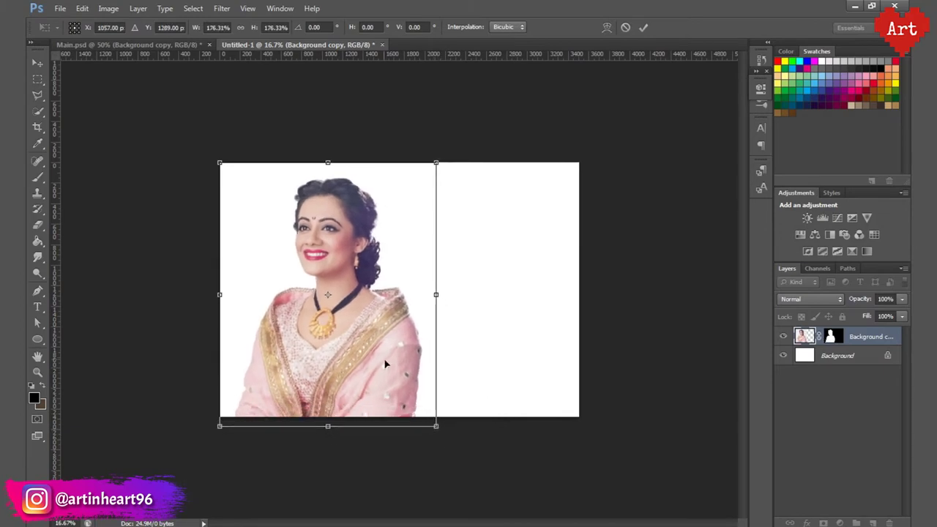
left_click_drag(384, 358, 437, 362)
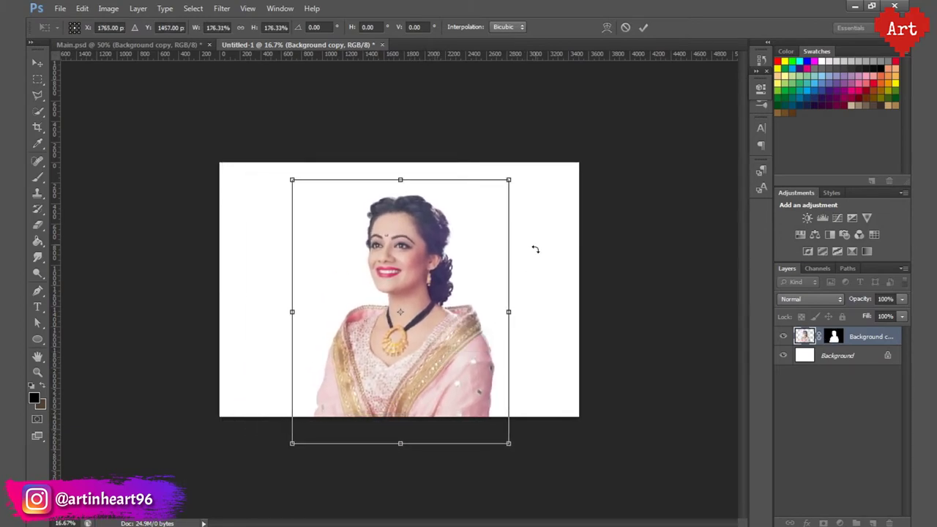
left_click_drag(439, 320, 445, 325)
key("Return")
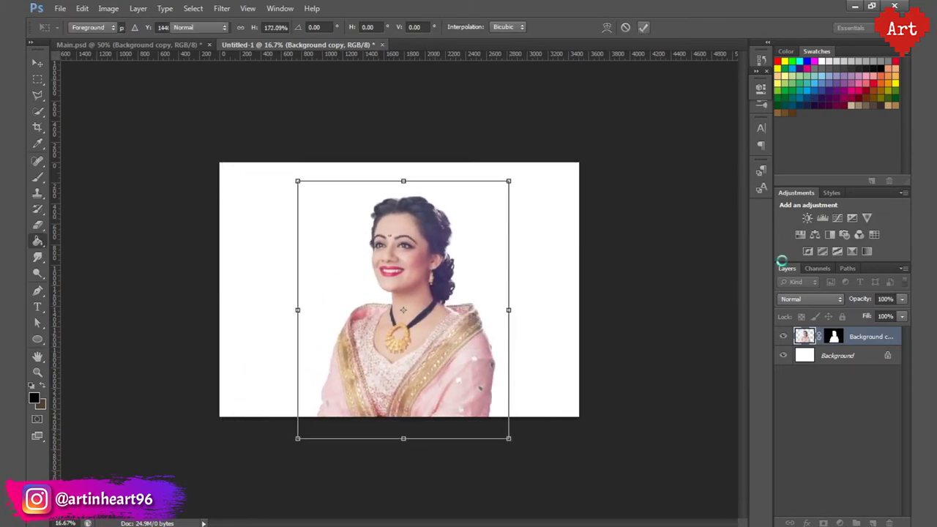
- Centre the portrait on the white background layer using the Move tool's align options
left_click(844, 362)
key("v")
left_click(330, 29)
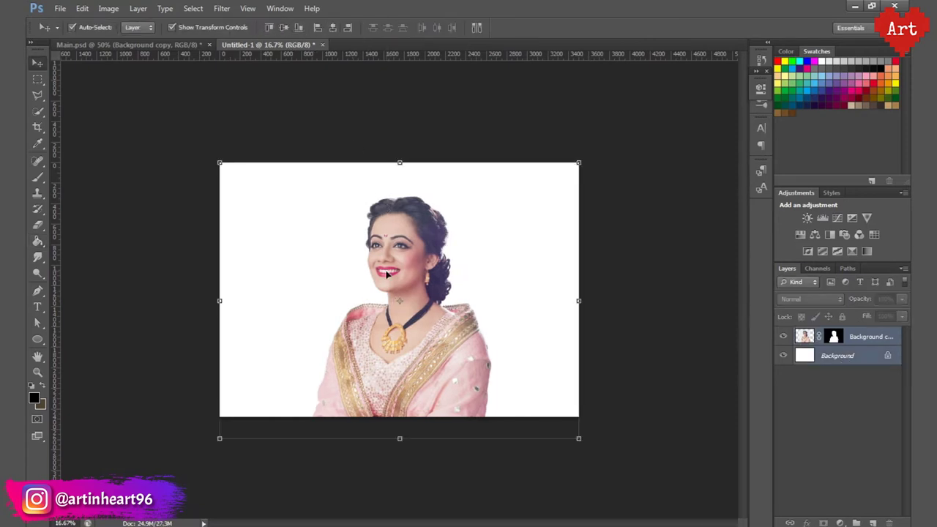
key("ctrl+0")
left_click(882, 402)
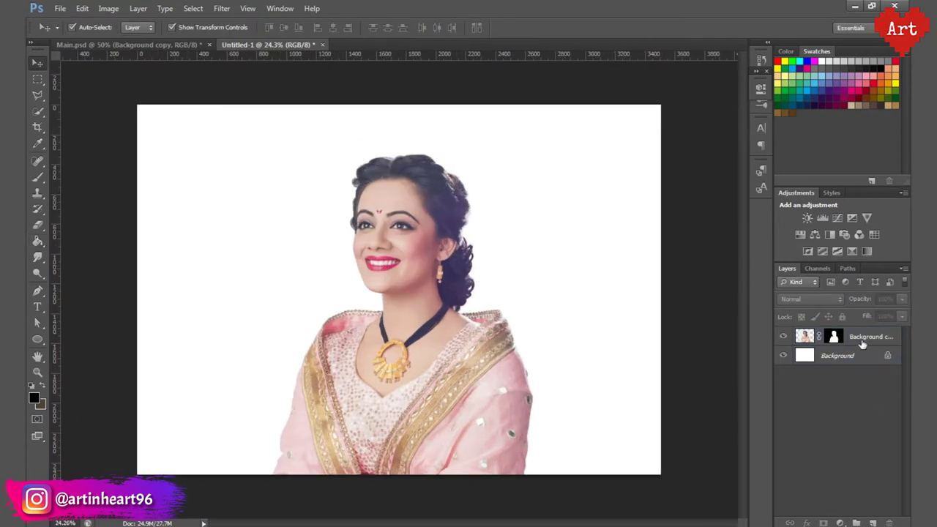
left_click(862, 344)
- Save the document as DP.psd and zoom in on the woman's face
key("ctrl+s")
type("DP")
key("Return")
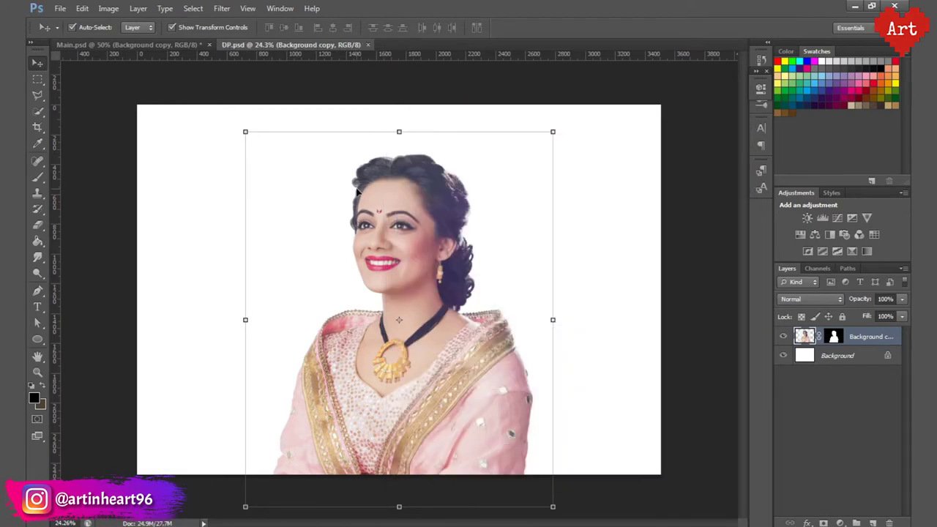
scroll(358, 192, "up", 2)
scroll(429, 307, "up", 2)
left_click_drag(412, 245, 396, 277)
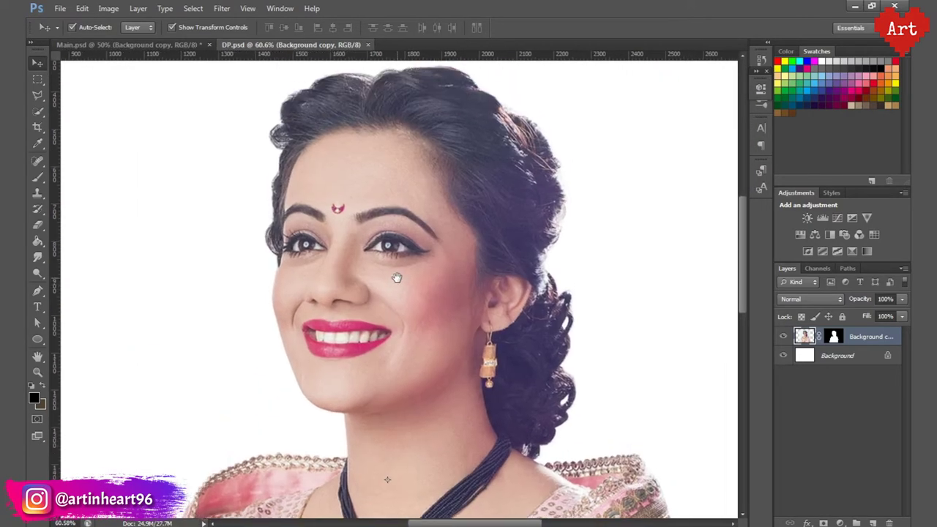
- Add a Hue/Saturation adjustment layer with Saturation raised to +25
left_click(842, 523)
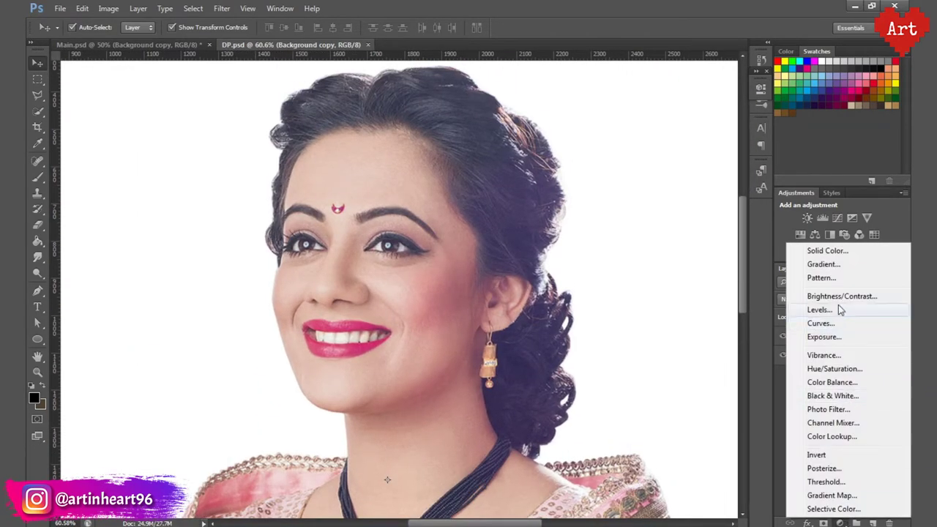
left_click(832, 369)
scroll(350, 310, "down", 1)
scroll(350, 311, "down", 2)
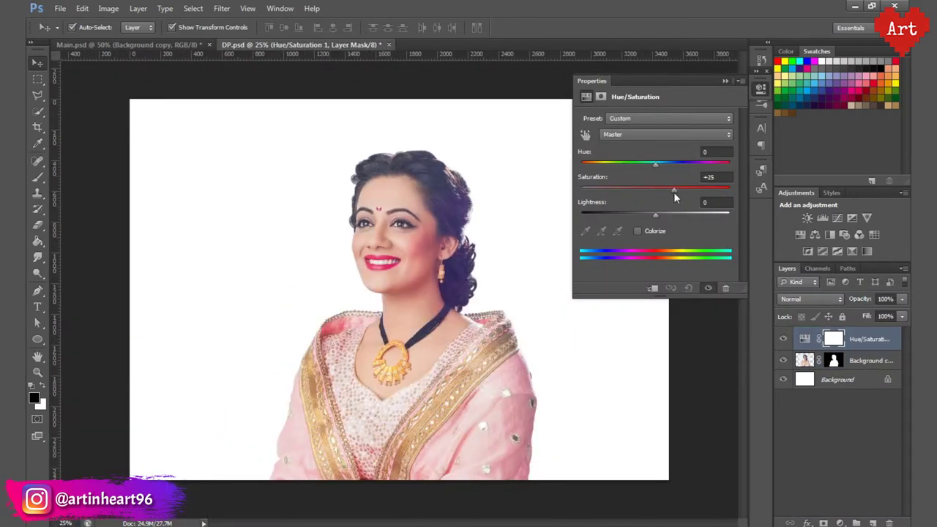
left_click(762, 87)
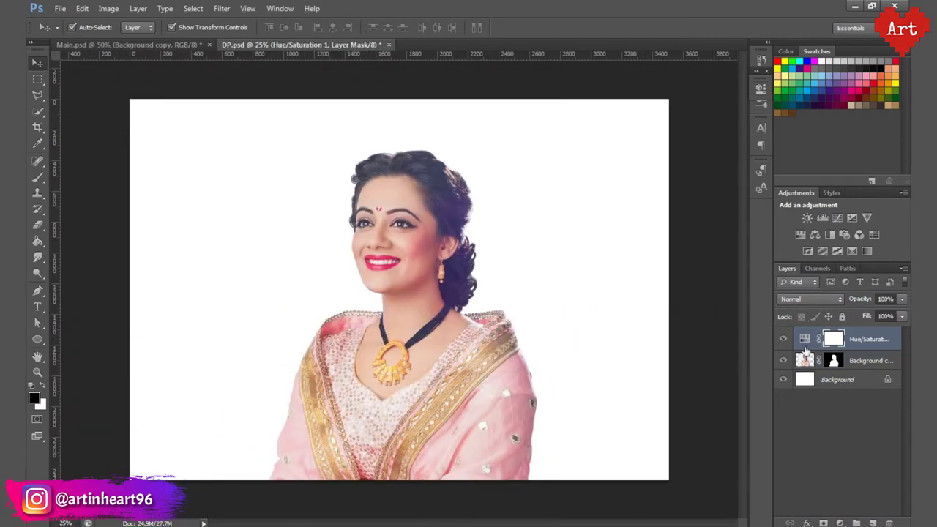
- Add a Selective Color adjustment and reduce cyan in the Reds
left_click(842, 523)
left_click(813, 515)
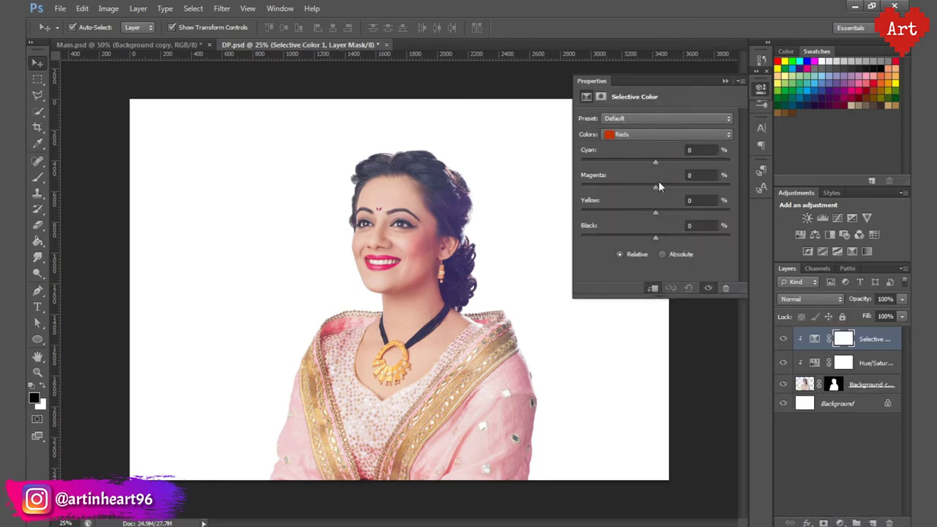
left_click(659, 134)
left_click(645, 139)
mouse_move(692, 166)
left_mouse_down()
mouse_move(658, 166)
mouse_move(670, 211)
mouse_move(663, 238)
left_mouse_up()
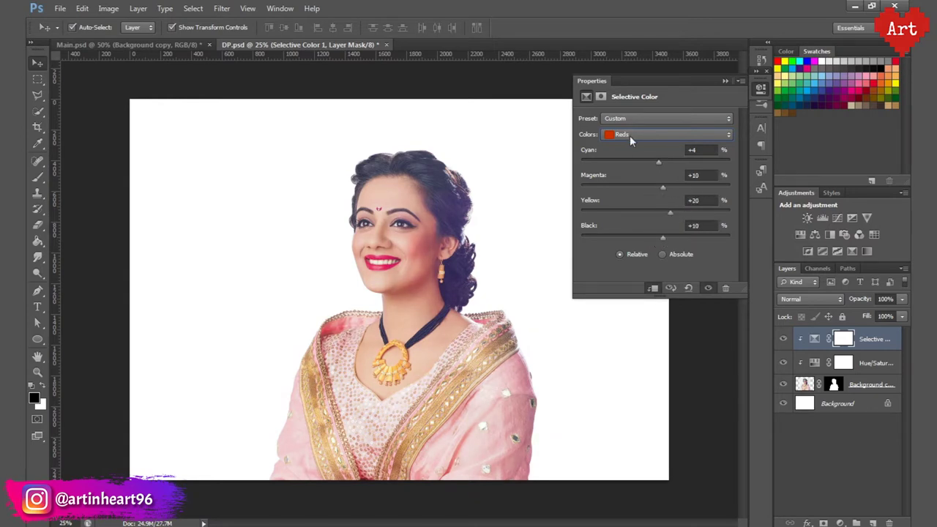
- Increase yellow in the Yellows range and select the Greens range
left_click(630, 135)
left_click(631, 152)
left_click_drag(672, 214, 682, 214)
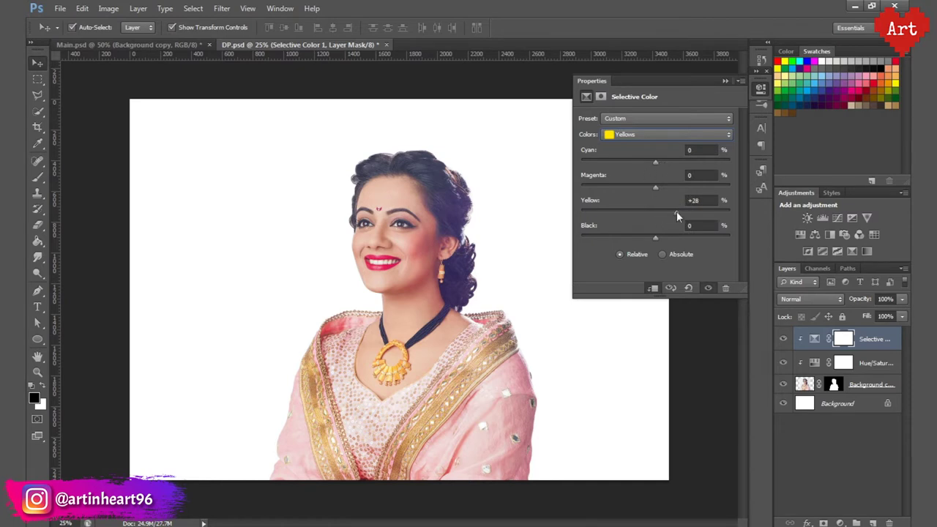
left_click(653, 134)
left_click(656, 169)
- Duplicate the portrait layer as Background copy 2
left_click(761, 88)
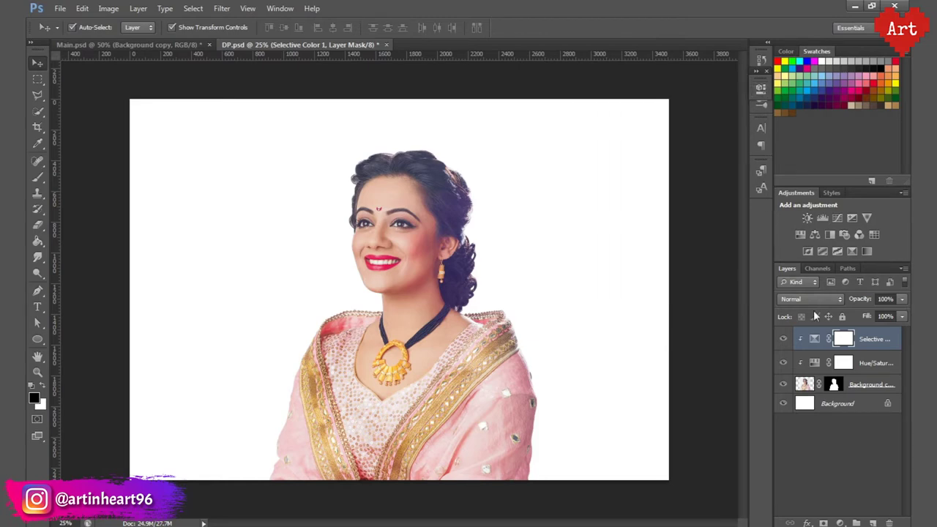
left_click(833, 384)
right_click(834, 384)
left_click(891, 350)
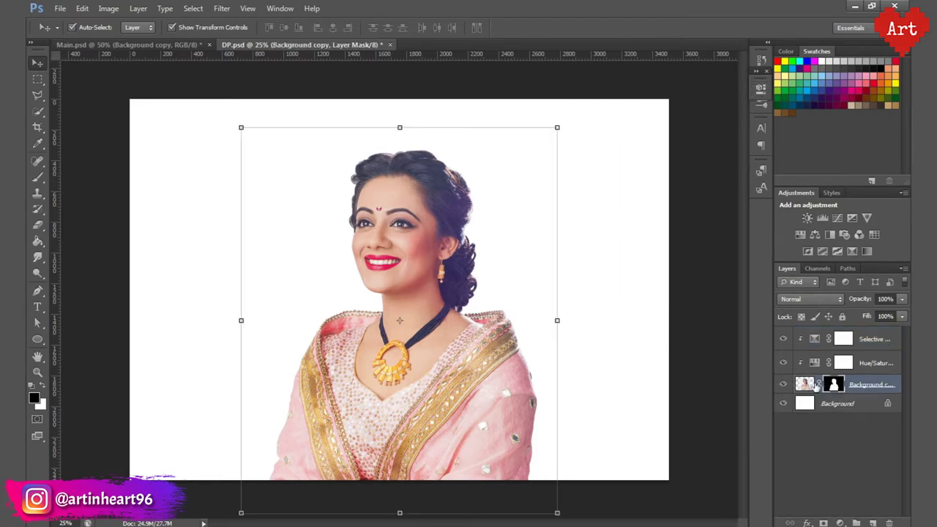
right_click(815, 385)
left_click(825, 401)
right_click(889, 382)
left_click(760, 142)
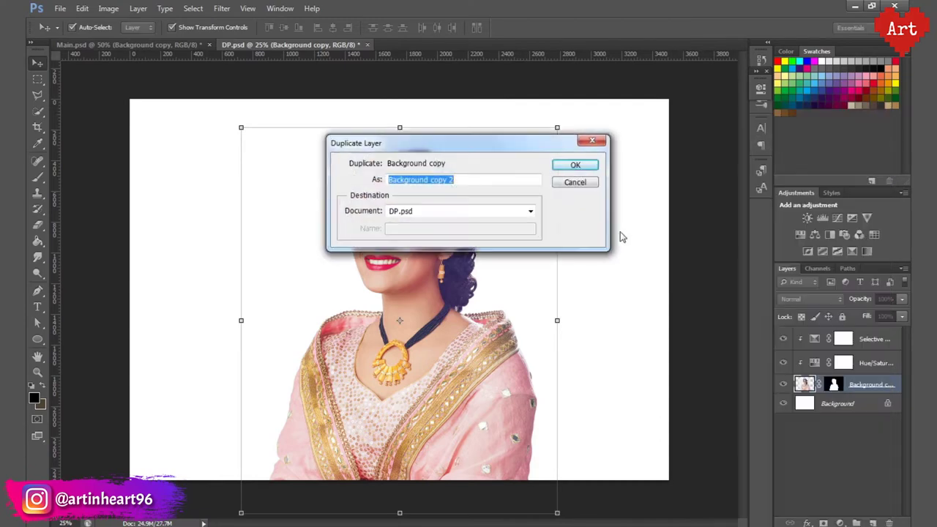
key("Return")
- Hide the original and merge the copy with both adjustment layers into Selective Color 1
left_click(807, 374, "alt")
left_click(808, 350, "alt")
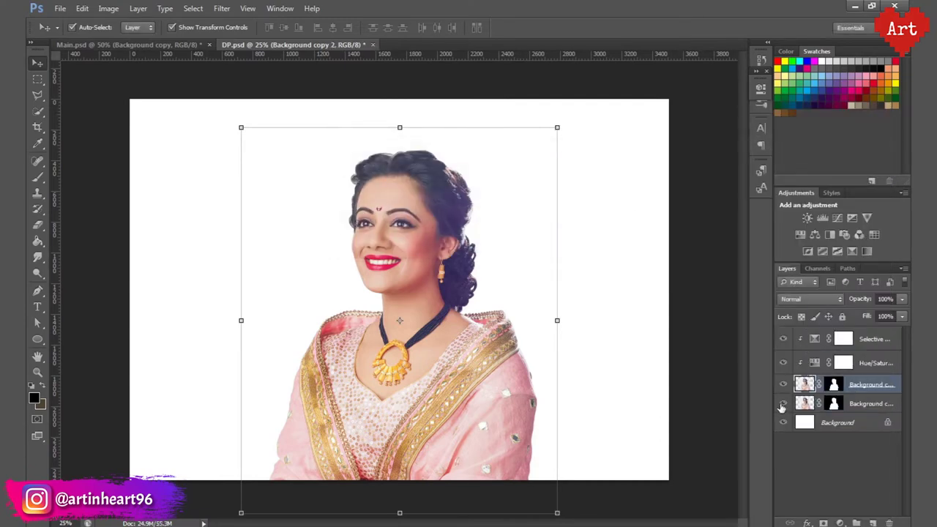
right_click(869, 339)
left_click(893, 350)
left_click(886, 383, "shift")
right_click(884, 349)
left_click(743, 380)
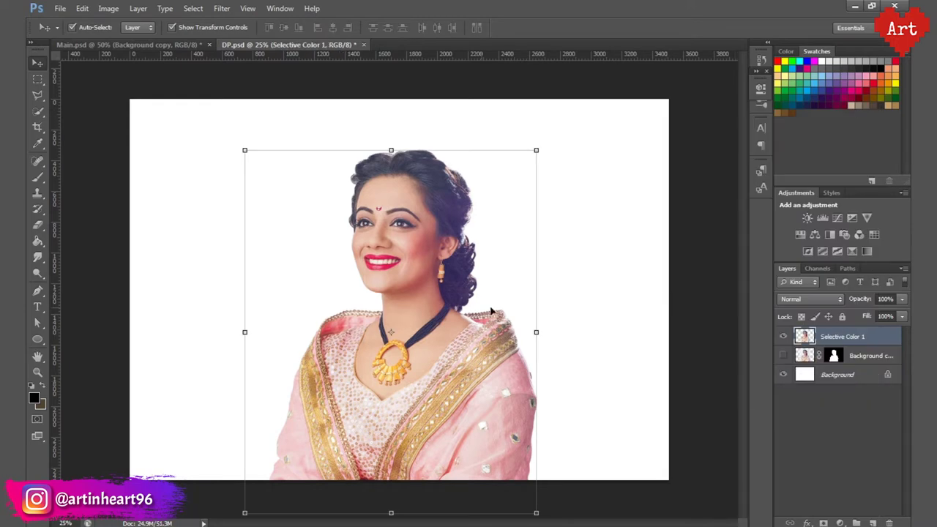
- Review the layer stack and select the white background layer
scroll(469, 313, "up", 3)
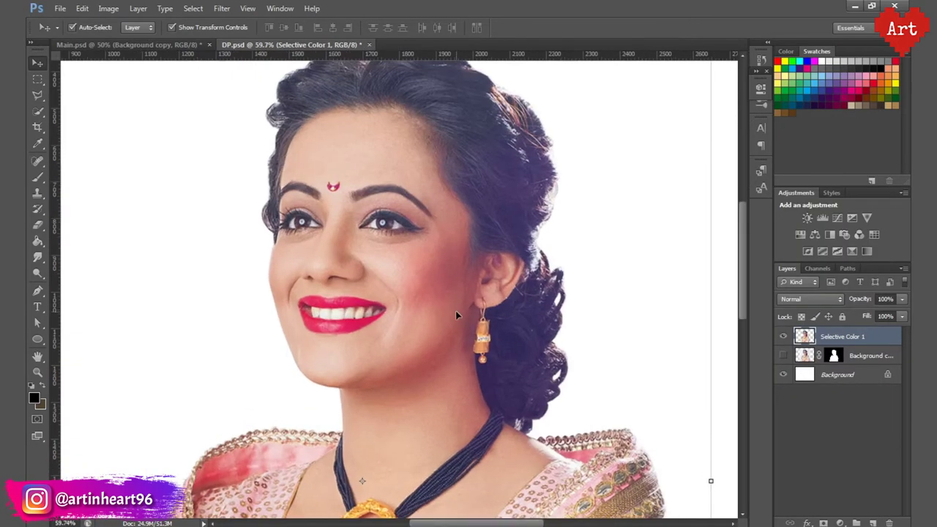
scroll(455, 311, "down", 3)
scroll(569, 310, "up", 1)
left_click(569, 310)
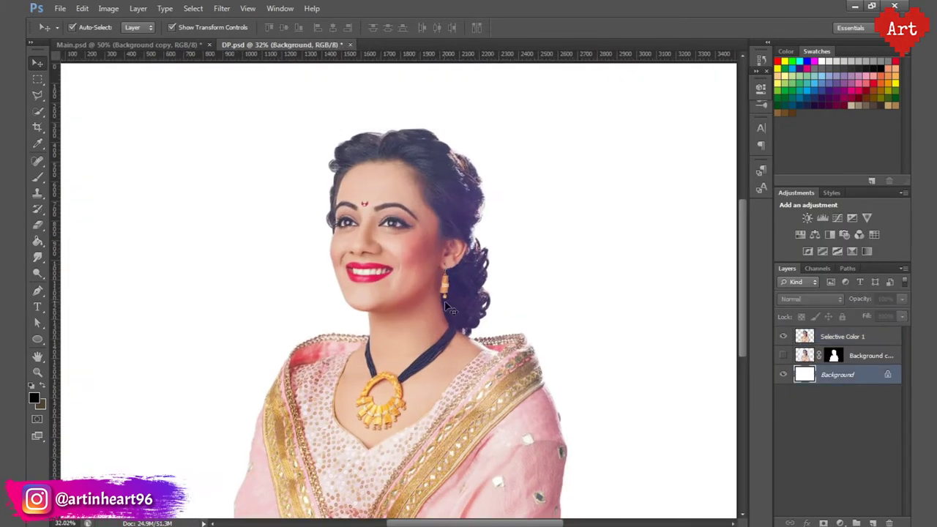
scroll(342, 275, "down", 1)
- Sharpen Selective Color 1 with Unsharp Mask (103%, 2.0 px, threshold 0) and hide Background copy
left_click(833, 339)
left_click(222, 8)
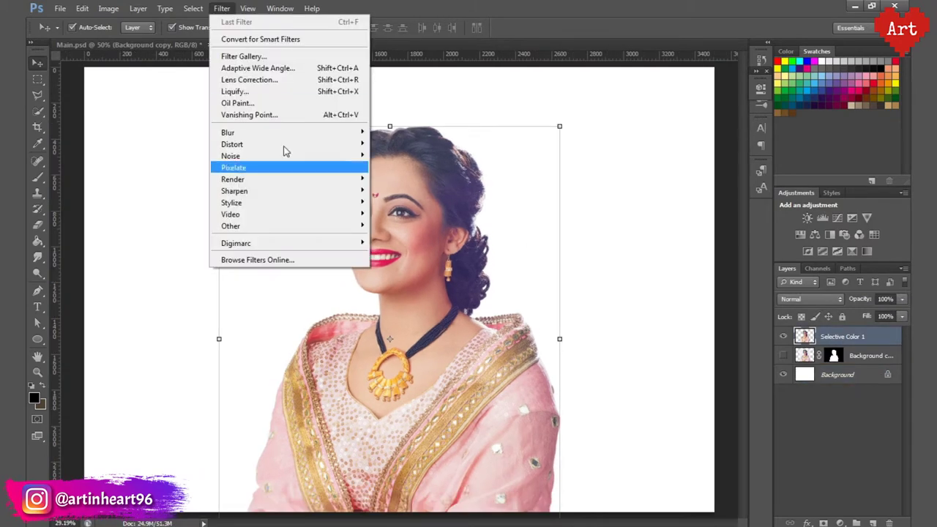
left_click(413, 237)
scroll(413, 237, "up", 3)
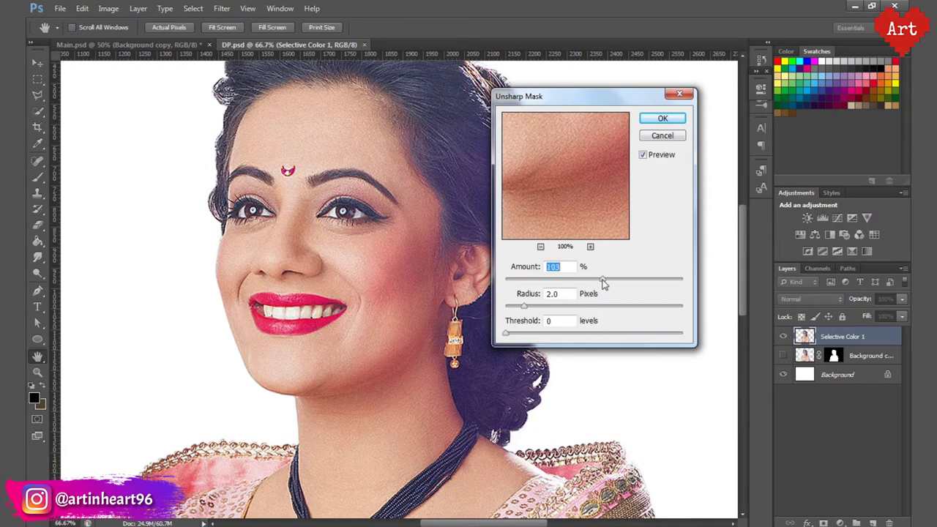
left_click(662, 118)
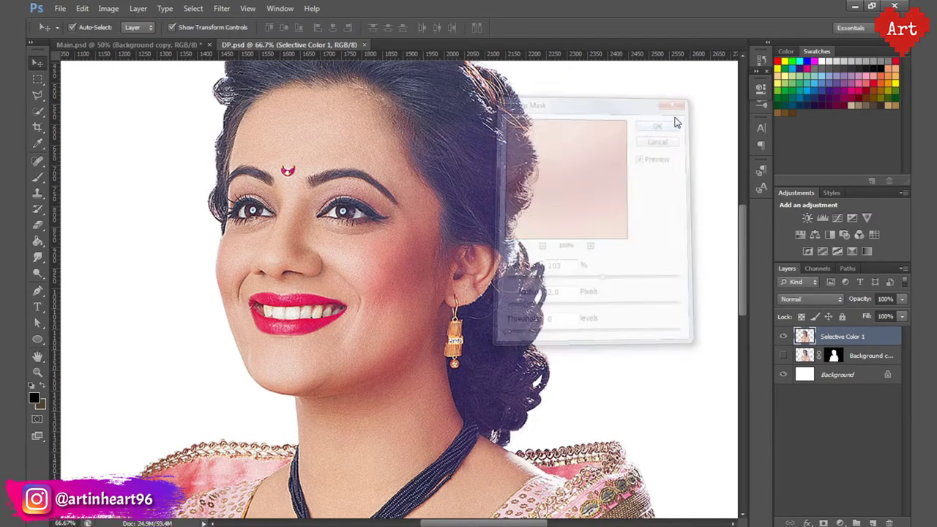
scroll(436, 261, "down", 1)
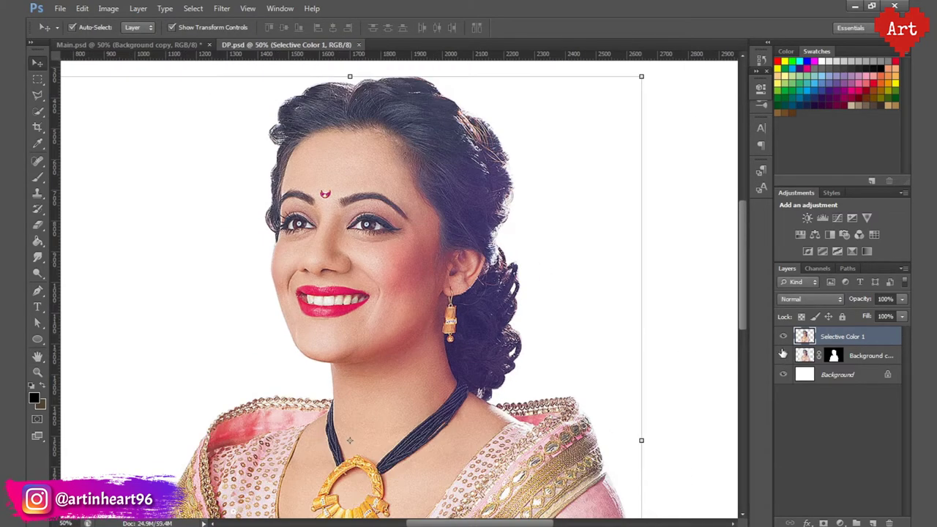
left_click(783, 356)
scroll(363, 205, "up", 3)
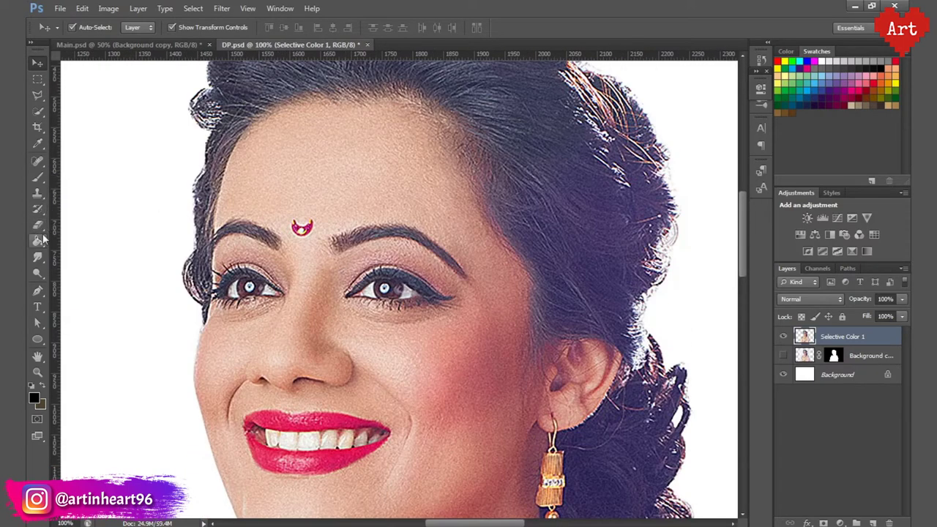
- Pick the Smudge tool with a soft 65 px brush and duplicate Selective Color 1
left_click(38, 240)
left_click(85, 28)
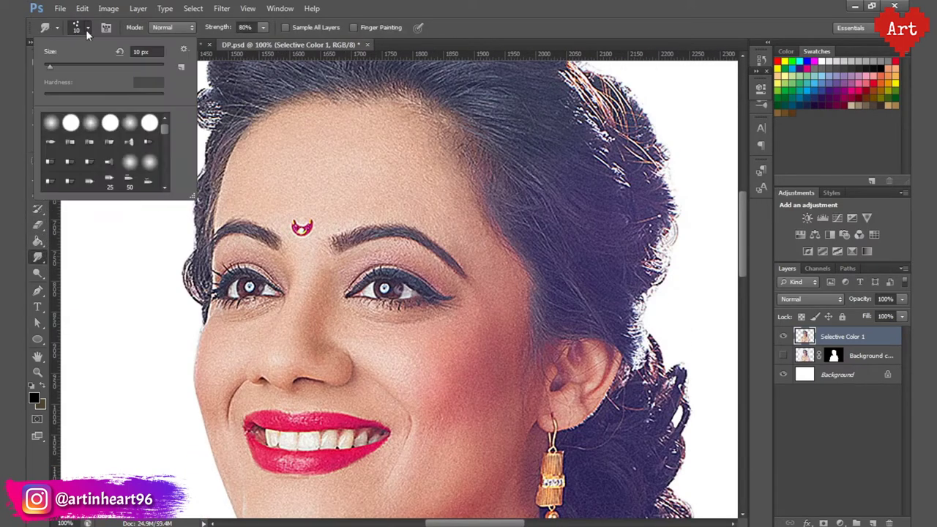
scroll(110, 153, "down", 3)
double_click(125, 154)
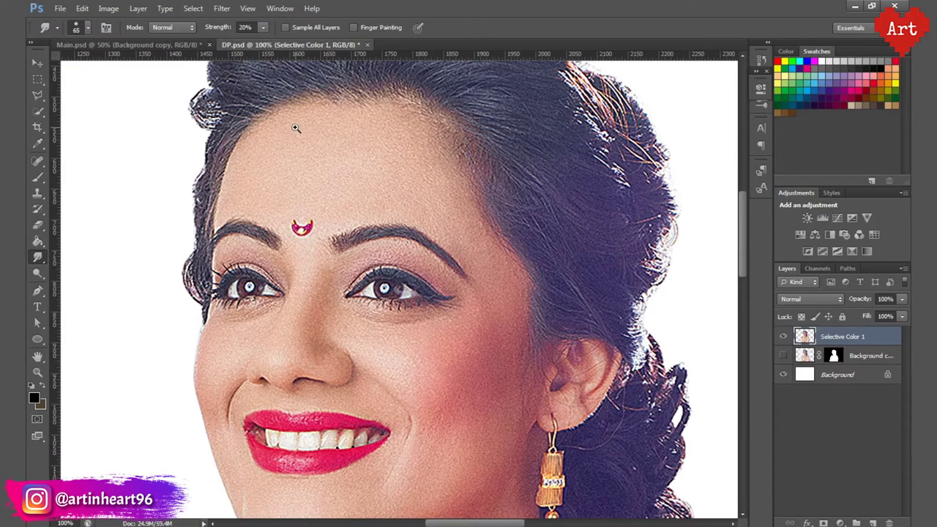
scroll(298, 125, "up", 2)
scroll(305, 201, "down", 2)
left_click_drag(306, 200, 296, 203)
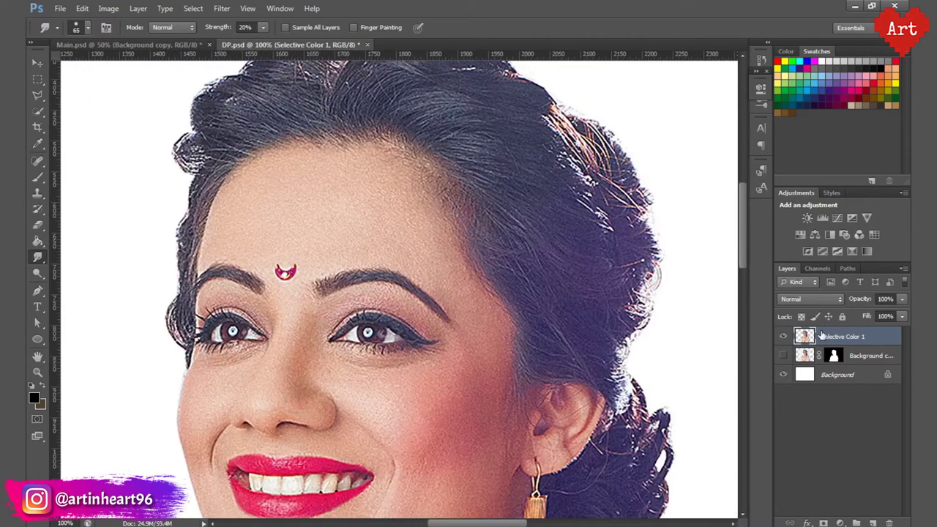
key("ctrl+j")
scroll(260, 214, "up", 2)
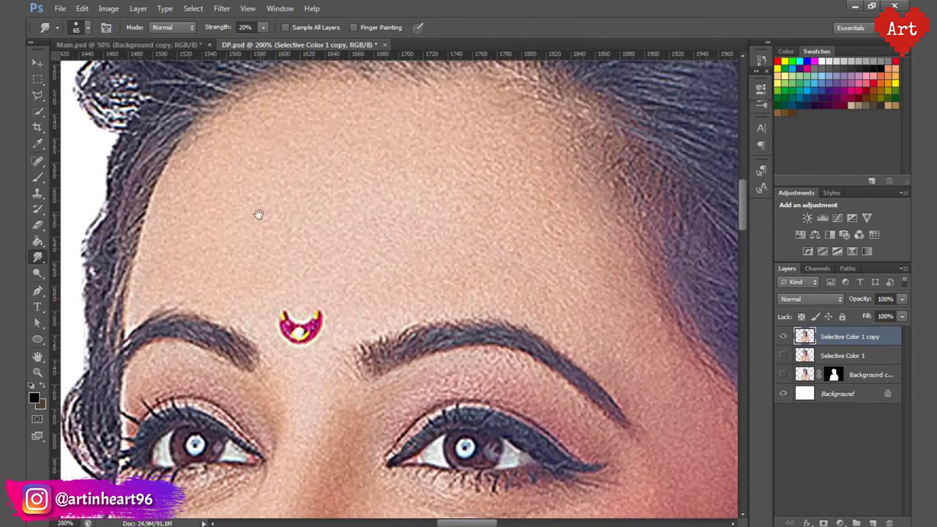
- Smudge the forehead skin smooth with a brush enlarged up to 90 px
key("bracketright")
key("bracketright")
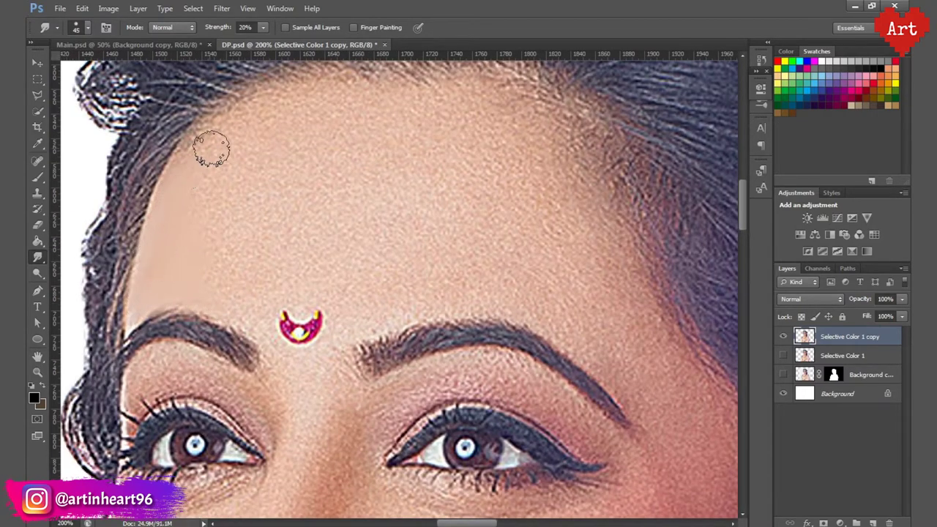
key("bracketright")
key("bracketright")
key("bracketright")
left_click_drag(210, 146, 226, 199)
mouse_move(286, 248)
left_mouse_down()
mouse_move(335, 98)
mouse_move(339, 216)
mouse_move(496, 122)
mouse_move(571, 201)
left_mouse_up()
key("bracketright")
key("bracketright")
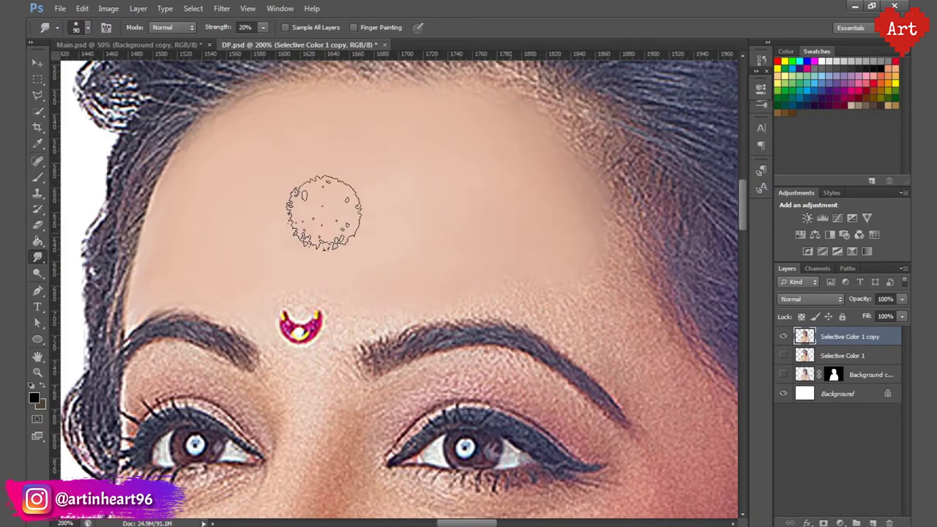
key("bracketleft")
key("bracketleft")
key("bracketleft")
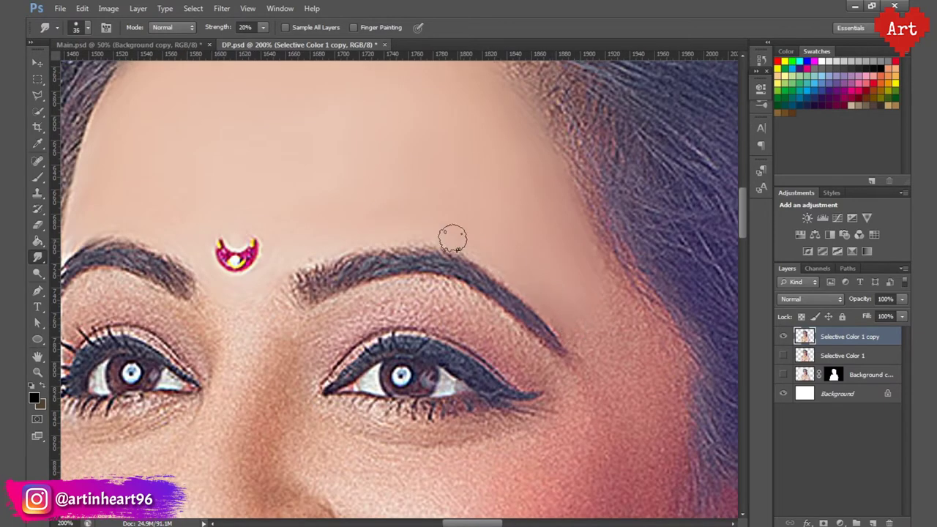
- Smooth the skin along the nose bridge and between eyebrow and eyelid
scroll(595, 293, "down", 3, "alt")
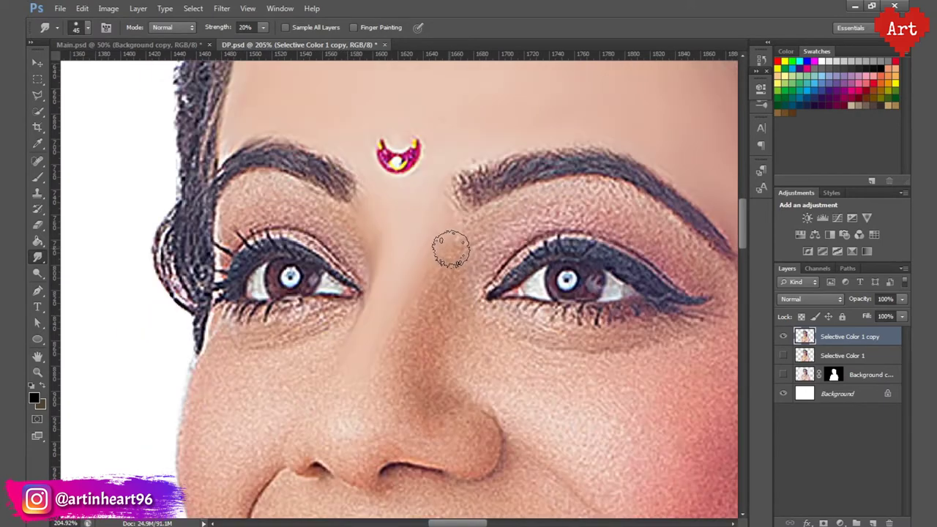
key("bracketleft")
left_click_drag(451, 250, 456, 222)
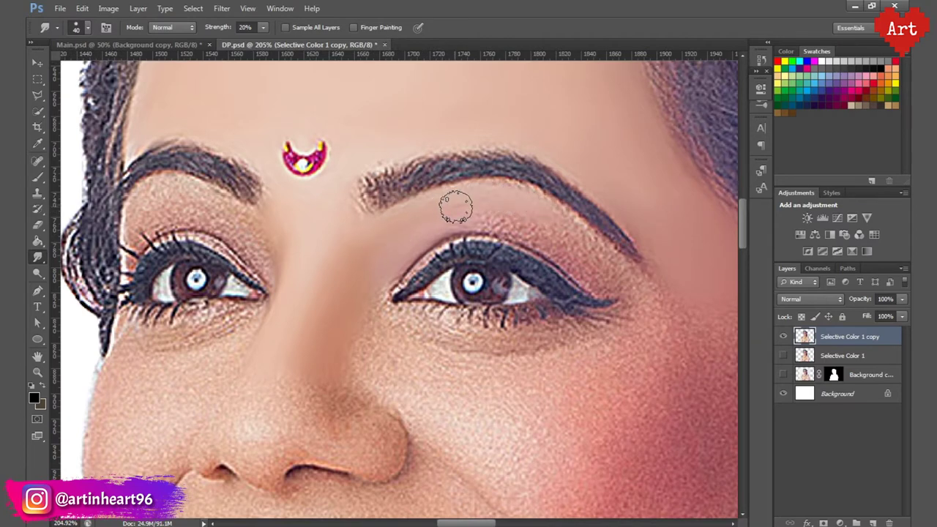
mouse_move(456, 203)
left_mouse_down()
mouse_move(506, 203)
mouse_move(571, 266)
left_mouse_up()
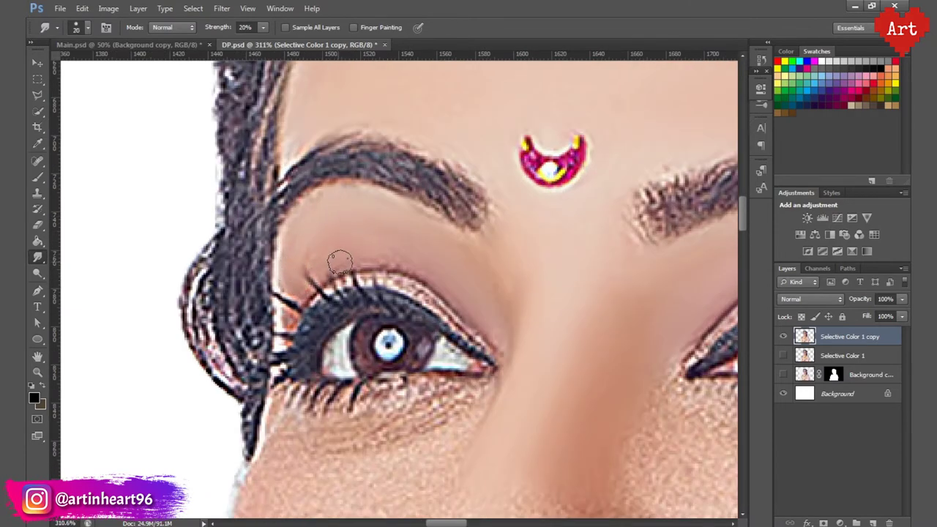
key("bracketleft")
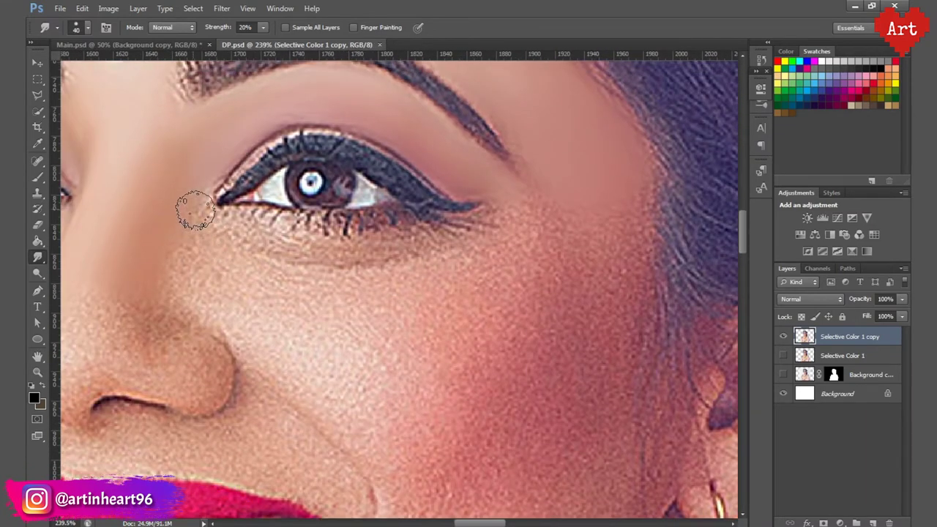
- Smooth the skin under the eye and along both sides and tip of the nose
mouse_move(192, 205)
left_mouse_down()
mouse_move(261, 230)
mouse_move(439, 238)
mouse_move(468, 219)
left_mouse_up()
key("bracketleft")
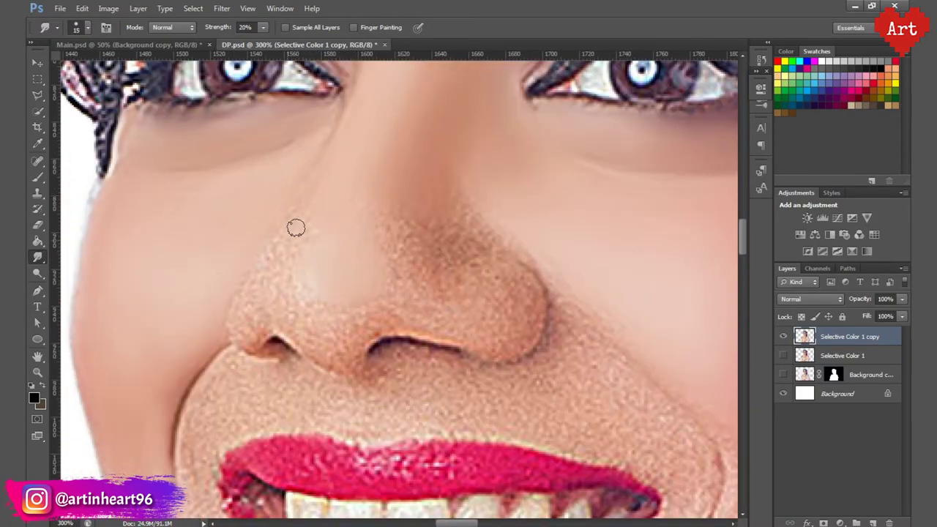
key("bracketright")
key("bracketright")
left_click_drag(249, 333, 360, 244)
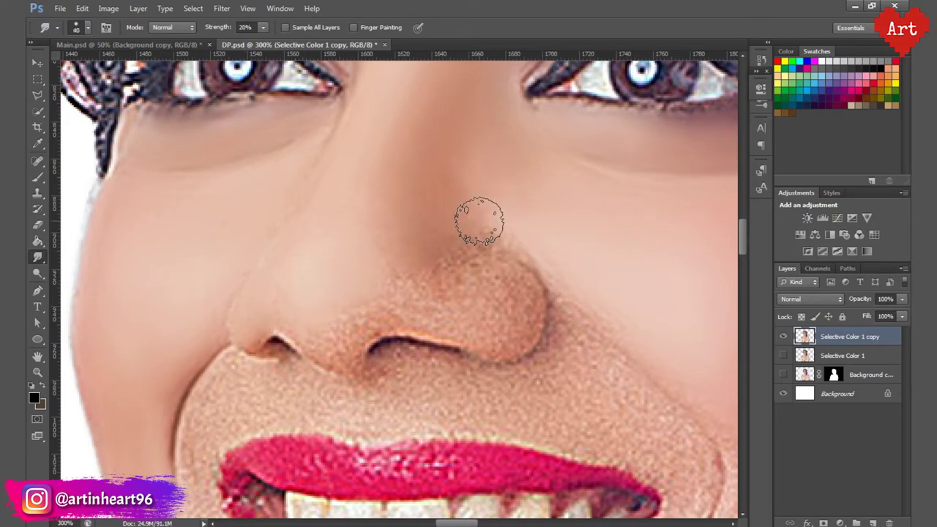
mouse_move(467, 280)
left_mouse_down()
mouse_move(489, 315)
mouse_move(402, 310)
mouse_move(341, 341)
mouse_move(399, 305)
left_mouse_up()
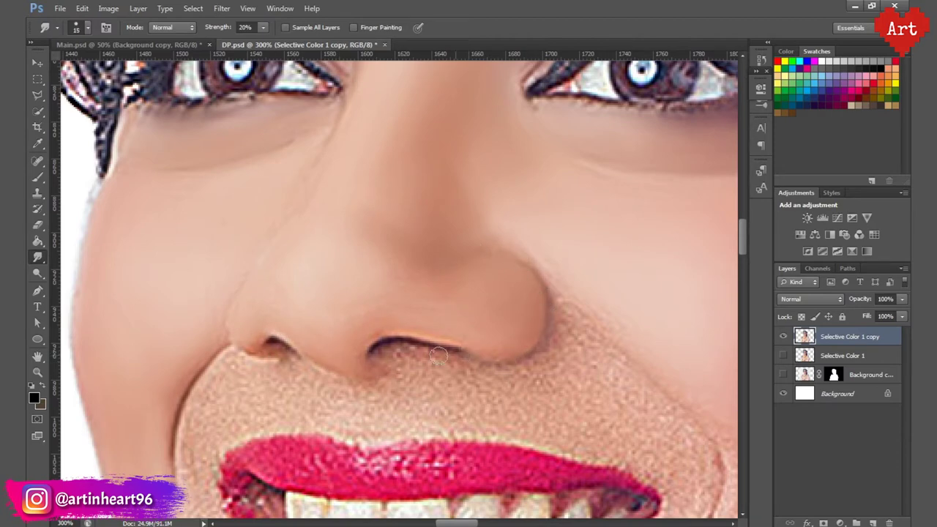
- Bring the lips into view and resize the brush for the nostril and upper-lip area
key("bracketright")
left_click_drag(194, 461, 194, 384, "space")
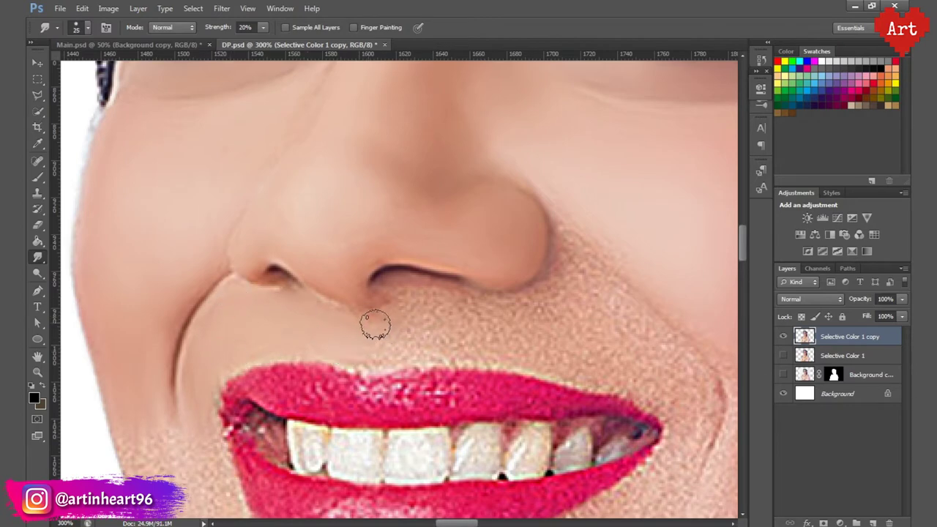
scroll(432, 293, "down", 2)
key("bracketright")
key("bracketright")
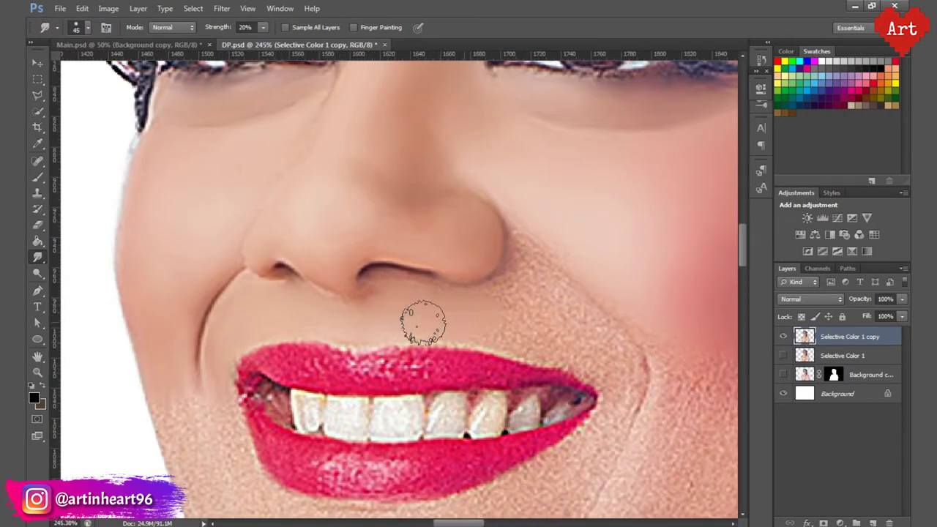
key("bracketleft")
key("bracketleft")
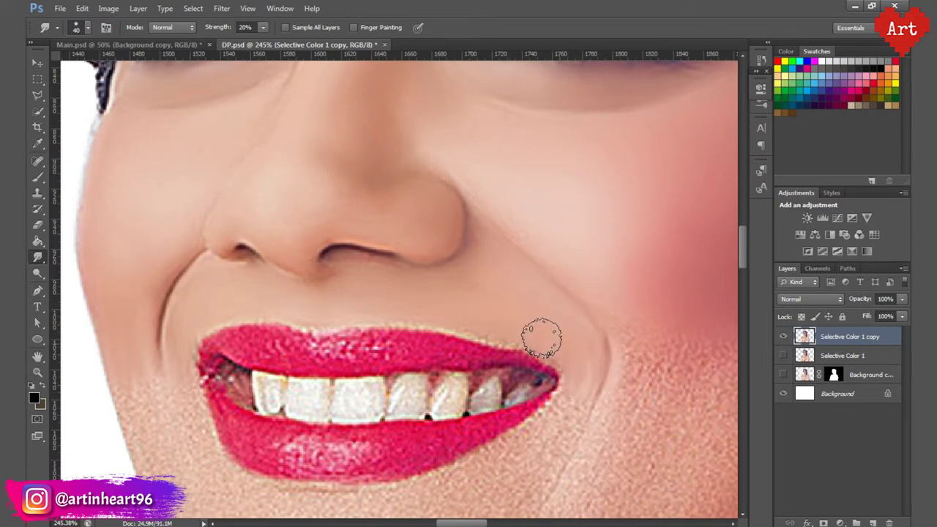
scroll(345, 272, "down", 5)
key("bracketleft")
key("bracketleft")
key("bracketleft")
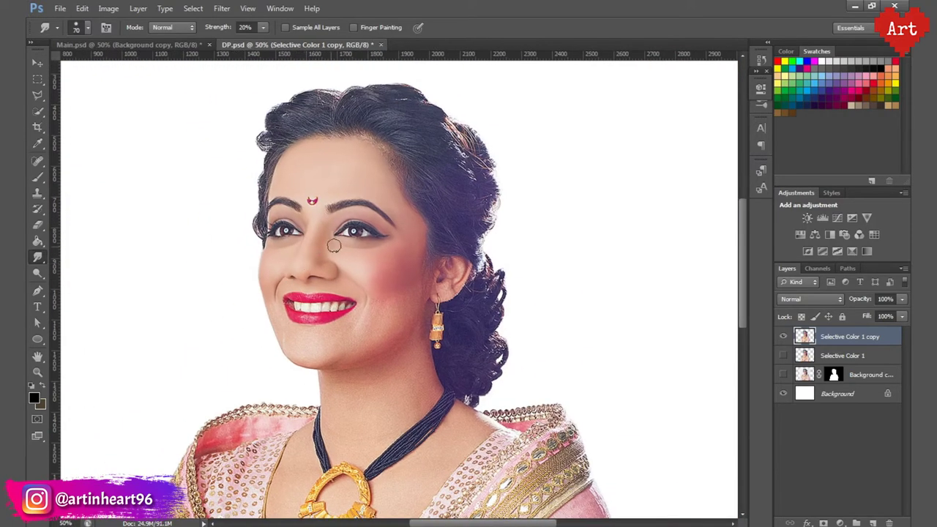
- Bring the lower cheek and chin into view and size the brush for the chin
scroll(334, 246, "up", 2)
scroll(613, 263, "up", 1)
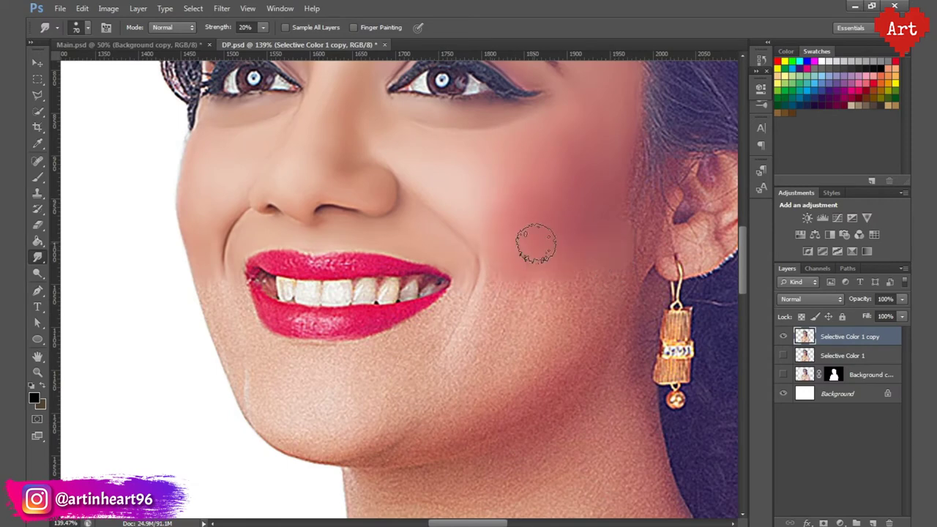
key("bracketright")
key("bracketright")
key("bracketright")
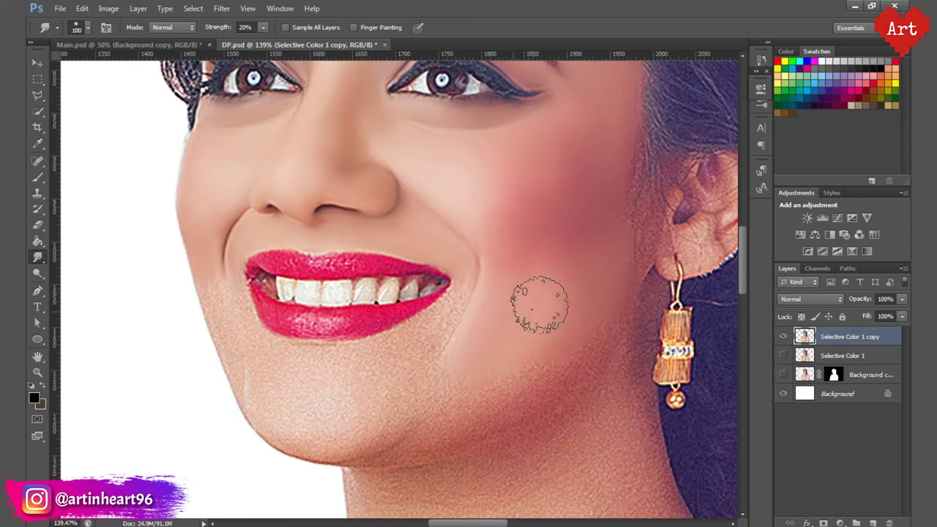
key("bracketleft")
key("bracketleft")
key("bracketleft")
left_click_drag(569, 298, 595, 244)
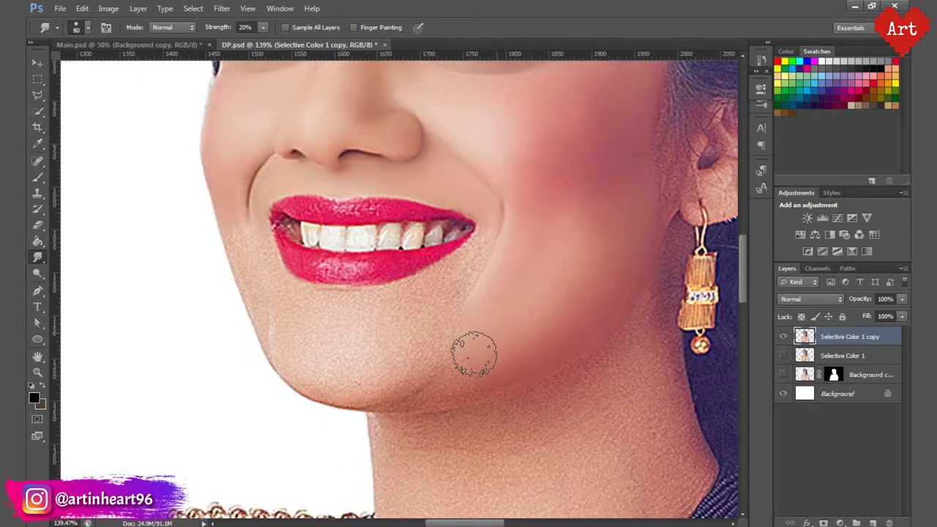
scroll(581, 245, "down", 1)
scroll(594, 271, "down", 3)
key("bracketright")
key("bracketright")
key("bracketright")
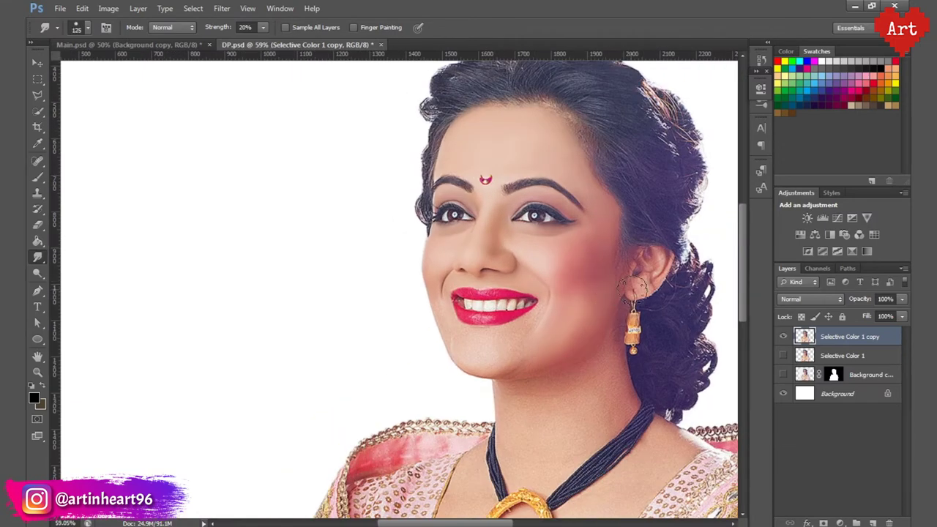
scroll(555, 351, "up", 4)
key("bracketleft")
key("bracketleft")
key("bracketleft")
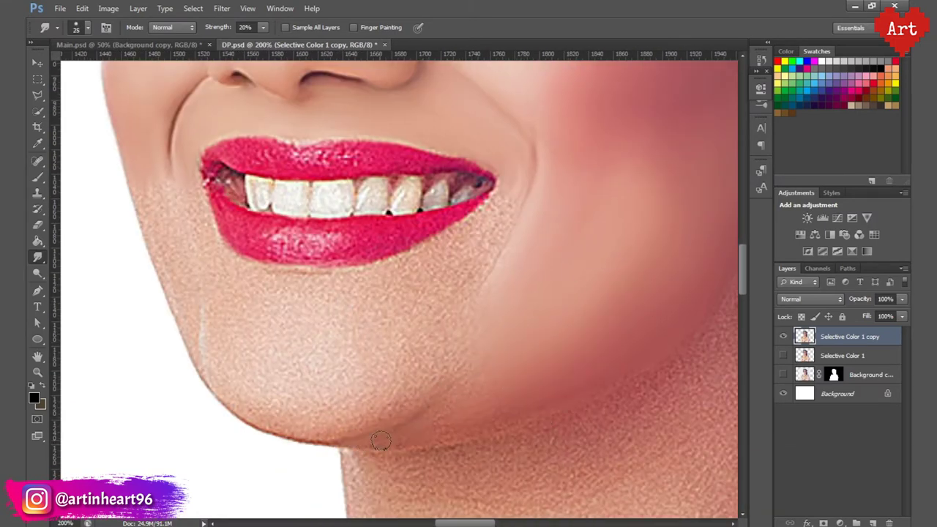
left_click_drag(234, 279, 285, 282)
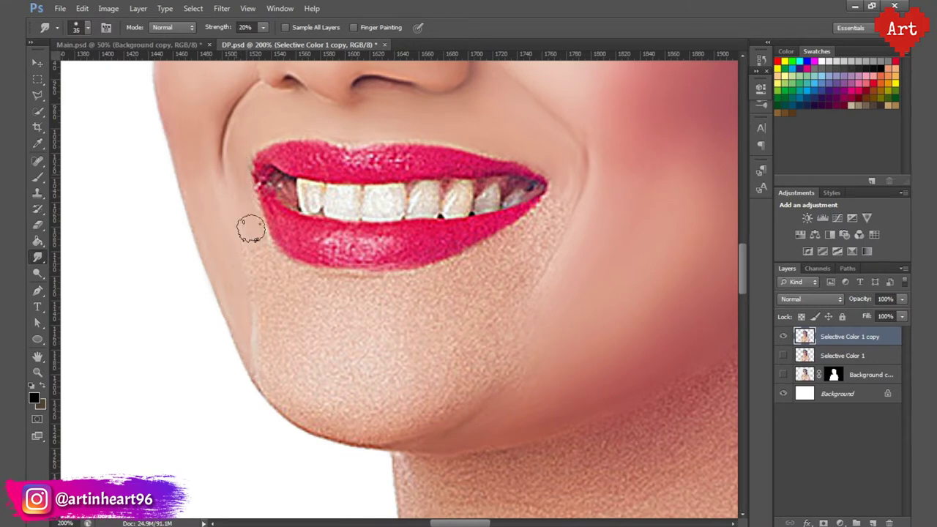
- Smudge the chin's skin texture smooth, including its right side
mouse_move(260, 298)
left_mouse_down()
mouse_move(303, 289)
mouse_move(314, 371)
mouse_move(295, 393)
mouse_move(333, 410)
mouse_move(435, 309)
mouse_move(429, 403)
left_mouse_up()
key("bracketright")
key("bracketright")
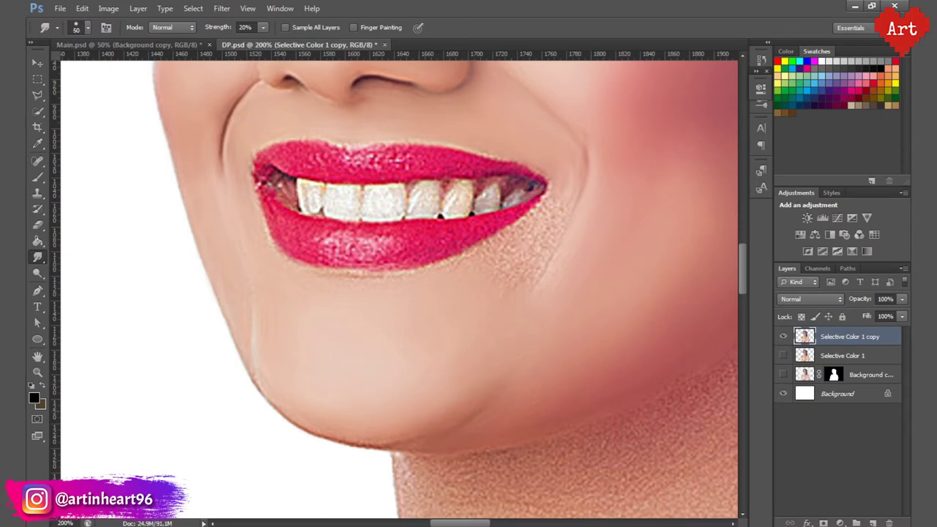
key("bracketleft")
key("bracketleft")
key("bracketleft")
left_click_drag(462, 289, 357, 355)
- Smooth the skin near the right lip corner and review the result
key("bracketright")
left_click_drag(448, 271, 430, 308)
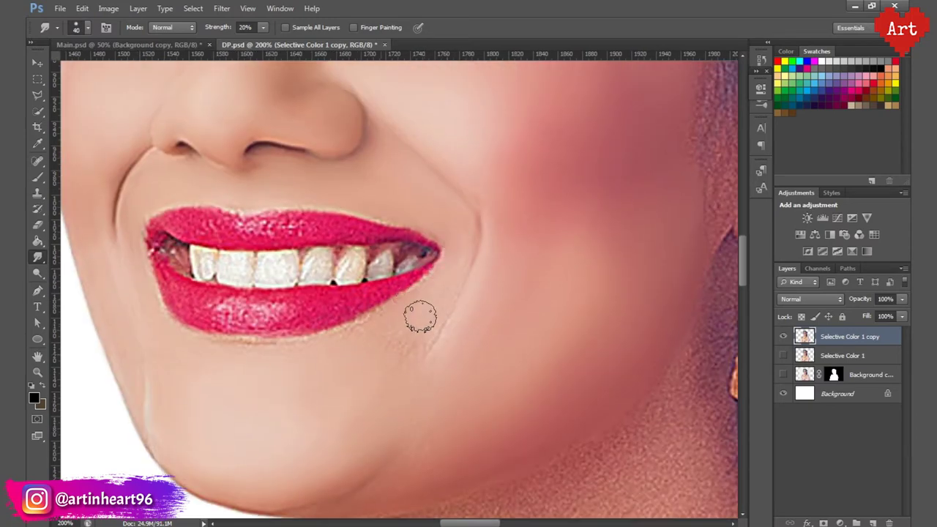
scroll(421, 316, "down", 5)
scroll(448, 295, "up", 3)
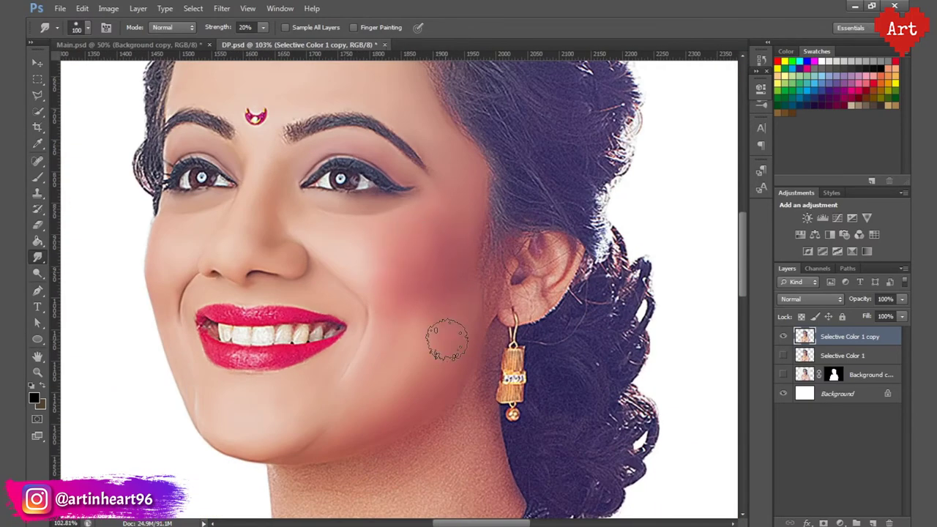
scroll(457, 289, "down", 3)
scroll(455, 291, "up", 3)
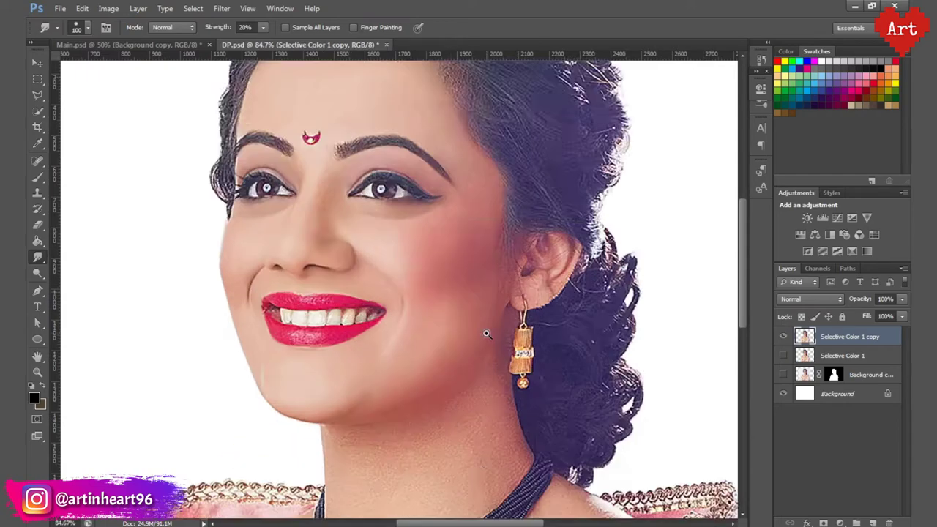
scroll(487, 272, "up", 2)
- Zoom in on the neck and smudge its left edge smooth with a smaller brush
scroll(429, 198, "up", 2)
key("bracketleft")
key("bracketleft")
key("ctrl+plus")
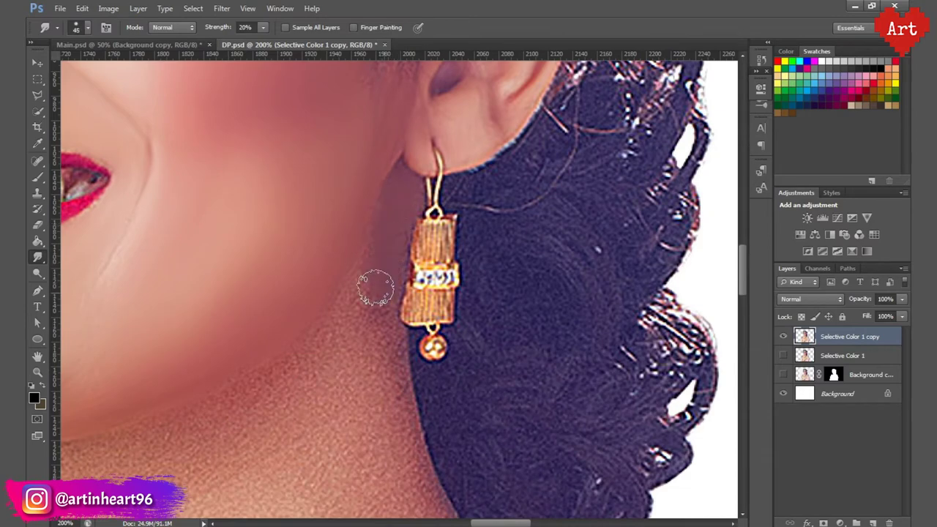
left_click_drag(384, 294, 432, 174)
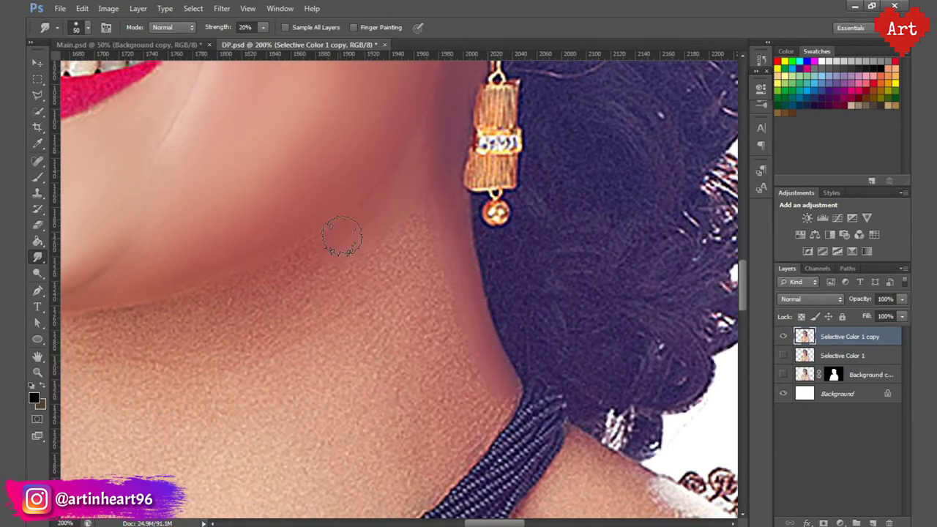
scroll(368, 276, "down", 2)
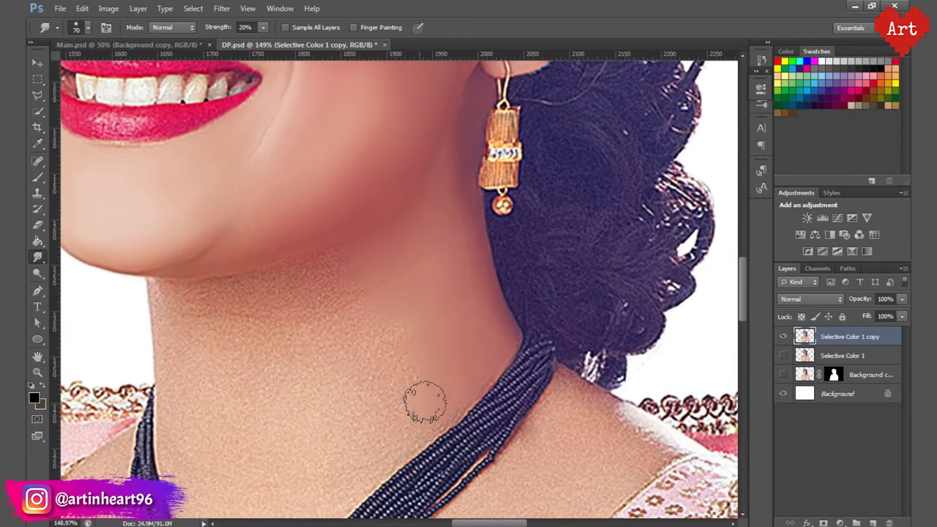
left_click_drag(378, 317, 470, 258)
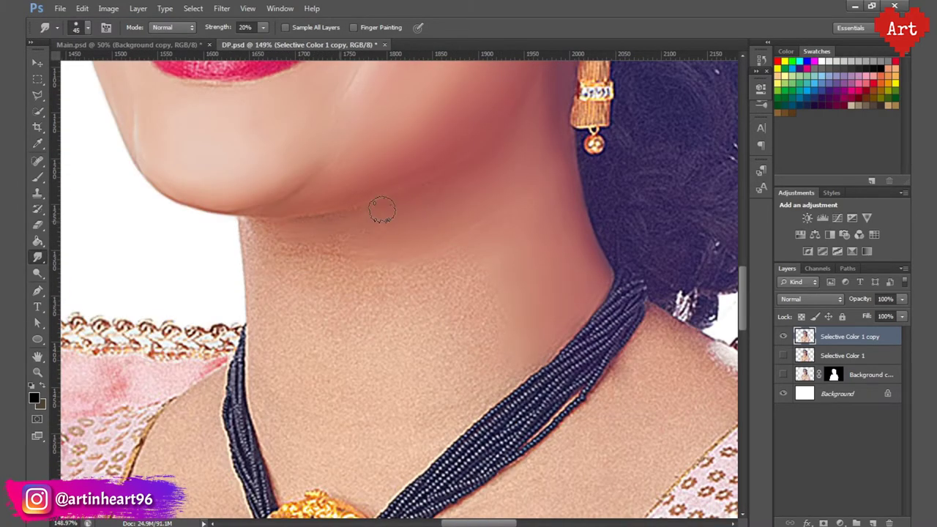
left_click_drag(416, 295, 490, 261)
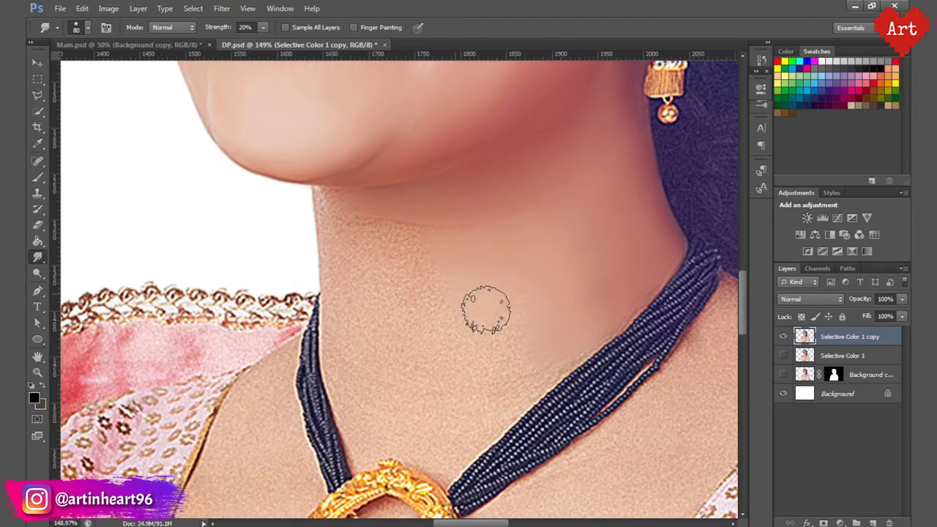
scroll(361, 236, "up", 3)
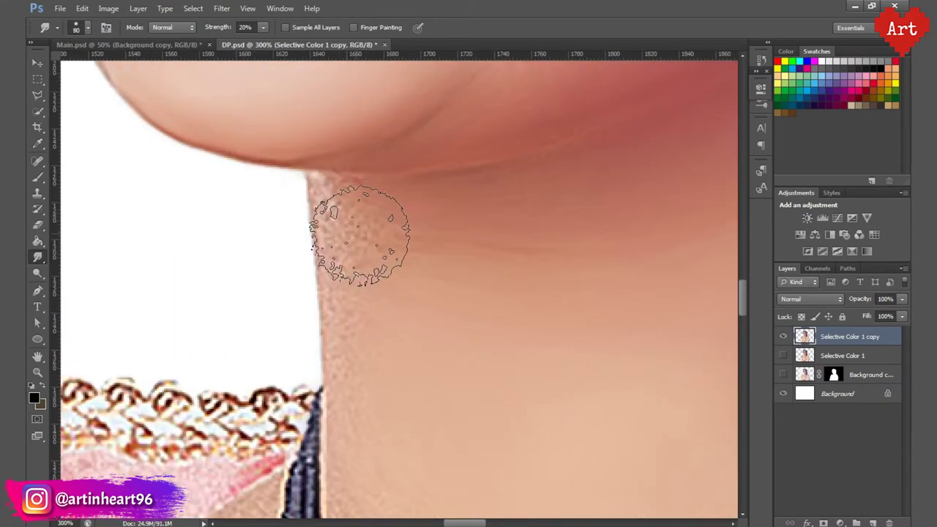
left_click_drag(360, 236, 340, 202)
- Smooth the lower neck, shoulder and chest skin around and inside the pendant ring
key("bracketleft")
key("bracketleft")
key("bracketleft")
scroll(398, 299, "down", 1)
left_click_drag(398, 299, 237, 148)
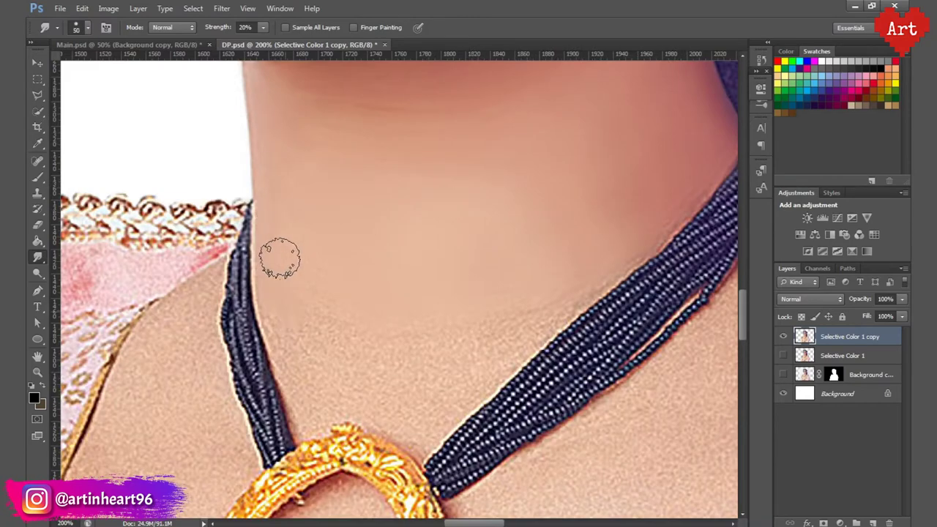
key("bracketright")
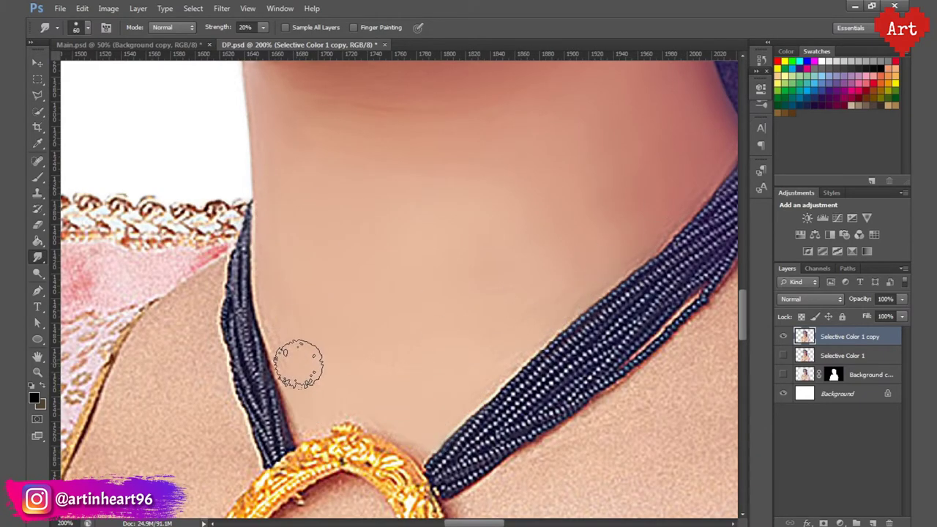
scroll(384, 427, "down", 5)
scroll(404, 276, "up", 3)
scroll(424, 267, "up", 2)
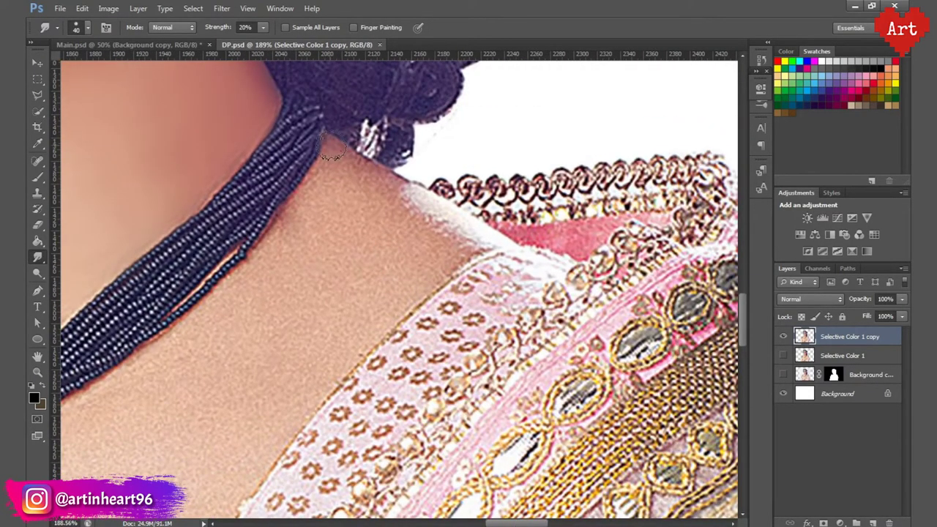
key("bracketright")
key("bracketright")
key("bracketright")
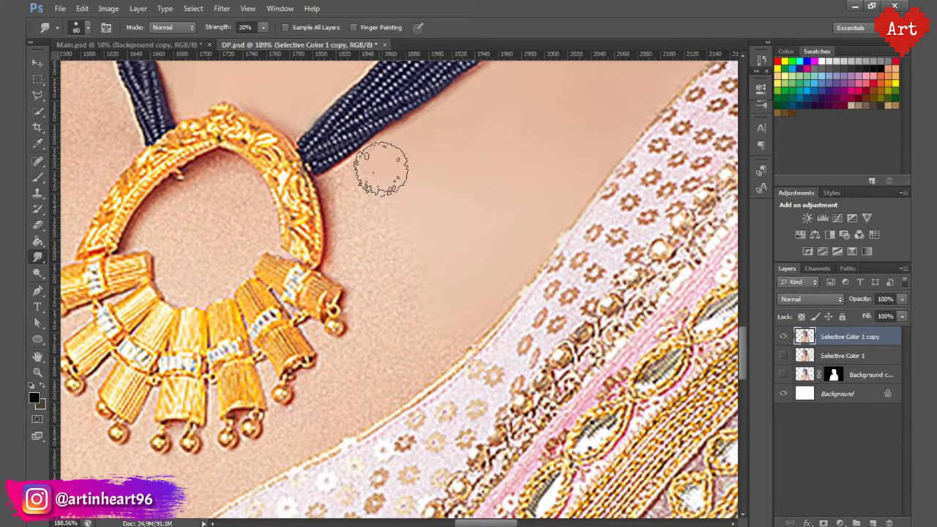
key("bracketleft")
left_click_drag(414, 251, 517, 207)
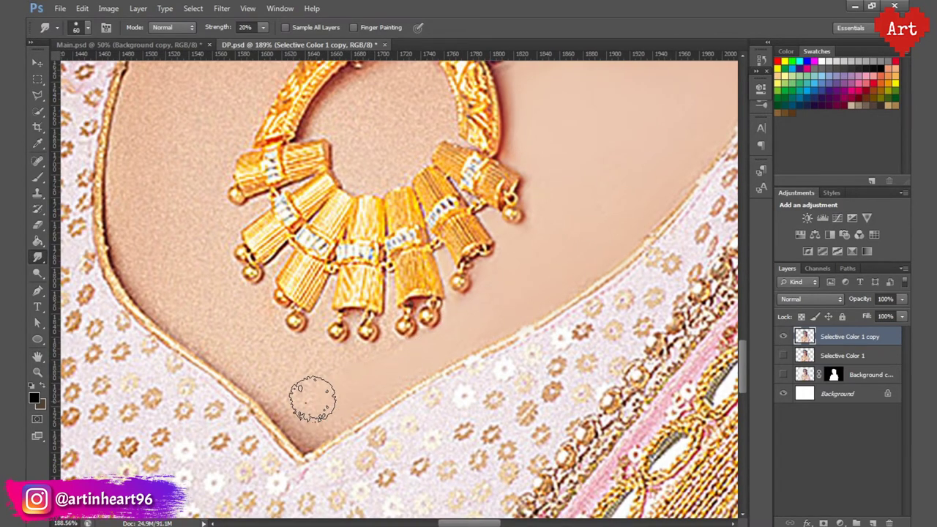
key("bracketleft")
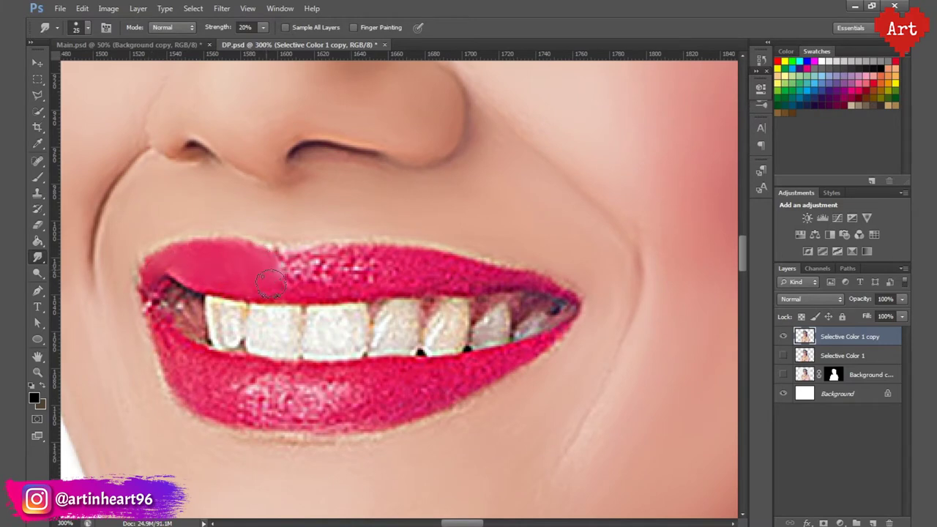
- Smudge the upper and lower lips into a glossy finish, then check the whole face
left_click_drag(269, 284, 307, 278)
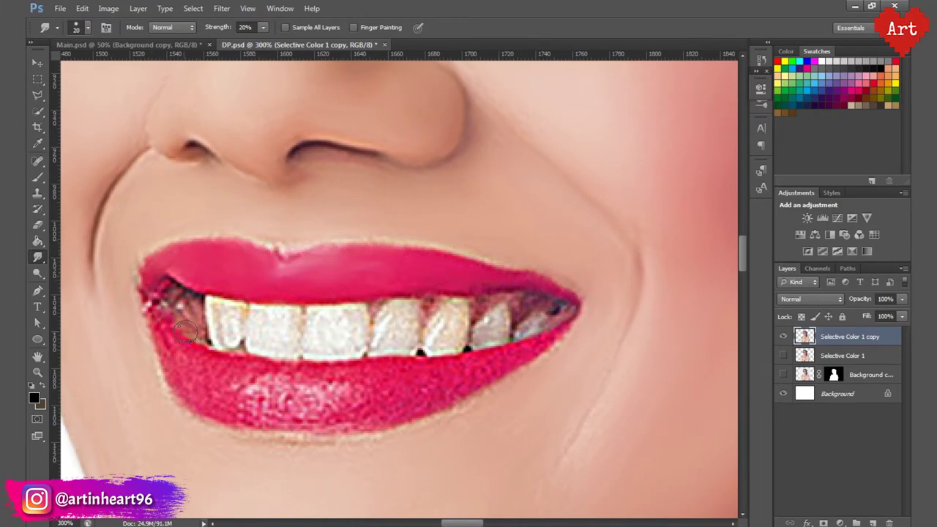
left_click_drag(249, 378, 334, 399)
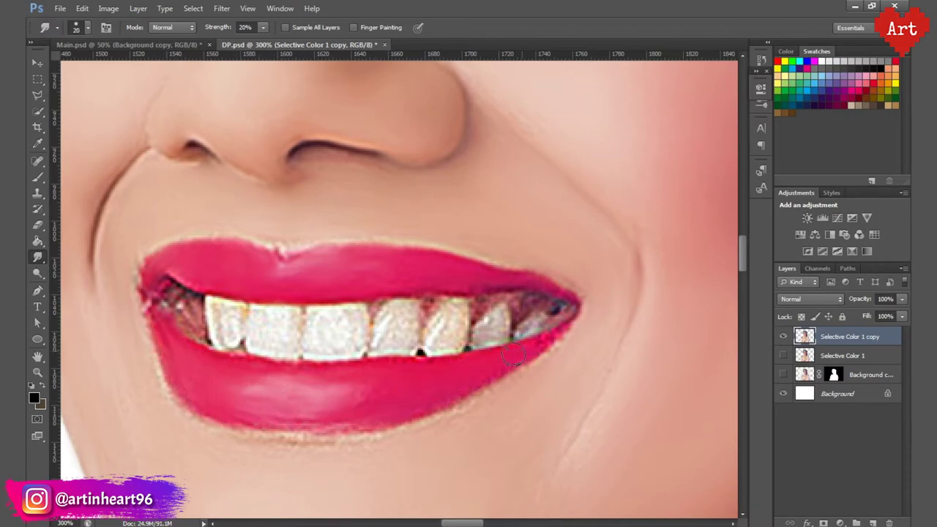
key("ctrl+0")
scroll(377, 380, "up", 5)
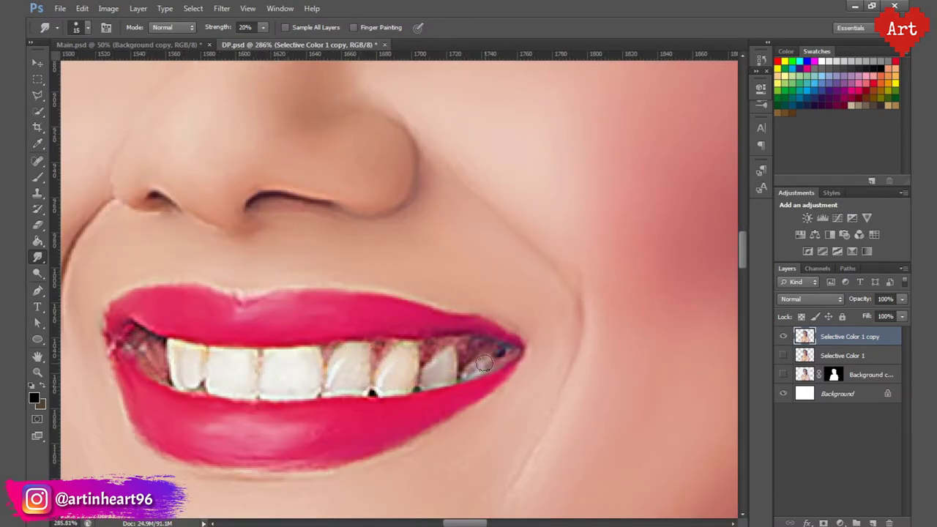
key("ctrl+0")
scroll(349, 219, "up", 3)
scroll(349, 219, "up", 3)
key("bracketright")
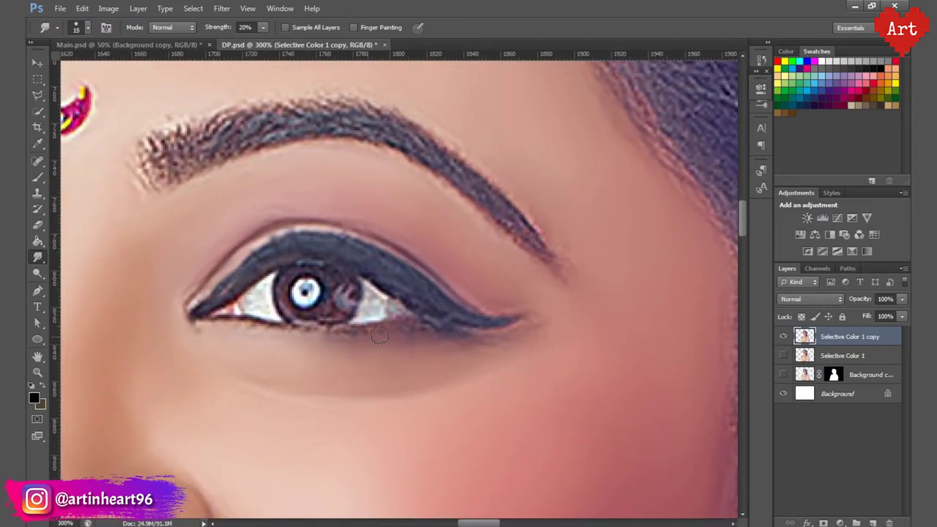
- Smudge the iris beside the pupil and the lashes at the eye corner with a small brush
scroll(370, 303, "up", 1)
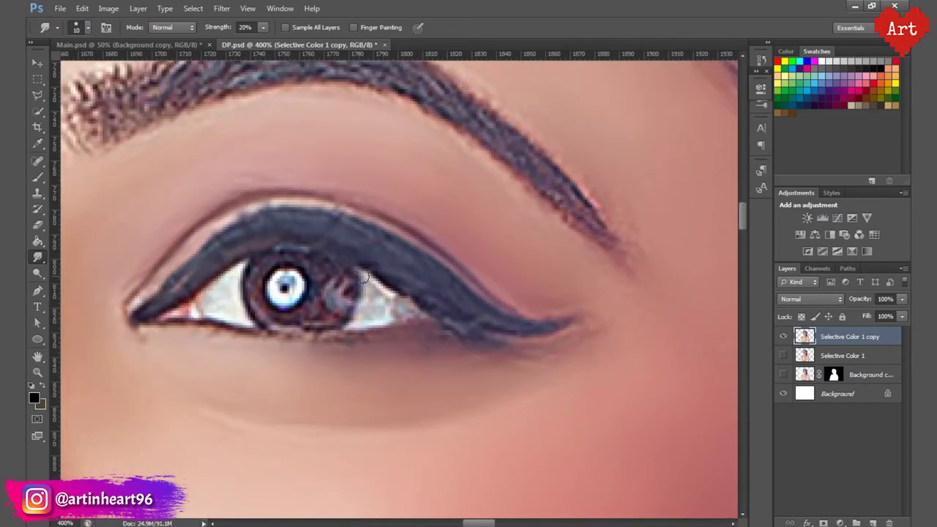
left_click_drag(313, 269, 279, 284)
key("bracketleft")
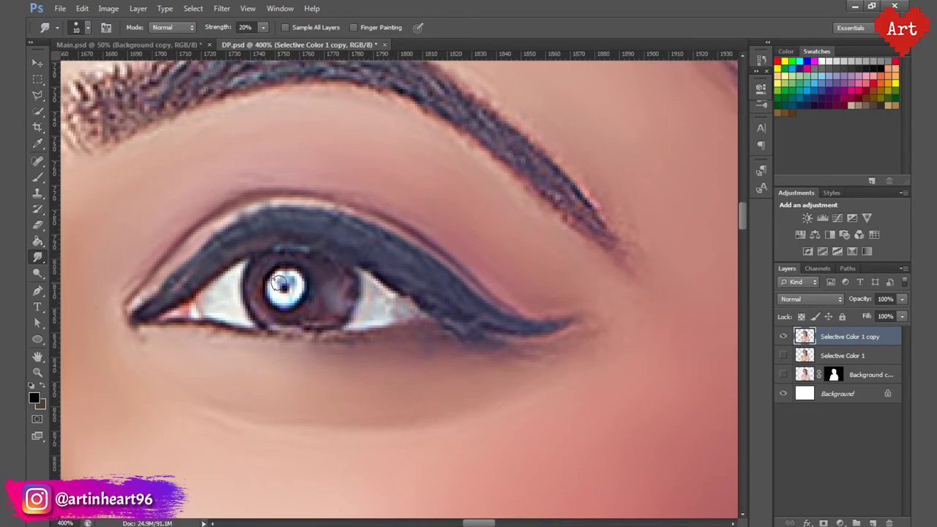
key("ctrl+0")
scroll(432, 241, "up", 3)
scroll(432, 289, "up", 2)
key("bracketleft")
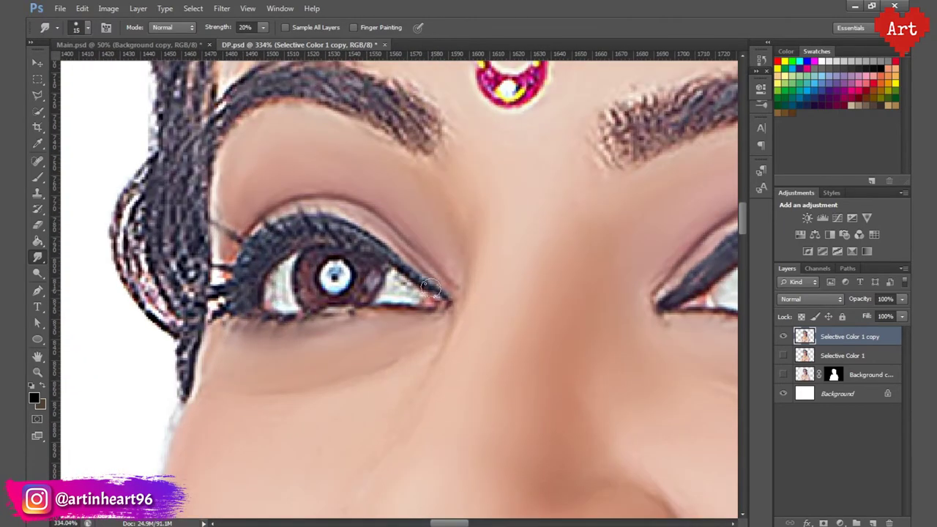
left_click_drag(278, 236, 276, 240)
key("bracketleft")
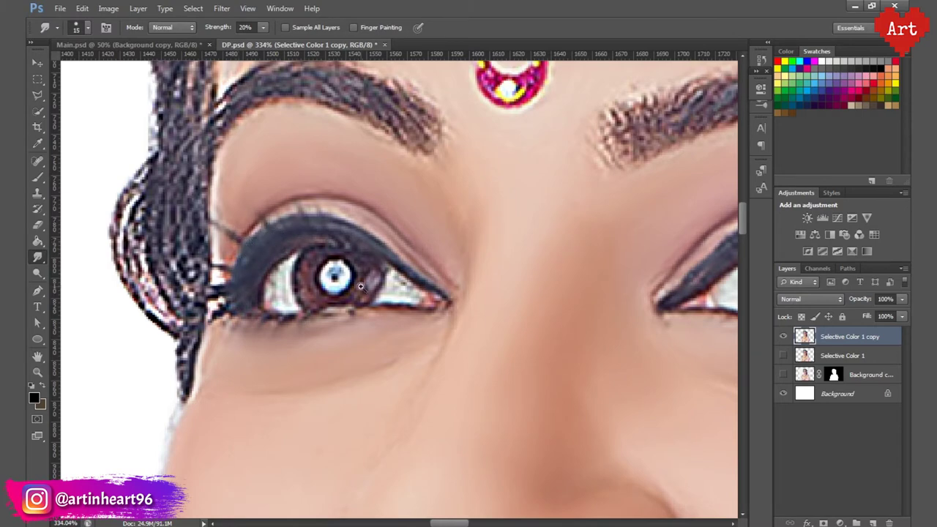
scroll(360, 286, "up", 2)
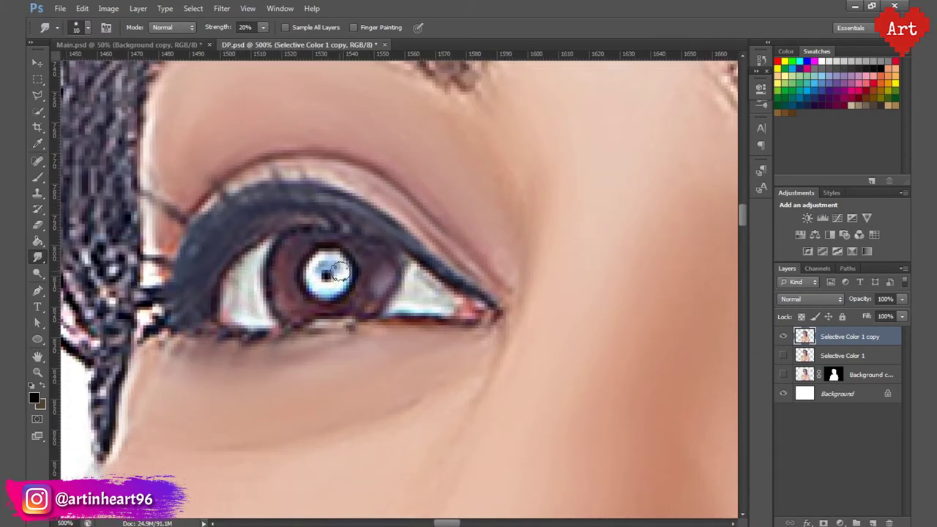
key("ctrl+0")
scroll(339, 276, "up", 2)
scroll(339, 276, "up", 2)
- Choose a single round 25 px tip from the brush preset picker
left_click(87, 27)
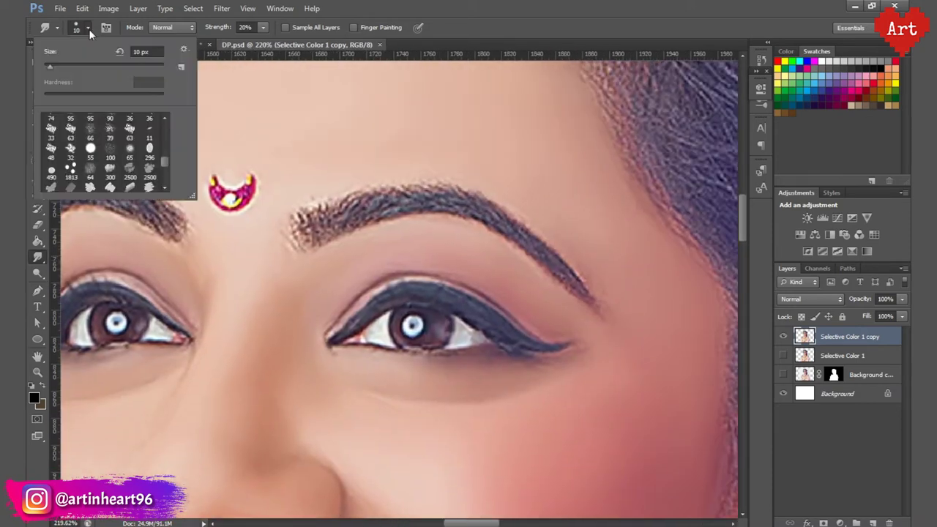
left_click(70, 168)
key("Return")
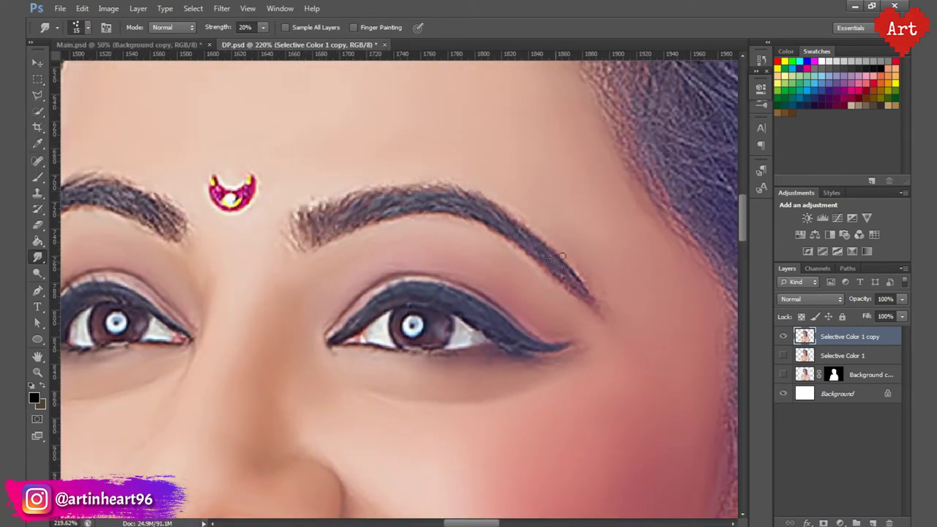
left_click_drag(274, 221, 356, 231)
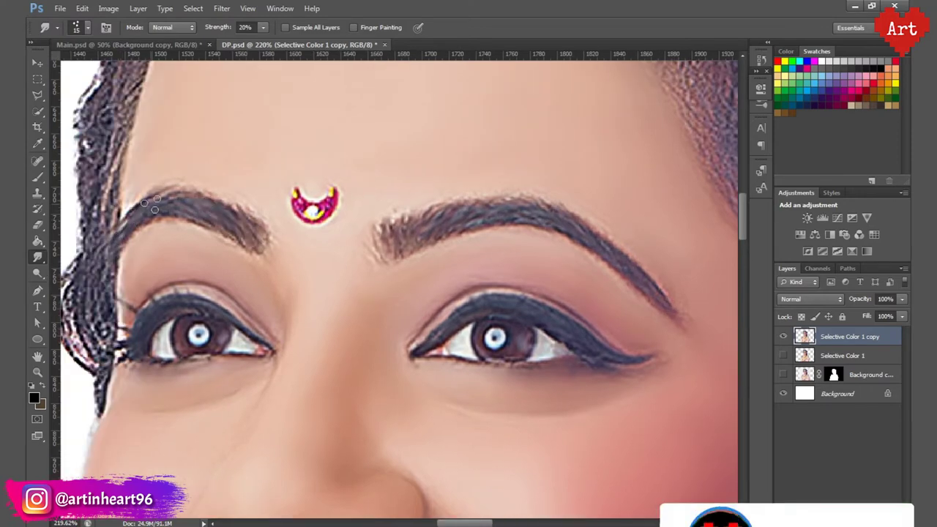
left_click(87, 27)
double_click(51, 110)
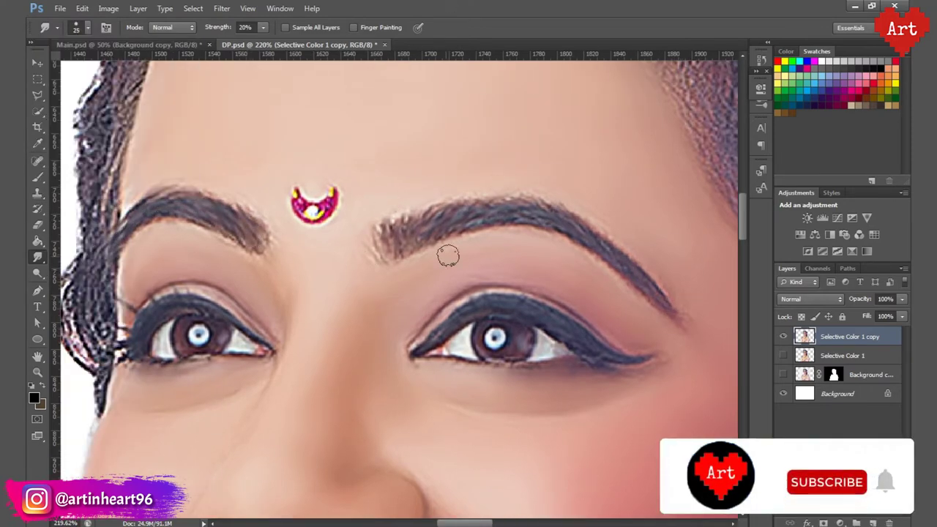
key("ctrl+minus")
key("ctrl+minus")
key("ctrl+minus")
key("ctrl+minus")
key("ctrl+minus")
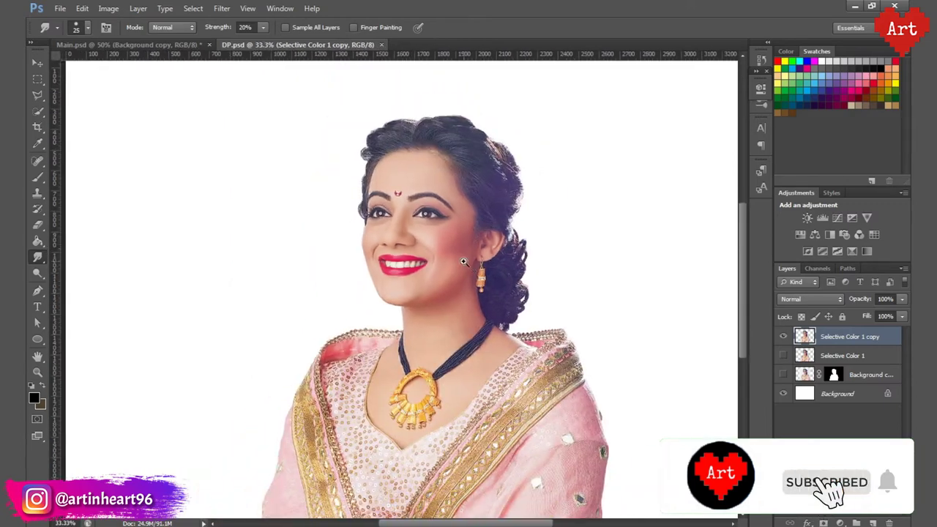
- At 60% smudge strength, smooth the embroidered top edge and left edge of the shoulder fabric
key("ctrl+plus")
key("ctrl+plus")
key("ctrl+plus")
key("6")
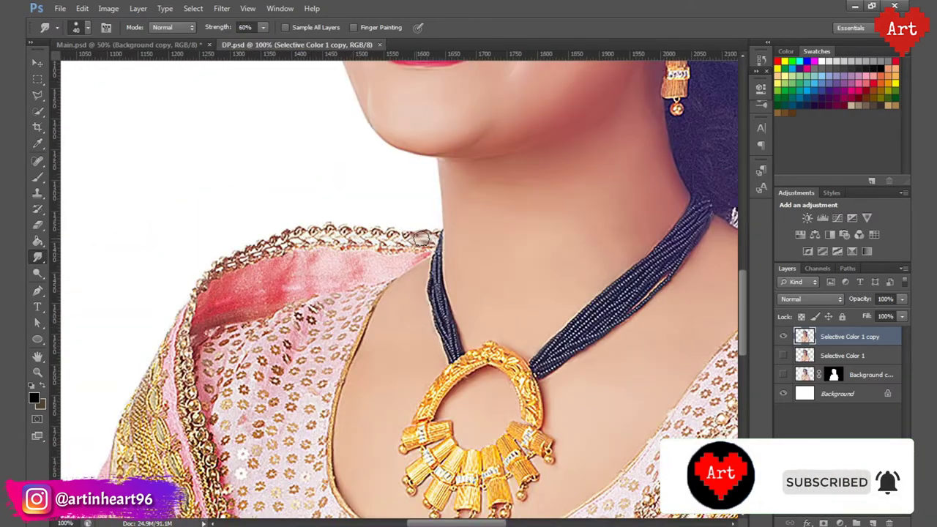
key("bracketright")
left_click_drag(422, 239, 306, 249)
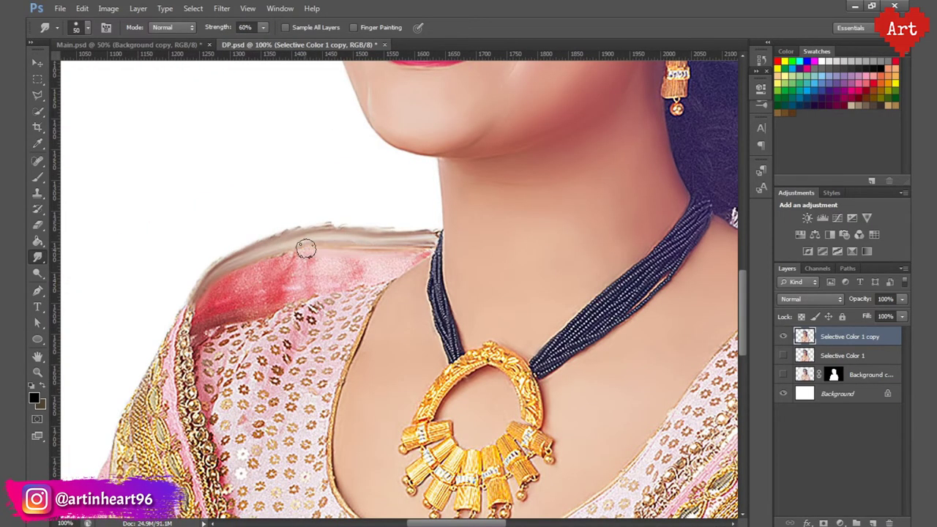
mouse_move(327, 261)
left_mouse_down()
mouse_move(314, 268)
mouse_move(354, 250)
left_mouse_up()
left_click_drag(276, 282, 333, 201)
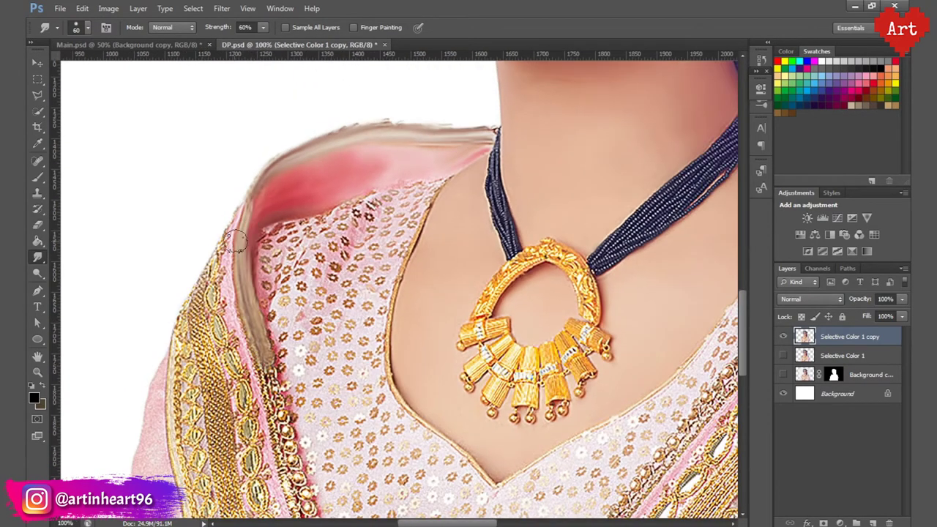
left_click_drag(241, 213, 259, 297)
- Smear the drape's left edge with the brush enlarged to 80 then 100 px
key("ctrl+minus")
key("bracketright")
key("bracketright")
key("bracketright")
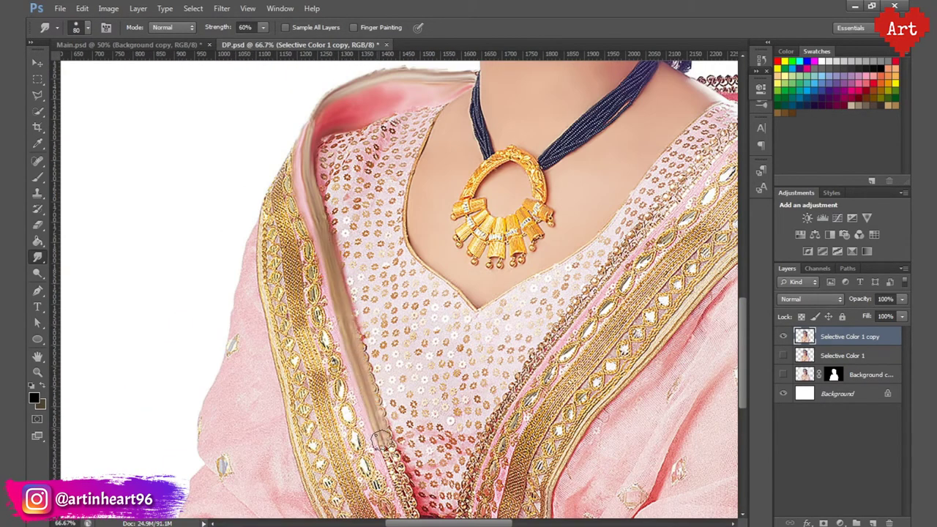
left_click_drag(316, 233, 395, 498)
left_click_drag(322, 282, 379, 467)
left_click_drag(276, 186, 315, 322)
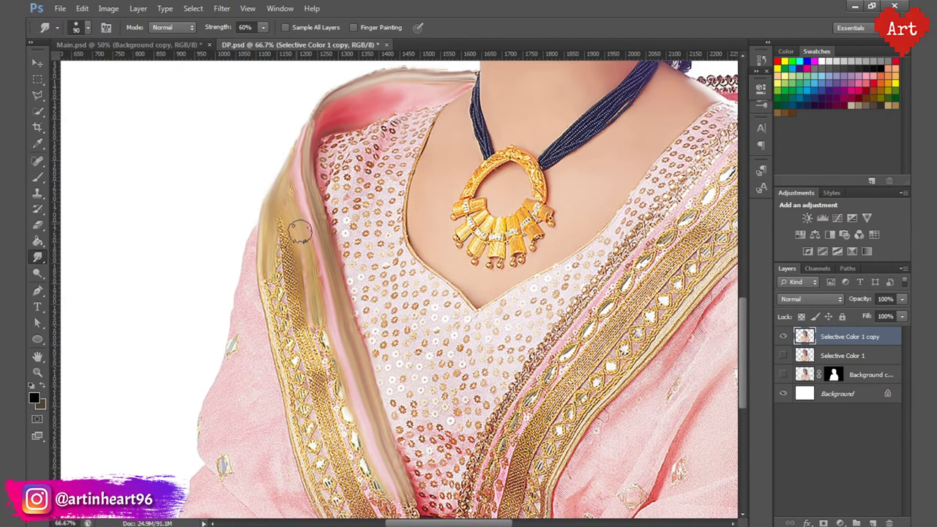
key("bracketright")
key("bracketright")
mouse_move(303, 230)
left_mouse_down()
mouse_move(299, 324)
mouse_move(344, 424)
mouse_move(258, 320)
mouse_move(318, 352)
mouse_move(352, 421)
left_mouse_up()
- Smooth the speckled texture on the pink drape with a larger brush
scroll(282, 166, "up", 2)
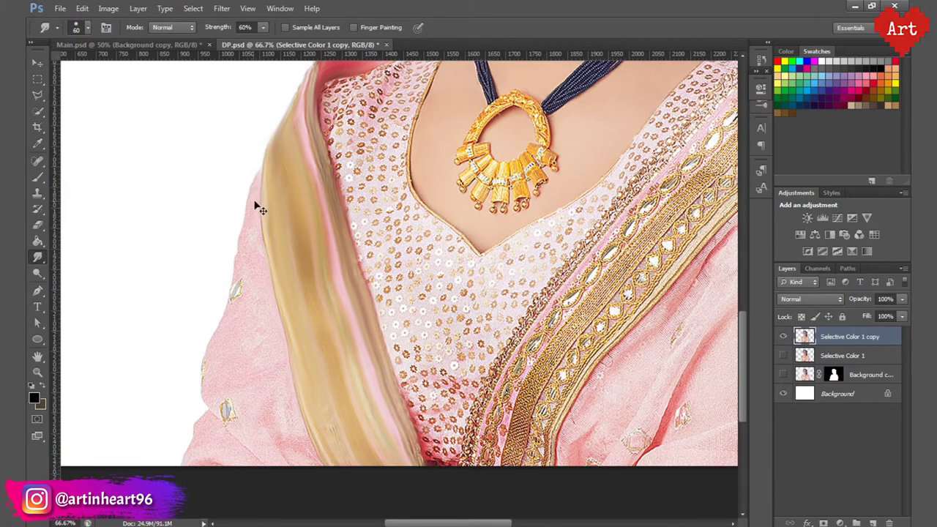
scroll(255, 207, "up", 3)
scroll(241, 240, "down", 3)
key("bracketright")
key("bracketright")
key("bracketright")
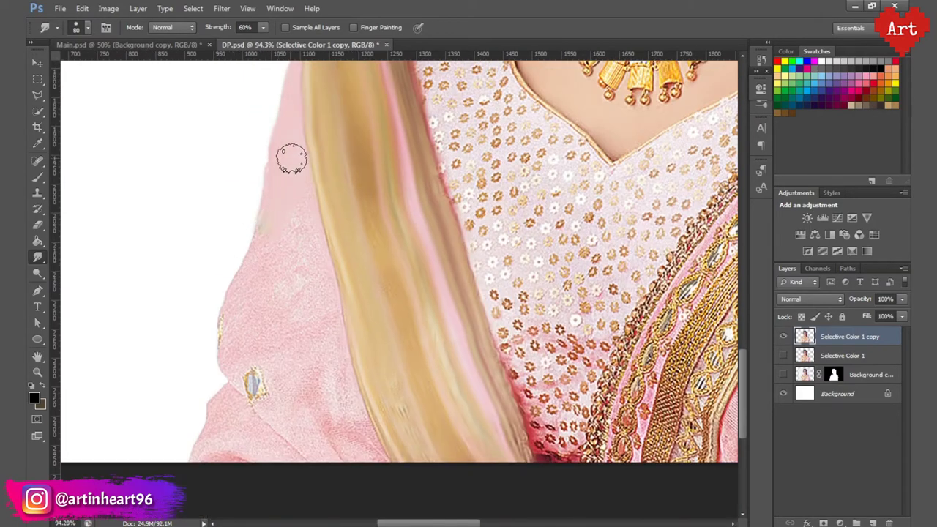
scroll(251, 200, "down", 2)
scroll(225, 312, "down", 2)
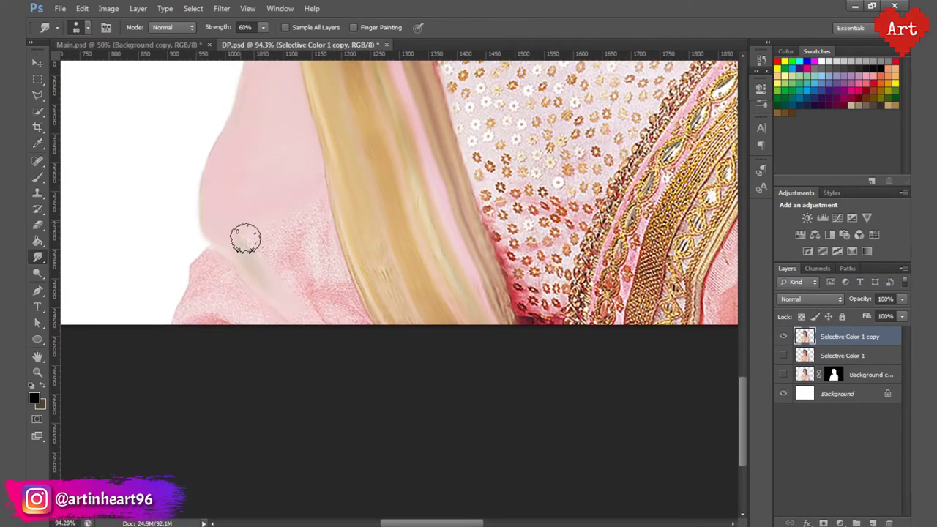
left_click_drag(328, 247, 310, 173)
scroll(224, 306, "down", 3)
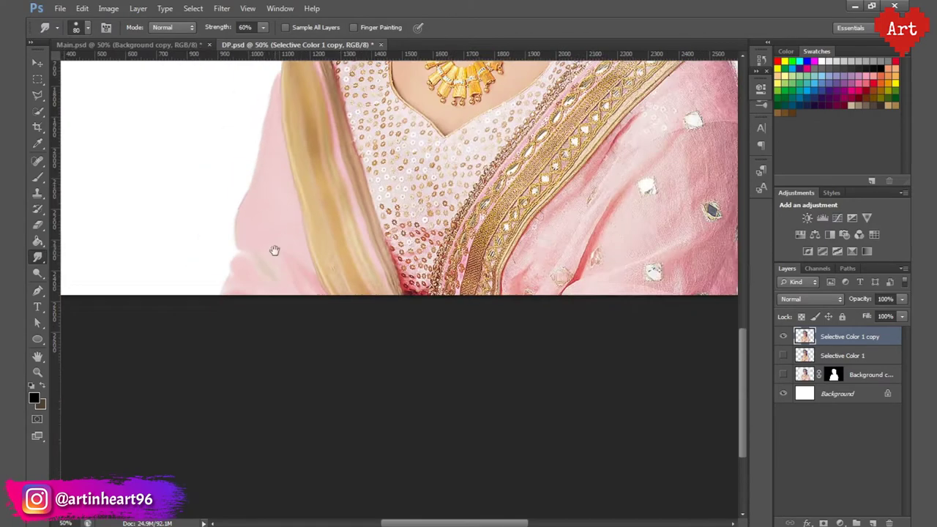
scroll(272, 247, "up", 3)
scroll(272, 246, "up", 2)
- Smudge the sequins on the upper blouse with a smaller brush
key("bracketleft")
key("bracketleft")
key("bracketleft")
mouse_move(206, 233)
left_mouse_down()
mouse_move(414, 172)
mouse_move(391, 198)
mouse_move(191, 269)
left_mouse_up()
key("bracketright")
key("bracketright")
key("bracketright")
scroll(220, 234, "down", 1)
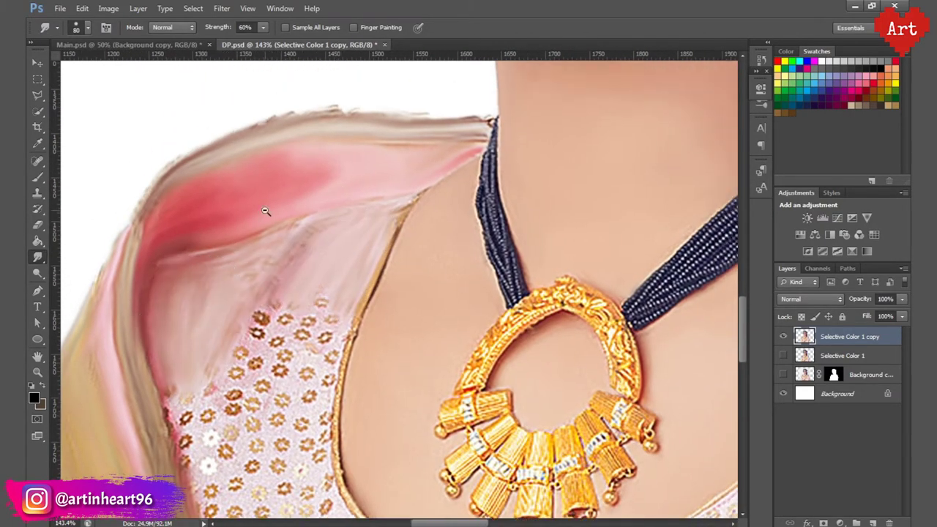
scroll(264, 209, "down", 1)
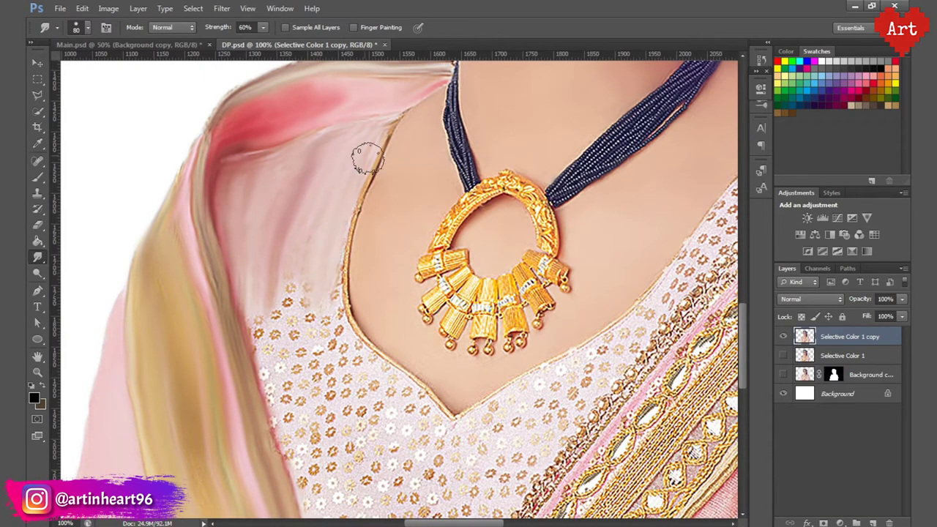
scroll(229, 279, "down", 2)
key("bracketright")
key("bracketright")
key("bracketright")
- Smear the blouse edge and beaded collar trim into a smooth band
scroll(181, 184, "right", 2)
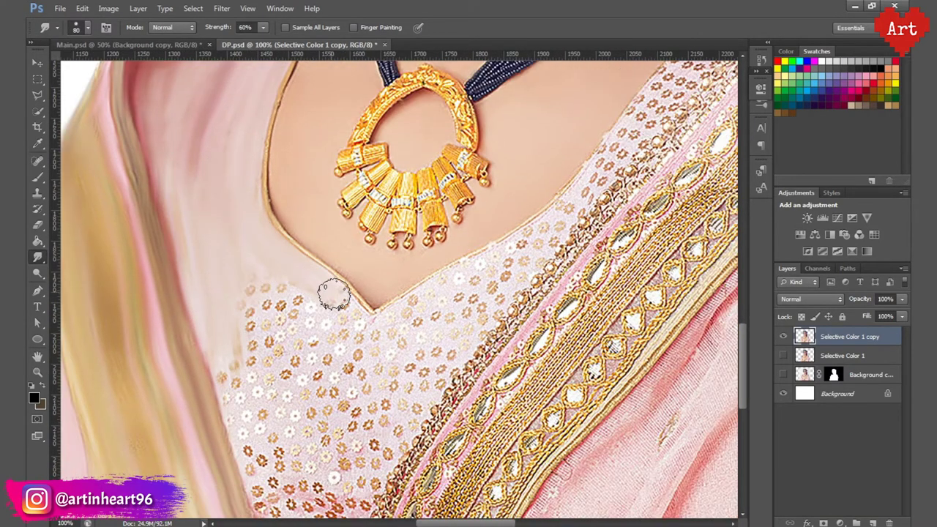
scroll(278, 227, "down", 3)
scroll(320, 194, "right", 1)
mouse_move(320, 194)
left_mouse_down()
mouse_move(247, 268)
mouse_move(298, 263)
left_mouse_up()
scroll(252, 272, "down", 2)
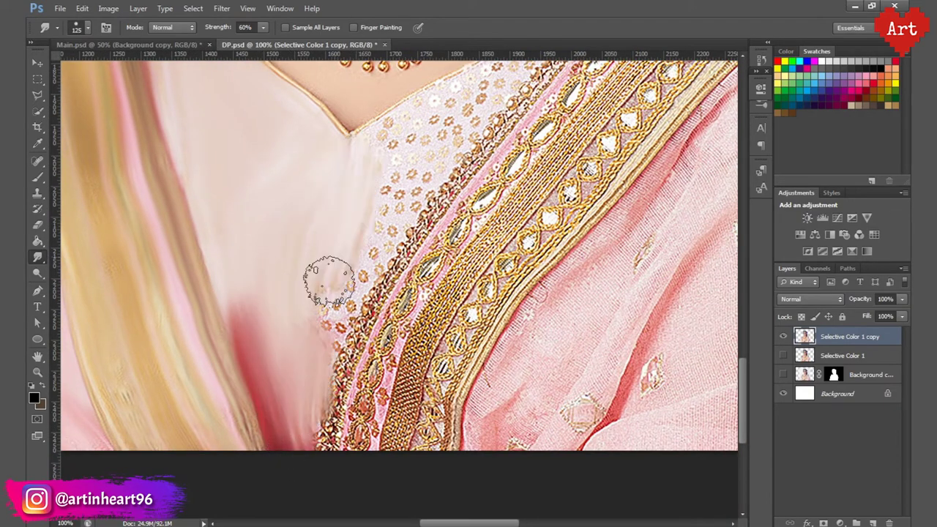
scroll(271, 262, "up", 3)
scroll(272, 262, "up", 2)
scroll(325, 156, "up", 2)
key("bracketleft")
key("bracketleft")
key("bracketleft")
mouse_move(324, 156)
left_mouse_down()
mouse_move(461, 147)
mouse_move(556, 169)
mouse_move(465, 175)
mouse_move(329, 150)
left_mouse_up()
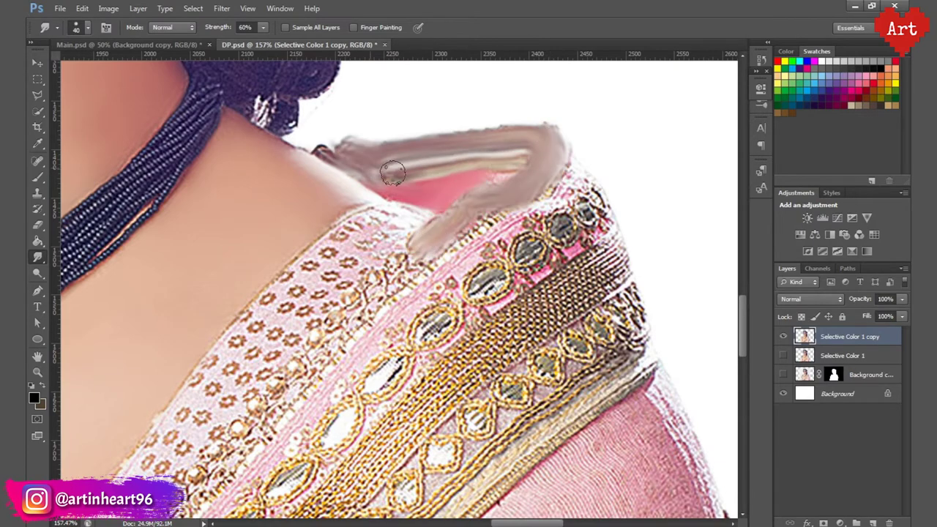
- Smudge the collar band and blouse edge toward the neckline and shoulder with a growing brush
scroll(352, 168, "down", 1)
key("bracketright")
key("bracketright")
left_click_drag(421, 192, 325, 247)
scroll(326, 249, "down", 3)
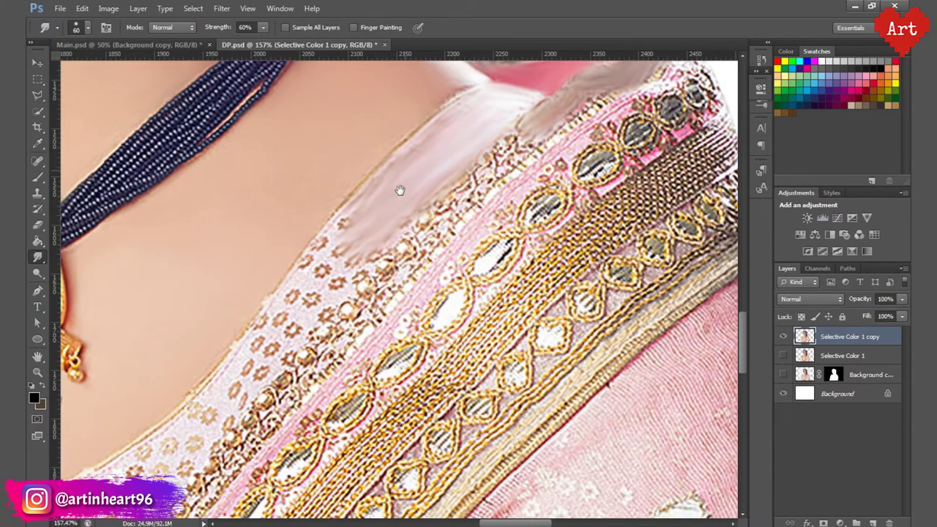
key("bracketright")
key("bracketright")
key("bracketright")
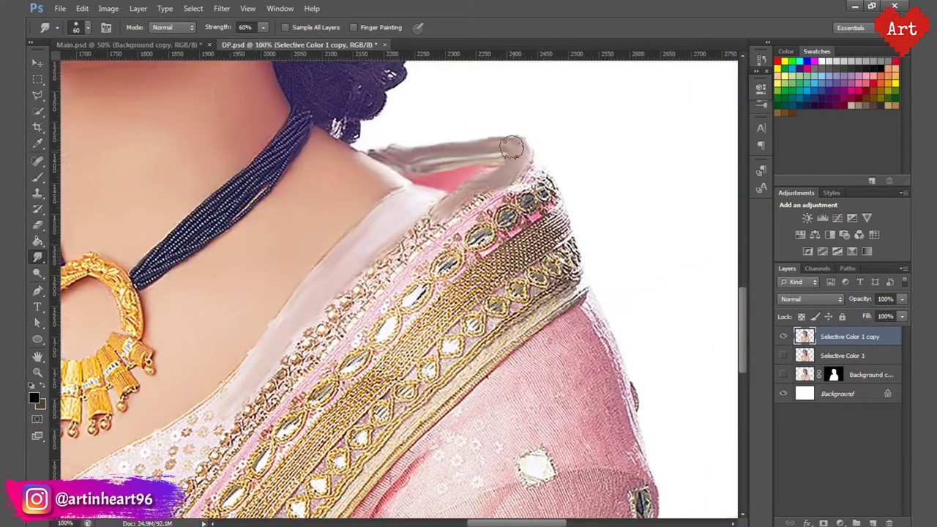
mouse_move(439, 220)
left_mouse_down()
mouse_move(539, 163)
mouse_move(468, 234)
mouse_move(330, 322)
left_mouse_up()
key("bracketright")
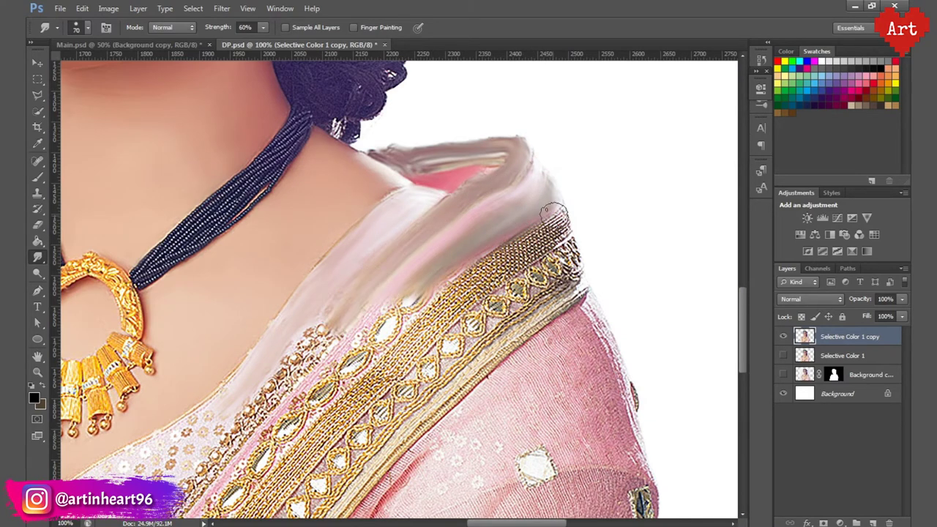
left_click_drag(554, 216, 454, 293)
left_click_drag(533, 230, 476, 293)
mouse_move(574, 270)
left_mouse_down()
mouse_move(483, 315)
mouse_move(454, 366)
left_mouse_up()
- Soften the neckline's gold border and smear away the sleeve's mirror embellishments
key("ctrl+minus")
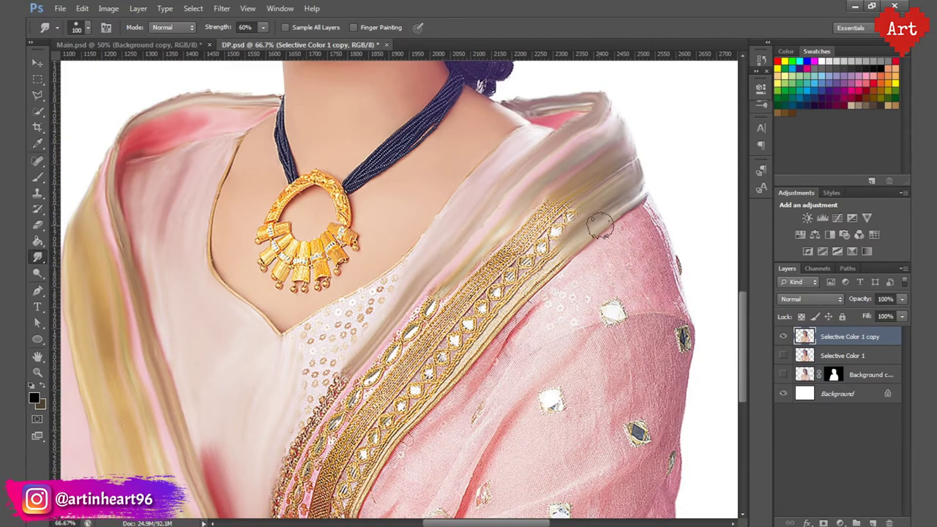
key("bracketright")
key("bracketright")
key("bracketright")
left_click_drag(622, 172, 651, 140)
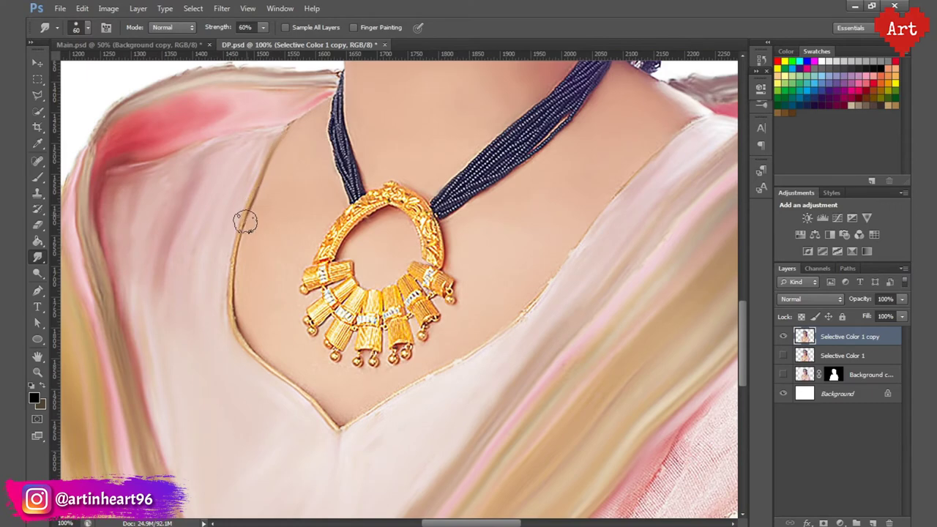
mouse_move(245, 222)
left_mouse_down()
mouse_move(324, 412)
mouse_move(551, 274)
left_mouse_up()
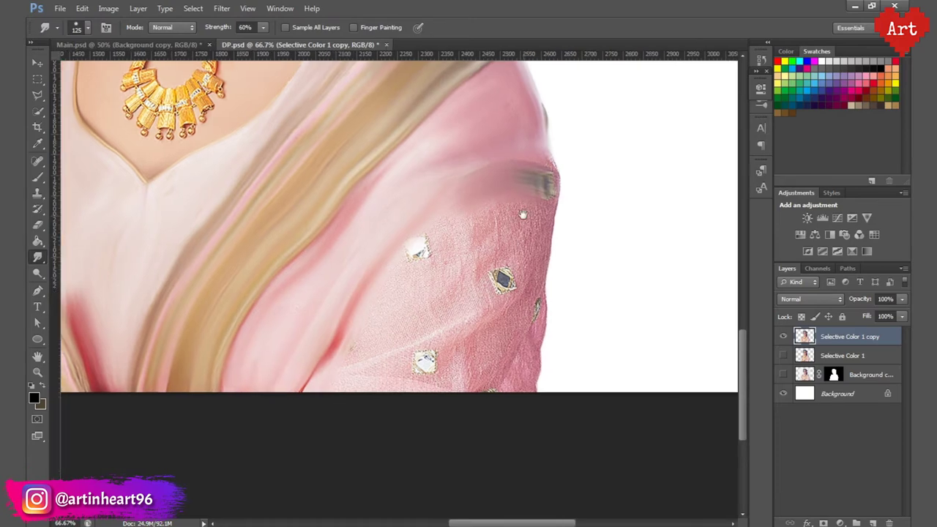
key("bracketright")
key("bracketright")
mouse_move(506, 209)
left_mouse_down()
mouse_move(523, 247)
mouse_move(483, 379)
mouse_move(459, 337)
left_mouse_up()
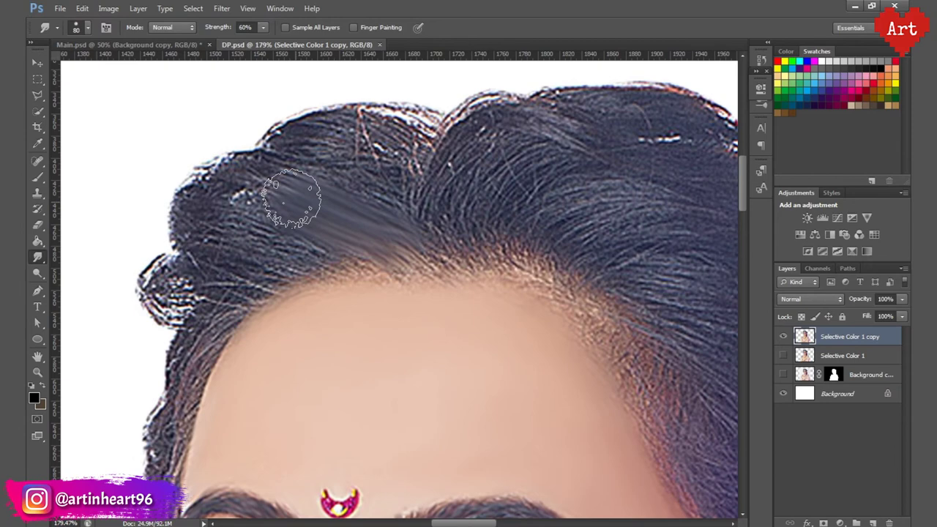
- Smear the upper-left, top and right-side hair into soft strokes
left_click_drag(293, 199, 199, 210)
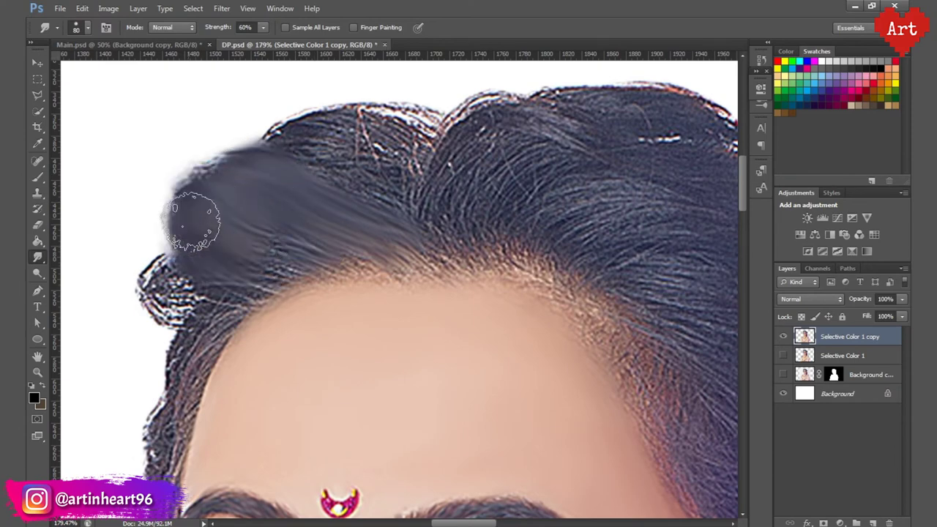
left_click_drag(278, 257, 191, 218)
mouse_move(371, 187)
left_mouse_down()
mouse_move(278, 124)
mouse_move(429, 147)
left_mouse_up()
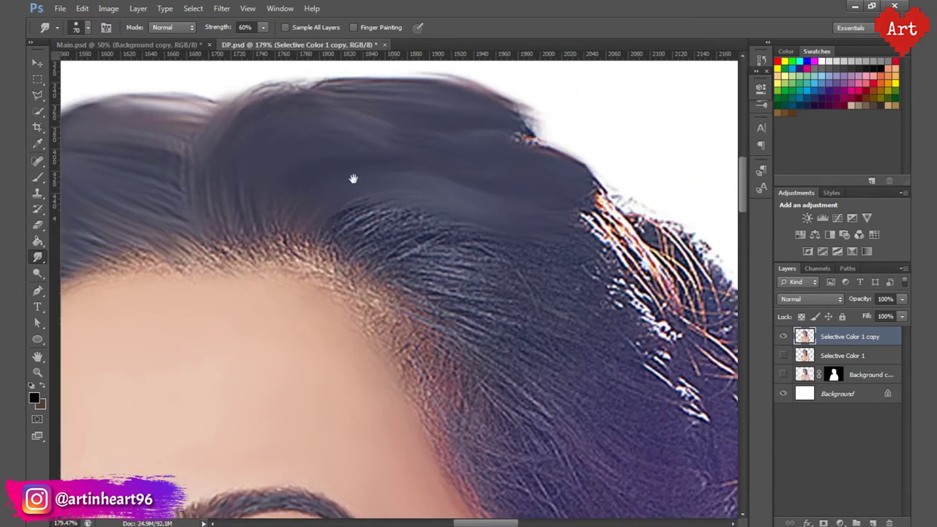
left_click_drag(352, 180, 333, 215)
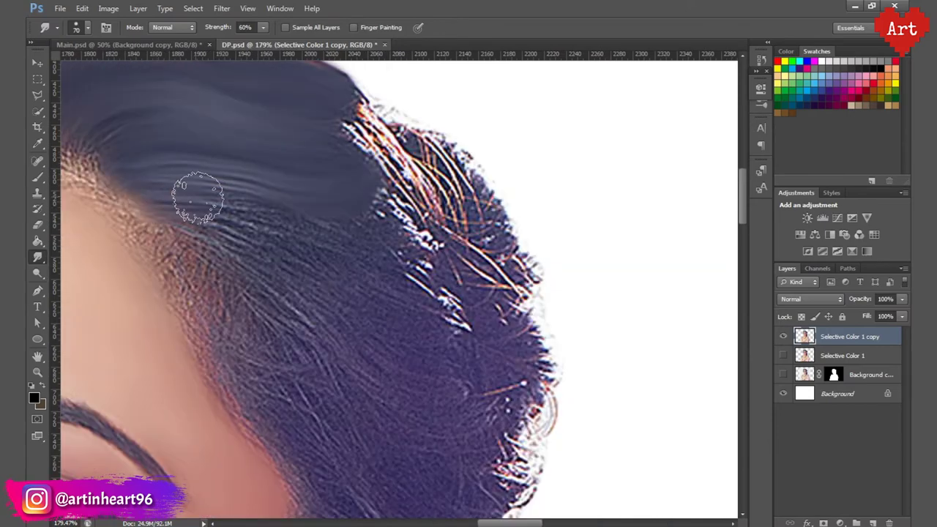
mouse_move(194, 195)
left_mouse_down()
mouse_move(331, 285)
mouse_move(232, 192)
left_mouse_up()
- Smooth the outer hair outline near the top, ear and temple with a larger brush
key("bracketright")
left_click_drag(303, 210, 261, 209)
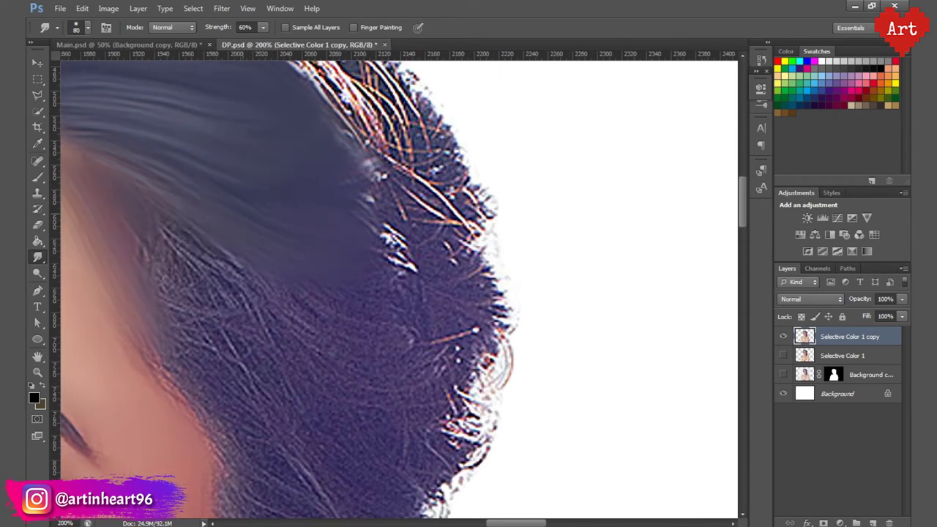
key("ctrl+minus")
mouse_move(249, 158)
left_mouse_down()
mouse_move(282, 264)
mouse_move(308, 219)
mouse_move(262, 159)
left_mouse_up()
left_click_drag(429, 215, 359, 331)
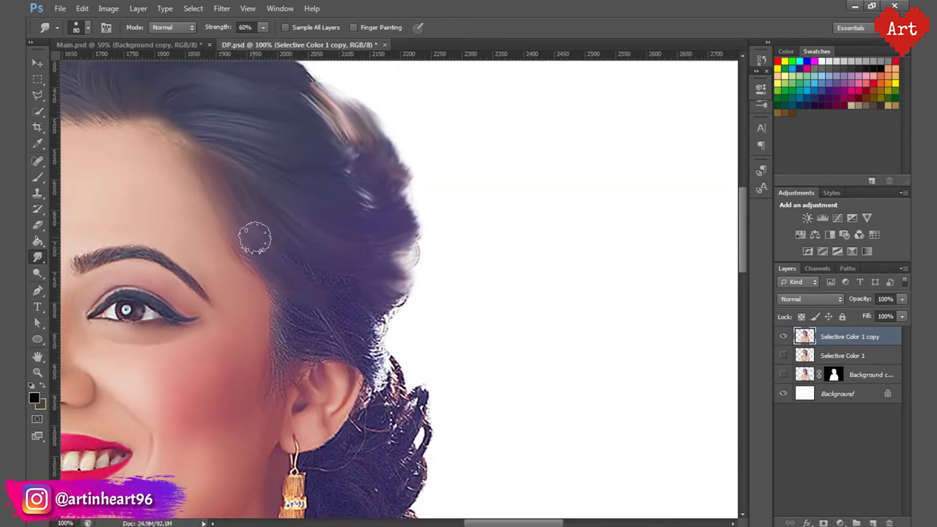
left_click_drag(255, 238, 356, 345)
- Zoom in and smooth the hair beside and behind the ear and the bun below it
key("ctrl+plus")
key("bracketleft")
key("bracketleft")
key("bracketleft")
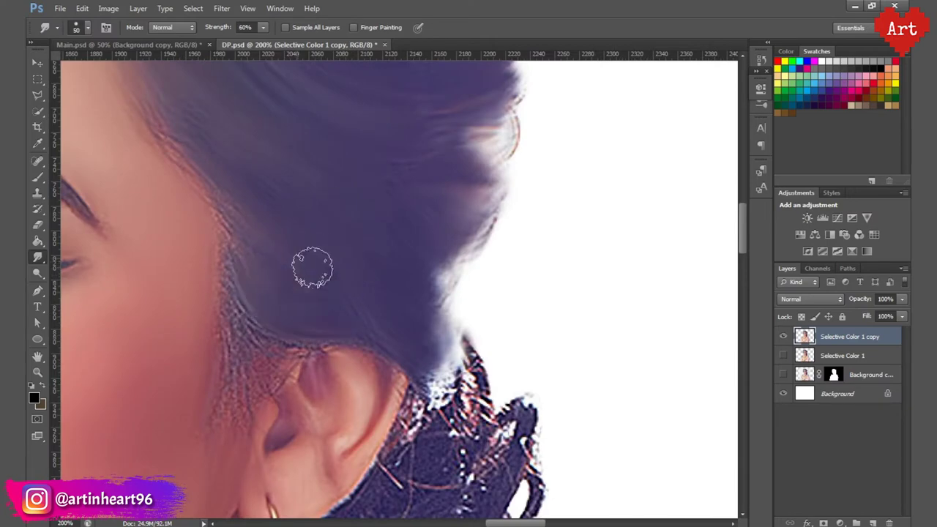
left_click_drag(310, 264, 249, 366)
left_click_drag(210, 229, 220, 229)
key("3")
scroll(274, 243, "up", 2)
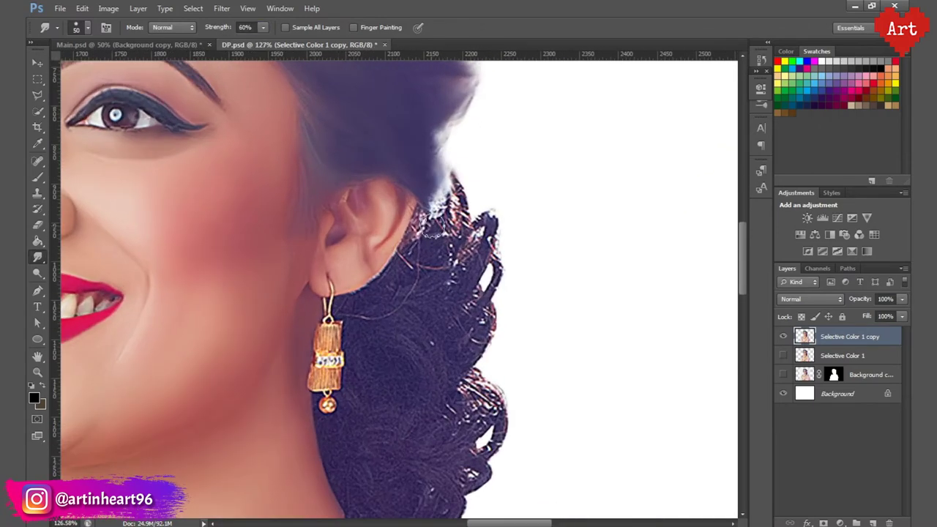
left_click_drag(443, 173, 461, 260)
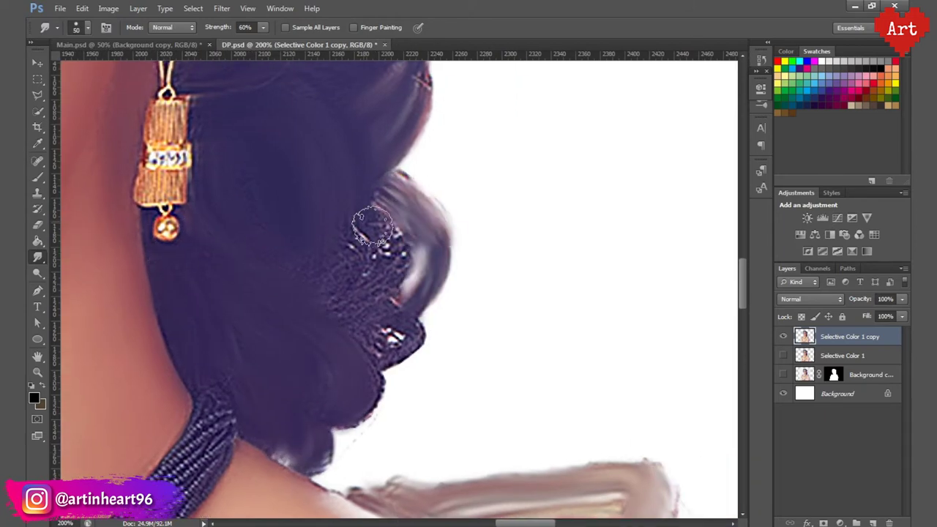
left_click_drag(373, 227, 355, 324)
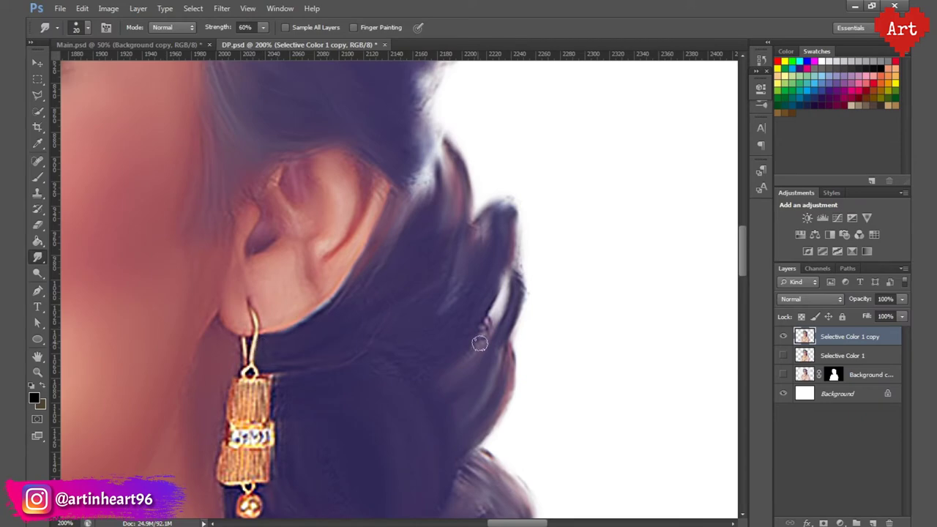
- Smooth the forehead hairline and the hair beside the eyebrow
scroll(432, 223, "down", 5)
scroll(377, 256, "up", 5)
left_click_drag(377, 256, 322, 373)
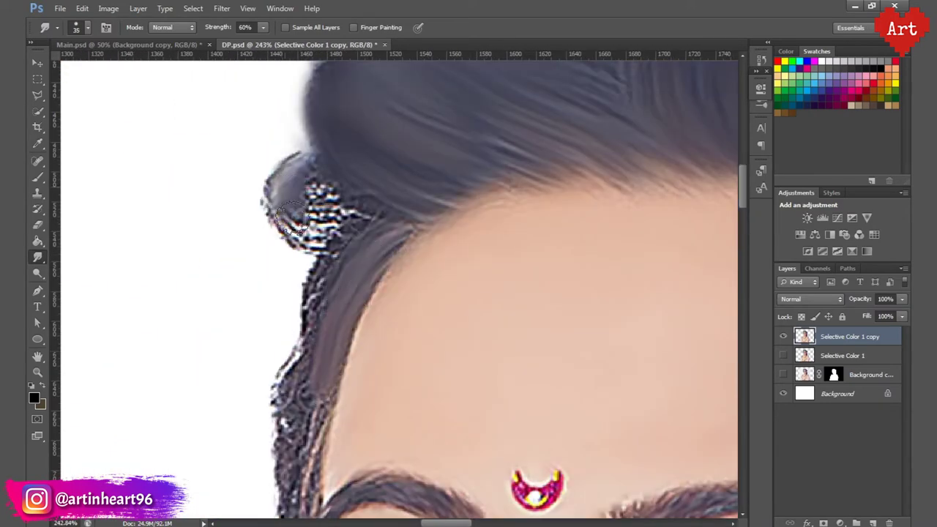
scroll(377, 257, "down", 4)
left_click_drag(374, 139, 333, 249)
scroll(333, 249, "down", 3)
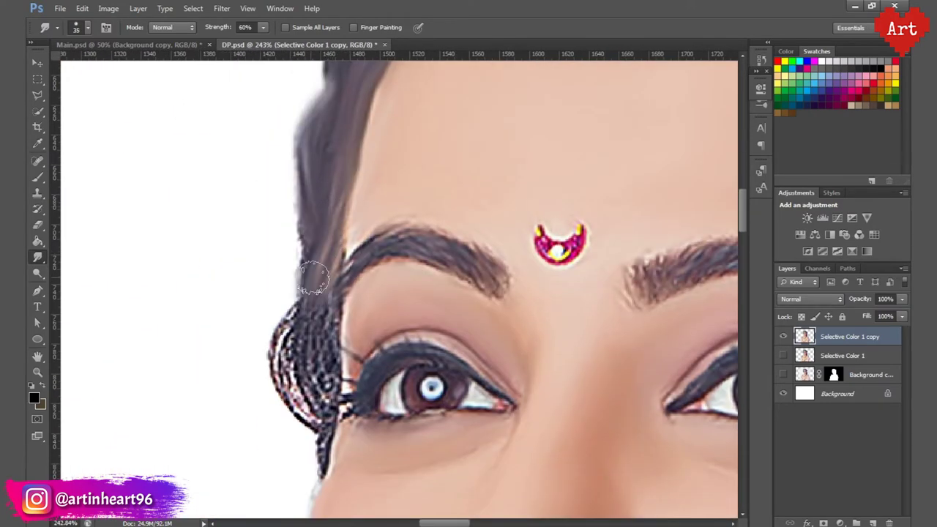
scroll(315, 278, "down", 2)
scroll(278, 315, "up", 1)
key("bracketleft")
key("bracketleft")
scroll(327, 176, "down", 4)
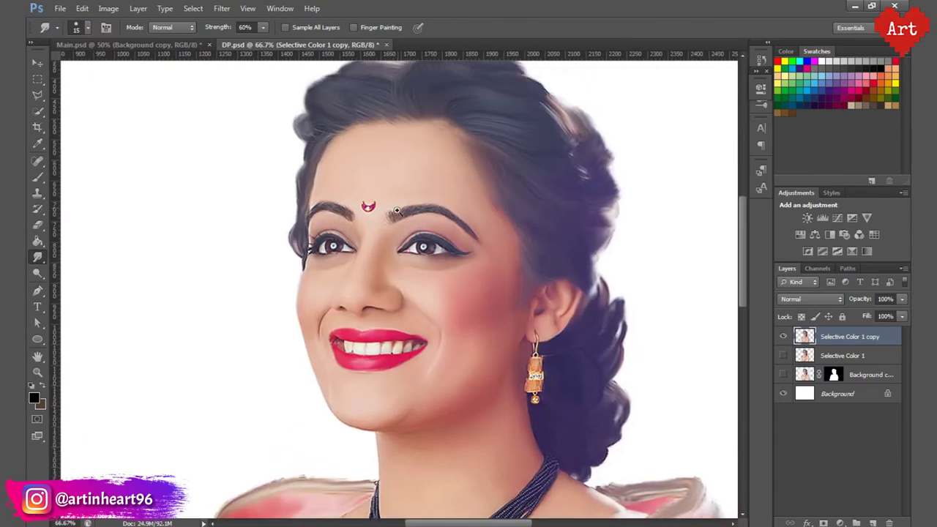
scroll(436, 262, "down", 1)
scroll(439, 267, "up", 3)
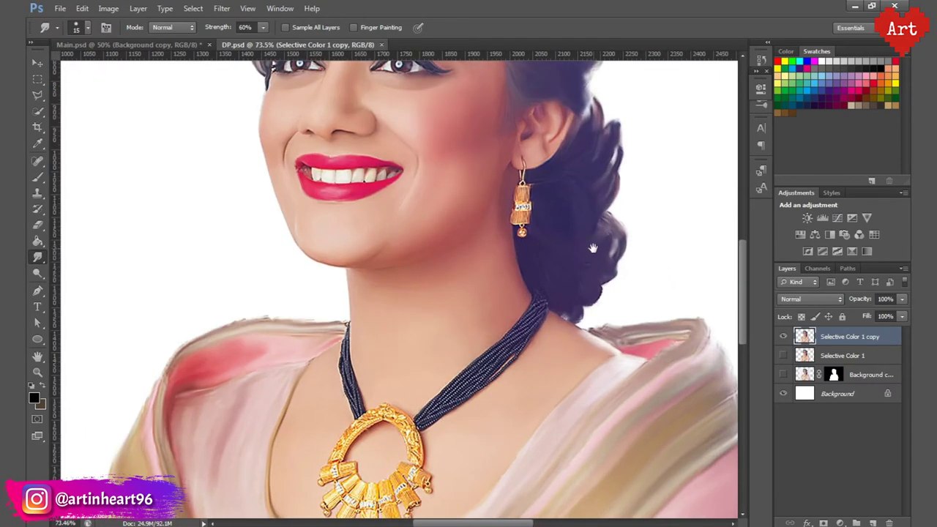
key("l")
scroll(541, 179, "up", 5)
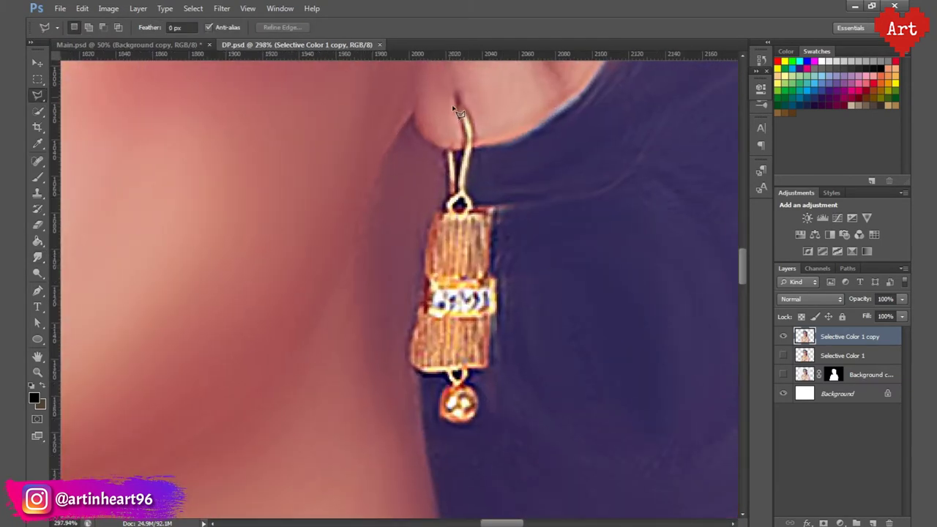
- Trace a polygonal outline around the earring, from hook to bottom, and close it
left_click(444, 151)
left_click(430, 210)
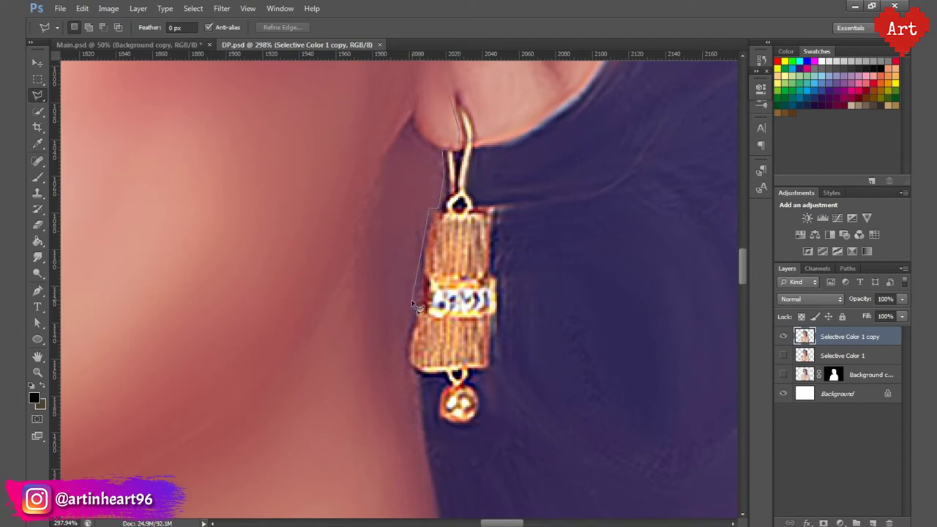
left_click(404, 367)
left_click(428, 393)
left_click(431, 430)
left_click(488, 427)
left_click(500, 391)
left_click(511, 322)
left_click(505, 220)
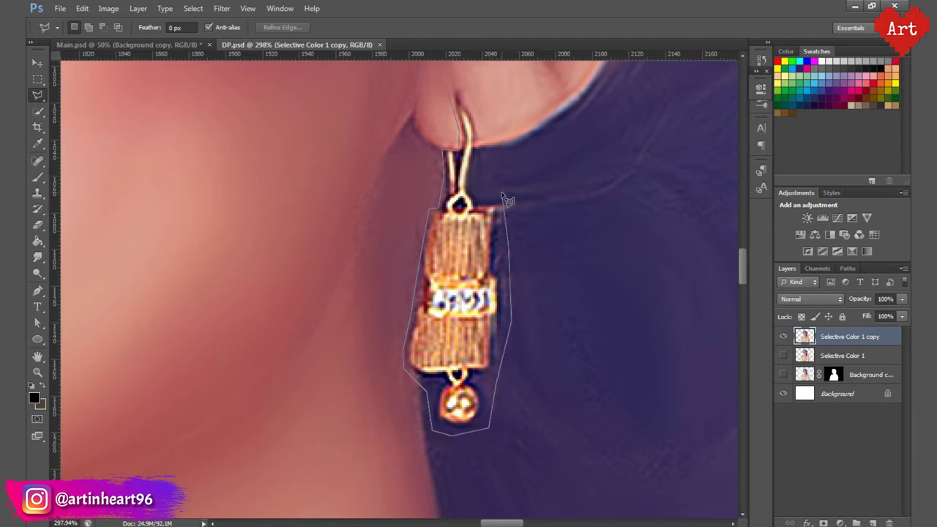
left_click(503, 195)
left_click(477, 188)
left_click(460, 99)
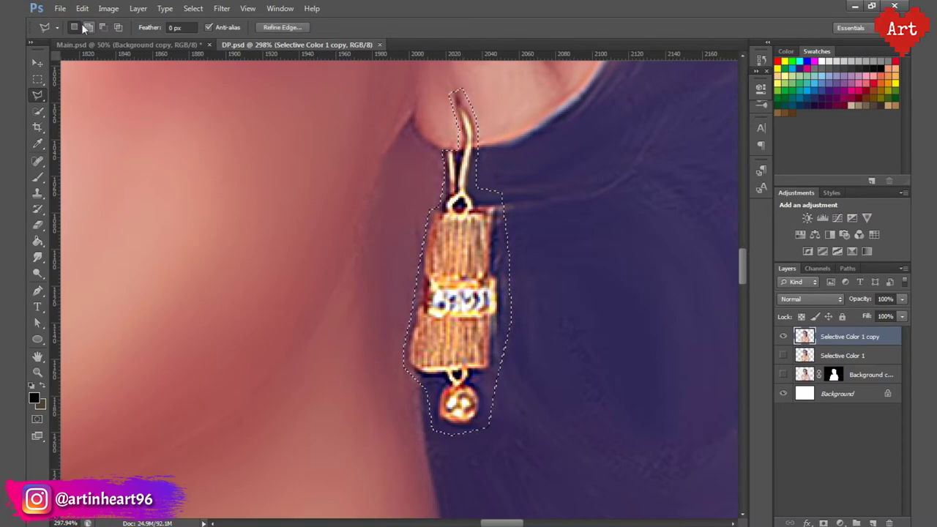
- Start outlining the necklace at the hair, tracing down to the pendant top and along the left strand
mouse_move(314, 335)
left_mouse_down()
mouse_move(341, 456)
mouse_move(103, 454)
left_mouse_up()
left_click(461, 203)
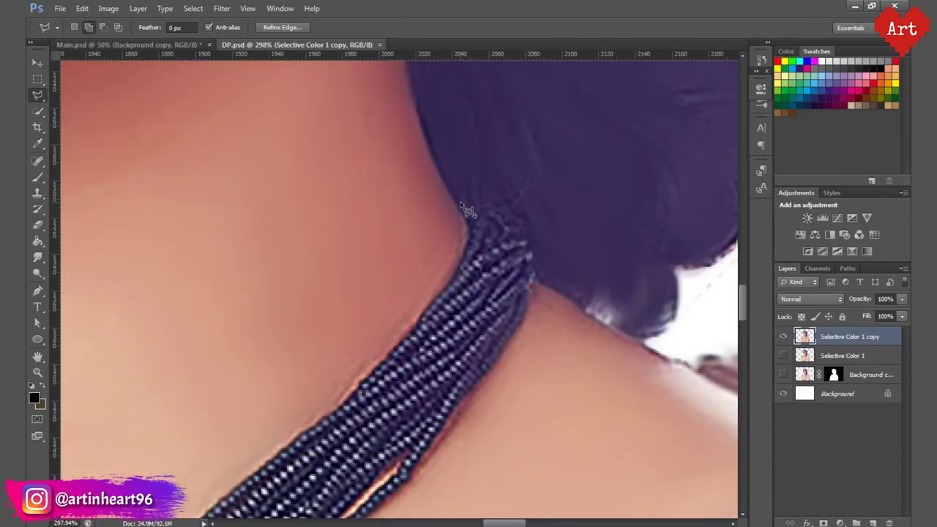
left_click(465, 237)
left_click(451, 272)
scroll(470, 251, "down", 2)
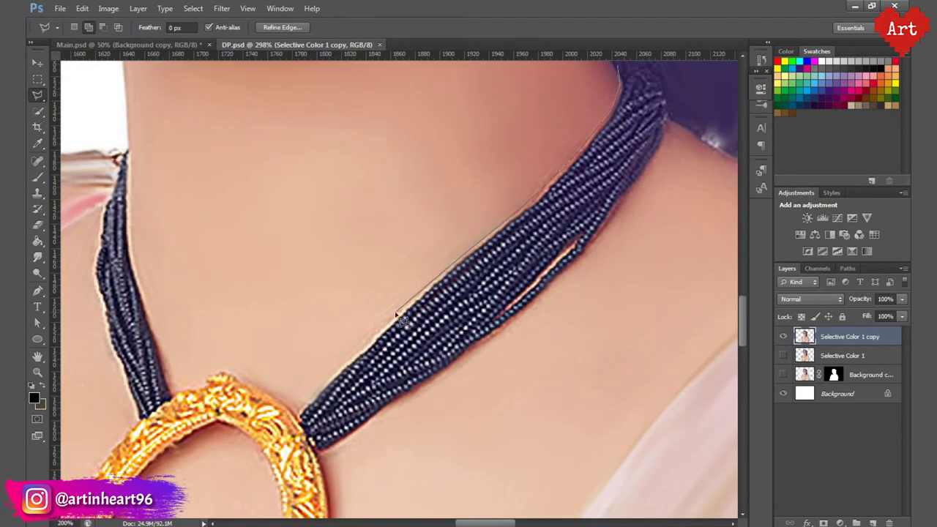
left_click(228, 366)
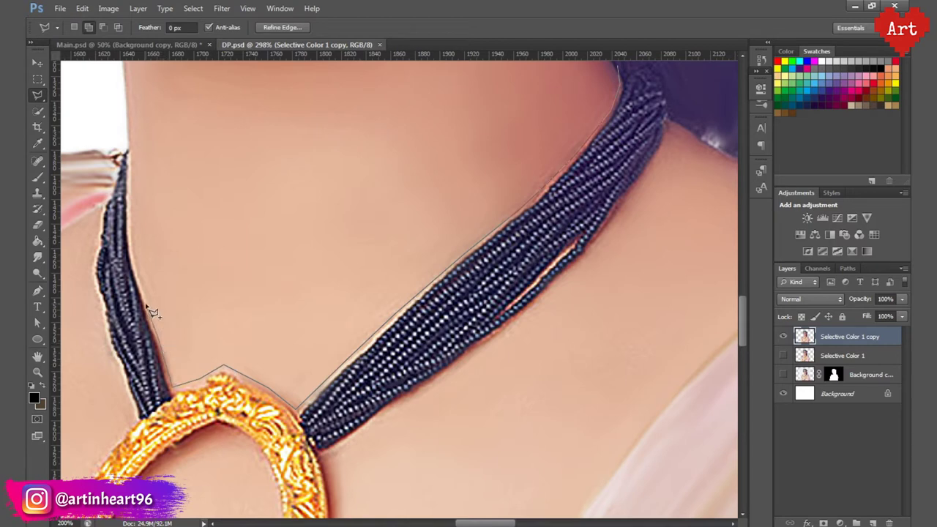
left_click(132, 255)
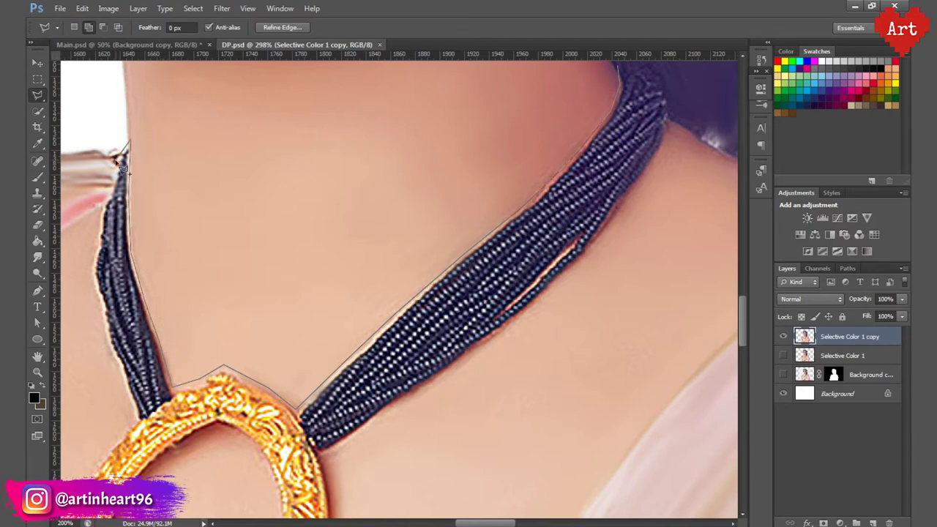
left_click(89, 273)
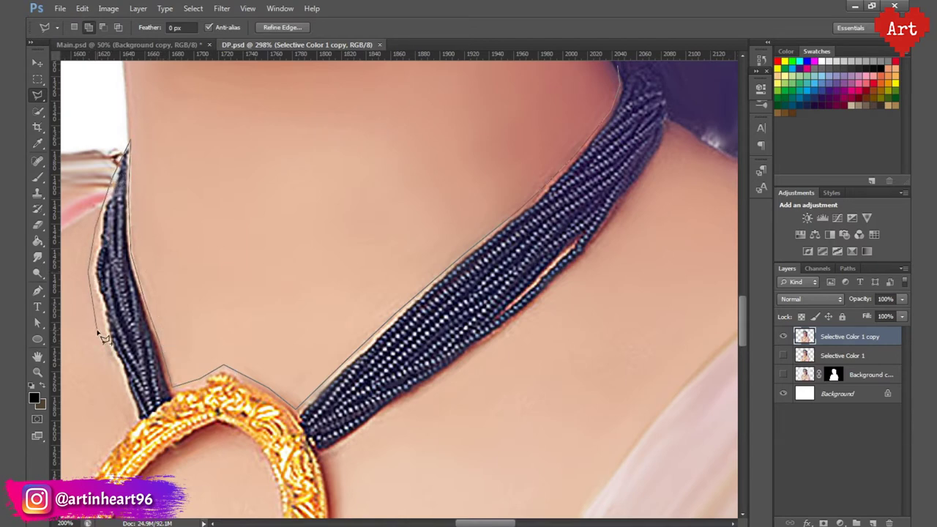
left_click_drag(152, 377, 306, 157)
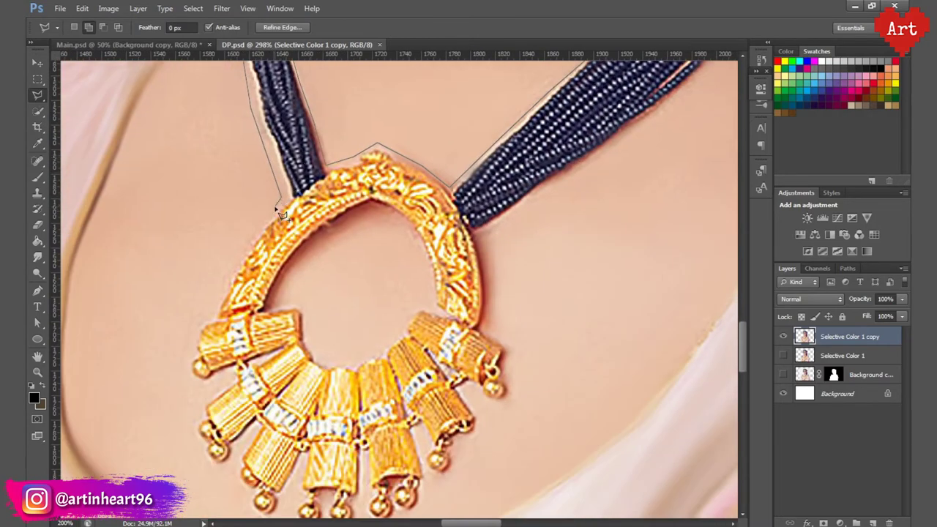
scroll(280, 214, "up", 3)
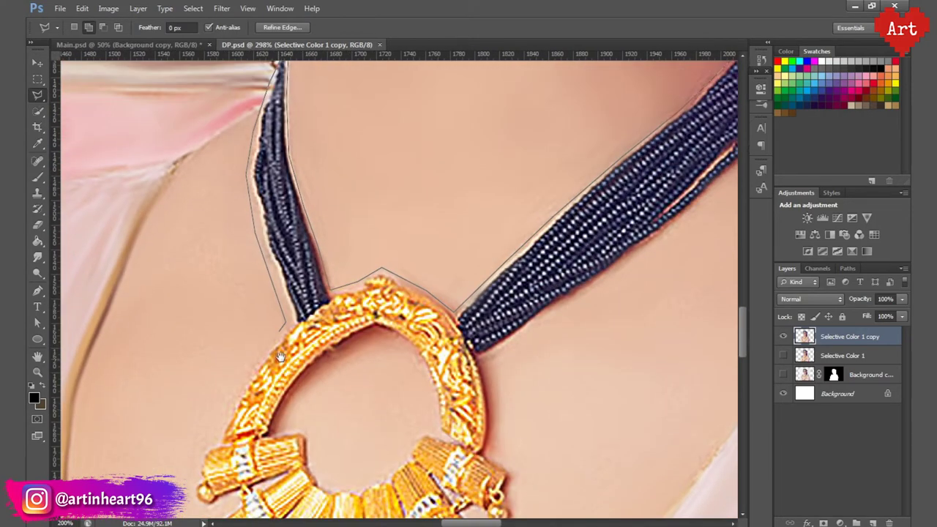
left_click(251, 170)
left_click(300, 324)
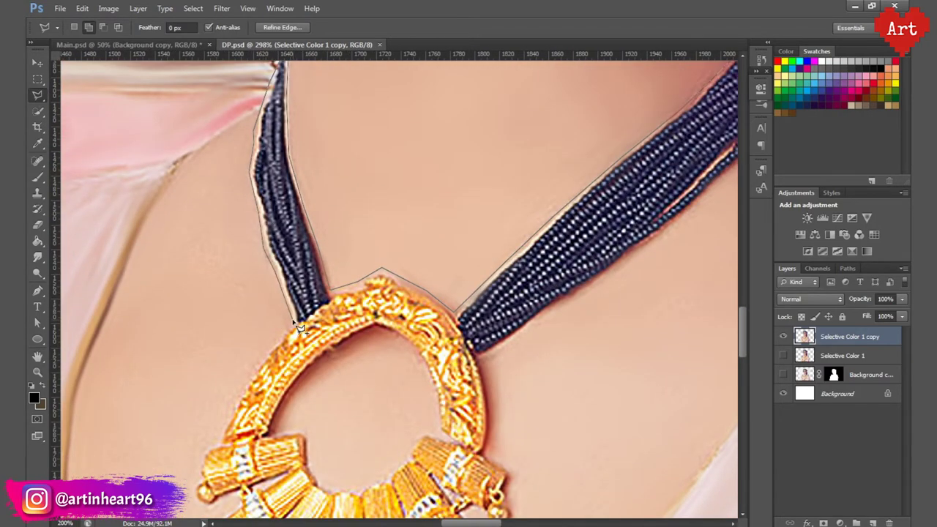
- Continue the outline around the pendant's left side, bottom drops and right edge
scroll(300, 324, "down", 1)
scroll(300, 324, "down", 1)
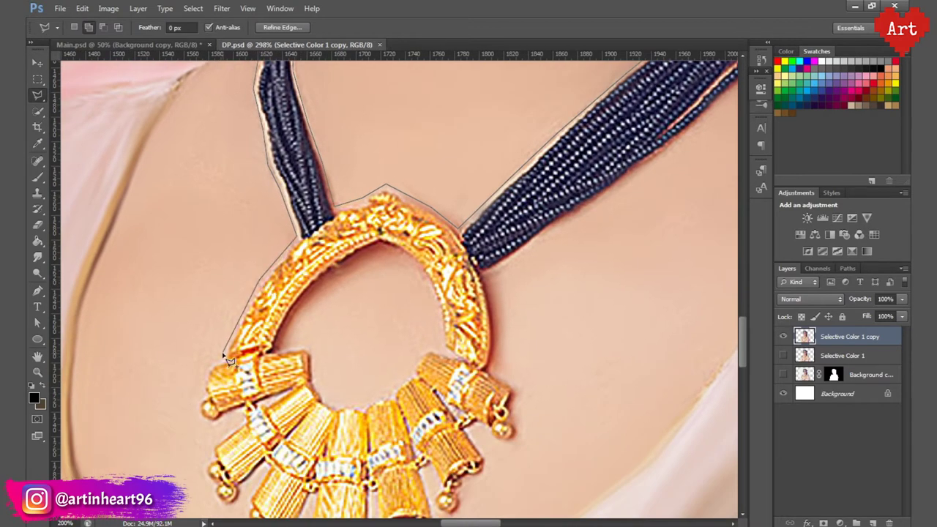
left_click(205, 365)
left_click(236, 416)
left_click(205, 464)
scroll(206, 465, "down", 3)
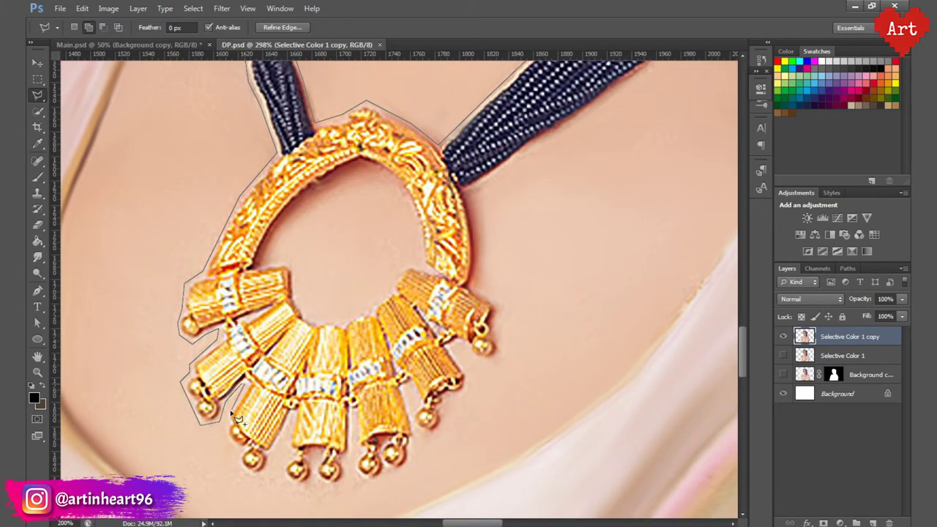
left_click(235, 464)
left_click(286, 431)
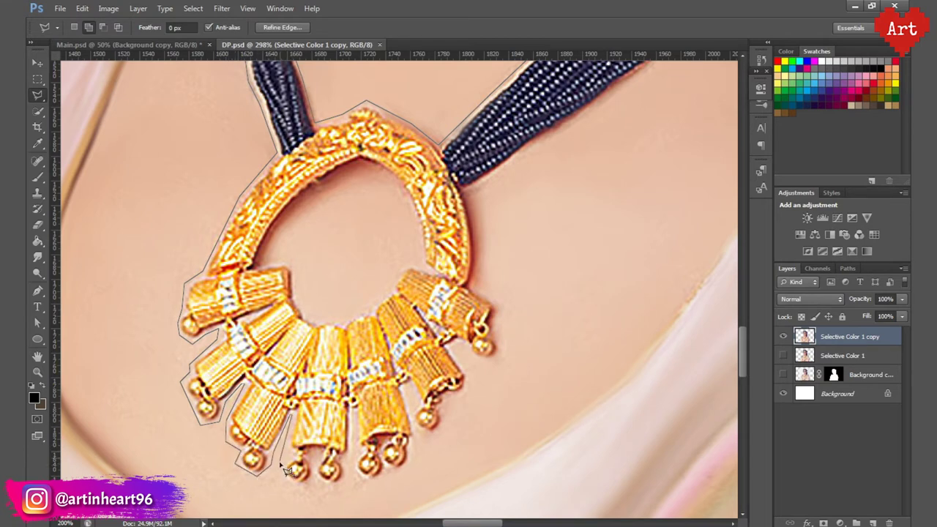
left_click(280, 475)
left_click(299, 484)
left_click(396, 476)
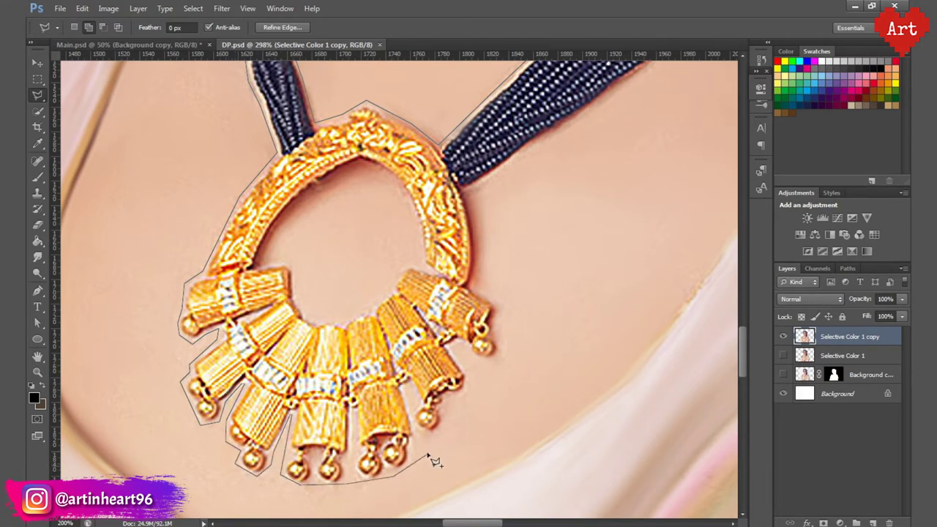
left_click(444, 429)
left_click(498, 354)
left_click(498, 298)
left_click(475, 281)
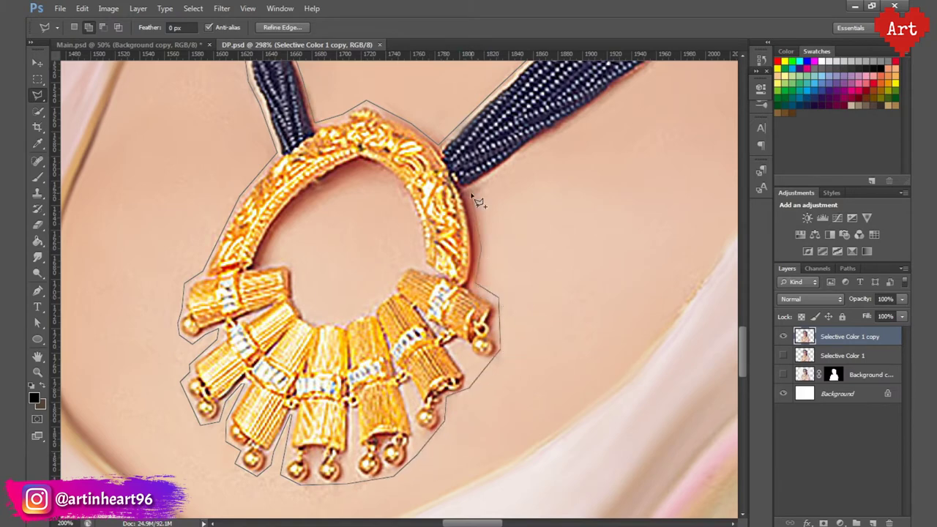
- Trace up the right bead strand to the hair and close the necklace selection
left_click_drag(470, 193, 370, 313)
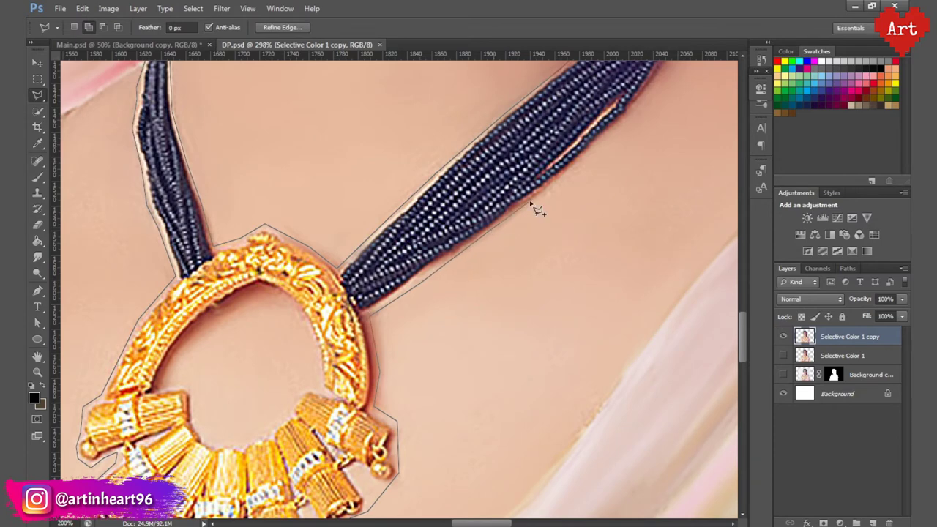
left_click_drag(559, 181, 368, 353)
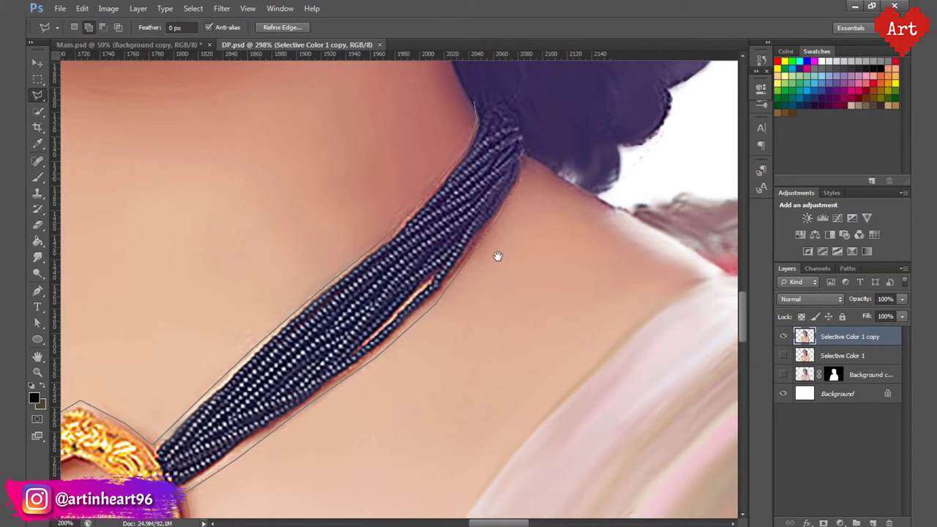
left_click_drag(498, 255, 486, 295)
left_click(523, 168)
left_click(499, 125)
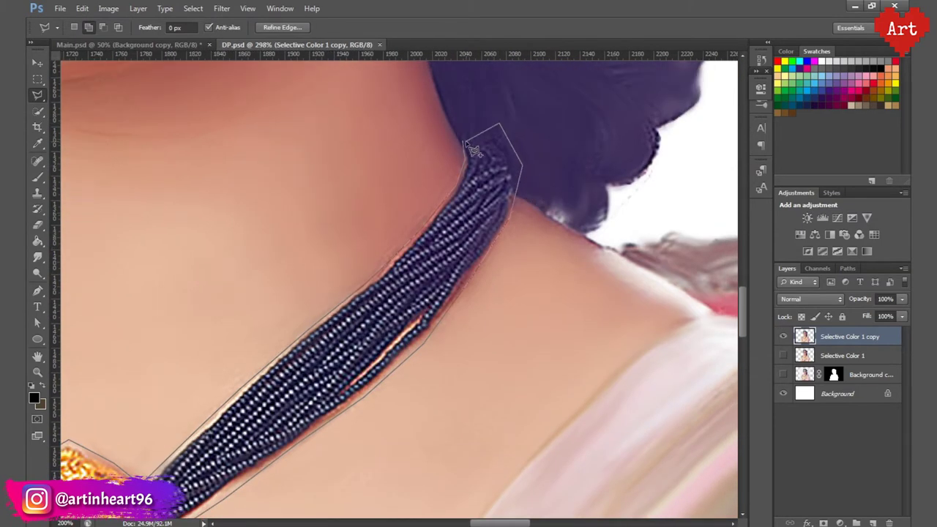
left_click(468, 150)
key("ctrl+minus")
scroll(413, 251, "down", 3)
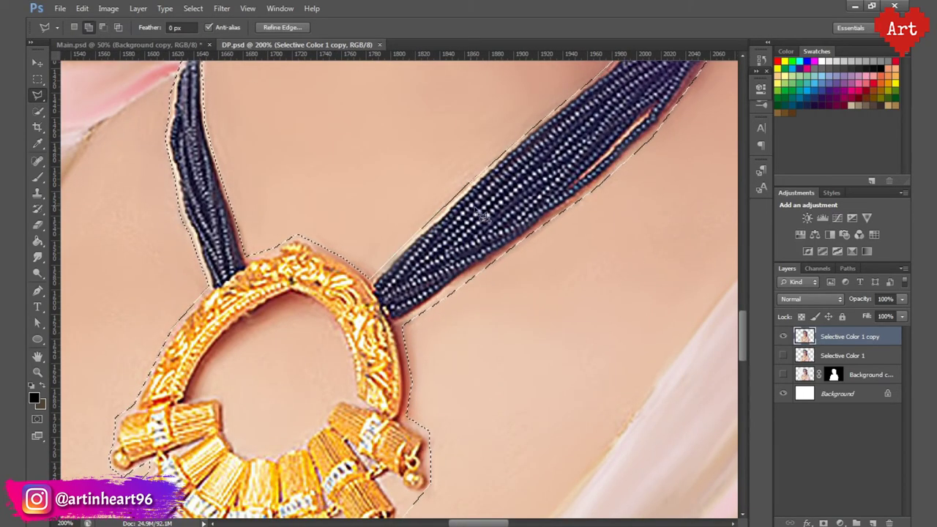
- Copy the selected necklace onto a new layer via Layer via Copy and hide the portrait layer
left_click(43, 83)
right_click(476, 213)
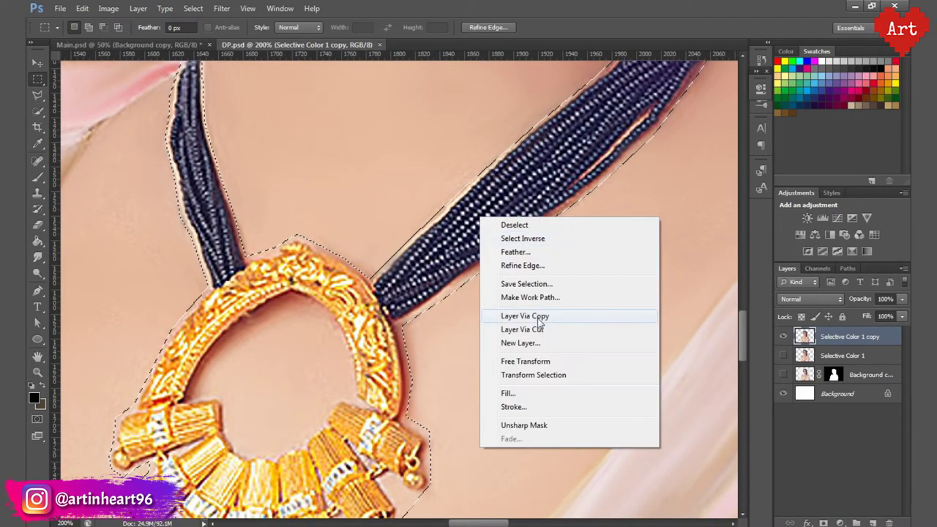
left_click(504, 316)
left_click(783, 356)
- Lasso the skin inside the pendant ring, delete it, and deselect
left_click(39, 95)
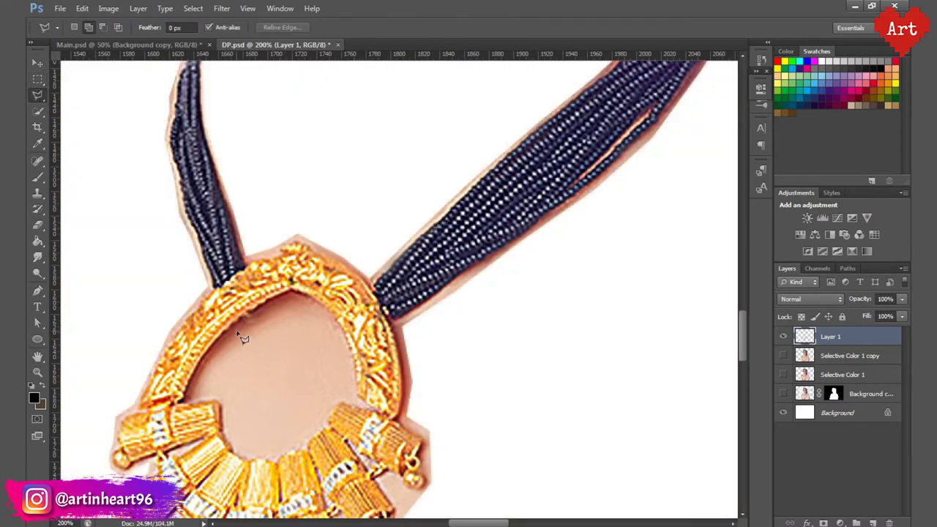
left_click_drag(328, 318, 346, 407)
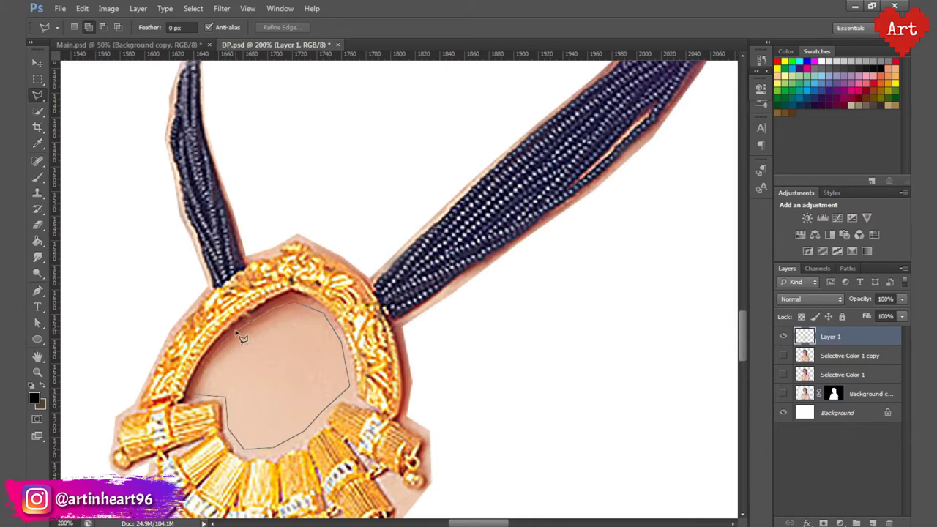
left_click_drag(241, 337, 243, 338)
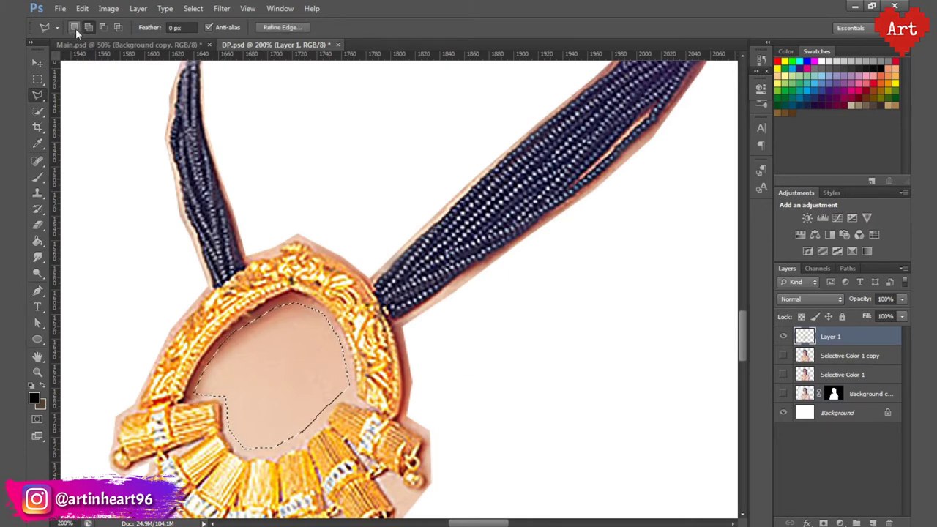
scroll(258, 215, "down", 3)
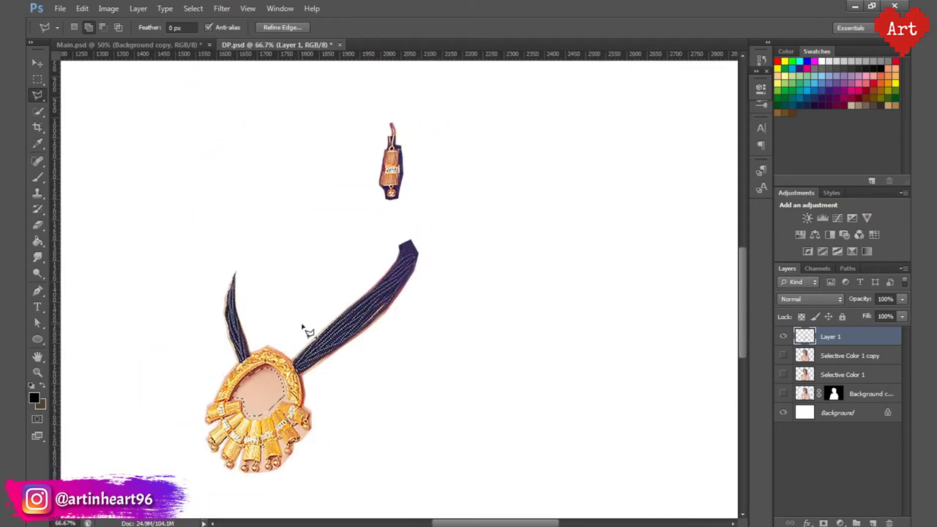
key("Delete")
key("ctrl+d")
- Apply Oil Paint with Stylization 2 and Shine 0.1, then show the portrait layer again
left_click(220, 8)
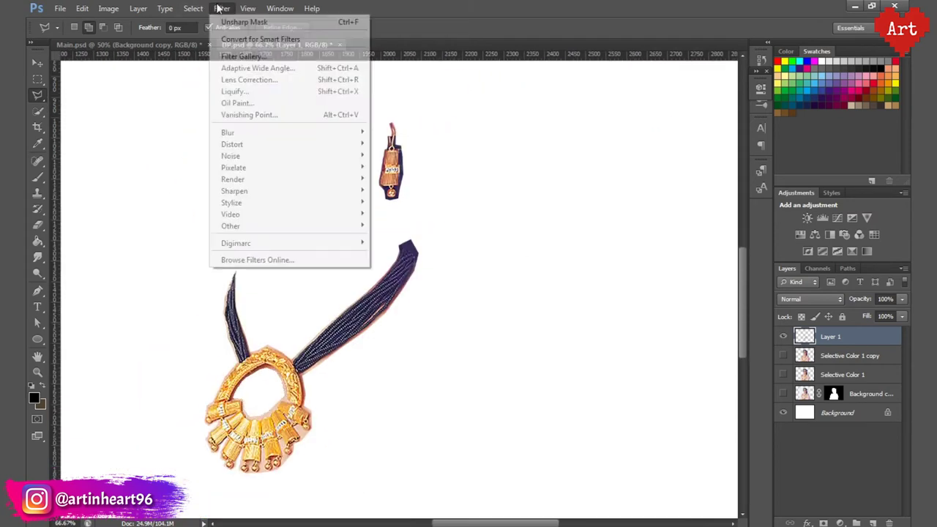
left_click(260, 103)
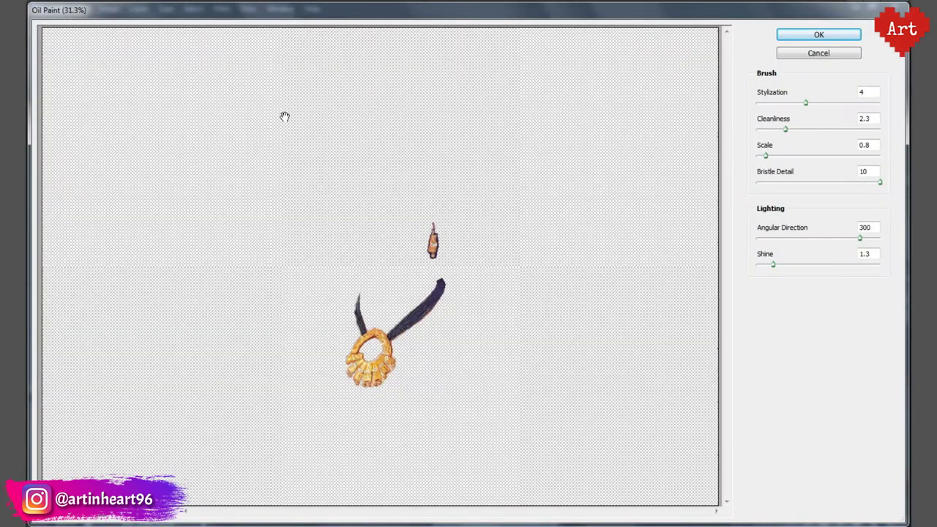
left_click_drag(760, 268, 758, 268)
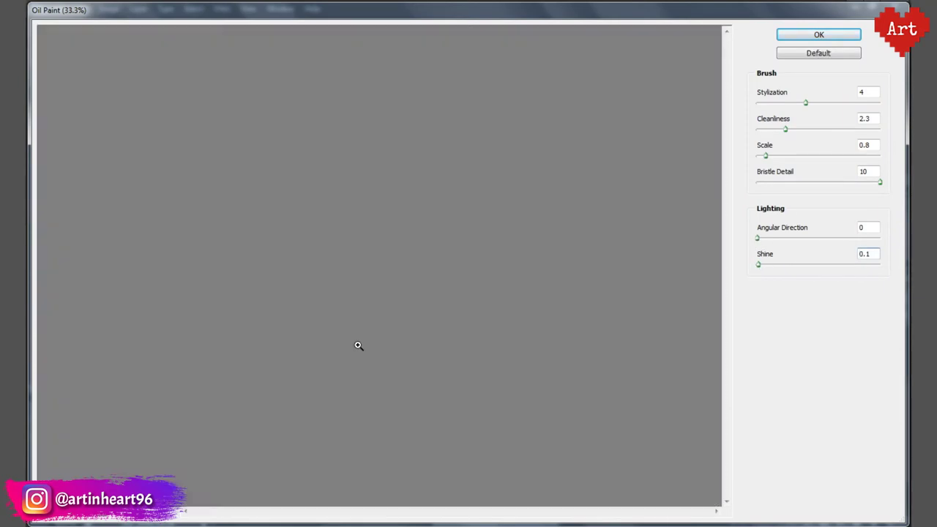
key("ctrl+plus")
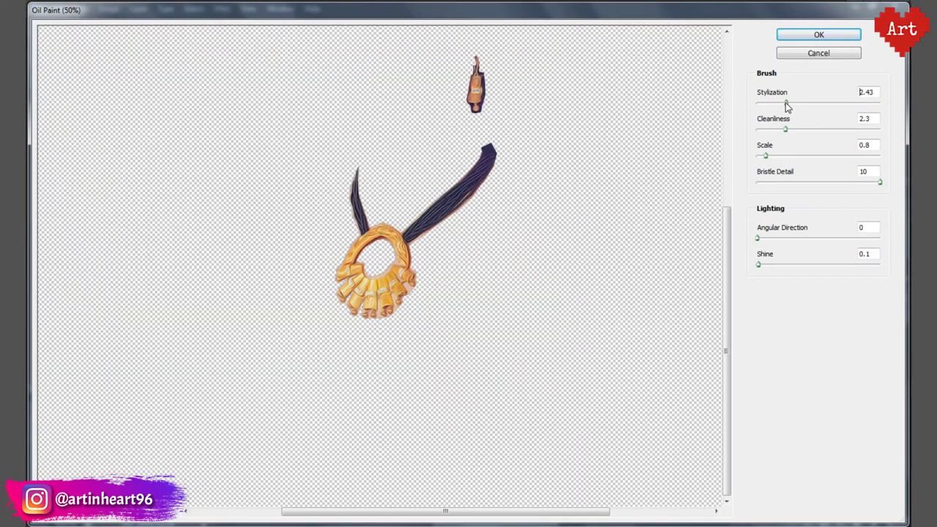
left_click(831, 97)
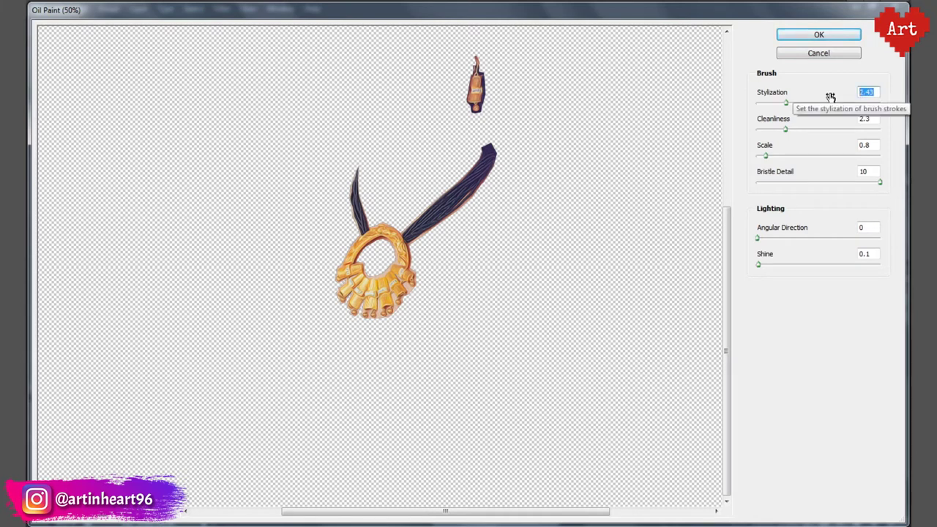
type("2")
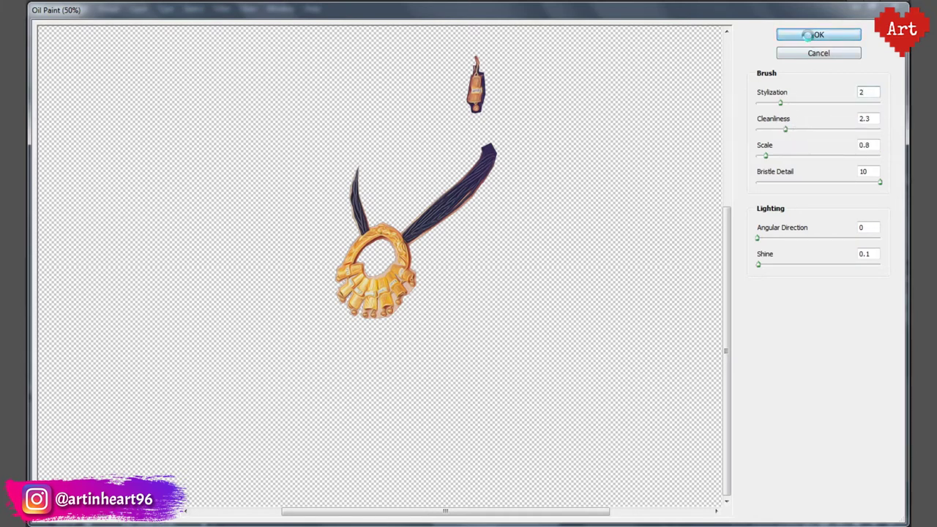
left_click(807, 34)
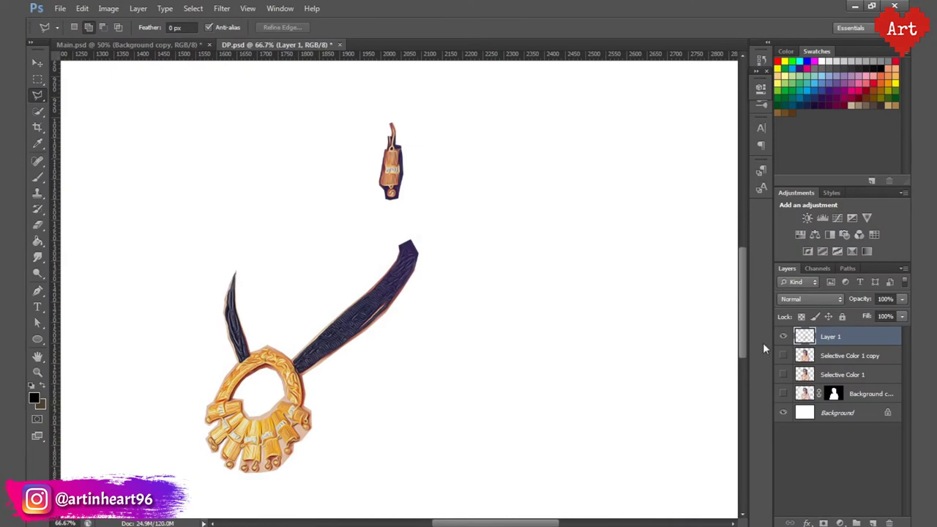
left_click(782, 356)
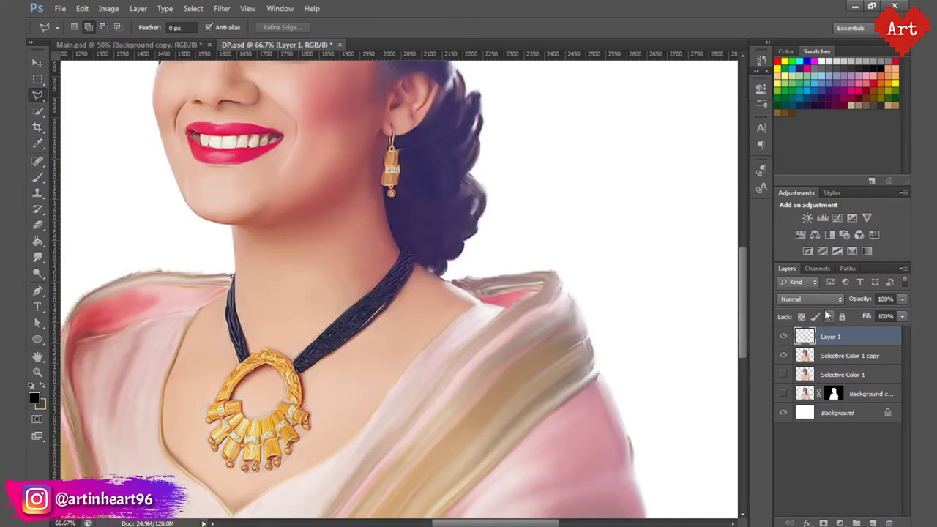
- Add a Brightness/Contrast adjustment layer with a slight brightness tweak
key("ctrl+minus")
key("ctrl+minus")
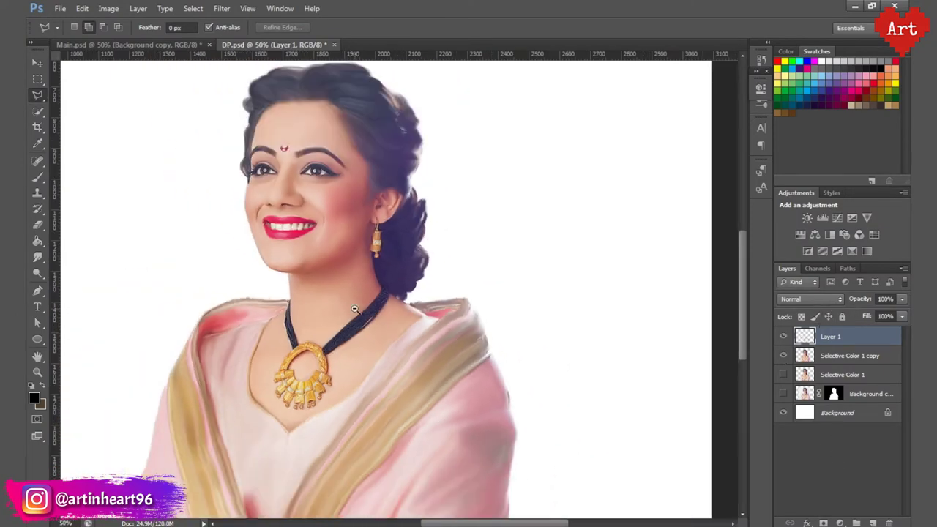
left_click(840, 523)
left_click(827, 299)
left_click_drag(655, 148, 657, 150)
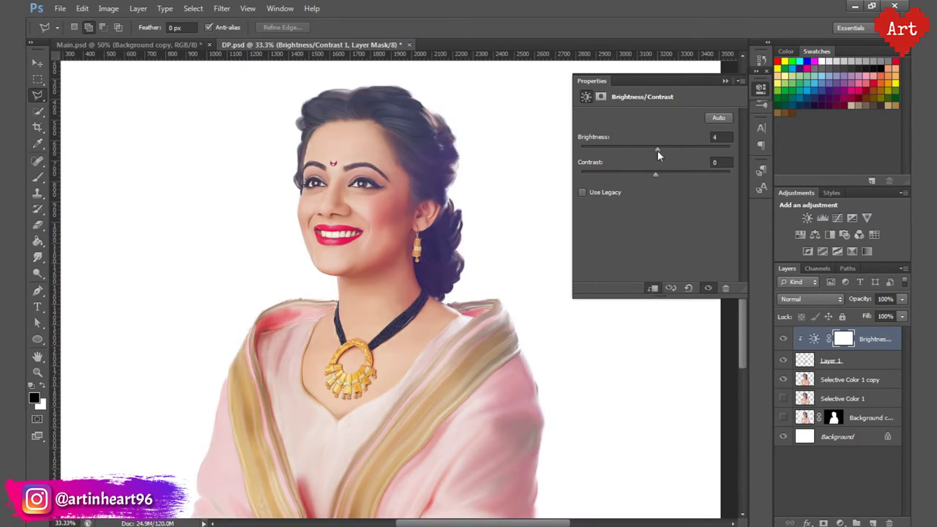
double_click(721, 137)
- Select the top three layers and merge them into one
left_click(761, 101)
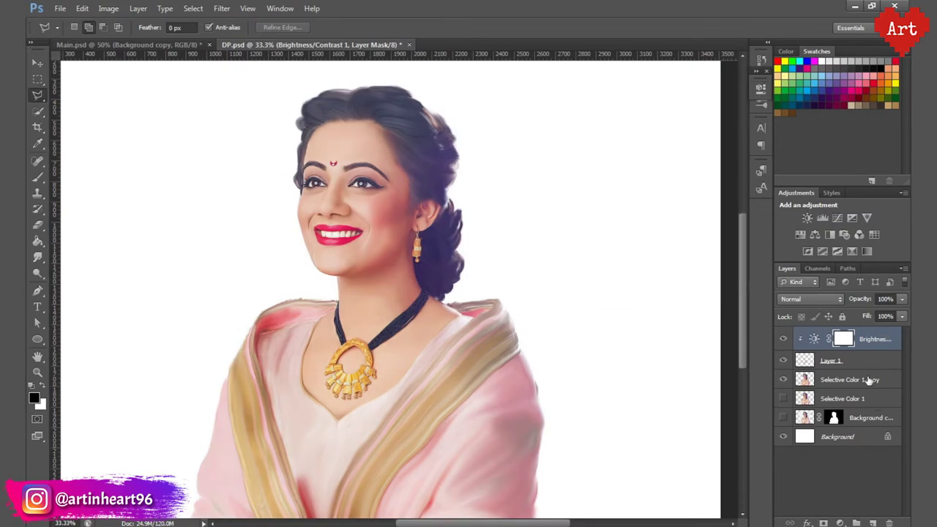
left_click(849, 380, "shift")
right_click(849, 379)
left_click(786, 379)
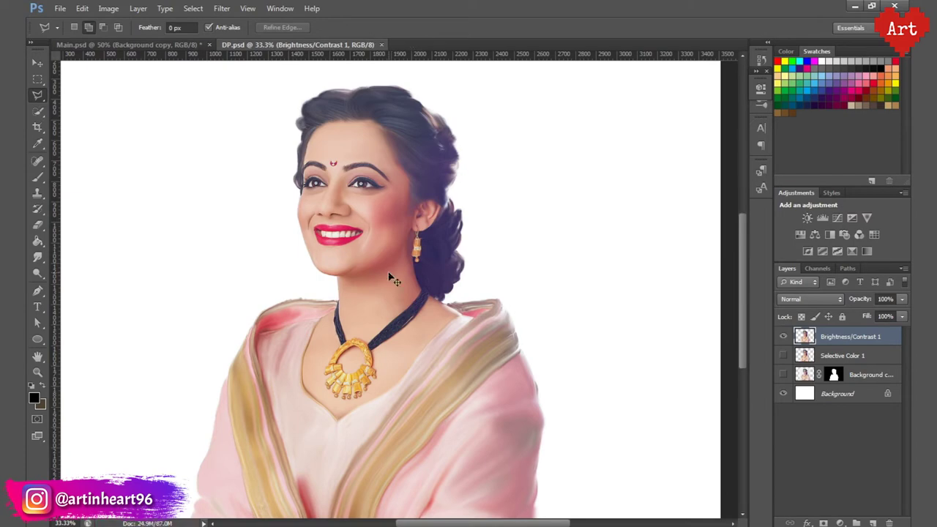
scroll(391, 278, "up", 8)
- Smudge the bindi into a clean crescent at 30% strength
left_click(38, 257)
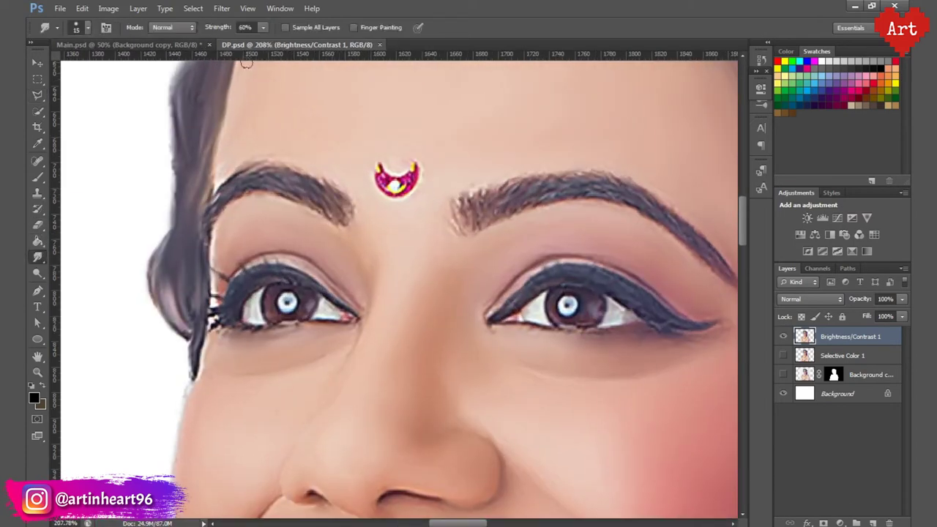
left_click_drag(236, 31, 229, 32)
type("30")
key("Return")
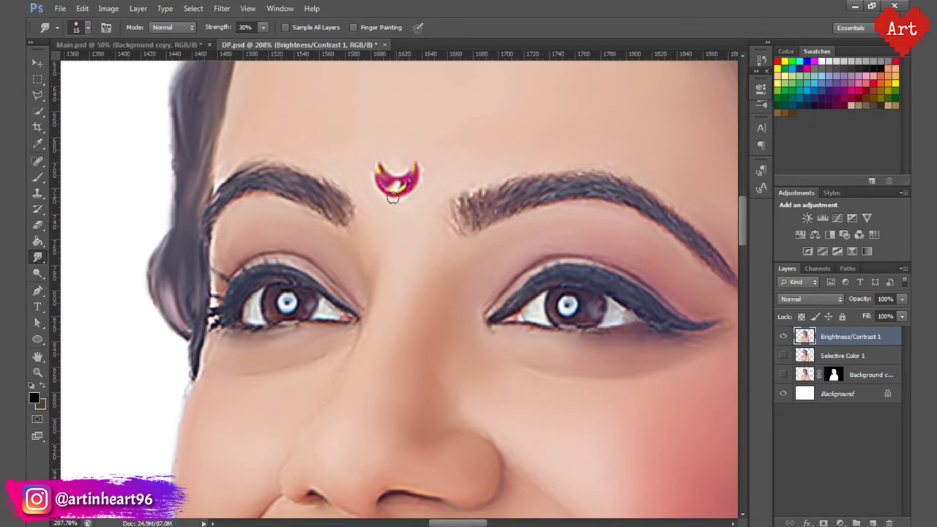
scroll(395, 186, "down", 3)
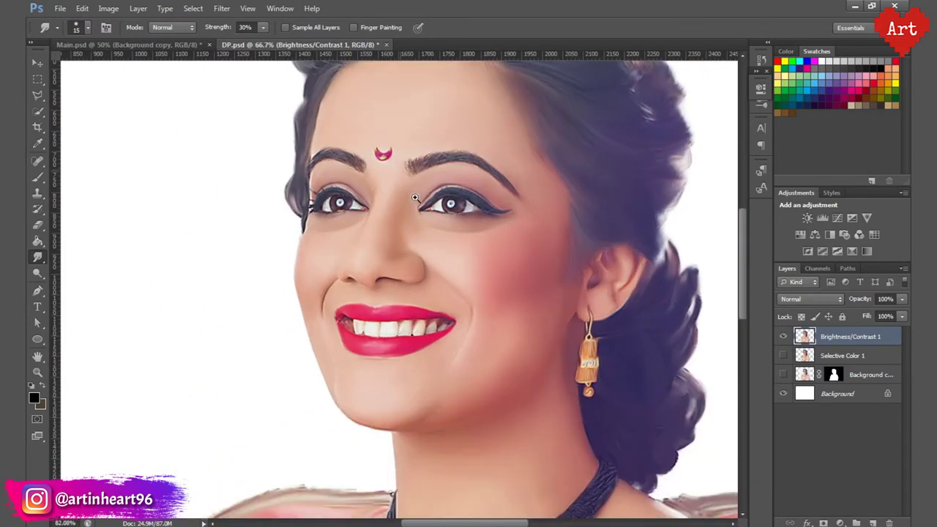
scroll(414, 197, "up", 2)
- Add a new layer and set up a white 50 px brush
left_click(873, 522)
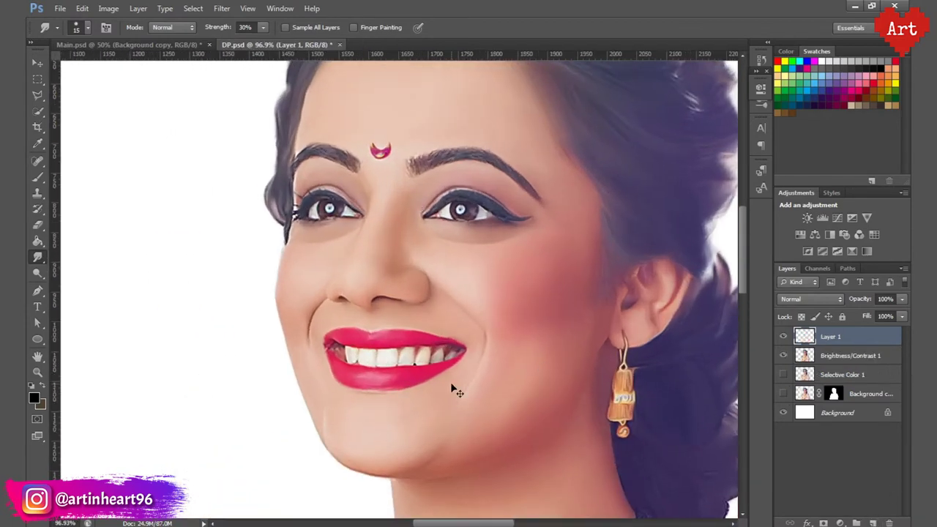
scroll(373, 366, "up", 3)
key("b")
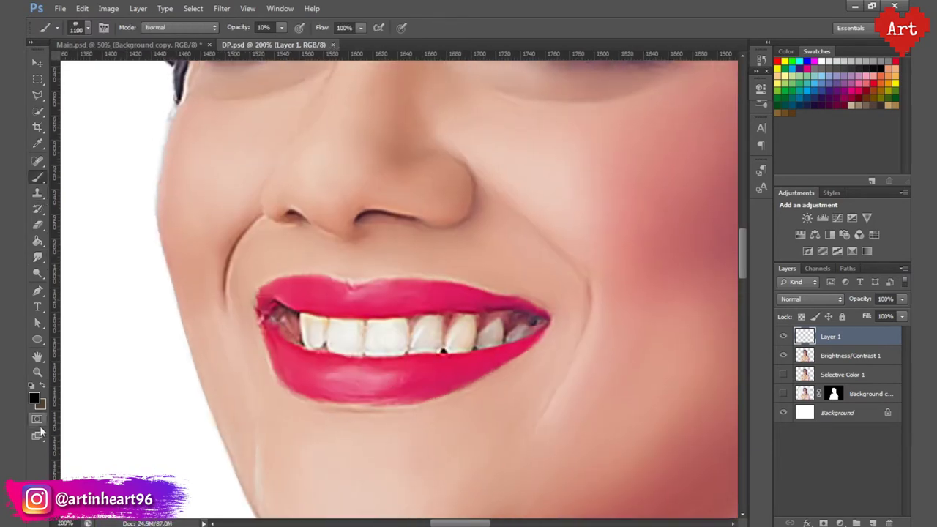
key("x")
left_click(87, 27)
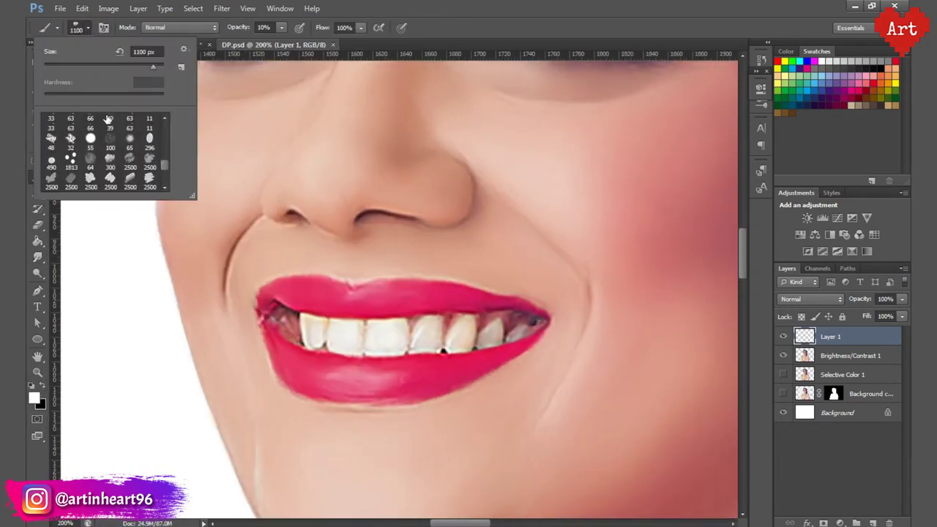
scroll(110, 131, "up", 2)
key("Return")
left_click(87, 27)
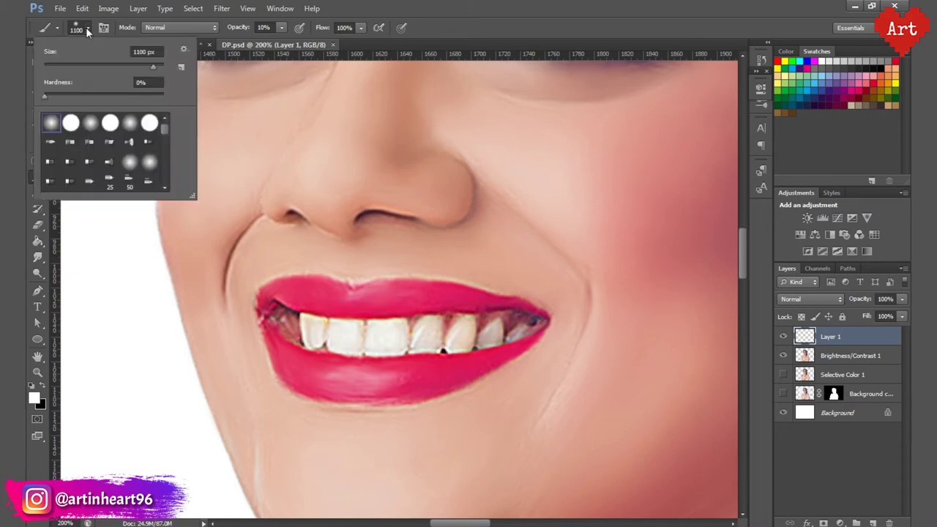
left_click(141, 52)
type("50")
key("Return")
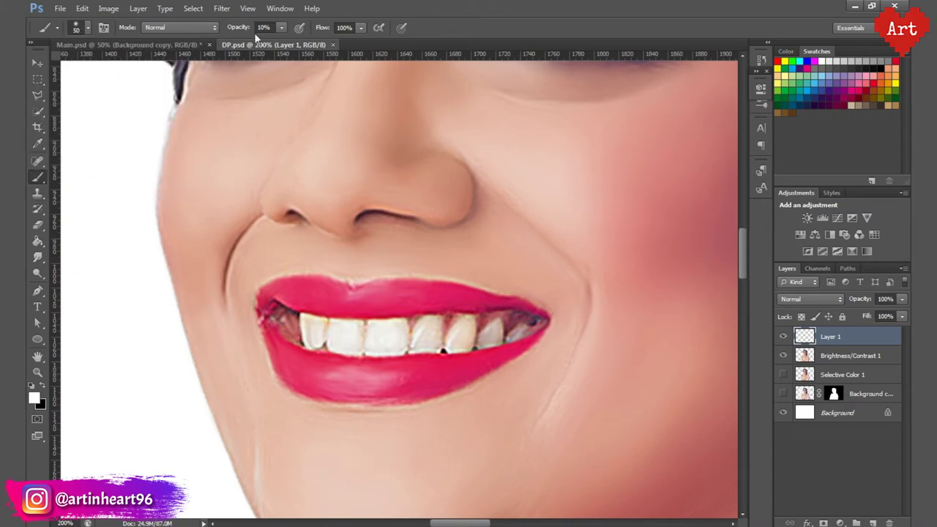
- Whiten the teeth with white brush strokes at 60% opacity, resizing the brush as needed
key("3")
left_click_drag(379, 331, 392, 331)
key("bracketleft")
key("bracketleft")
left_click(263, 27)
type("60")
key("Return")
key("bracketright")
key("bracketleft")
key("bracketright")
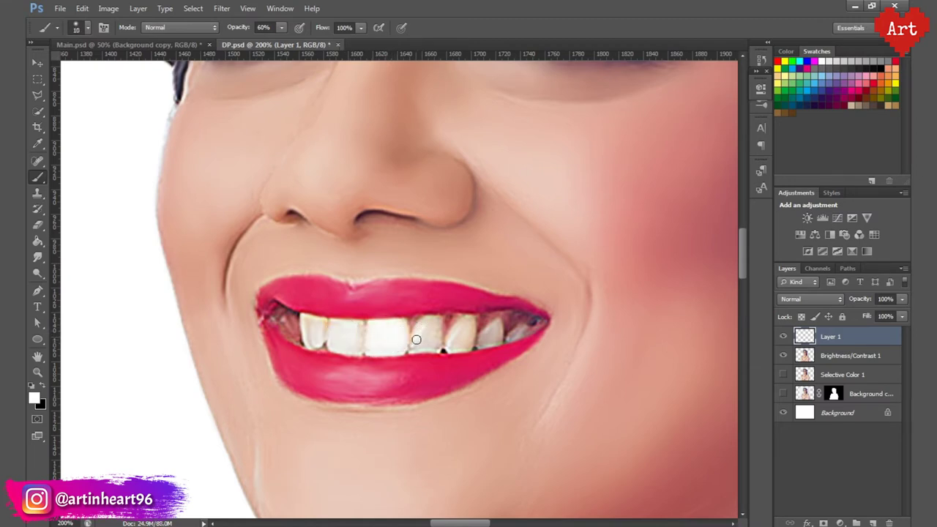
mouse_move(424, 322)
left_mouse_down()
mouse_move(429, 342)
mouse_move(429, 329)
mouse_move(466, 340)
mouse_move(457, 345)
mouse_move(488, 329)
mouse_move(489, 340)
left_mouse_up()
key("bracketleft")
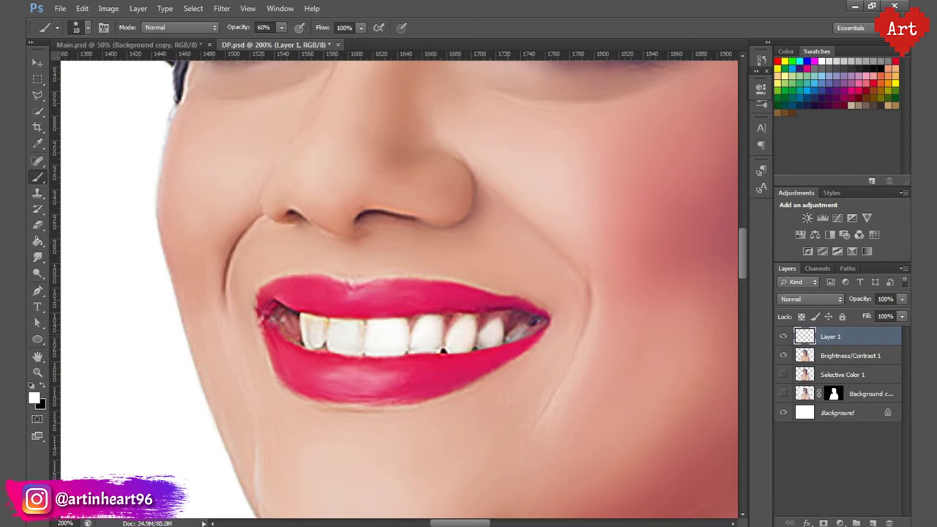
mouse_move(335, 327)
left_mouse_down()
mouse_move(356, 342)
mouse_move(307, 326)
left_mouse_up()
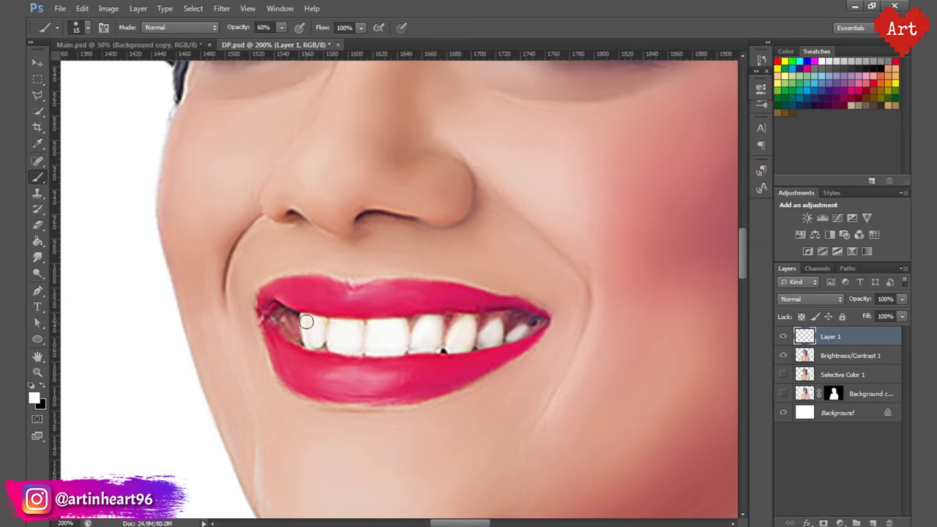
- Set Layer 1's blend mode to Overlay
left_click(382, 271, "alt")
left_click(382, 270, "alt")
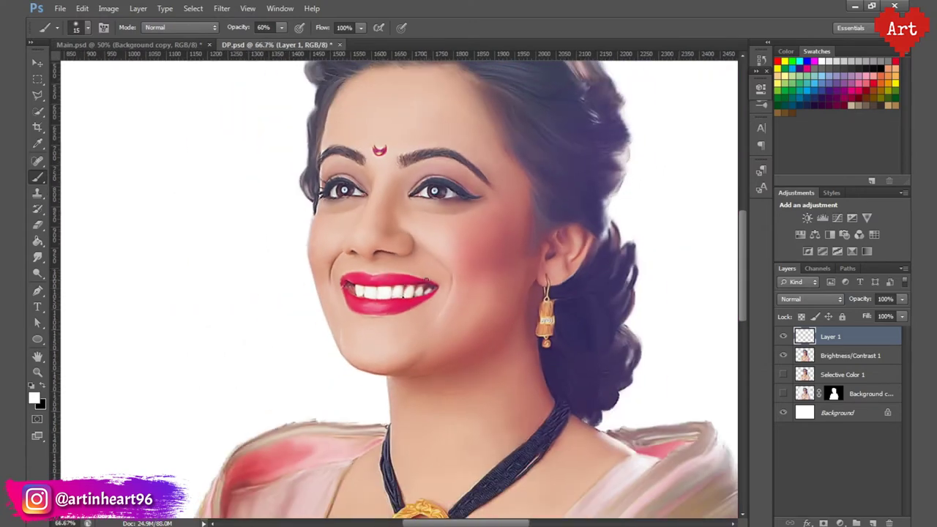
left_click(356, 230)
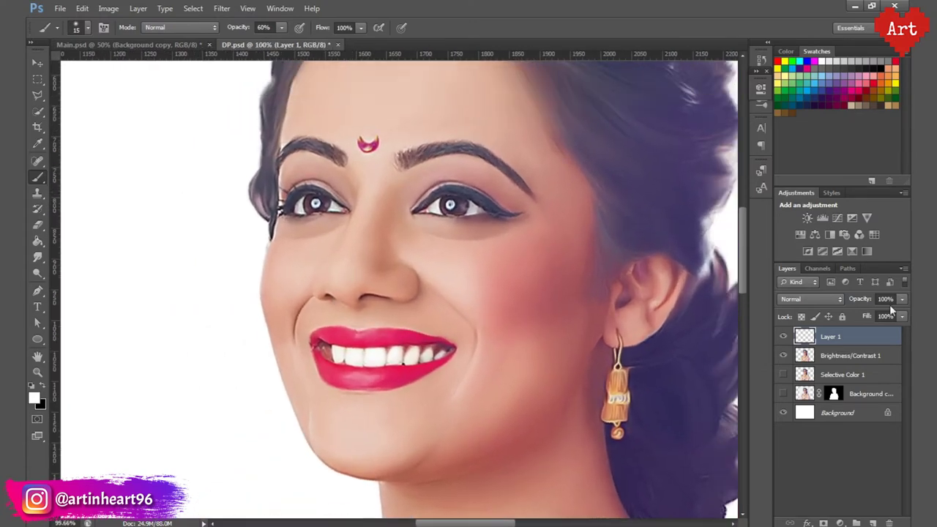
left_click(812, 298)
left_click(795, 161)
left_click(357, 257, "alt")
left_click(348, 261, "ctrl")
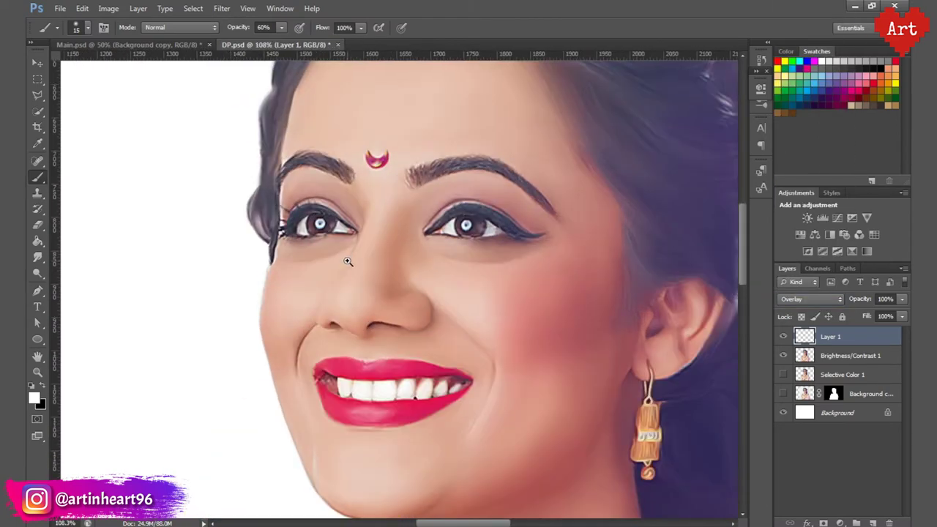
left_click(348, 261, "ctrl")
- Add Layer 2 and choose a brown paint colour sampled from the face
key("ctrl+shift+alt+n")
left_click(33, 397)
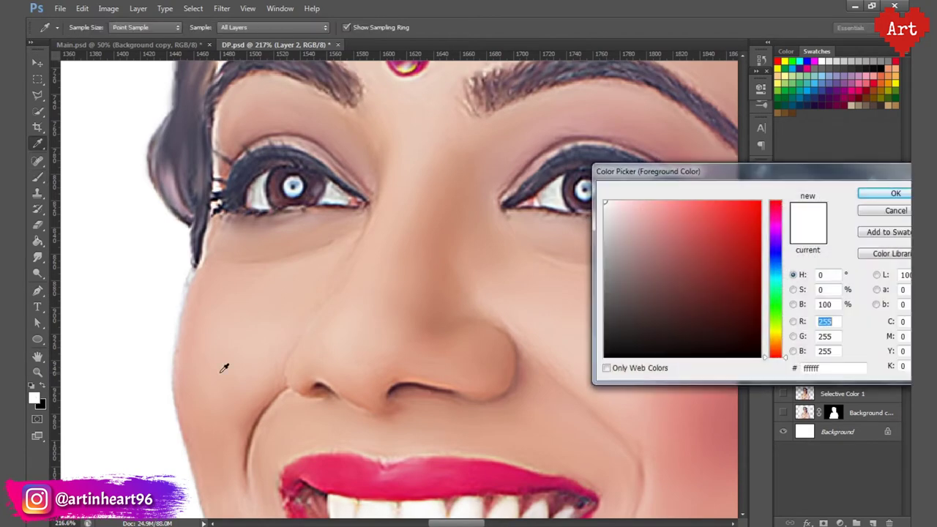
left_click(251, 420)
left_click(893, 192)
scroll(360, 315, "up", 2)
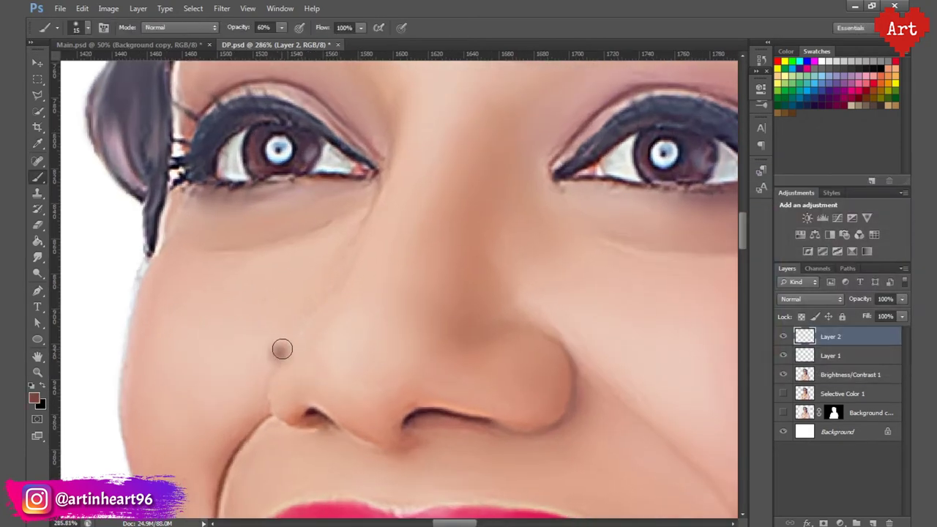
- Paint a brown contour line along the nose at 10% brush opacity
key("1")
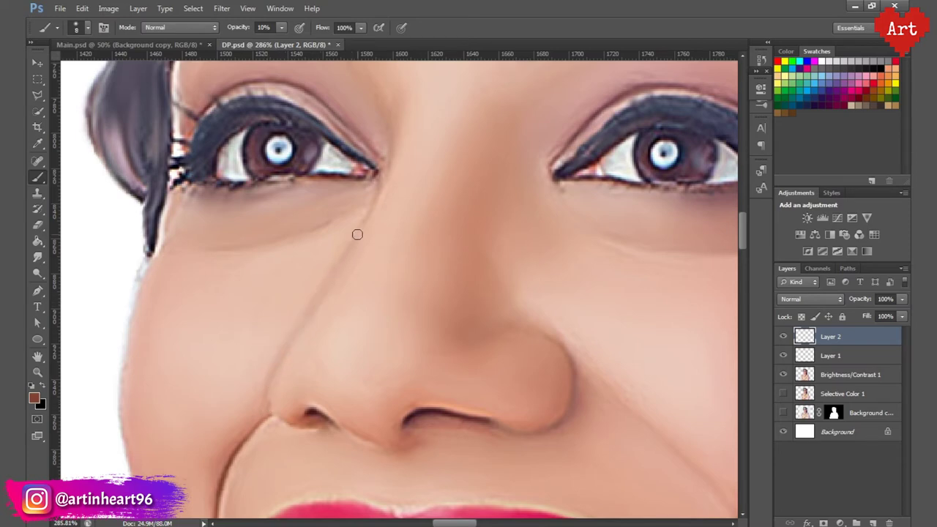
scroll(363, 226, "down", 6)
scroll(362, 227, "up", 2)
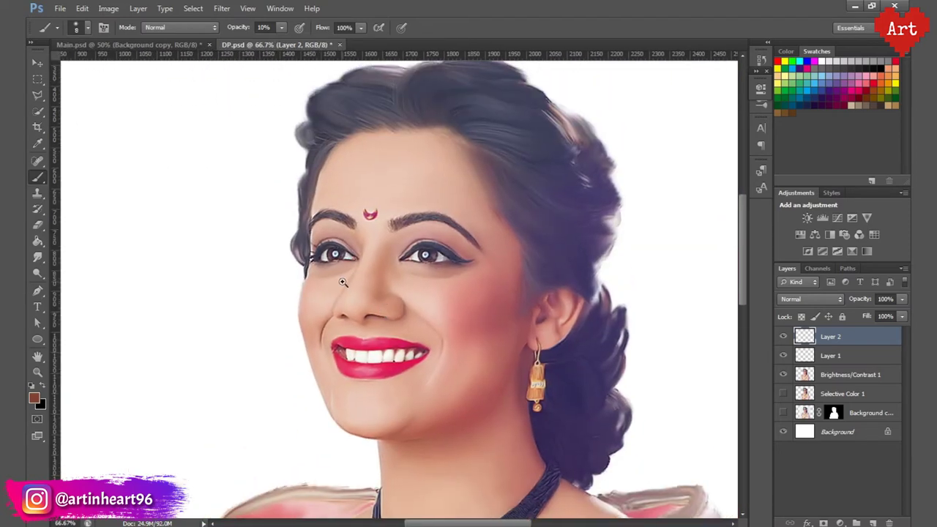
scroll(363, 226, "up", 2)
scroll(363, 226, "up", 3)
- Tidy the nose contour with the Eraser at size 15
left_click(38, 225)
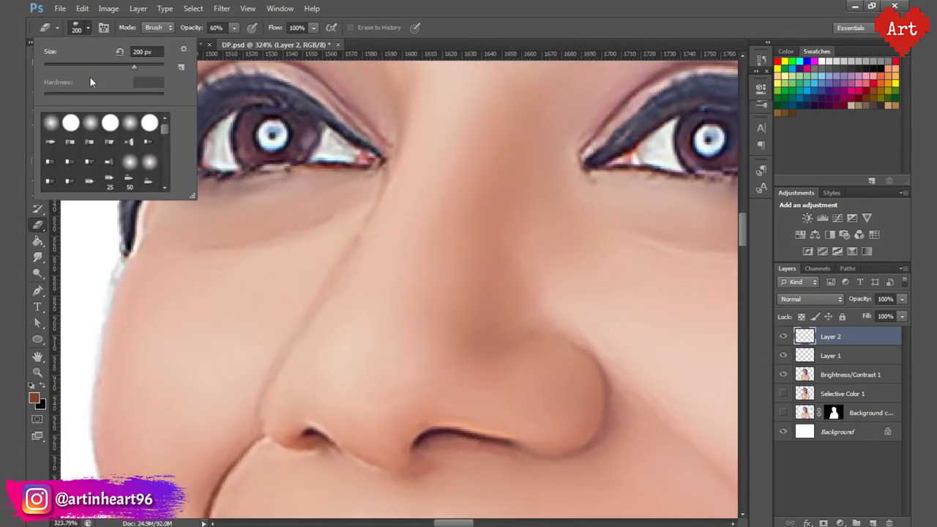
left_click(86, 27)
left_click(86, 27)
key("bracketleft")
key("bracketleft")
key("bracketleft")
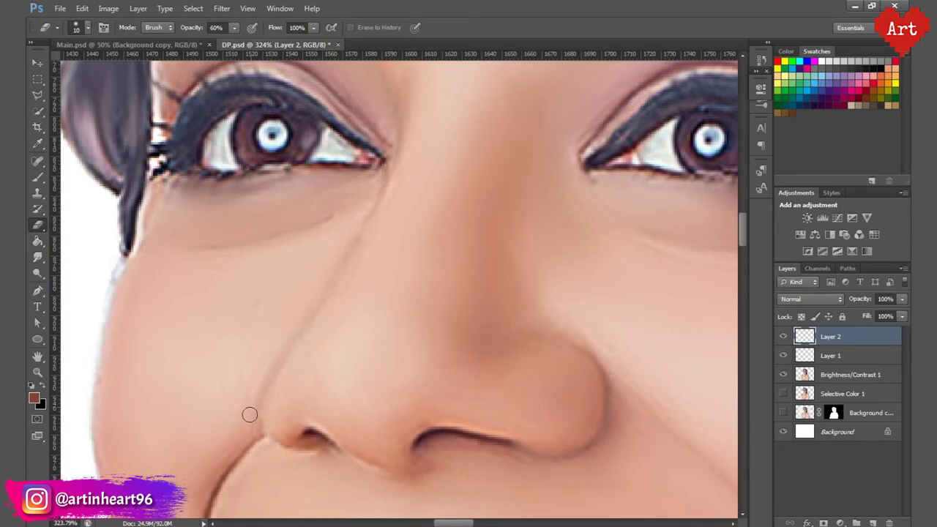
scroll(342, 254, "down", 4)
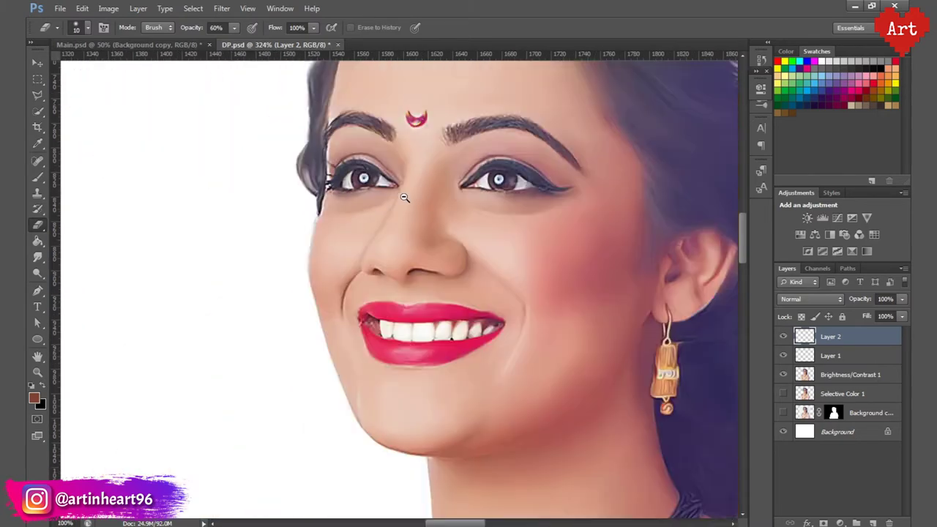
scroll(342, 254, "down", 2)
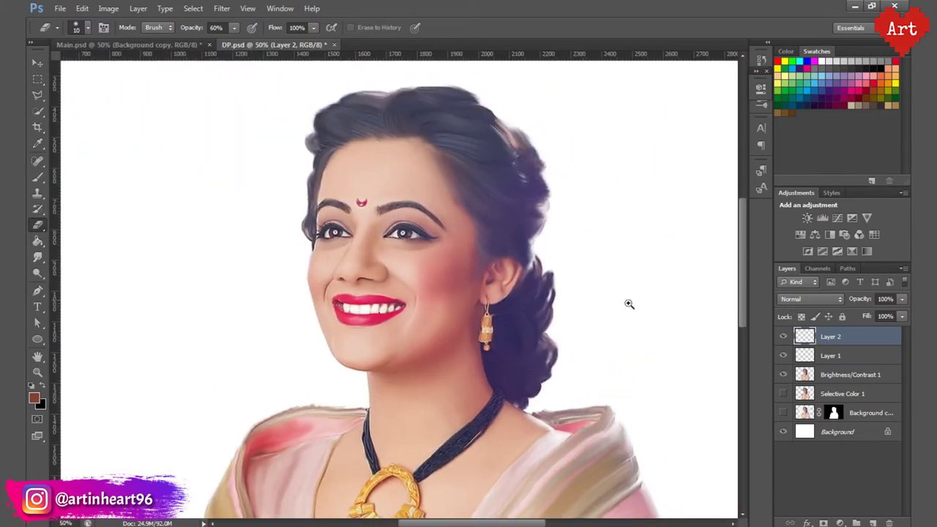
scroll(372, 254, "up", 2)
scroll(413, 287, "up", 3)
scroll(293, 281, "up", 2)
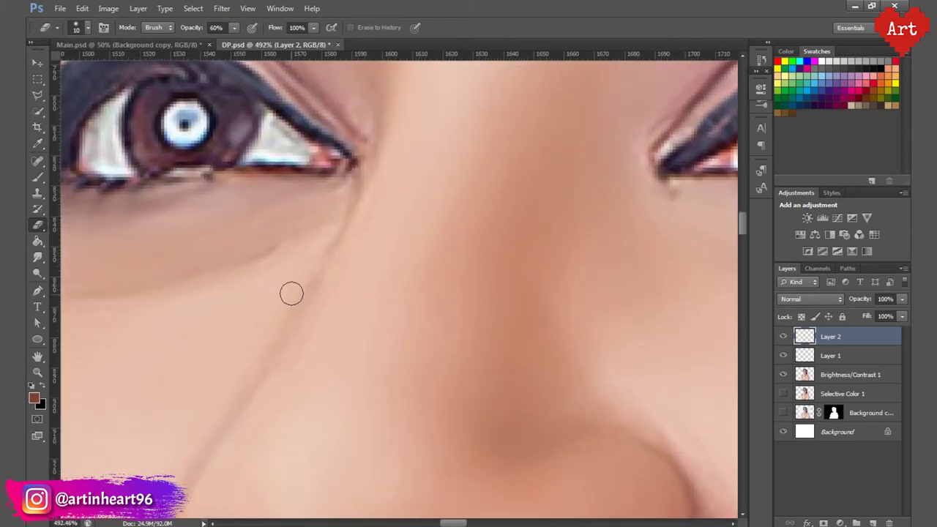
scroll(291, 294, "down", 3)
scroll(335, 261, "down", 2)
scroll(330, 267, "down", 1)
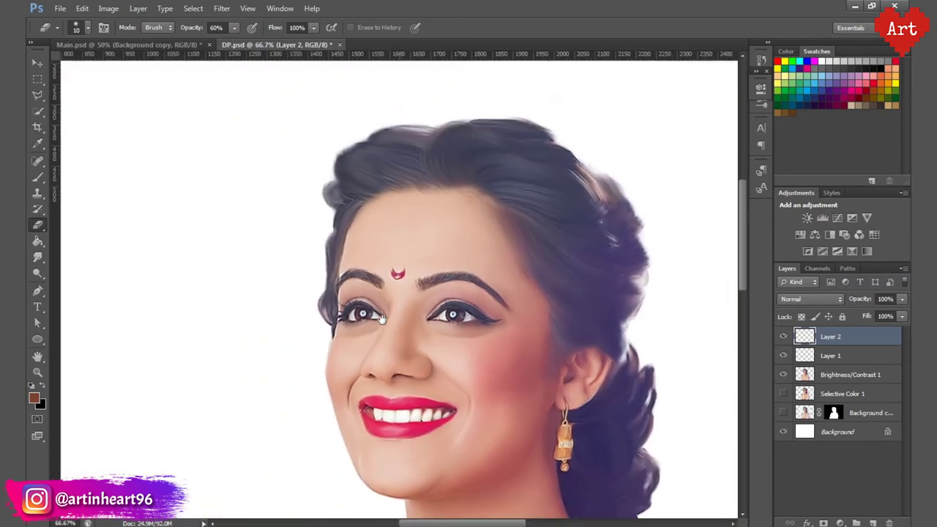
scroll(380, 318, "up", 2)
scroll(437, 427, "up", 1)
- Add a new layer and paint soft white highlights on both lips at 30% brush opacity
left_click(874, 523)
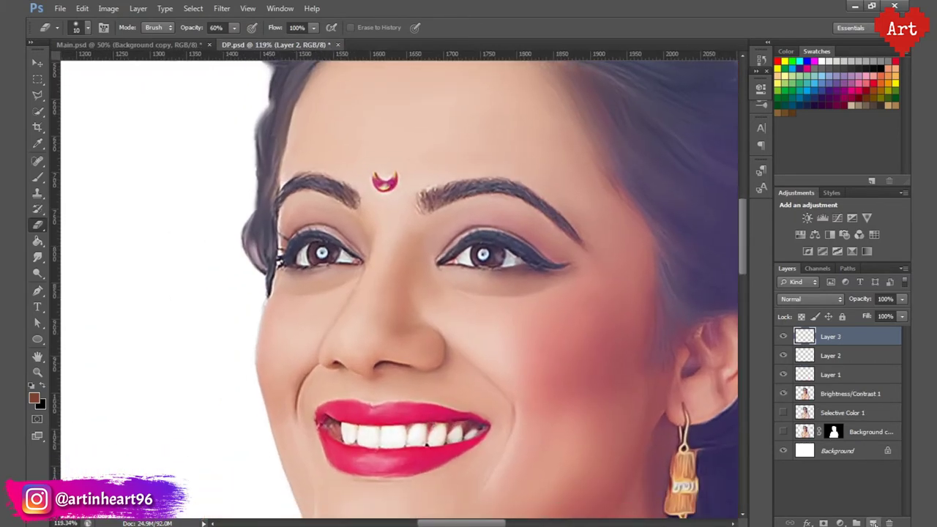
key("d")
key("x")
key("b")
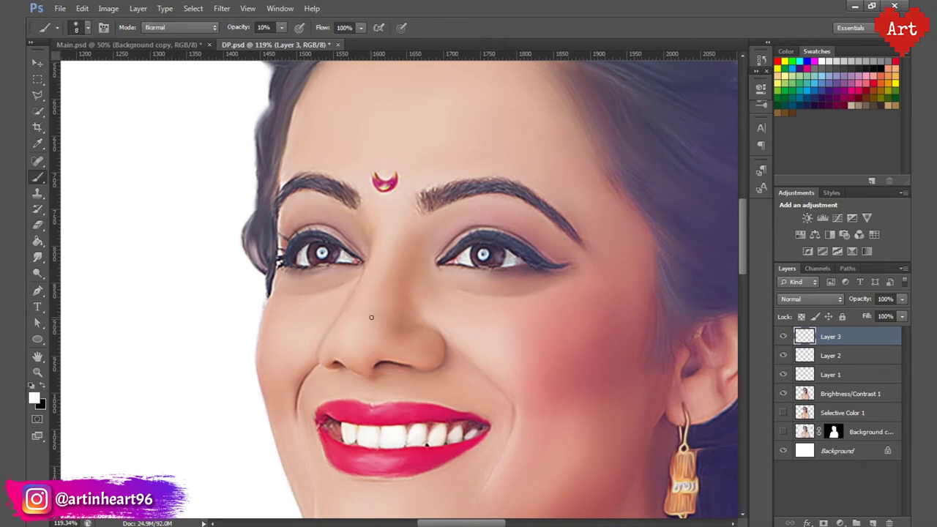
key("3")
key("bracketright")
key("bracketright")
key("bracketright")
scroll(395, 461, "up", 3)
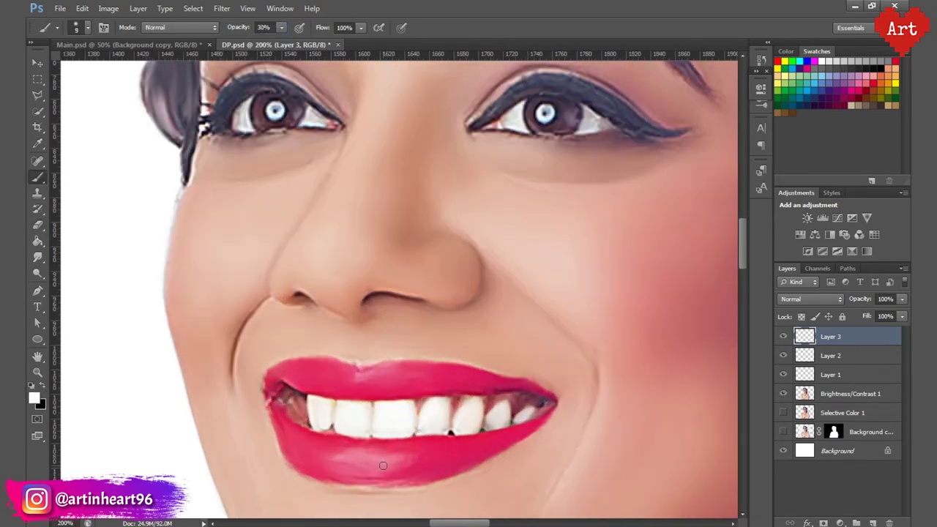
left_click_drag(403, 461, 342, 460)
left_click_drag(356, 375, 414, 374)
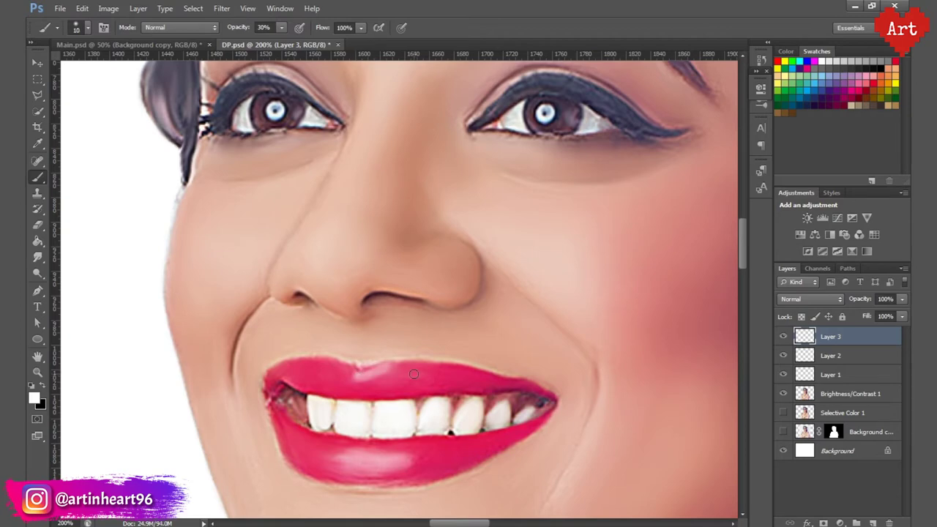
scroll(385, 376, "down", 3)
scroll(379, 376, "up", 2)
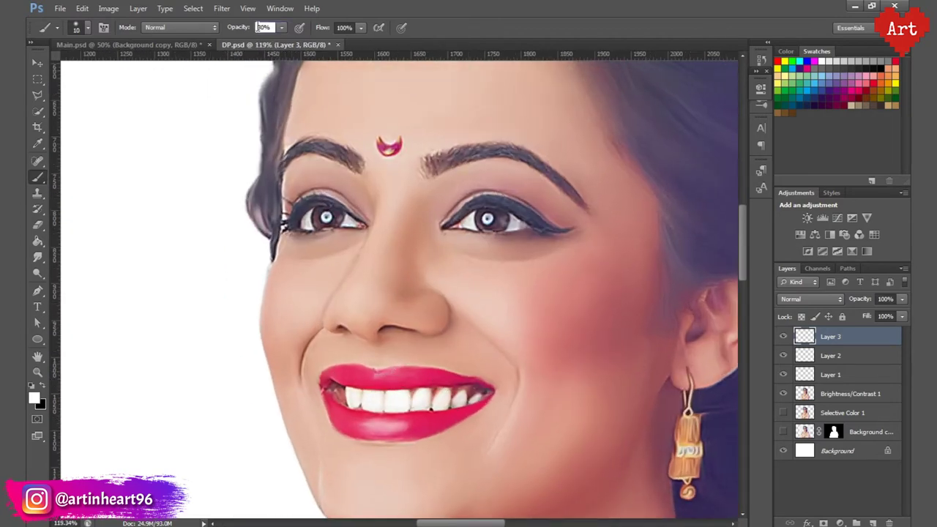
- Brighten the upper lip further with a larger white brush at 20% opacity
key("2")
key("bracketright")
left_click_drag(399, 374, 432, 378)
scroll(399, 417, "down", 2)
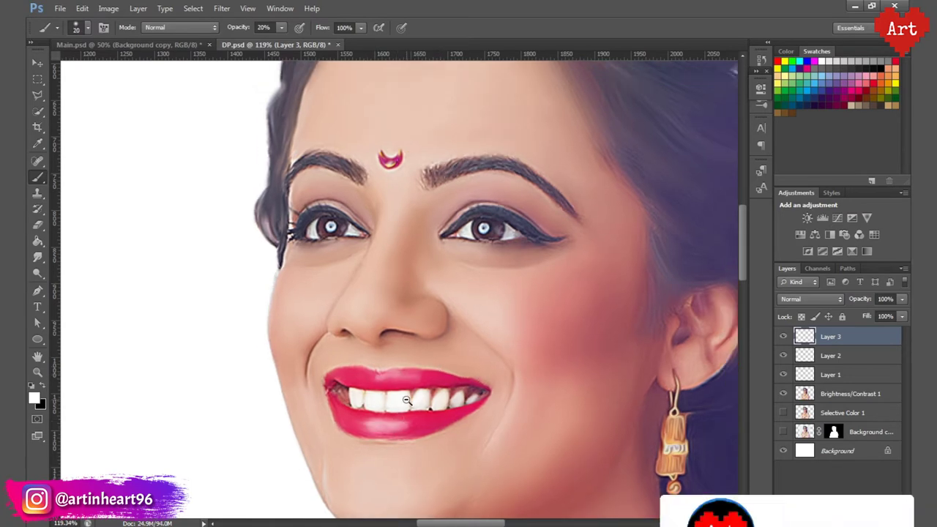
scroll(410, 424, "down", 3)
scroll(447, 432, "up", 5)
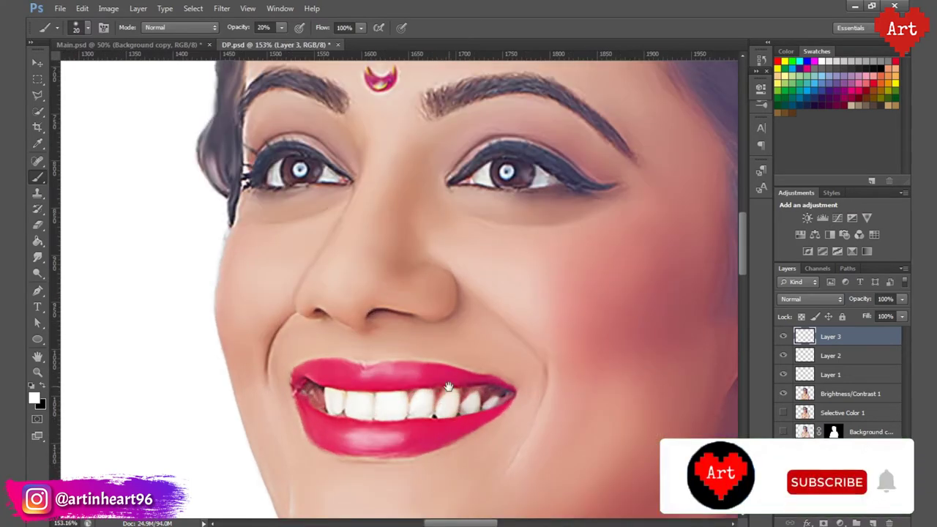
- Set the brush opacity to 40% and create empty Layer 4 above Layer 3
left_click(249, 31)
type("40")
key("Return")
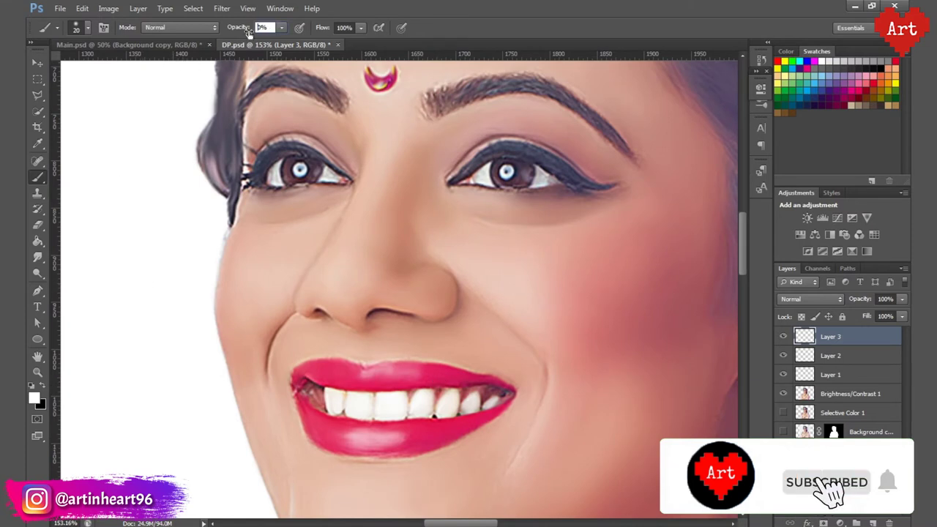
key("ctrl+shift+alt+n")
scroll(451, 434, "up", 1)
key("bracketleft")
key("bracketleft")
key("bracketleft")
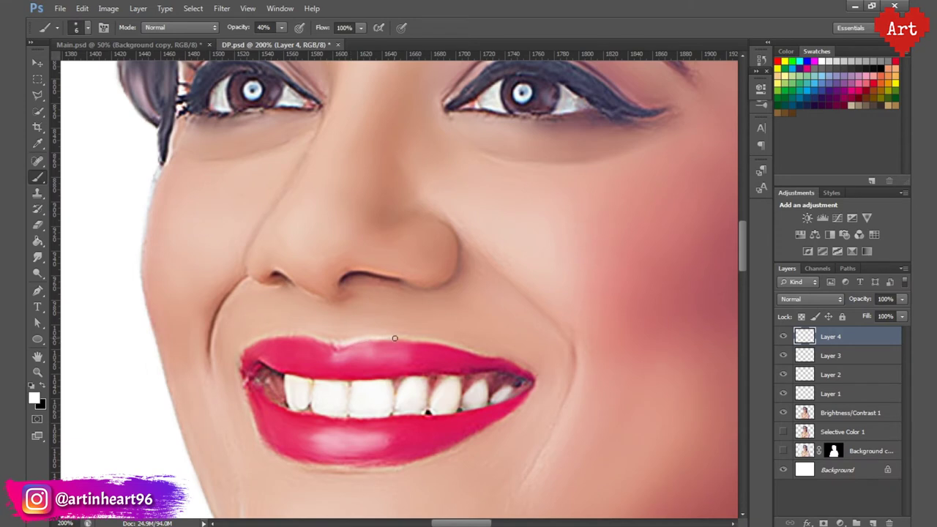
- Paint faint white highlights along the upper and lower lips on Layer 4
left_click_drag(394, 338, 471, 352)
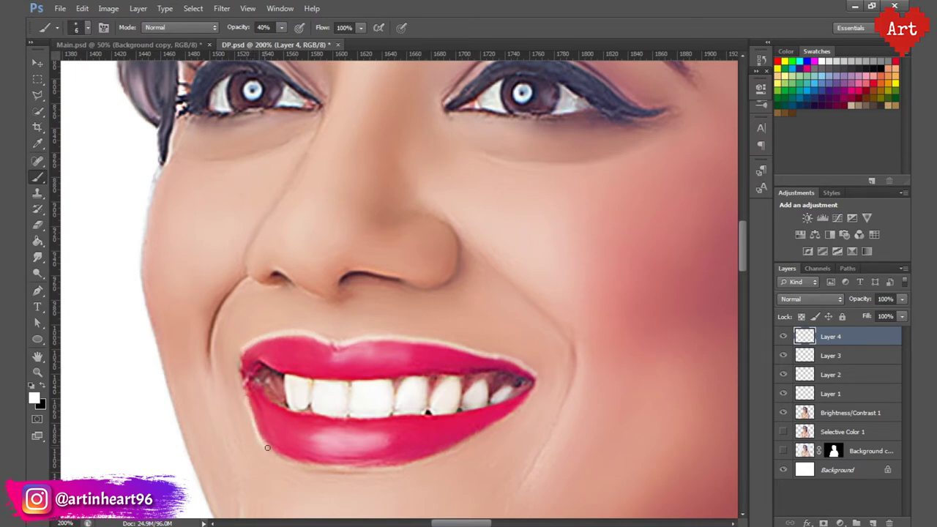
mouse_move(324, 467)
left_mouse_down()
mouse_move(395, 468)
mouse_move(477, 437)
left_mouse_up()
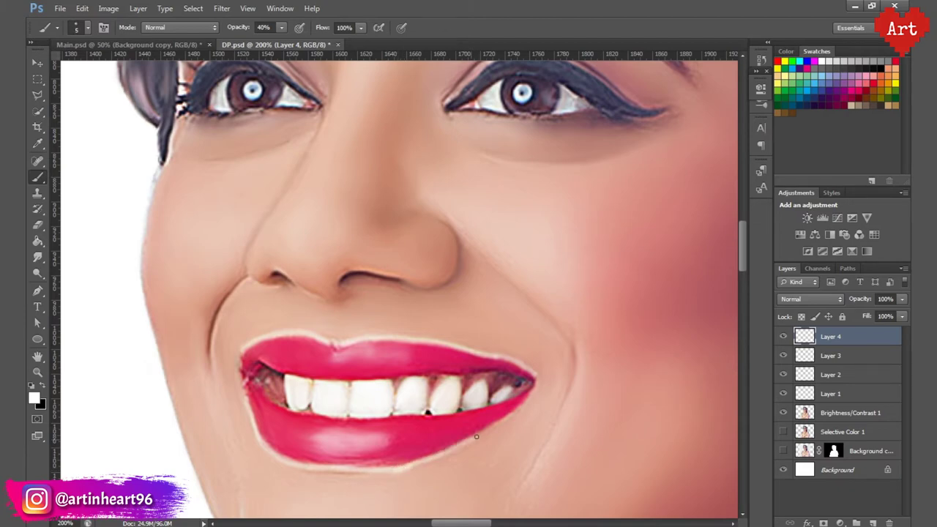
scroll(418, 331, "down", 2)
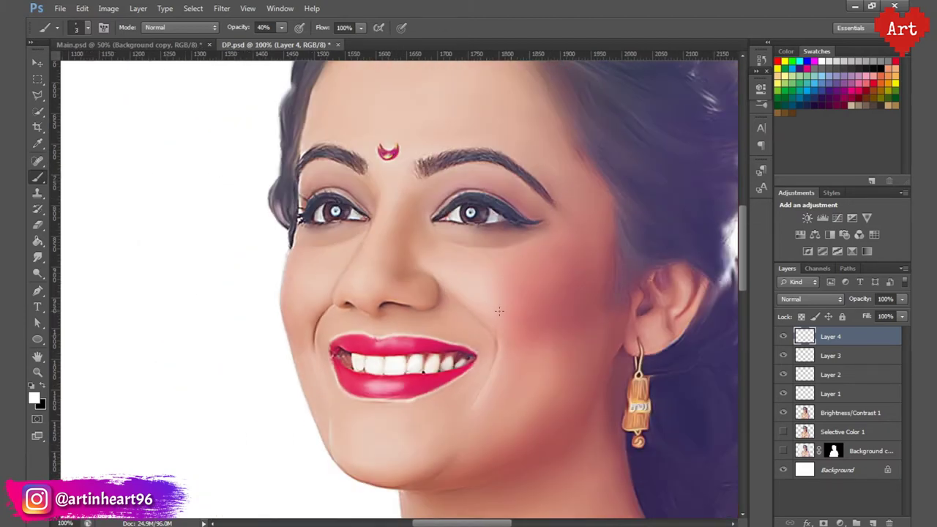
- Set Layer 4 to Overlay blend mode at 40% opacity
left_click(809, 299)
left_click(798, 163)
left_click(884, 299)
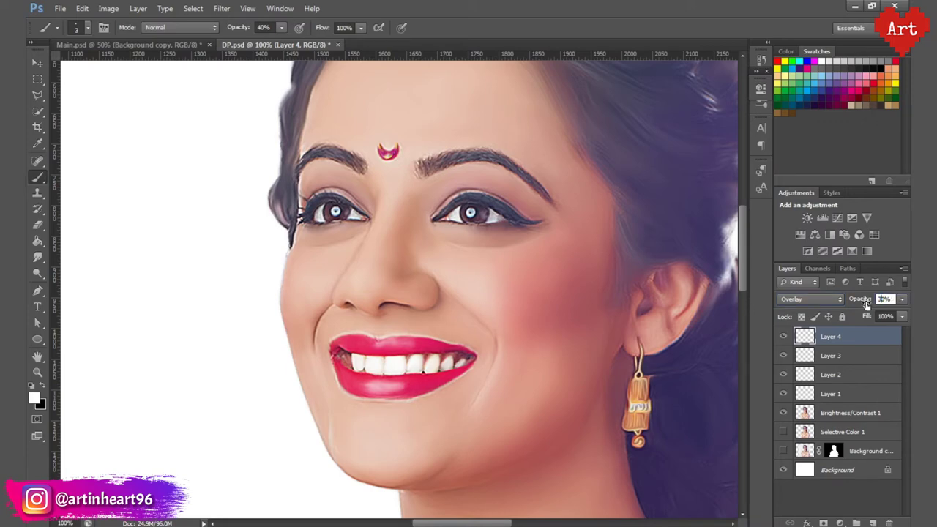
key("Return")
scroll(300, 222, "down", 3)
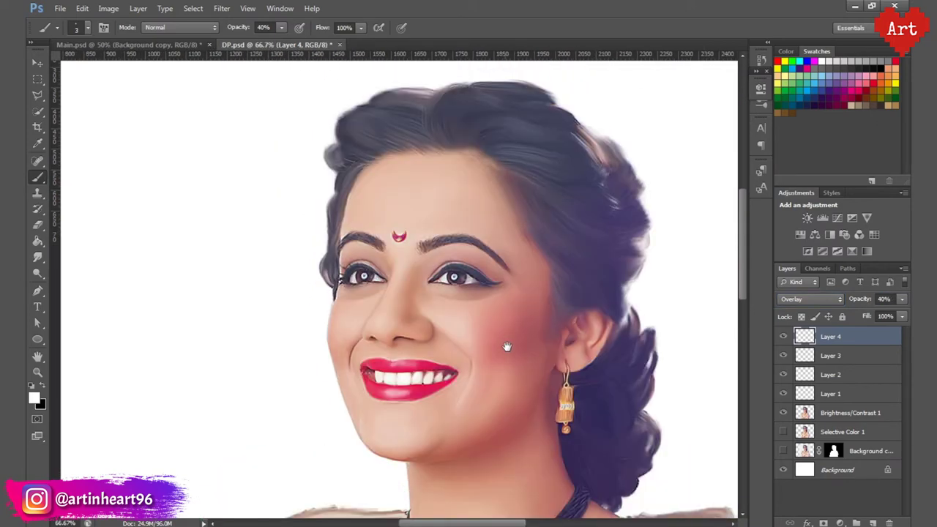
scroll(192, 300, "up", 6)
- Add Layer 5 and choose a saturated pink as the foreground colour
left_click(872, 522)
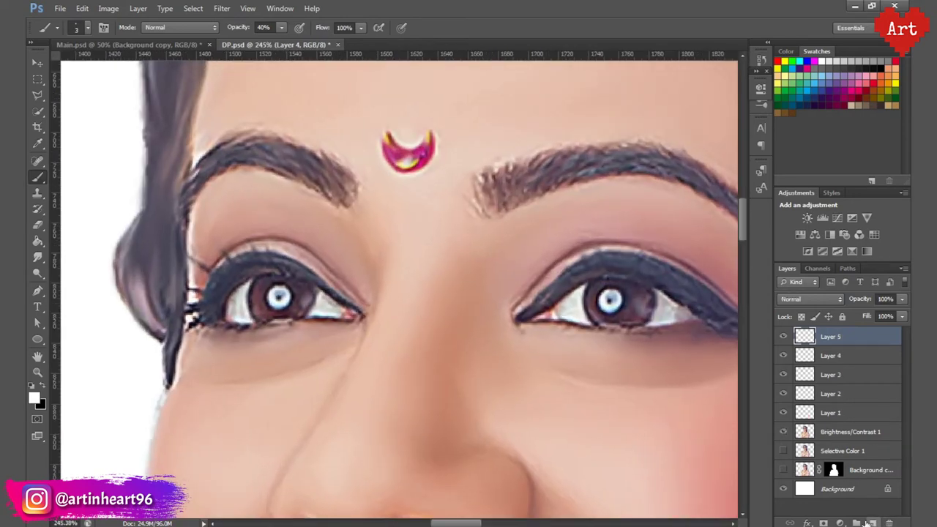
scroll(260, 341, "up", 2)
left_click(34, 399)
left_click_drag(779, 216, 779, 212)
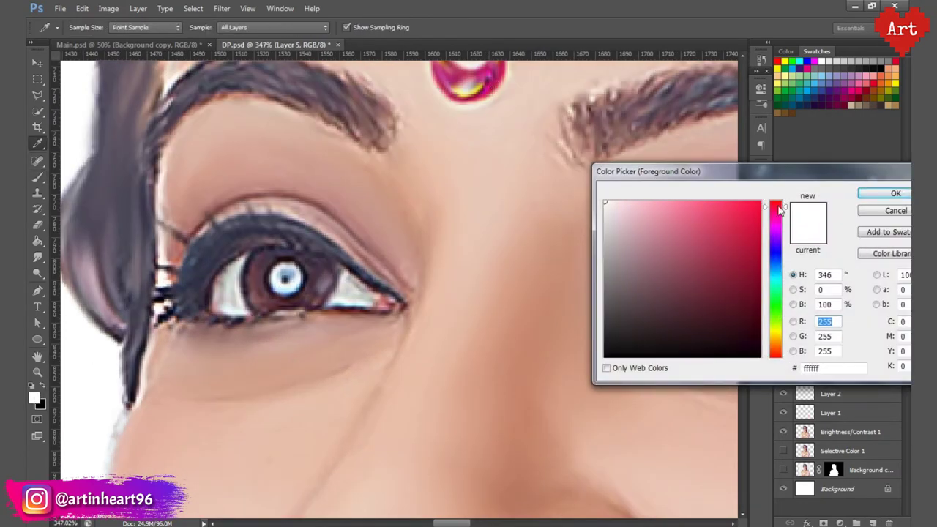
left_click(677, 212)
left_click(729, 213)
left_click(895, 193)
scroll(270, 281, "down", 2)
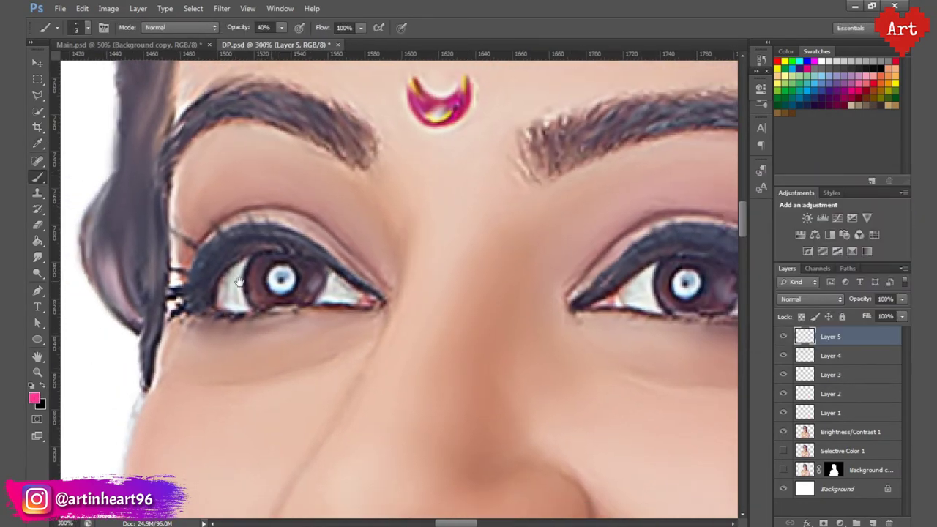
scroll(236, 282, "up", 1)
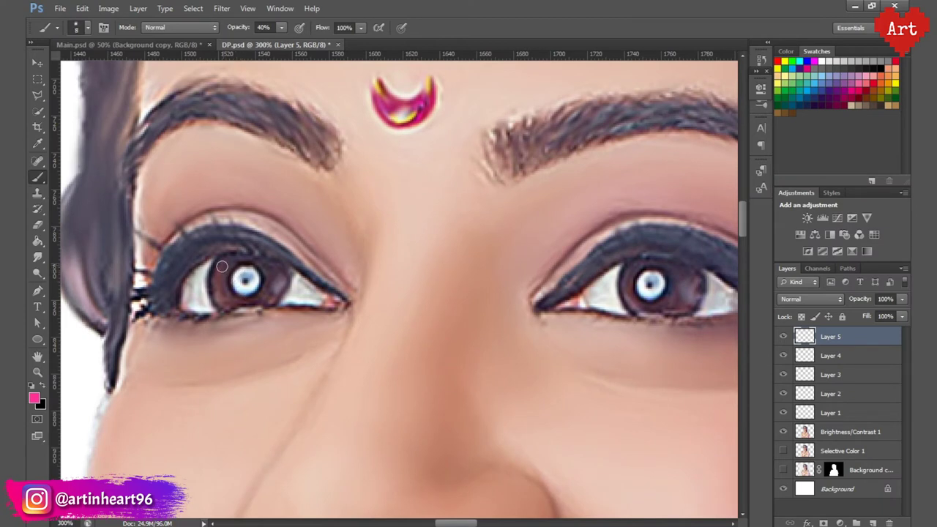
- Paint both irises pink, then zoom out to check the whole face
key("bracketright")
mouse_move(221, 267)
left_mouse_down()
mouse_move(276, 272)
mouse_move(254, 260)
left_mouse_up()
scroll(539, 302, "right", 2)
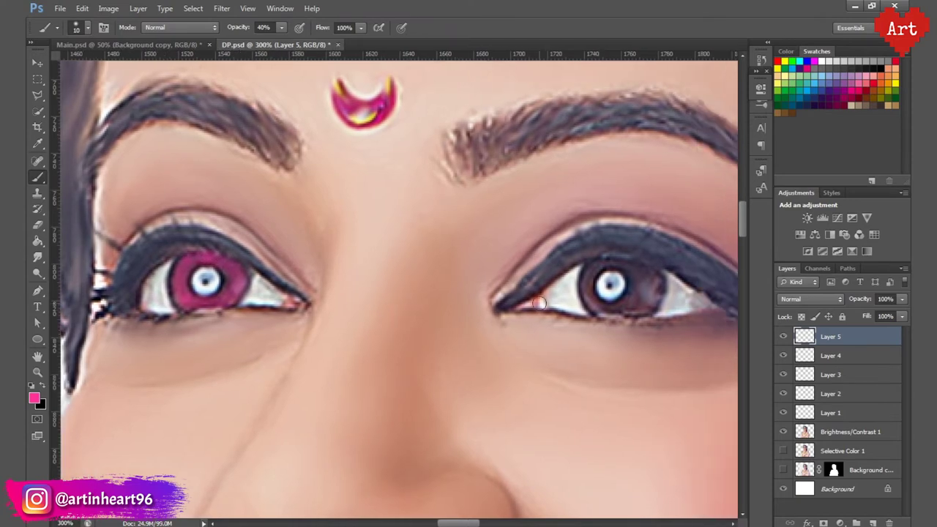
left_click_drag(640, 280, 608, 262)
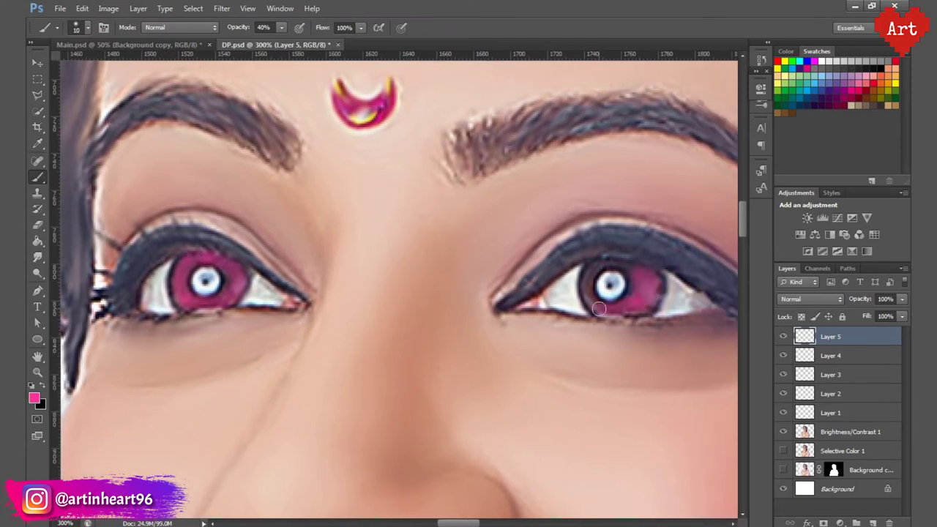
left_click_drag(608, 263, 641, 296)
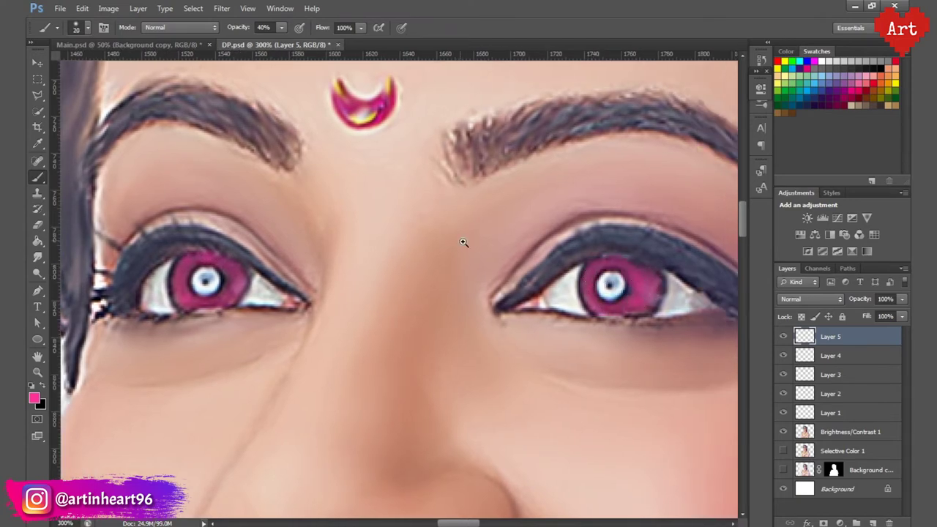
key("bracketright")
left_click(462, 242, "ctrl+alt")
left_click(455, 238, "ctrl+alt")
left_click(393, 247, "ctrl")
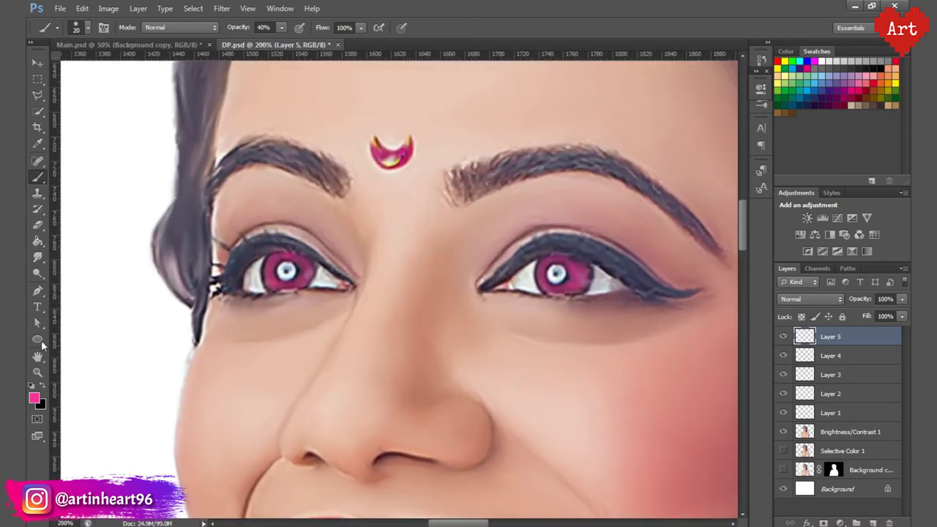
- Erase stray pink paint around the irises with the Eraser
left_click(38, 225)
scroll(322, 262, "up", 2)
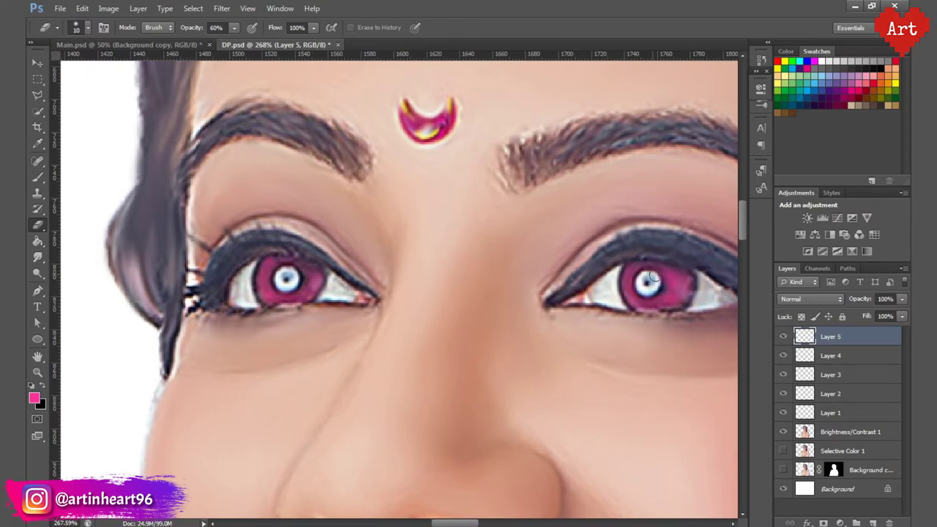
scroll(380, 202, "down", 3)
scroll(381, 201, "down", 2)
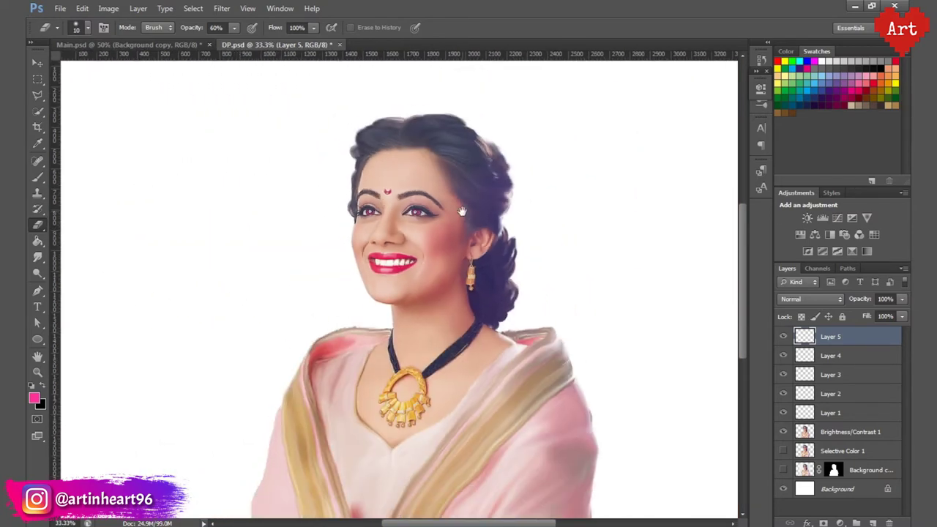
scroll(460, 209, "up", 3)
scroll(445, 272, "up", 1)
- Set Layer 5's blend mode to Overlay to tint the irises
left_click(806, 299)
left_click(802, 212)
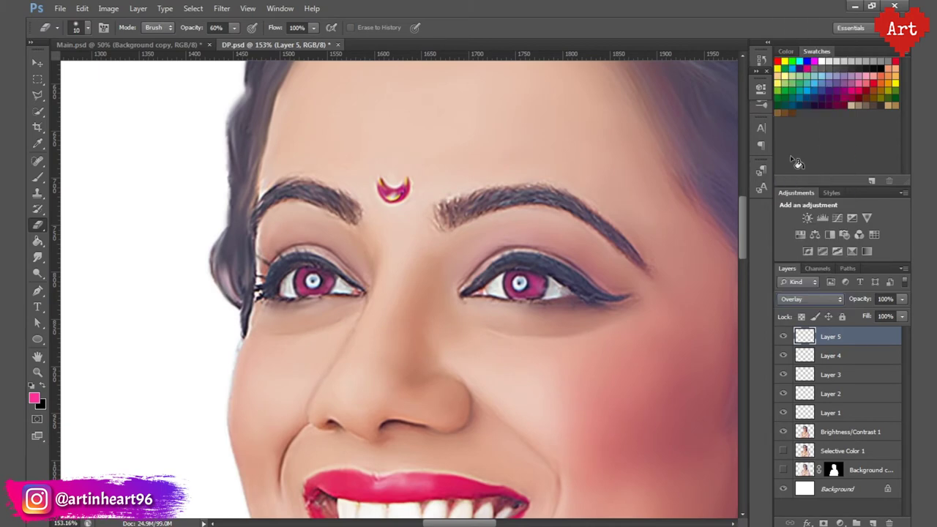
scroll(471, 270, "down", 3)
scroll(471, 269, "down", 2)
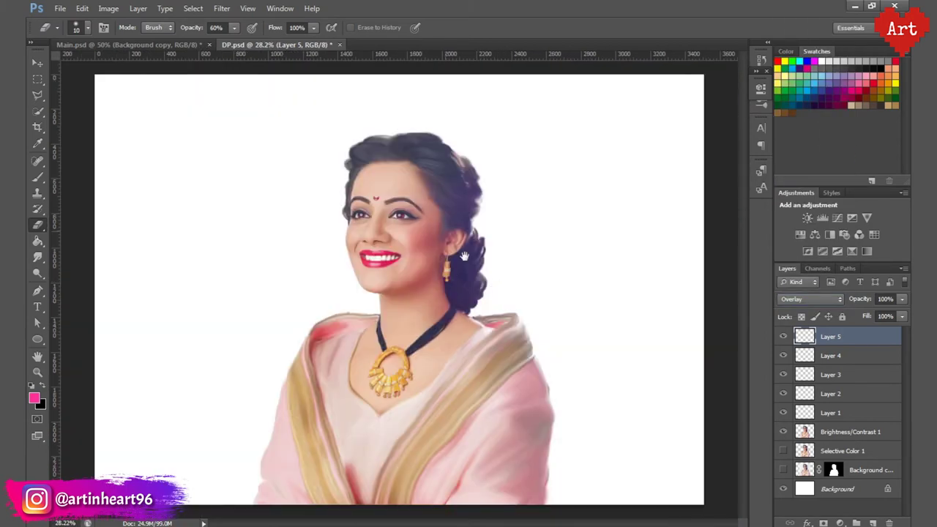
scroll(464, 264, "up", 5)
scroll(398, 302, "down", 1)
- Add Layer 6 and set up a small black brush for the outlines
left_click(873, 523)
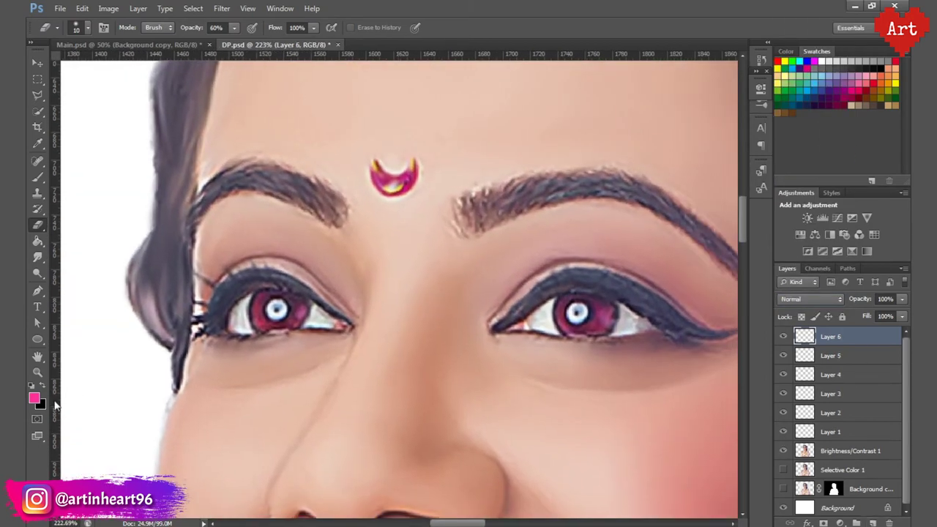
left_click(43, 393)
key("b")
scroll(308, 317, "up", 3)
key("bracketleft")
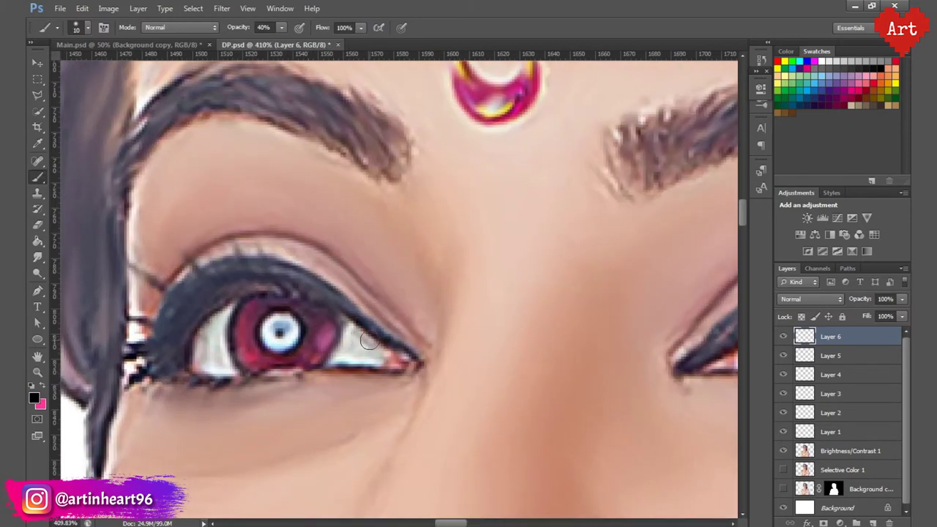
- Paint dark strokes around the rims of the left and right irises
mouse_move(332, 313)
left_mouse_down()
mouse_move(340, 342)
mouse_move(316, 366)
mouse_move(250, 375)
left_mouse_up()
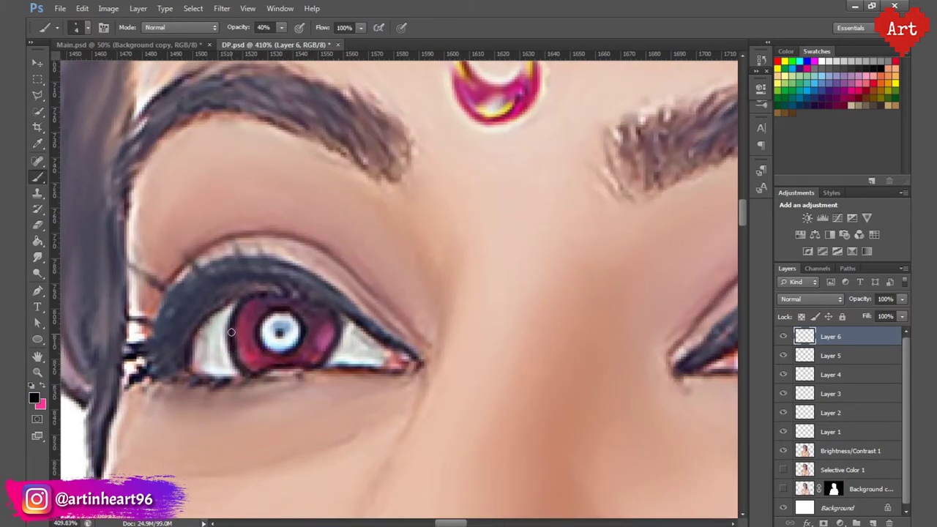
mouse_move(231, 333)
left_mouse_down()
mouse_move(242, 301)
mouse_move(295, 312)
mouse_move(301, 345)
mouse_move(265, 351)
mouse_move(265, 315)
left_mouse_up()
left_click_drag(450, 279, 80, 264)
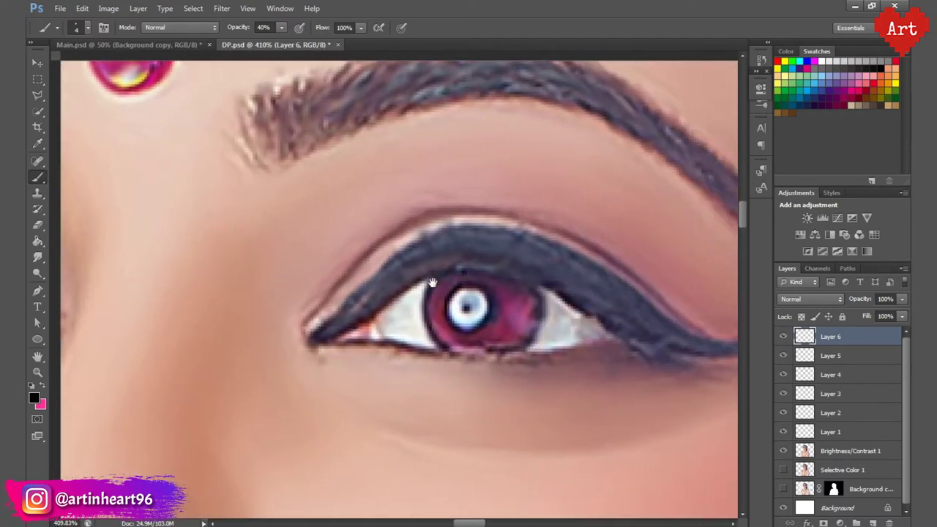
mouse_move(429, 278)
left_mouse_down()
mouse_move(417, 326)
mouse_move(435, 348)
mouse_move(515, 353)
left_mouse_up()
mouse_move(531, 291)
left_mouse_down()
mouse_move(534, 331)
mouse_move(515, 348)
left_mouse_up()
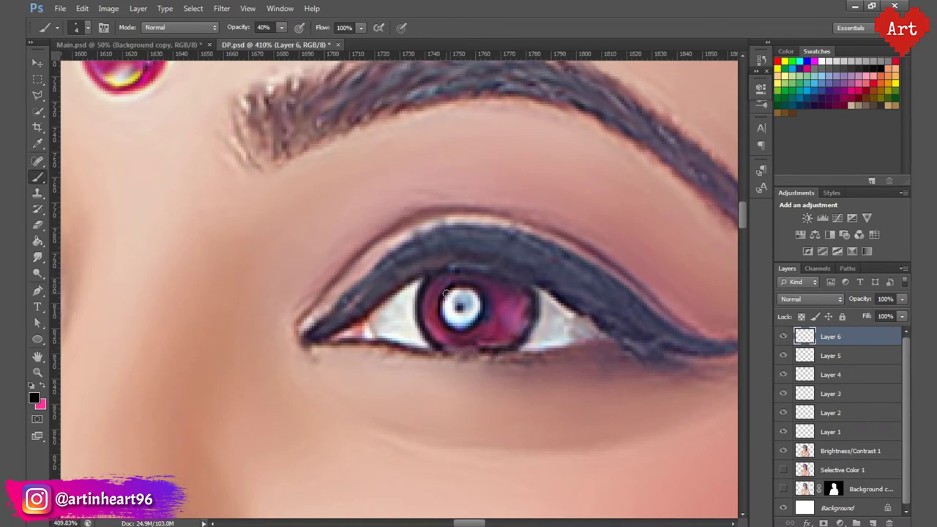
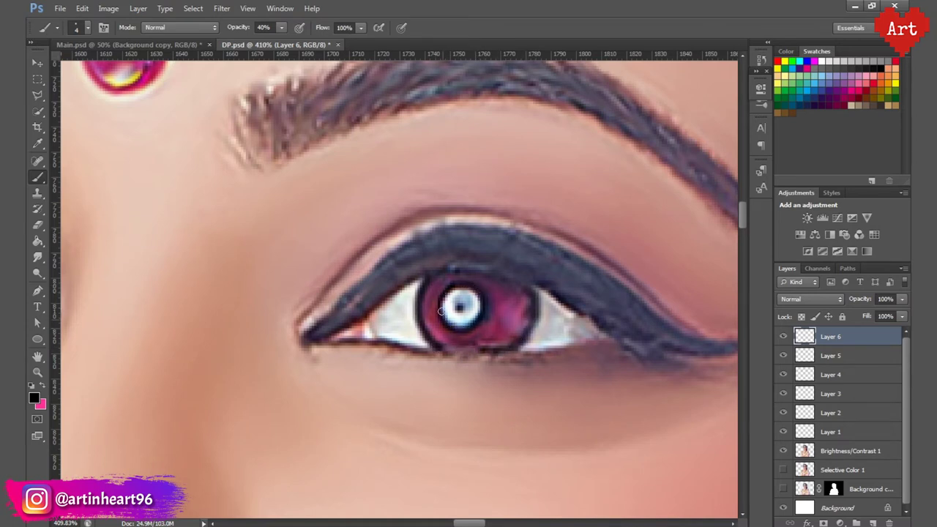
- Zoom in on the eyes, add Layer 7, and set brush opacity to 20%
left_click(460, 244, "ctrl+alt")
left_click(468, 303, "ctrl+alt")
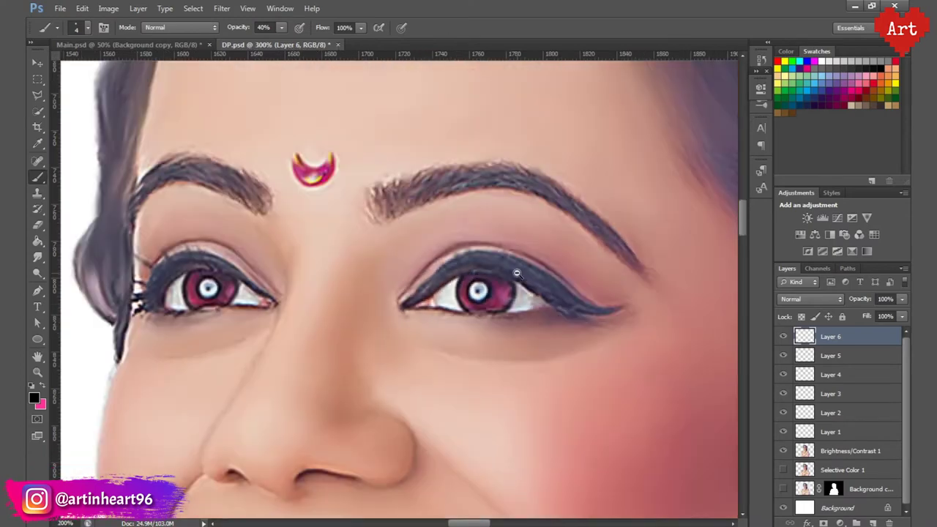
left_click(517, 273, "ctrl+alt")
left_click_drag(454, 300, 513, 300)
left_click(874, 523)
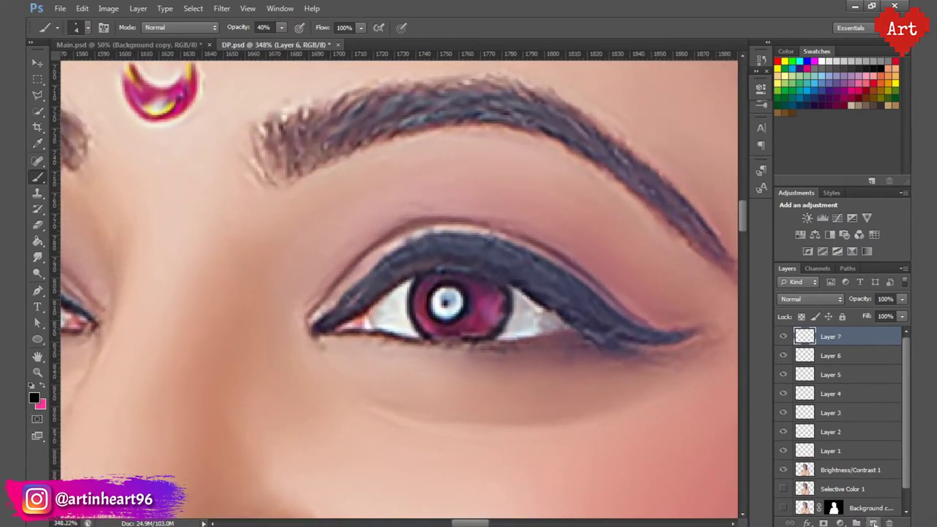
double_click(265, 27)
type("0")
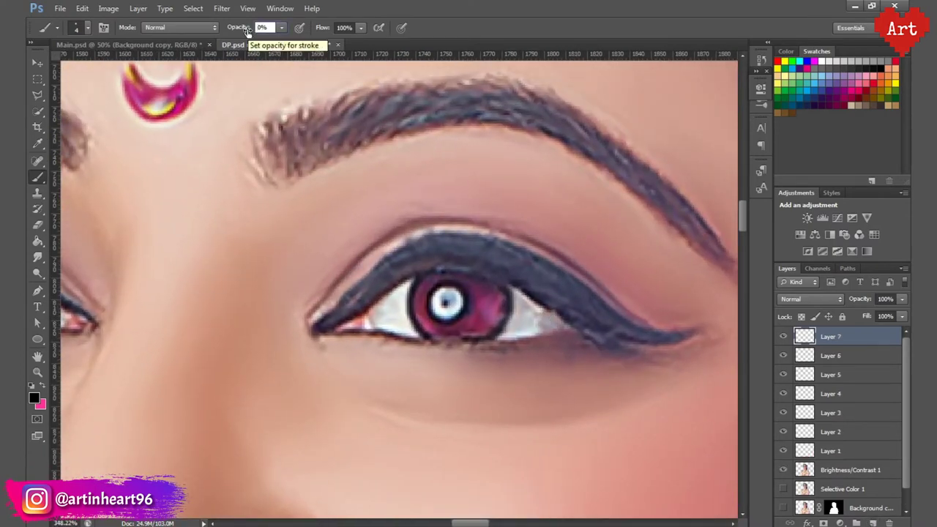
left_click_drag(247, 30, 255, 30)
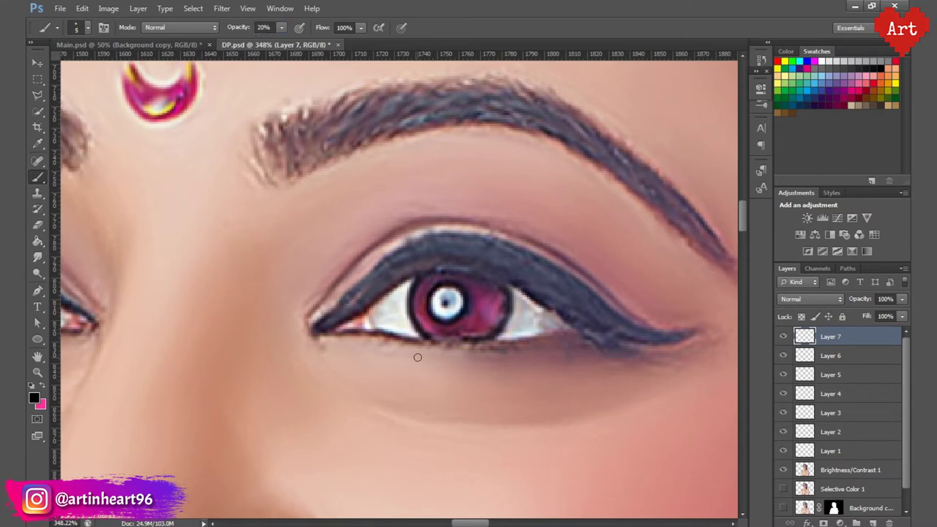
- Paint black along the first eye's upper and lower lash lines, undoing bad strokes
mouse_move(337, 325)
left_mouse_down()
mouse_move(451, 253)
mouse_move(666, 336)
mouse_move(706, 328)
left_mouse_up()
key("bracketleft")
key("bracketleft")
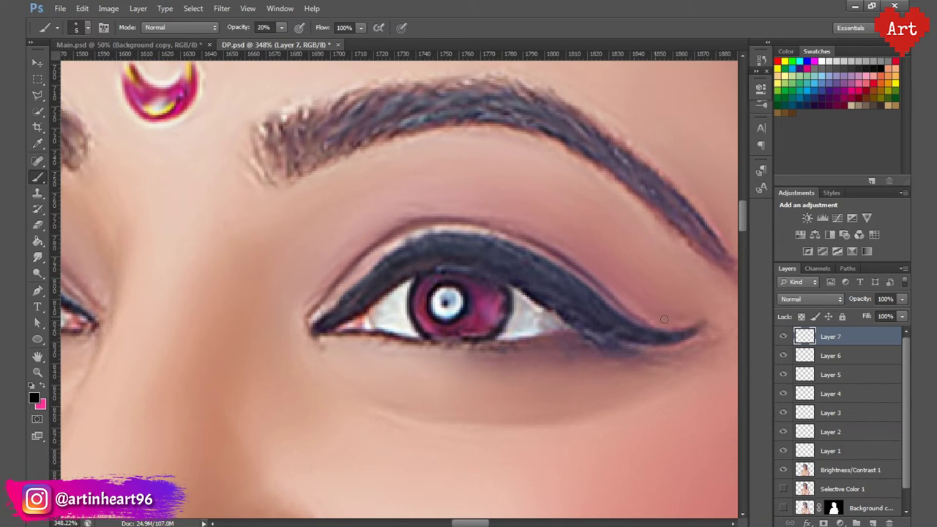
key("ctrl+z")
left_click_drag(332, 334, 578, 335)
key("ctrl+z")
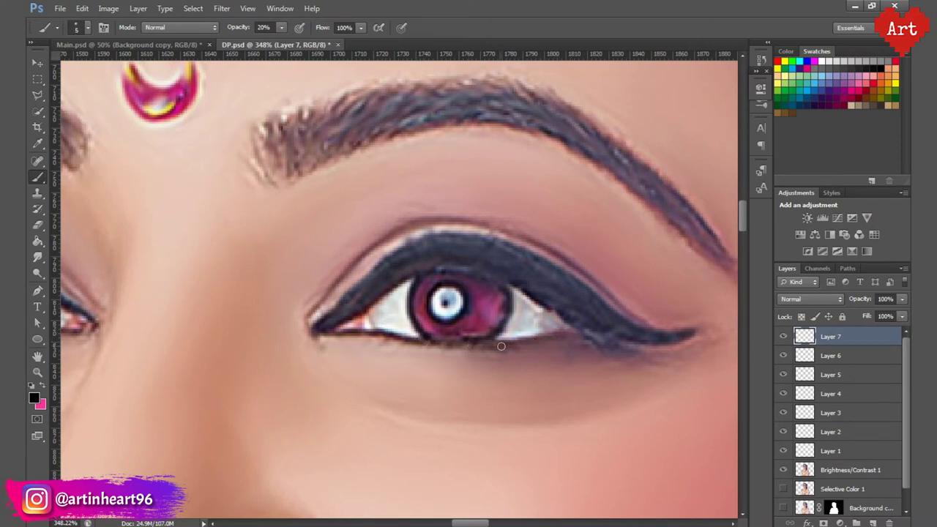
key("ctrl+z")
scroll(443, 333, "down", 5)
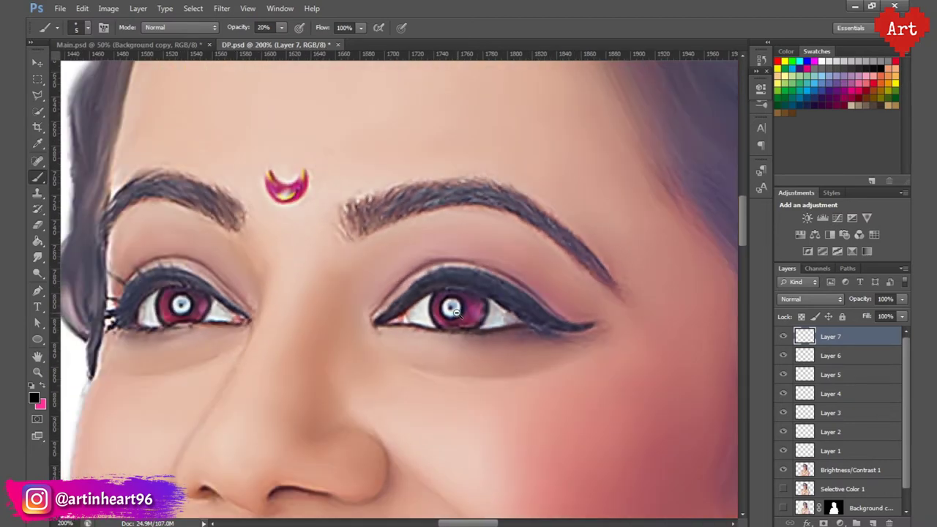
scroll(334, 356, "up", 2)
scroll(543, 308, "up", 3)
- Darken and thicken the other eye's upper and lower lash lines toward the inner corner
mouse_move(540, 313)
left_mouse_down()
mouse_move(431, 249)
mouse_move(380, 238)
mouse_move(323, 315)
left_mouse_up()
mouse_move(438, 253)
left_mouse_down()
mouse_move(386, 251)
mouse_move(336, 293)
left_mouse_up()
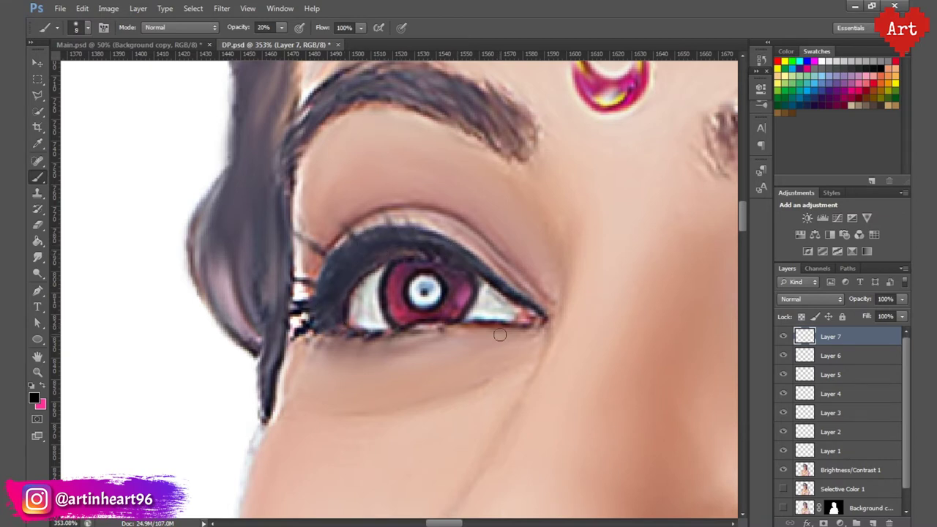
left_click_drag(535, 326, 339, 328)
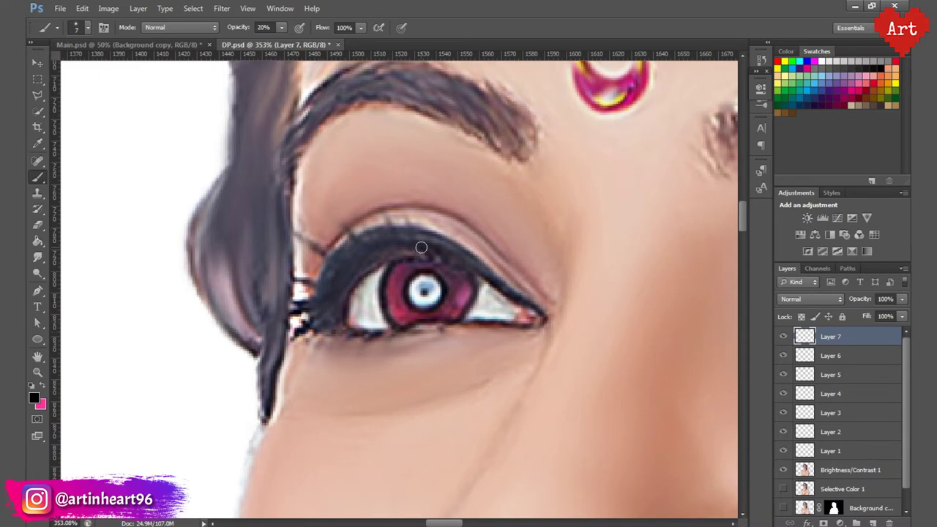
left_click_drag(421, 248, 313, 320)
key("ctrl+minus")
key("ctrl+minus")
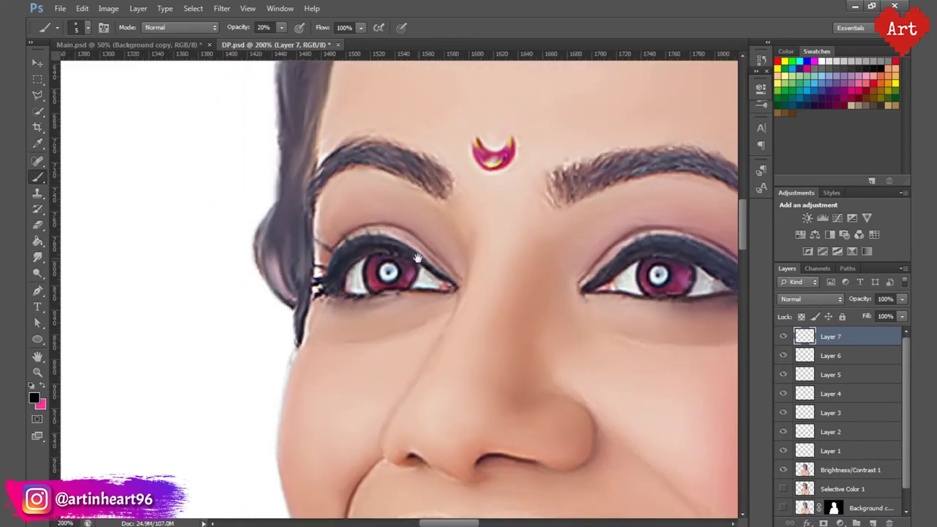
- Make white the foreground colour and set the brush to 30% opacity
left_click(872, 523)
left_click(33, 398)
left_click(605, 201)
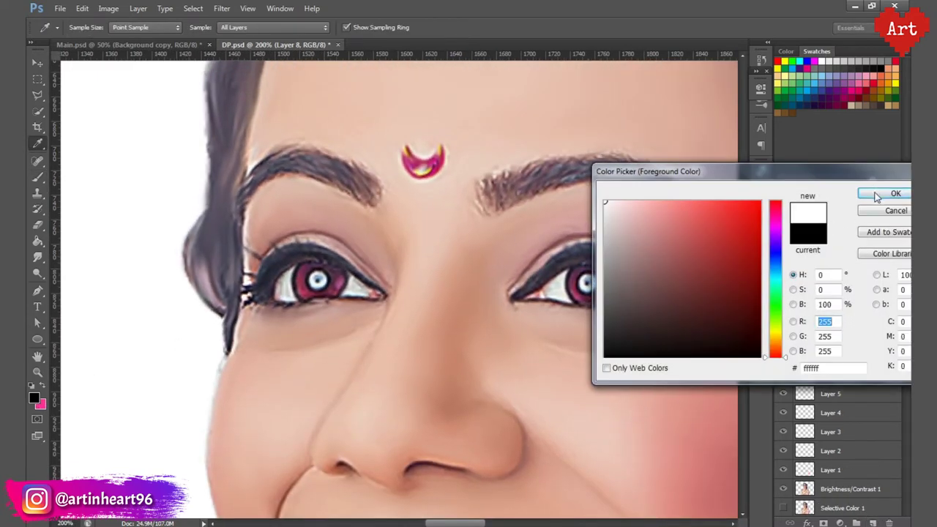
left_click(895, 193)
key("b")
scroll(316, 126, "up", 1)
left_click(257, 28)
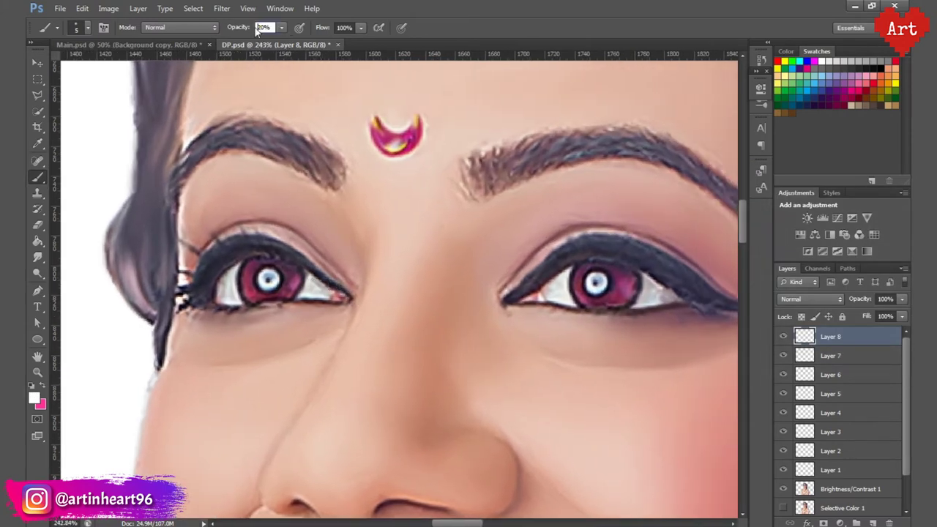
type("30")
key("Return")
- Brighten the whites of both eyes toward the outer corners
left_click_drag(310, 280, 316, 295)
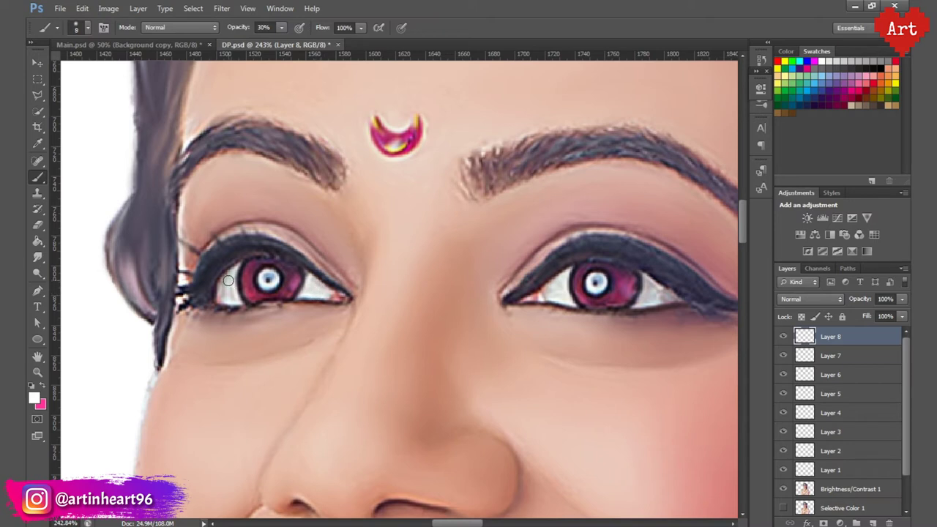
key("bracketleft")
left_click_drag(542, 296, 566, 272)
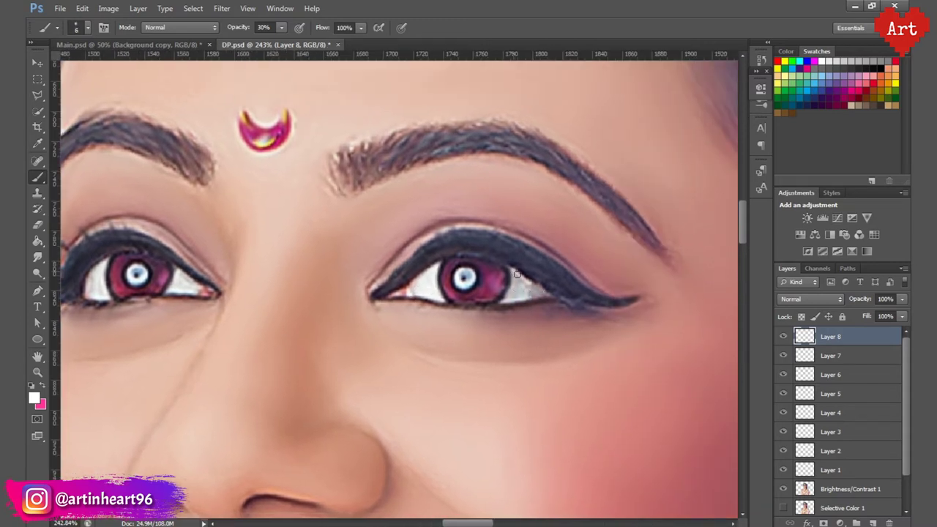
mouse_move(516, 274)
left_mouse_down()
mouse_move(543, 293)
mouse_move(514, 275)
mouse_move(541, 294)
mouse_move(516, 282)
left_mouse_up()
- Dab solid white catchlights into both irises at 100% opacity
type("100")
left_click(136, 275)
key("bracketleft")
left_click(464, 277)
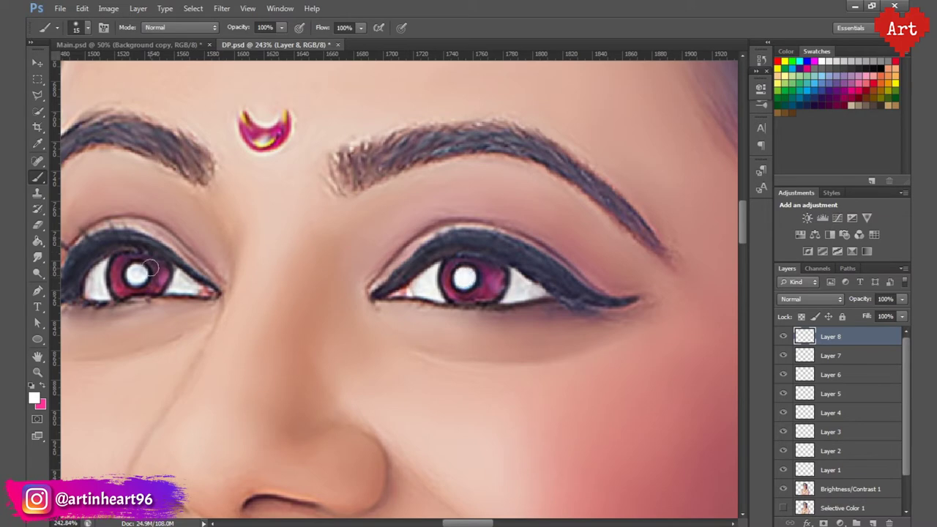
scroll(241, 255, "down", 5)
scroll(262, 309, "up", 6)
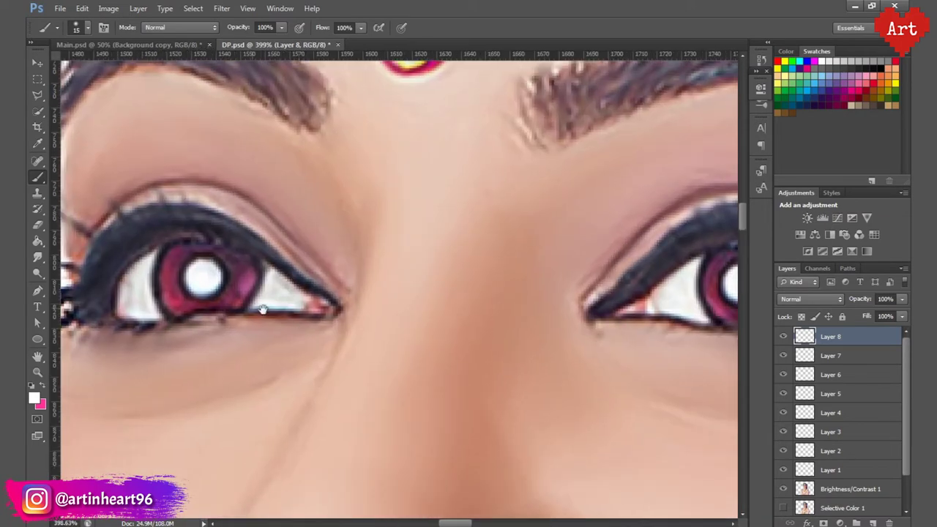
- Trim the catchlights with the Eraser at 100% and toggle Layer 8 to compare
left_click(38, 226)
type("100")
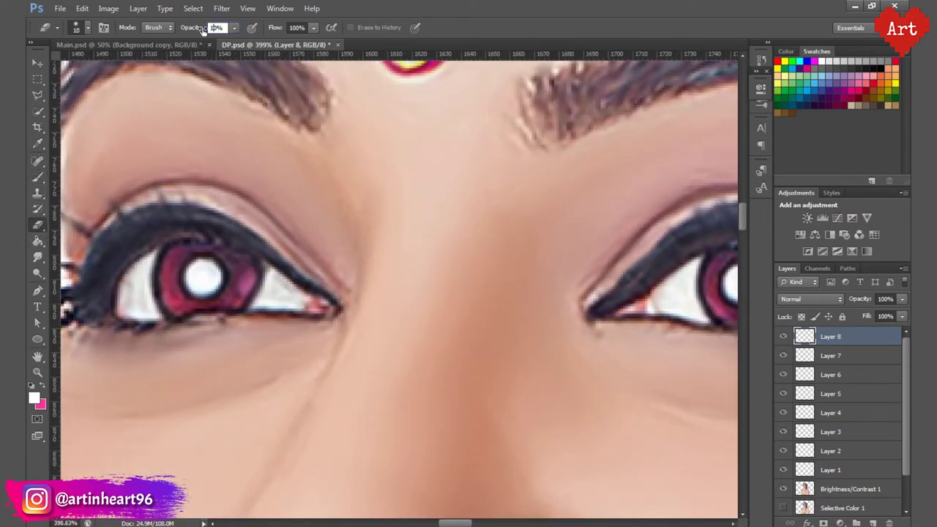
key("Return")
left_click(784, 336)
left_click(783, 336)
scroll(505, 305, "right", 3)
left_click(783, 336)
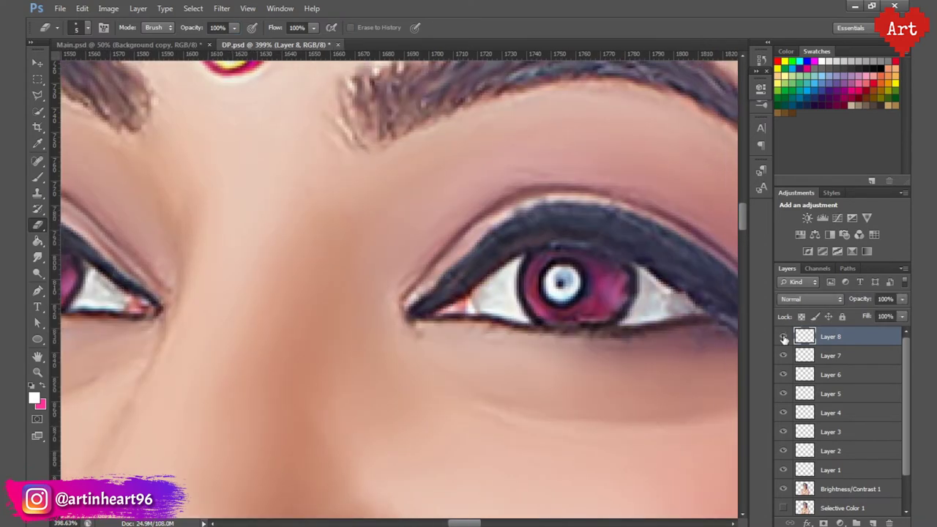
left_click(784, 336)
key("ctrl+minus")
key("ctrl+minus")
key("ctrl+minus")
key("ctrl+minus")
key("ctrl+minus")
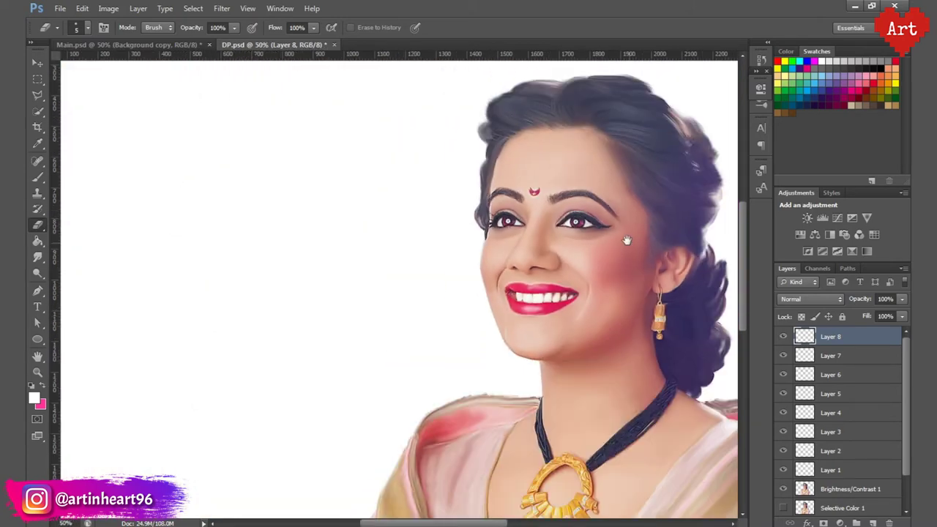
- Group Layer 8 down through Brightness/Contrast 1 into Group 1
left_click_drag(627, 240, 506, 240)
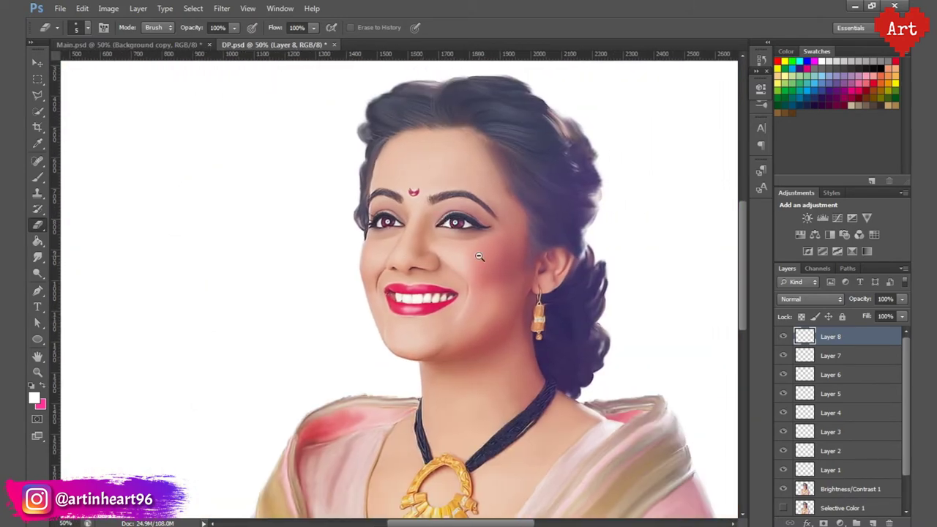
left_click(480, 257, "alt")
left_click(492, 304, "alt")
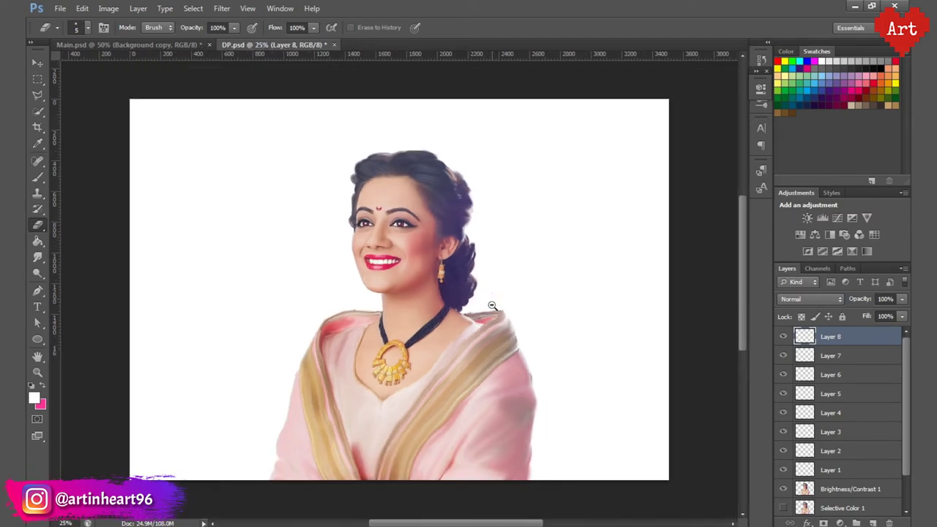
key("ctrl+0")
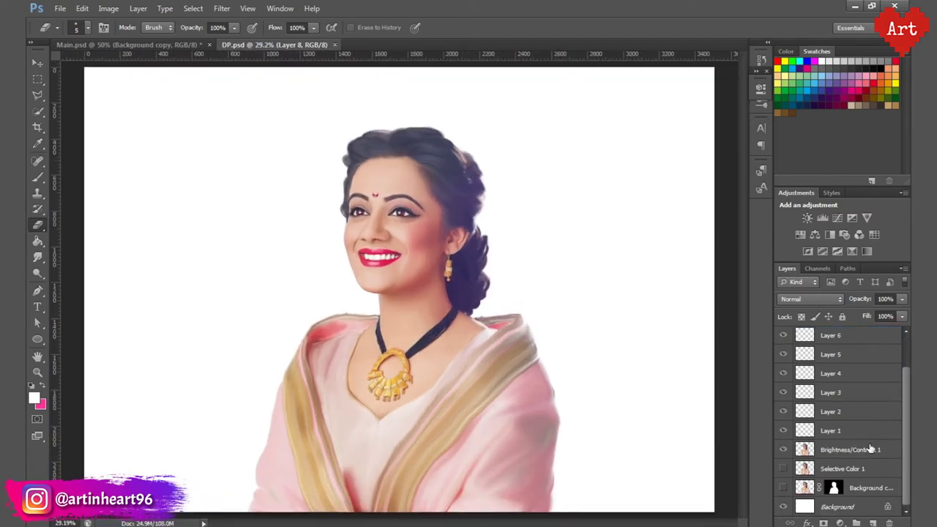
left_click(849, 489)
left_click(849, 337, "shift")
left_click(905, 269)
left_click(794, 300)
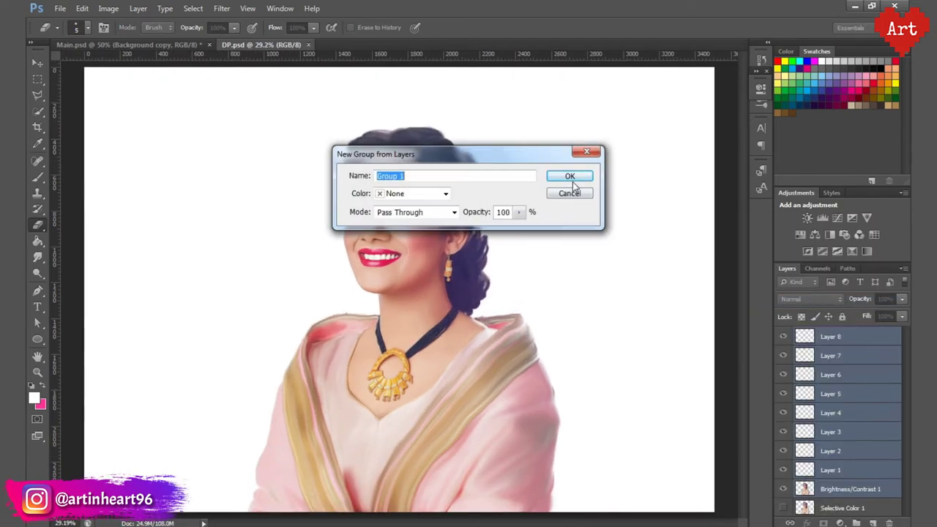
left_click(574, 177)
- Unlock the background and fill it with brown #866449 using the Paint Bucket
left_click(852, 391)
left_click(872, 522)
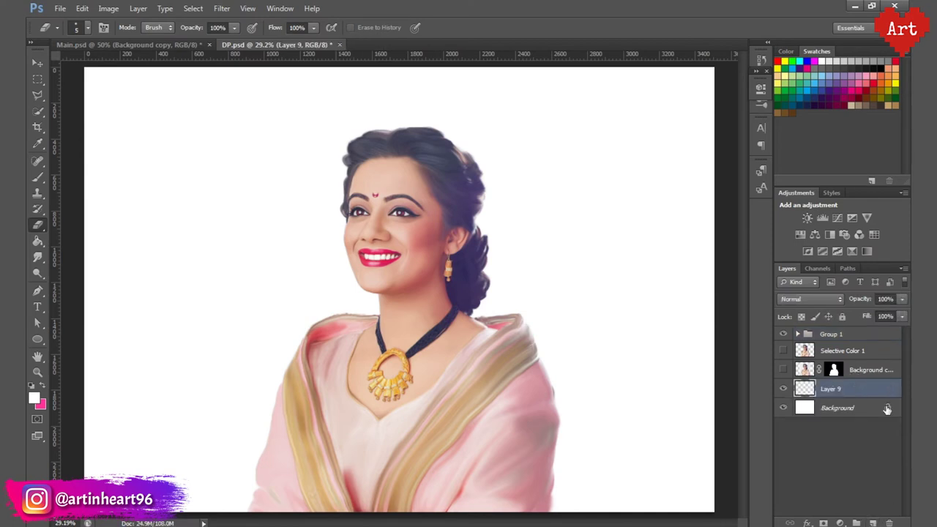
double_click(888, 410)
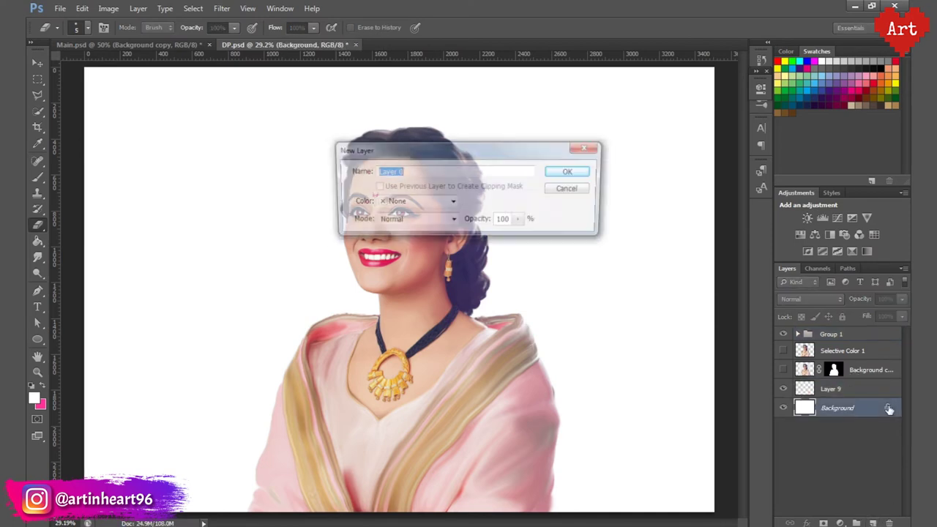
left_click(33, 397)
left_click_drag(775, 355, 775, 346)
left_click(675, 275)
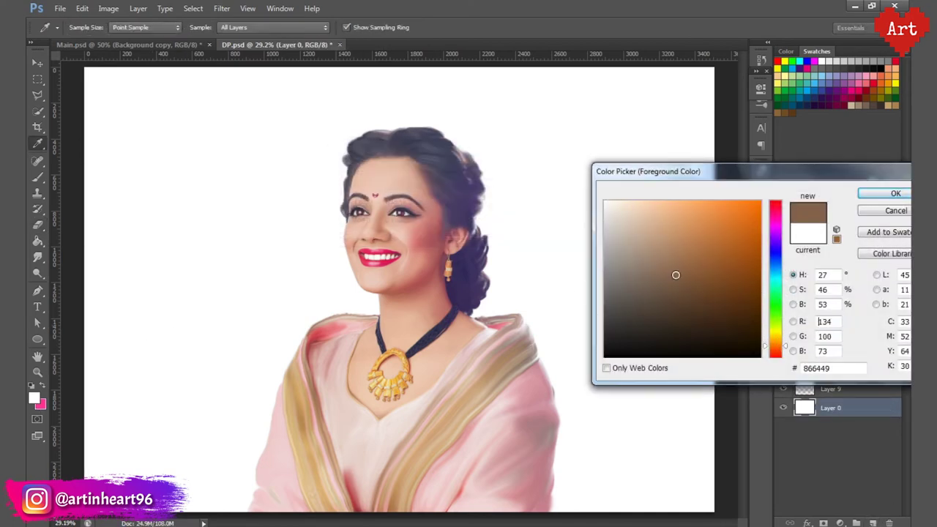
left_click(896, 193)
key("g")
left_click(203, 279)
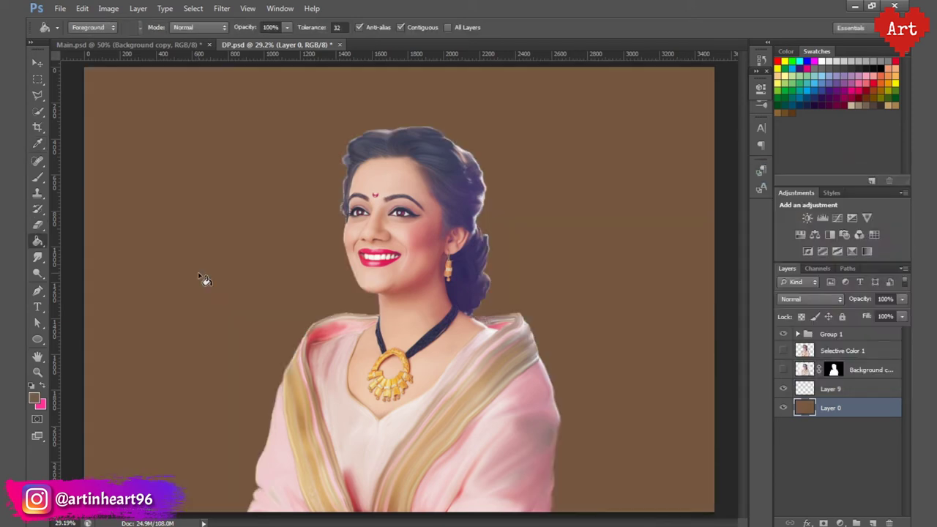
- Refill the background with a darker brown #594636 and fine-tune the colour
left_click(33, 397)
left_click_drag(675, 277, 666, 302)
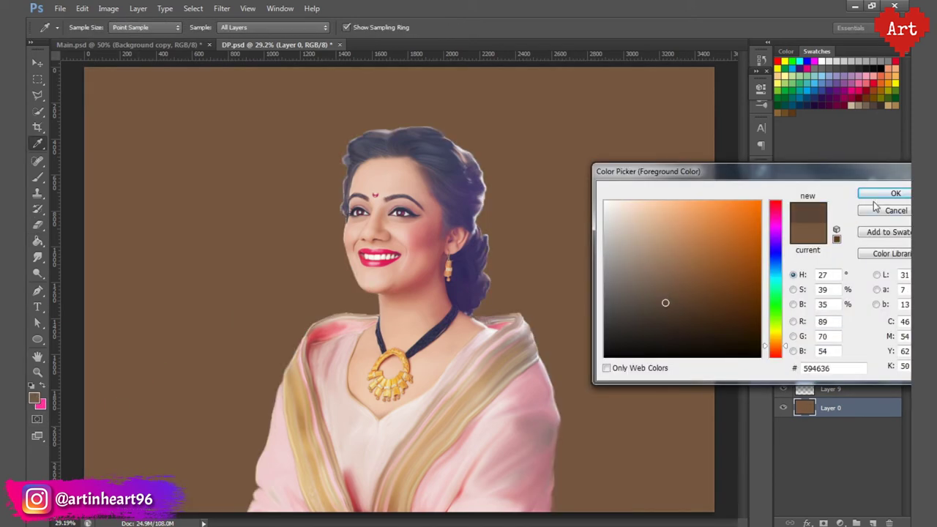
left_click(882, 193)
left_click(562, 232)
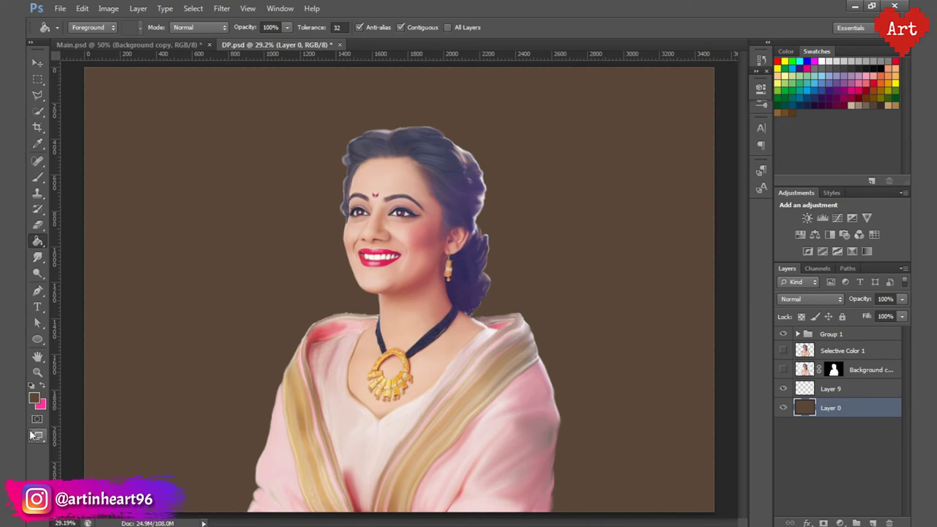
left_click(33, 397)
left_click(663, 306)
left_click(882, 193)
- Toggle Group 1 visibility to check the background, then duplicate Group 1
left_click(832, 352)
left_click(784, 334)
left_click(784, 334)
left_click(831, 334)
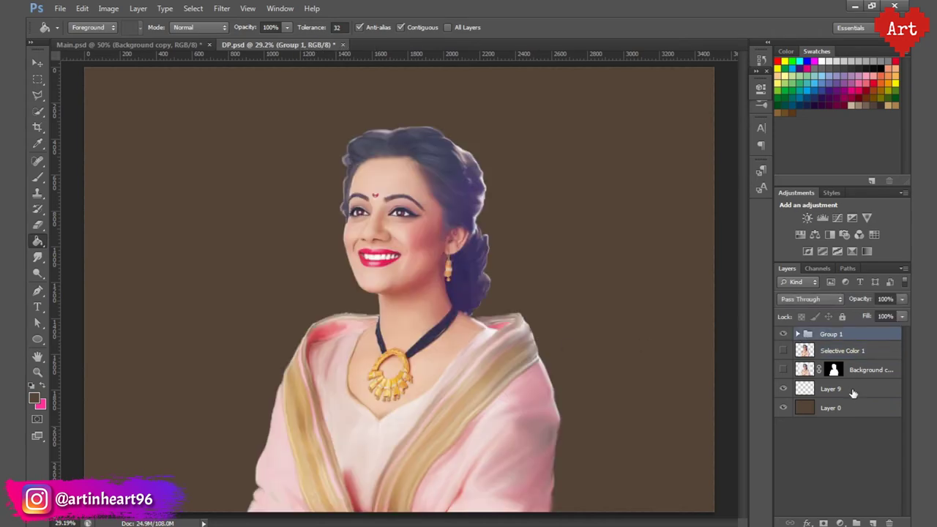
left_click(853, 393)
left_click(827, 335)
key("ctrl+j")
- Merge Group 1 copy into one layer and add a clipped Selective Color adjustment
right_click(864, 334)
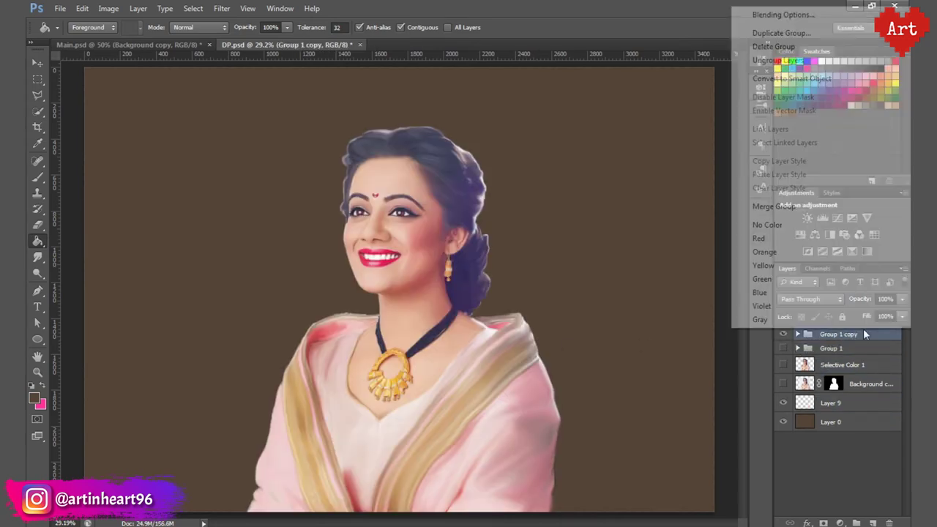
left_click(774, 207)
left_click(839, 523)
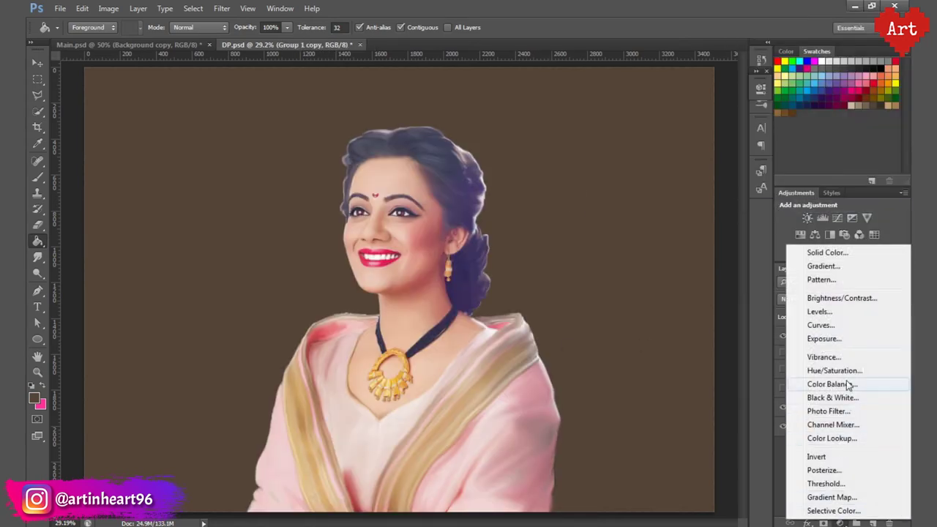
left_click(834, 511)
left_click(652, 287)
- Adjust Reds cyan and magenta, then Yellows to yellow +21 and black +10
left_click(666, 134)
left_click(622, 145)
left_click(677, 160)
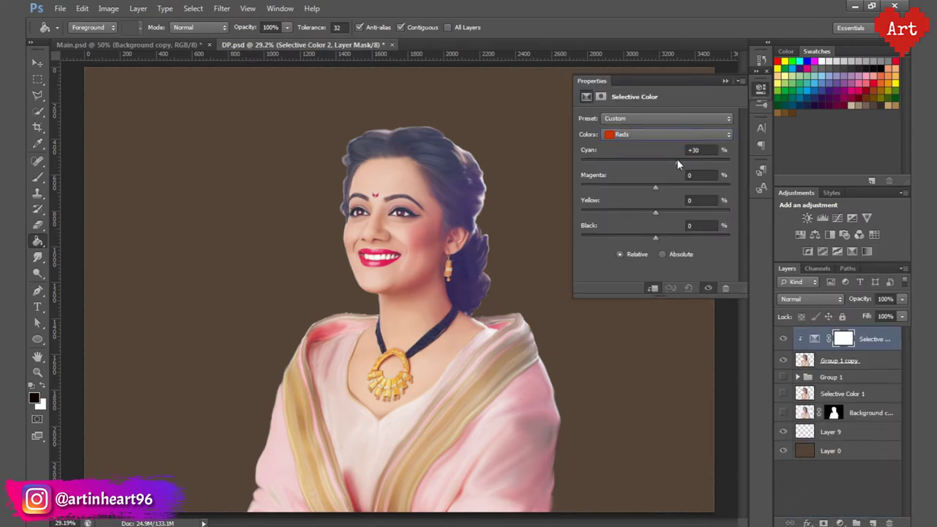
mouse_move(657, 160)
left_mouse_down()
mouse_move(672, 188)
mouse_move(663, 188)
left_mouse_up()
left_click(644, 135)
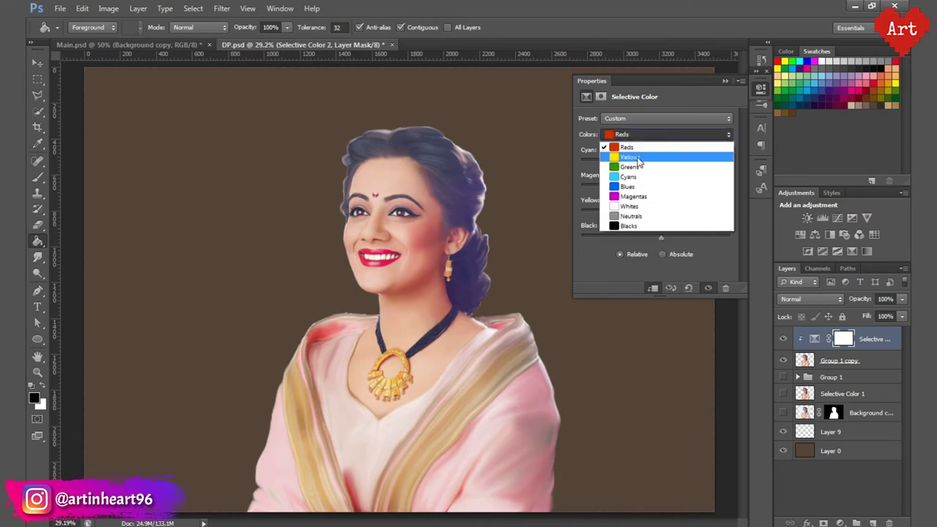
left_click(629, 152)
left_click_drag(670, 214, 663, 238)
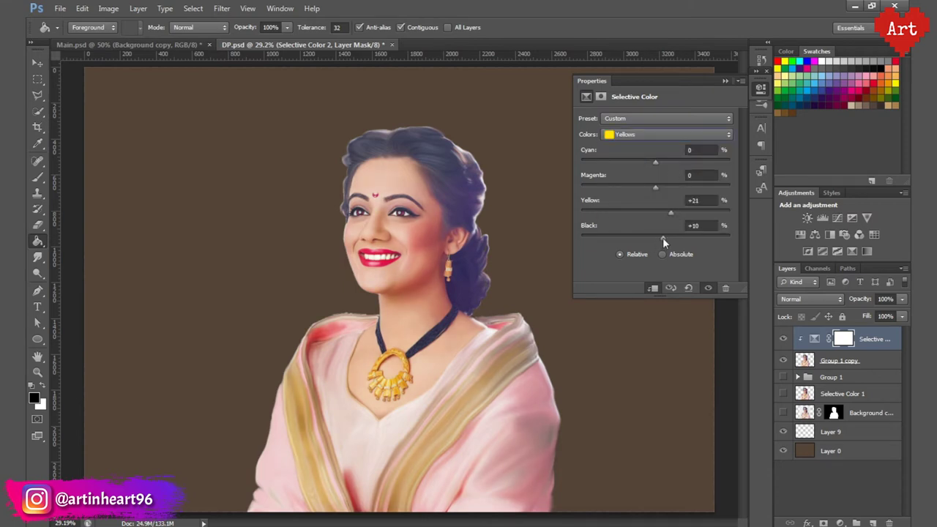
left_click(760, 88)
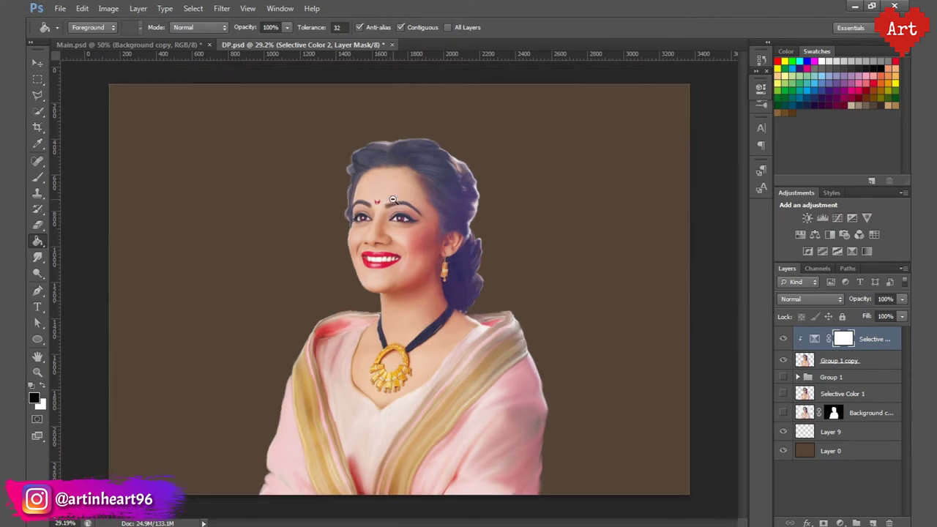
- Fit the image on screen and try a Hue/Saturation adjustment, then undo it
scroll(449, 270, "up", 5)
key("ctrl+0")
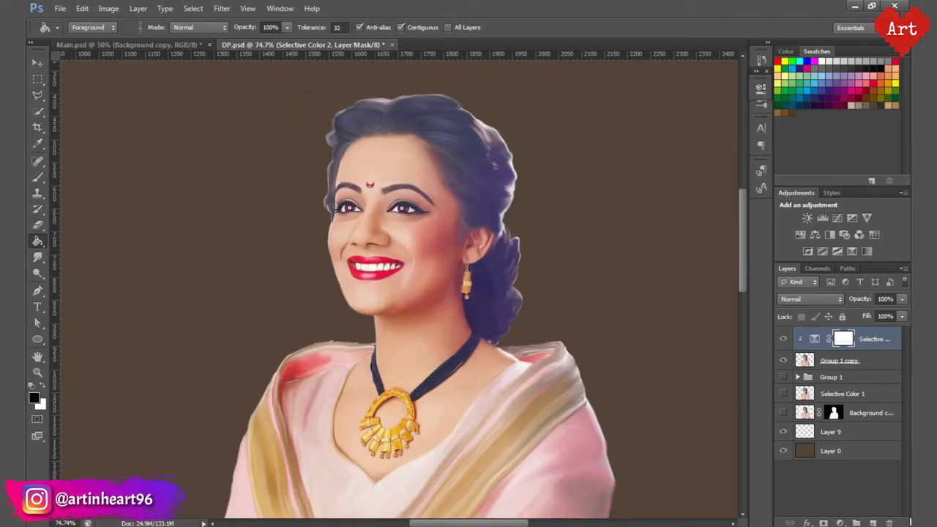
left_click(839, 523)
left_click(848, 369)
left_click(760, 90)
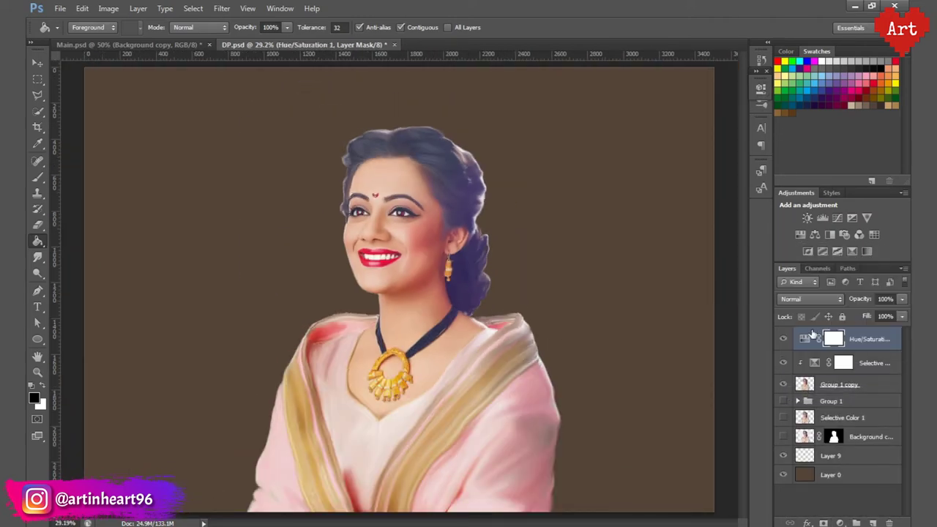
key("ctrl+z")
- Add a Vibrance adjustment at +20 vibrance and +10 saturation, then select Layer 9
left_click(840, 523)
left_click(822, 360)
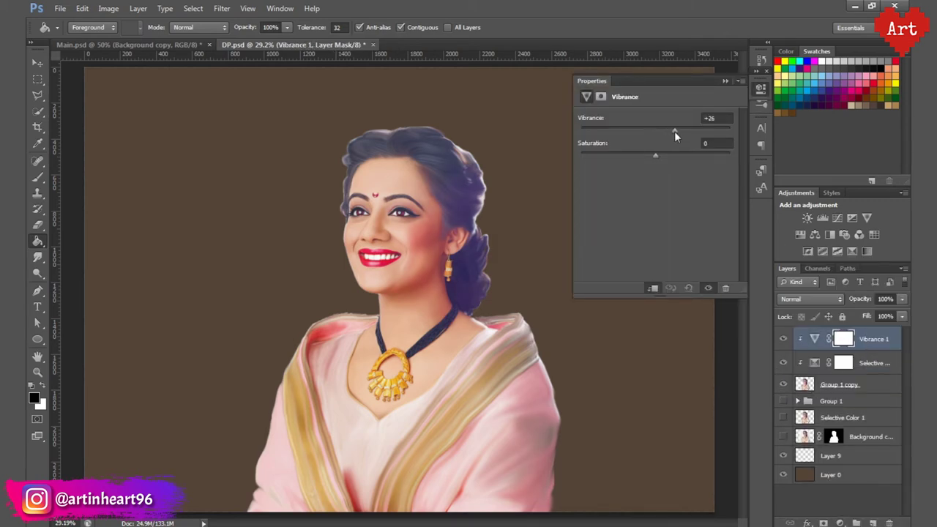
left_click_drag(675, 131, 674, 144)
left_click_drag(663, 157, 663, 158)
left_click(721, 118)
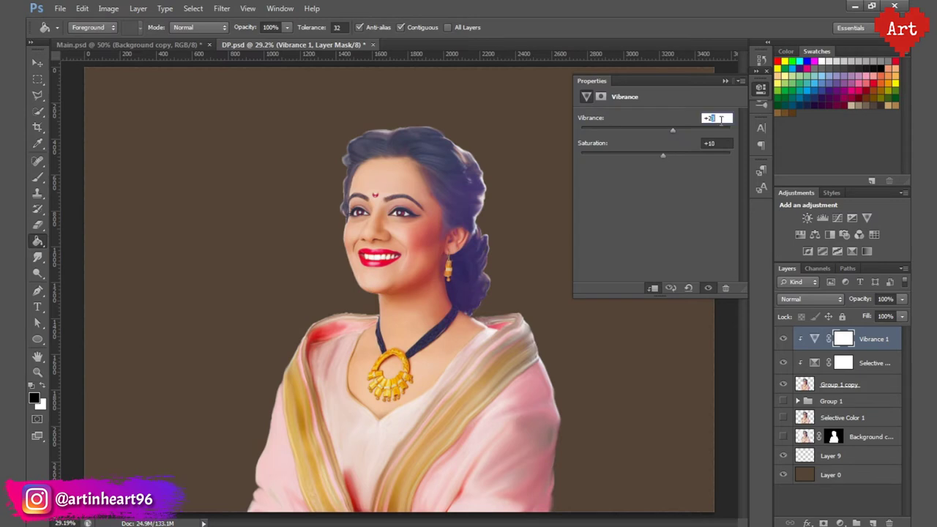
left_click(760, 89)
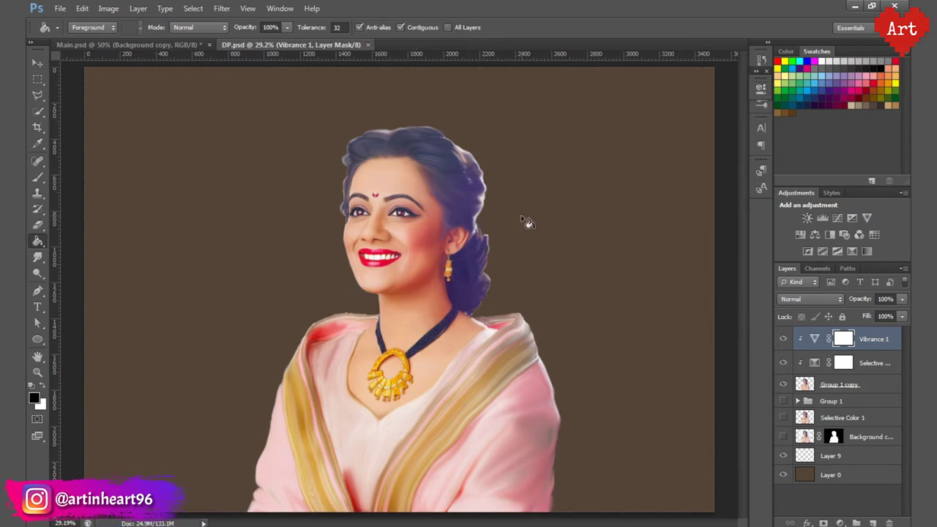
left_click(858, 463)
- Pick a large soft brush and a saturated pink sampled from the portrait
key("b")
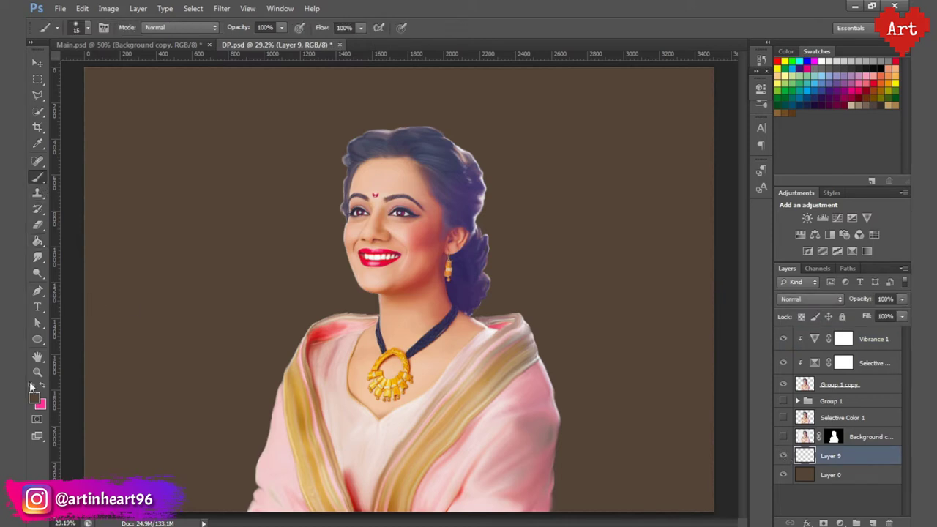
left_click(87, 27)
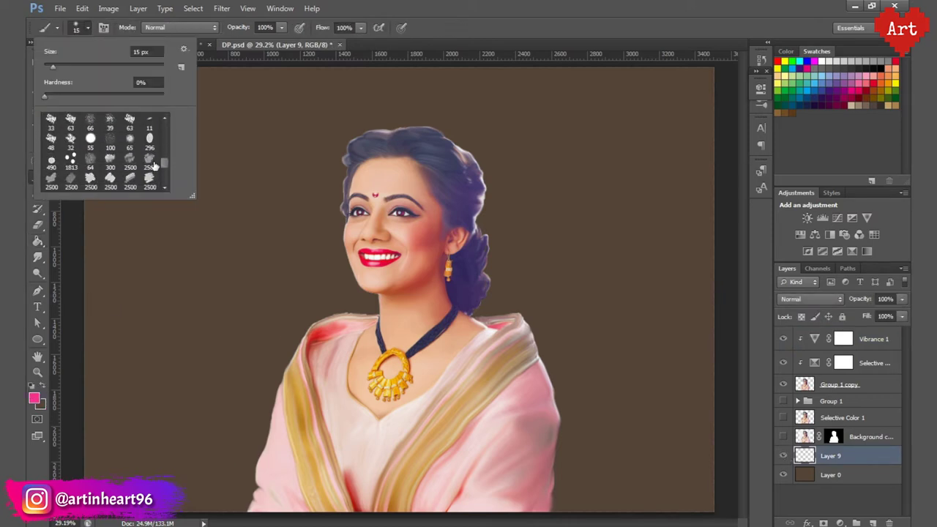
double_click(155, 166)
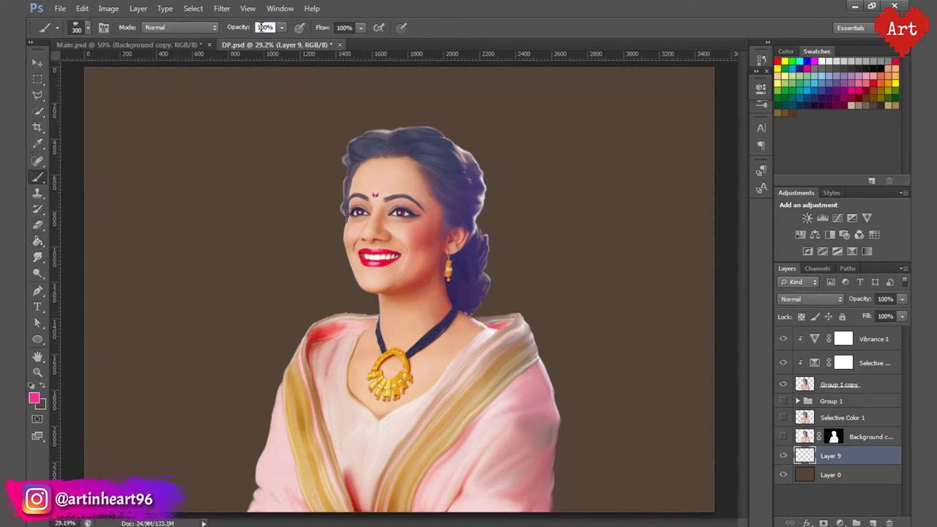
left_click(266, 27)
type("30")
key("bracketright")
key("i")
left_click_drag(322, 322, 314, 355)
left_click(33, 398)
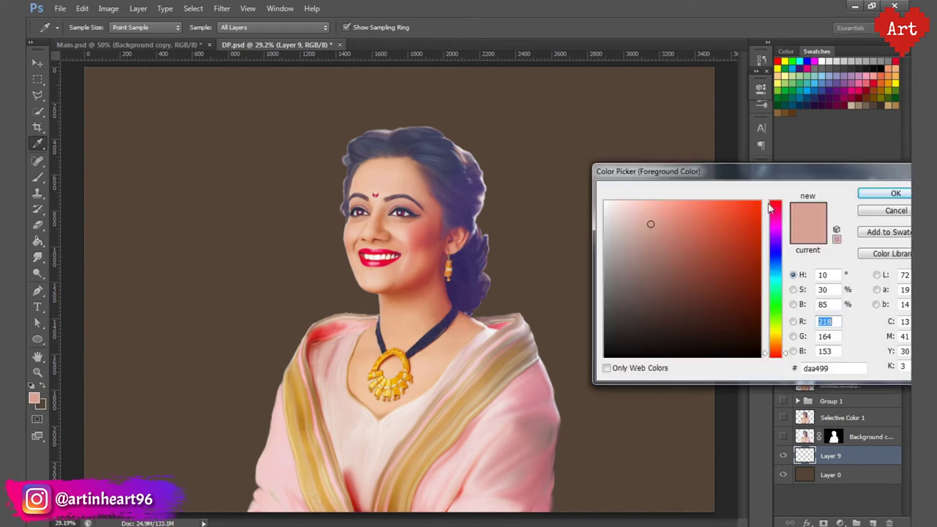
left_click(688, 211)
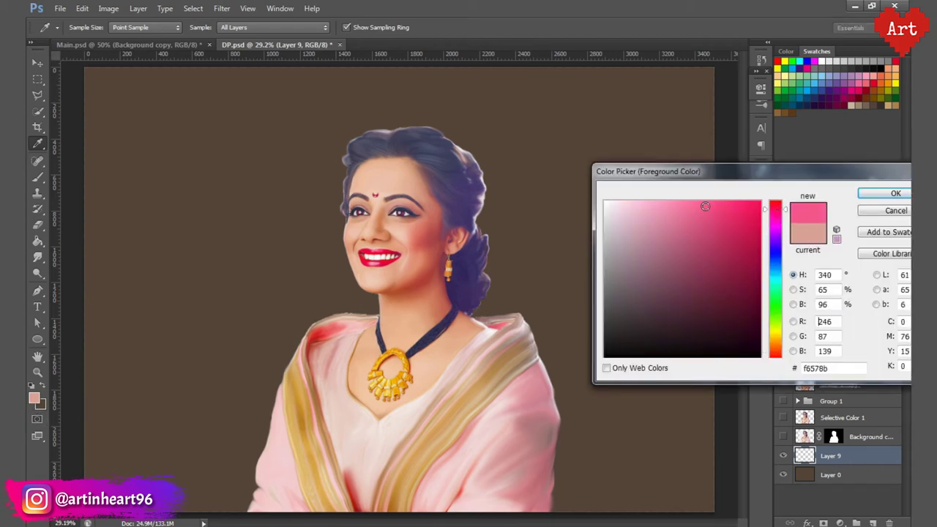
left_click(895, 193)
key("b")
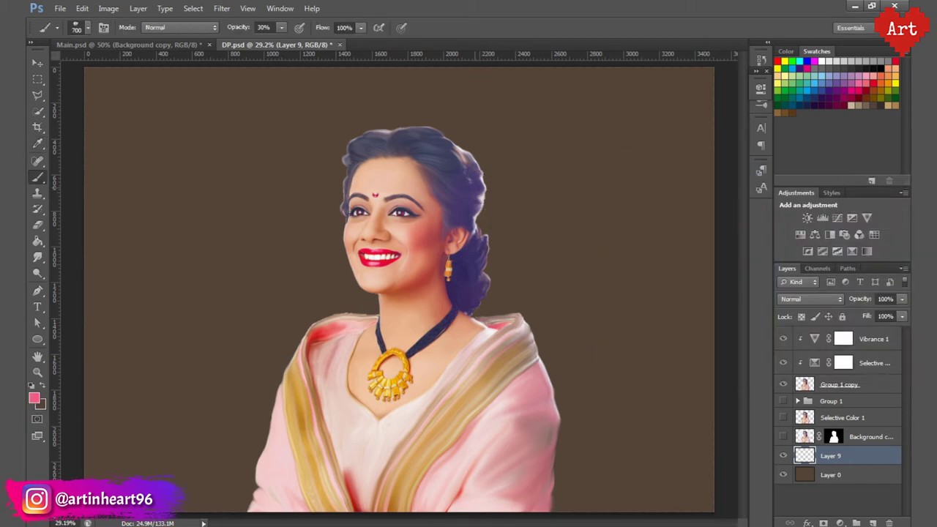
- Paint soft pink smoky clouds around the portrait and above the hair
left_click_drag(473, 121, 526, 136)
left_click_drag(549, 183, 286, 256)
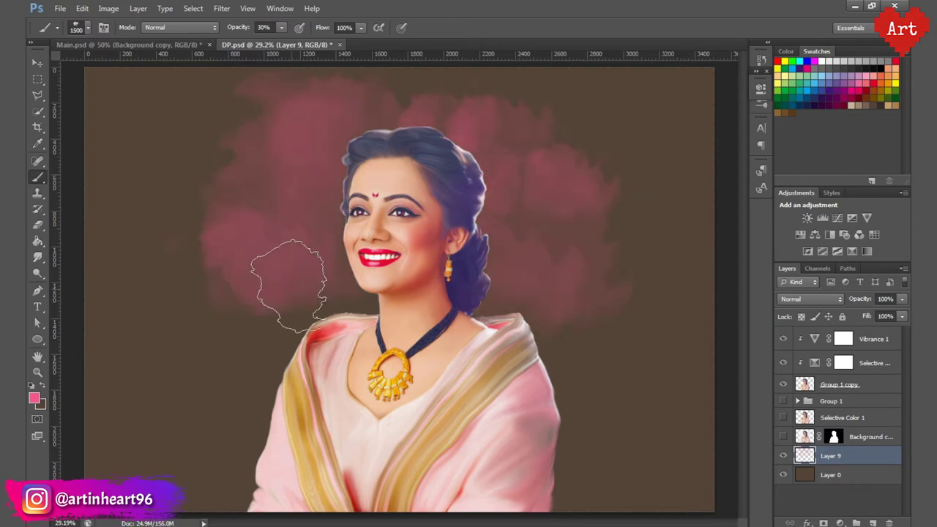
key("bracketright")
left_click_drag(271, 330, 571, 190)
left_click_drag(308, 198, 330, 351)
left_click_drag(176, 198, 308, 205)
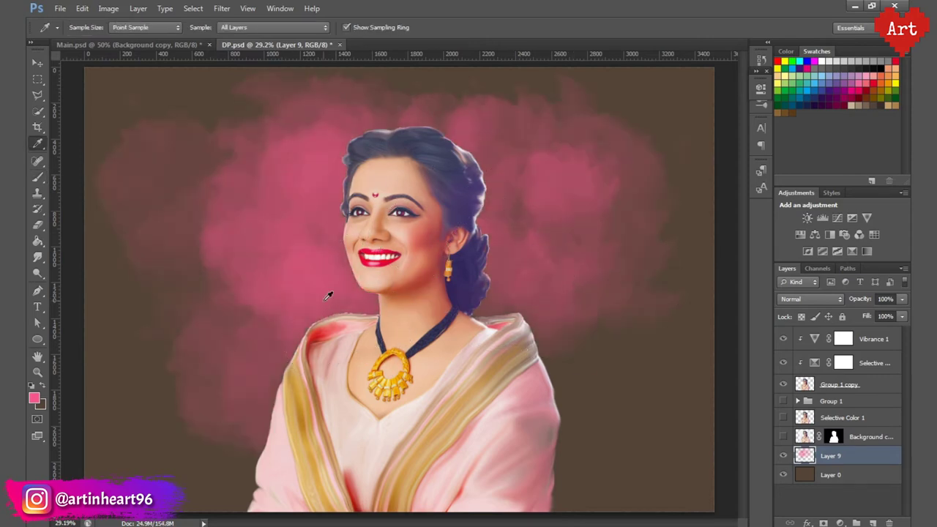
- Tint the clouds with yellow-green and warm orange-pink strokes, then add Layer 10
left_click(322, 336, "alt")
left_click_drag(256, 242, 220, 183)
left_click_drag(190, 146, 292, 219)
left_click_drag(571, 146, 623, 263)
left_click_drag(366, 146, 220, 290)
left_click_drag(293, 257, 512, 351)
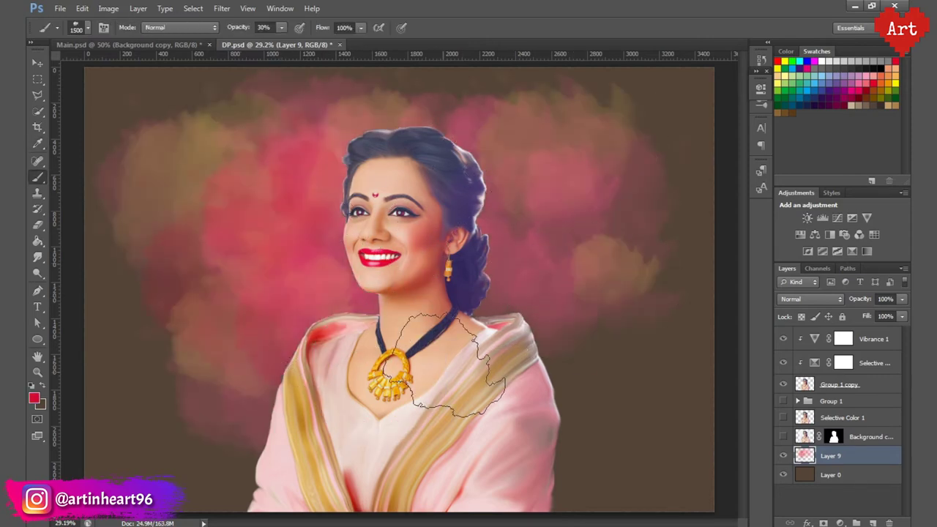
left_click_drag(622, 146, 183, 278)
left_click(872, 523)
left_click(33, 398)
- Paint near-black at 20% opacity over the smoke right of and above the head on Layer 10
key("Return")
key("b")
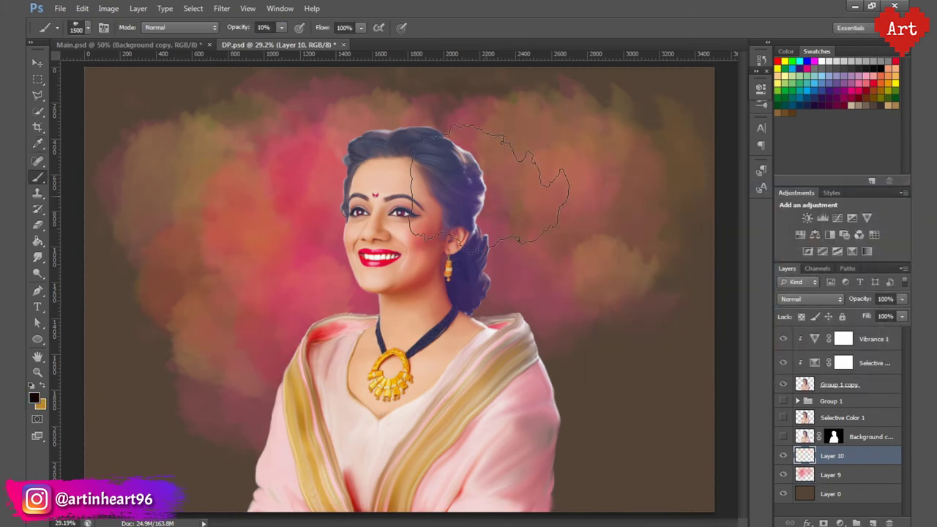
mouse_move(483, 256)
left_mouse_down()
mouse_move(512, 187)
mouse_move(622, 184)
left_mouse_up()
left_click_drag(495, 315, 422, 103)
key("2")
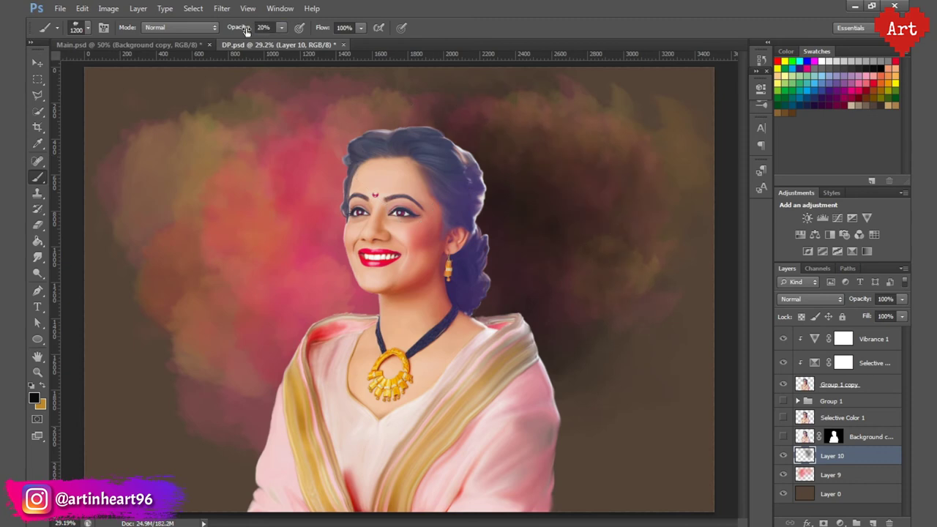
mouse_move(585, 146)
left_mouse_down()
mouse_move(527, 286)
mouse_move(483, 157)
left_mouse_up()
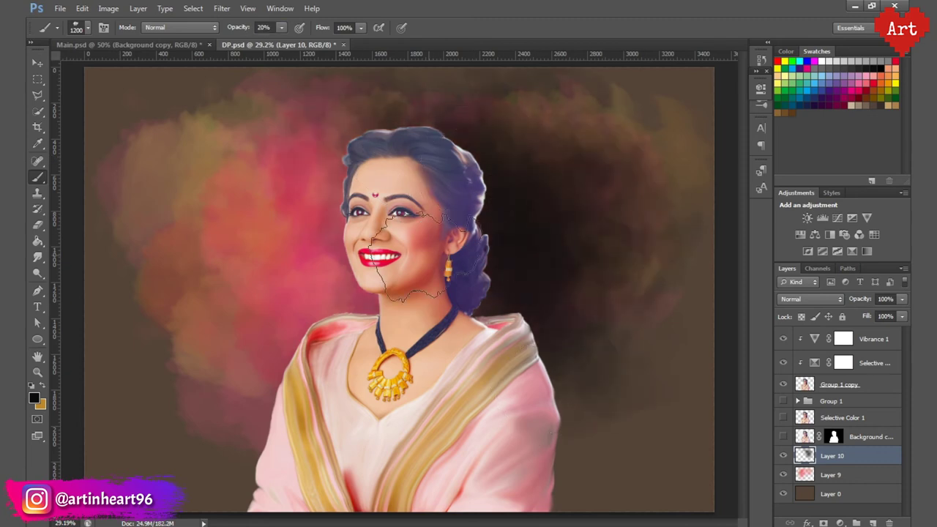
left_click_drag(513, 220, 554, 300)
- Merge the portrait copy with its adjustment layers, load its outline as a selection, and add Layer 11
left_click(842, 384)
left_click(842, 338, "shift")
right_click(879, 343)
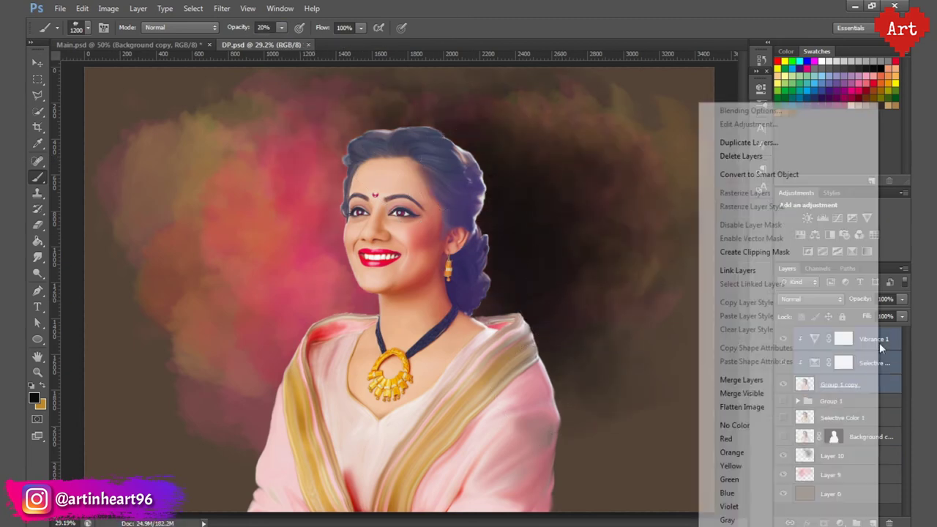
left_click(732, 382)
left_click(783, 338)
left_click(783, 338)
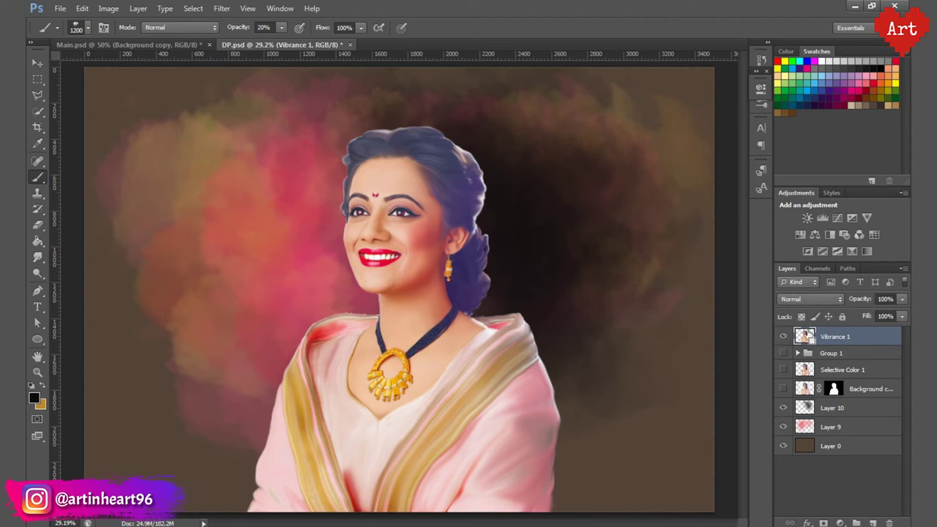
left_click(805, 337, "ctrl")
left_click(872, 522)
- Set the brush to 40% opacity and Layer 11's blend mode to Color Burn
left_click(86, 28)
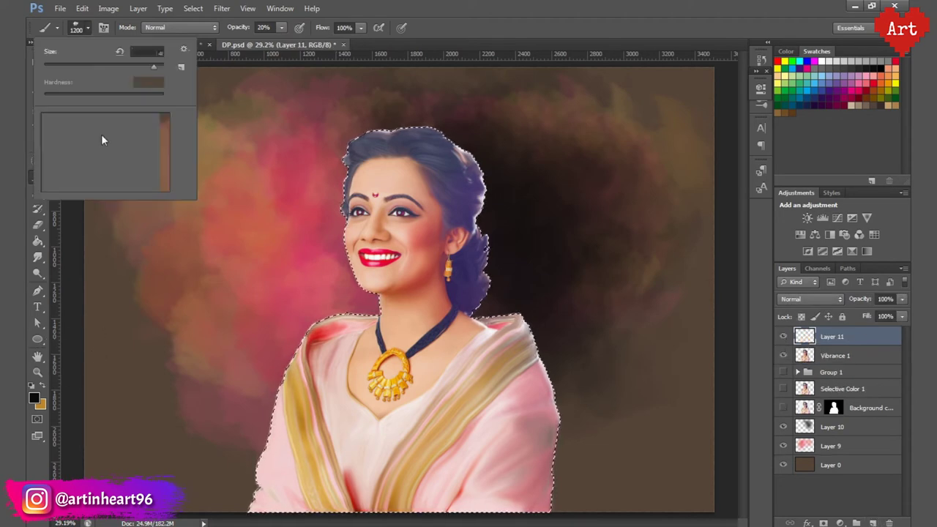
left_click(260, 27)
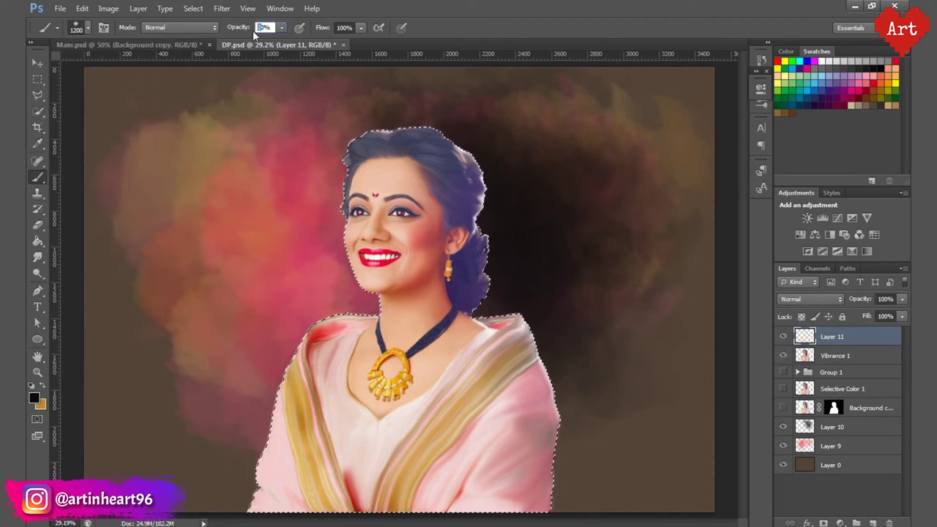
type("40")
key("Return")
scroll(430, 141, "up", 2)
left_click(811, 298)
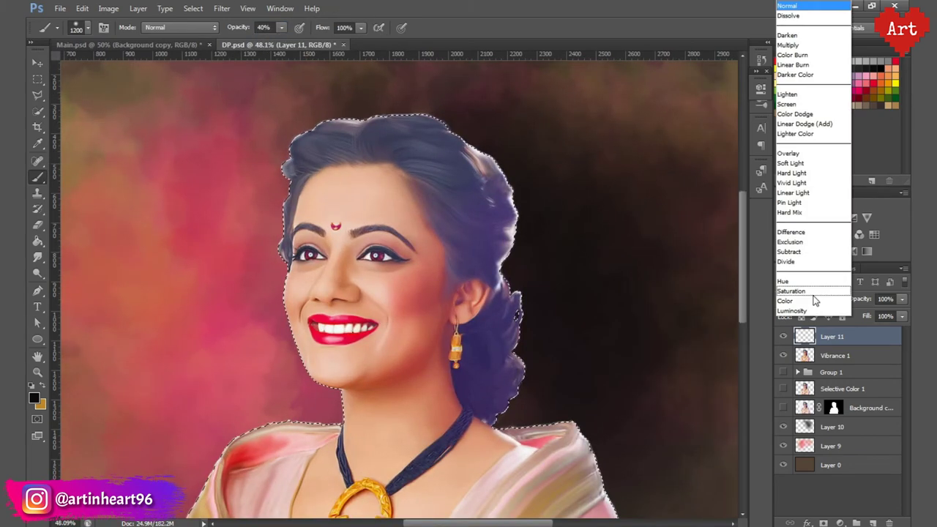
left_click(792, 55)
- Darken the hair crown and right side with soft 600 px Color Burn strokes
key("bracketleft")
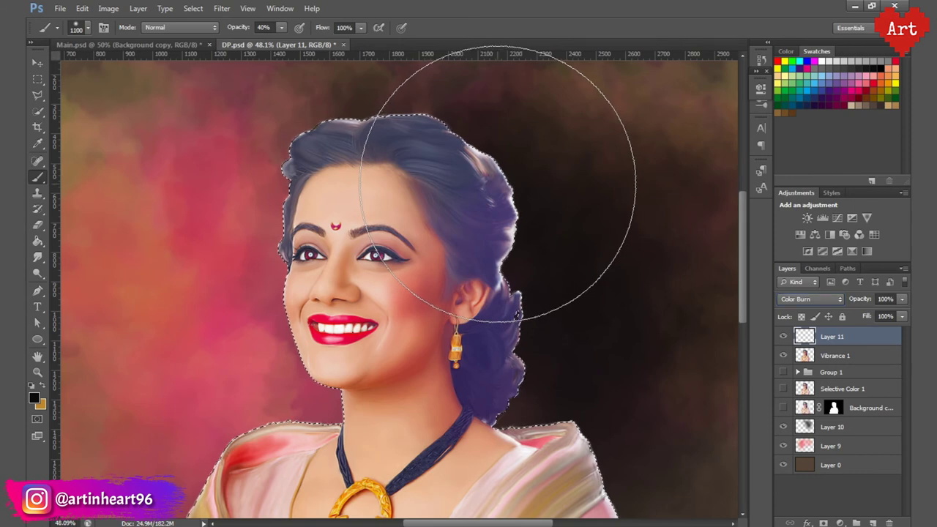
key("bracketleft")
key("bracketleft")
key("bracketleft")
mouse_move(392, 126)
left_mouse_down()
mouse_move(535, 199)
mouse_move(476, 215)
mouse_move(546, 222)
left_mouse_up()
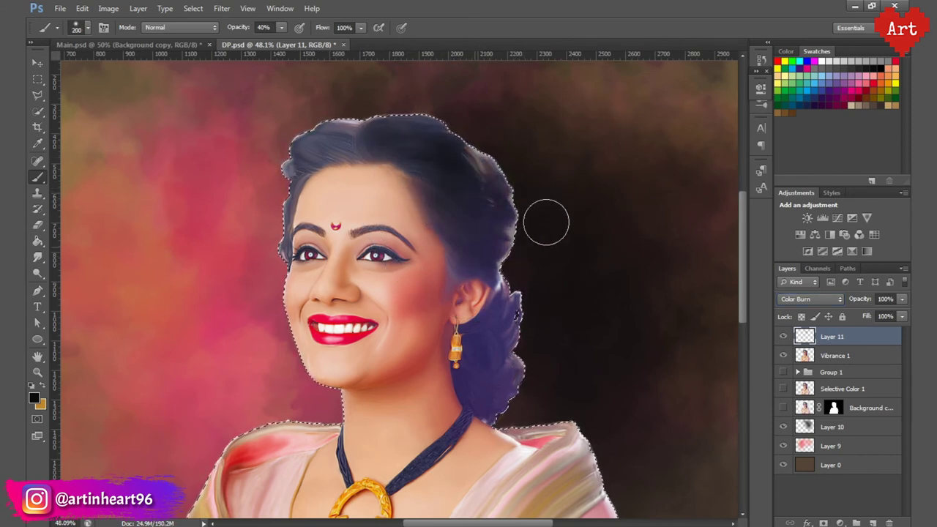
key("ctrl+alt+z")
key("ctrl+alt+z")
key("ctrl+alt+z")
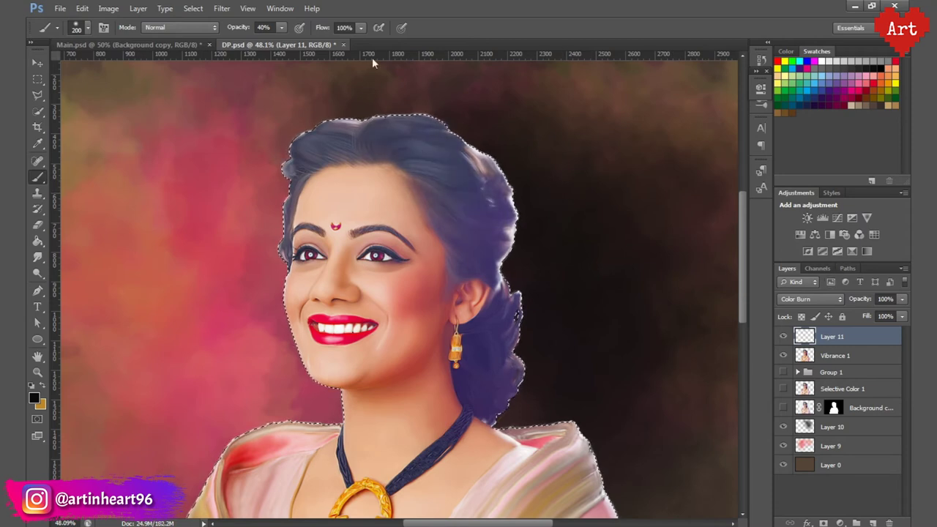
left_click_drag(249, 30, 260, 29)
key("bracketright")
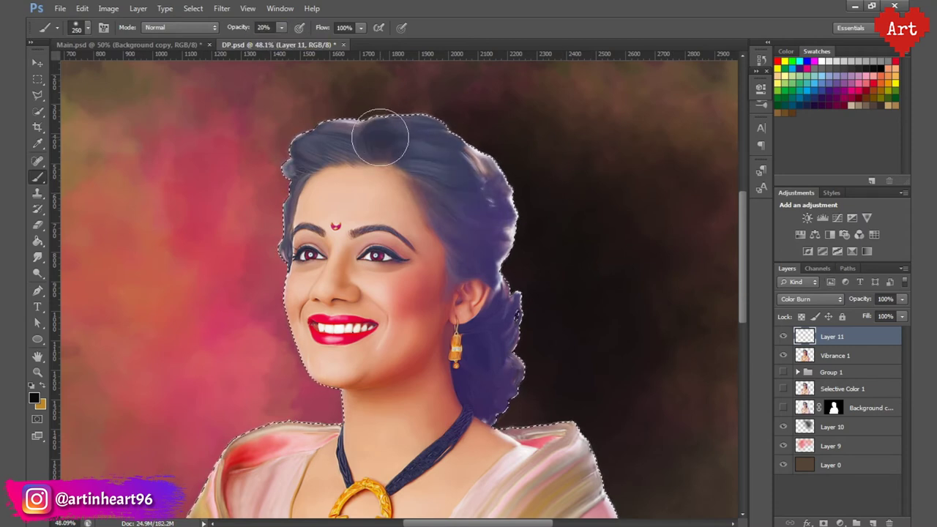
mouse_move(377, 130)
left_mouse_down()
mouse_move(519, 188)
mouse_move(487, 224)
left_mouse_up()
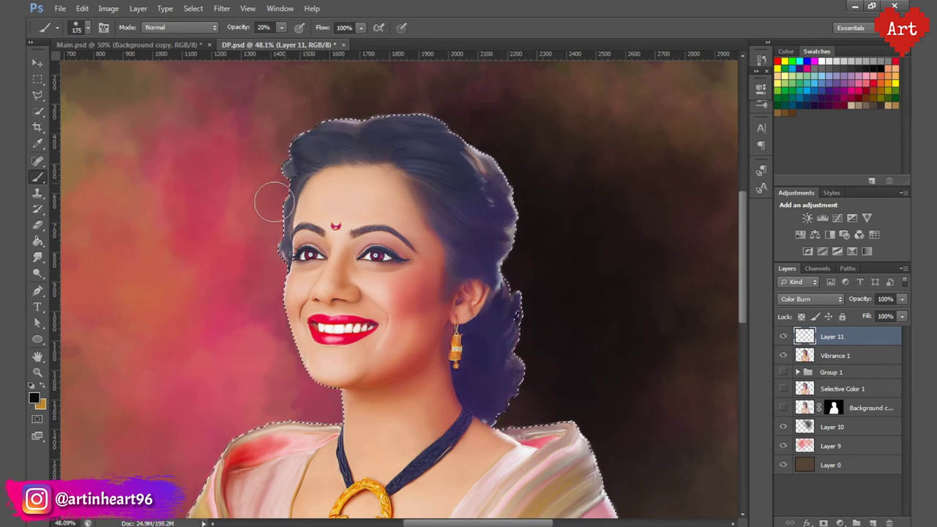
left_click(531, 221, "alt")
left_click(484, 304, "alt")
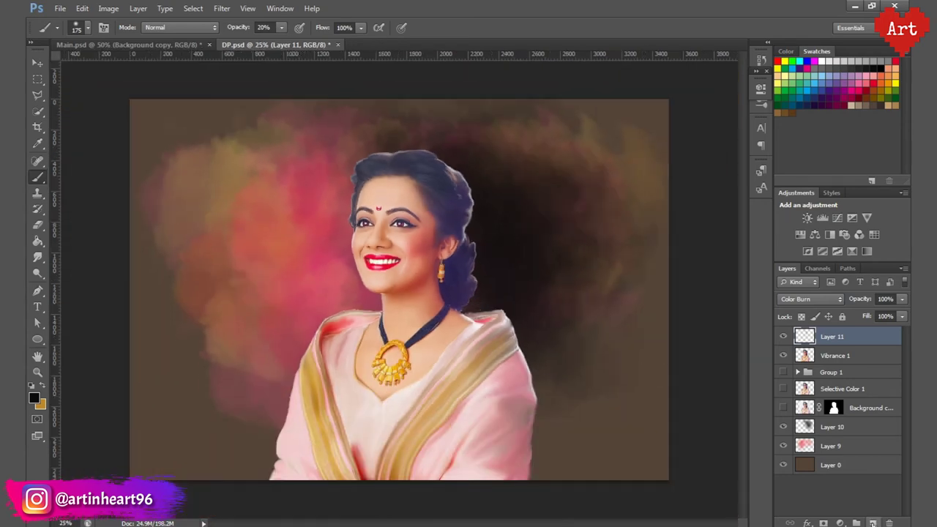
- Add Layer 12 in Color Burn mode and choose a pink paint colour around hue 335
left_click(872, 523)
left_click(811, 299)
left_click(805, 77)
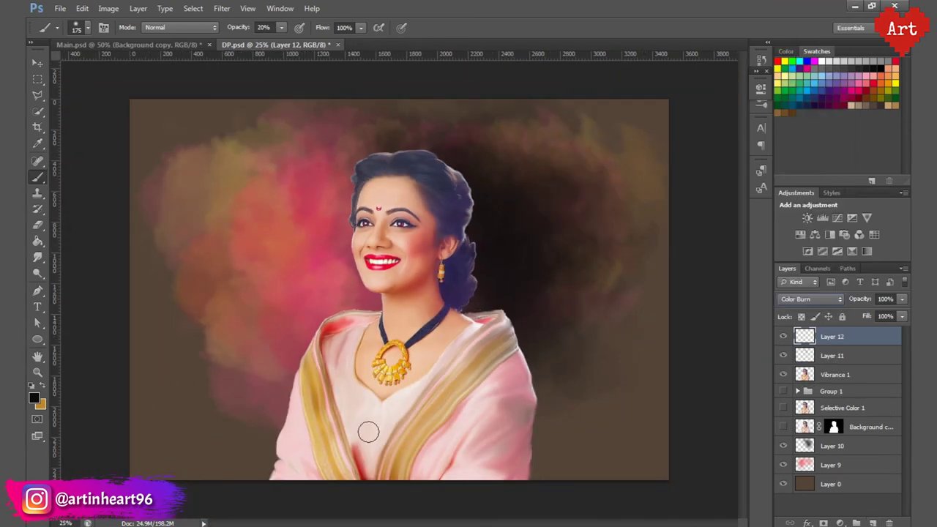
key("i")
left_click(350, 450)
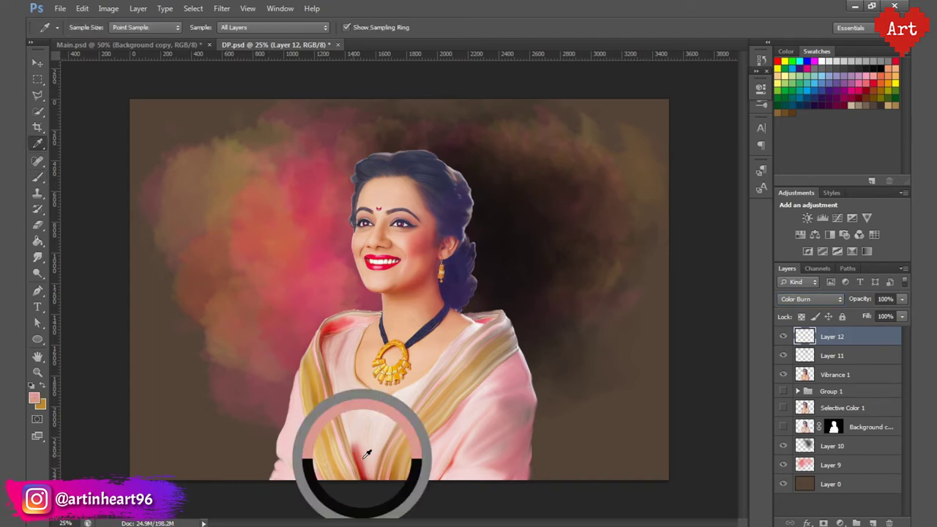
left_click(34, 398)
left_click(701, 224)
left_click(775, 212)
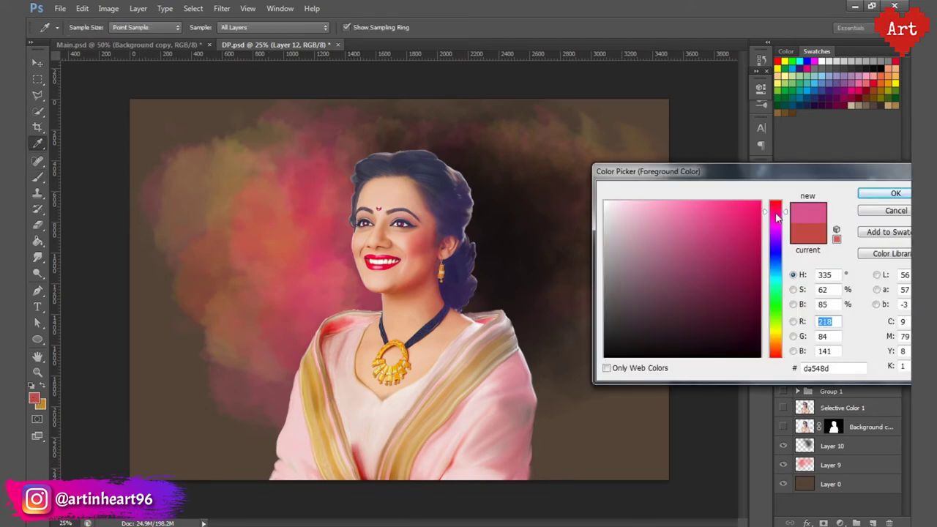
left_click(701, 213)
left_click(884, 193)
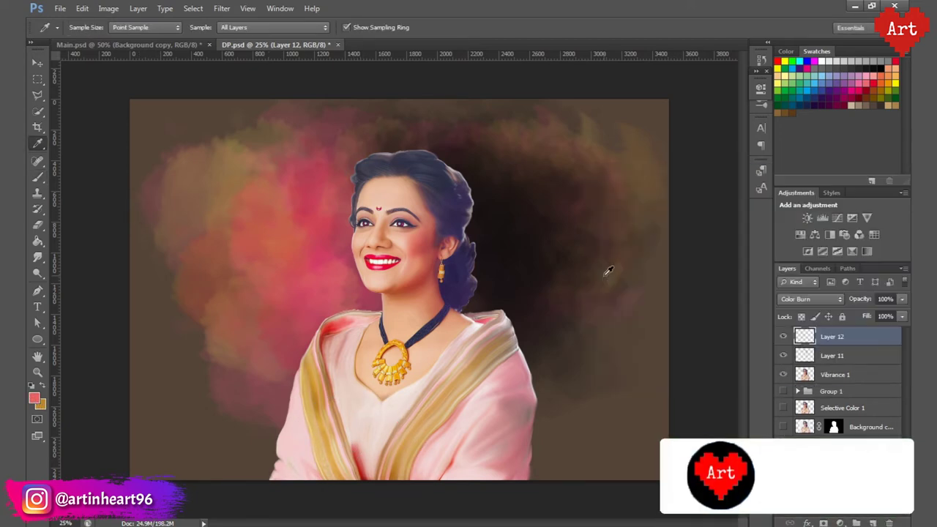
- Brush pink at 40% over the saree border and folds, then revert those strokes via History
key("b")
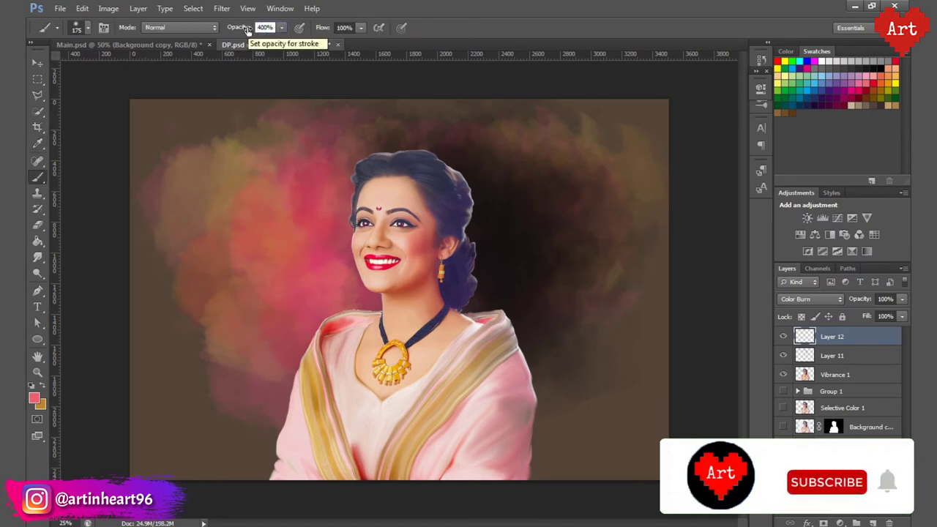
key("Return")
key("bracketright")
key("bracketright")
key("bracketright")
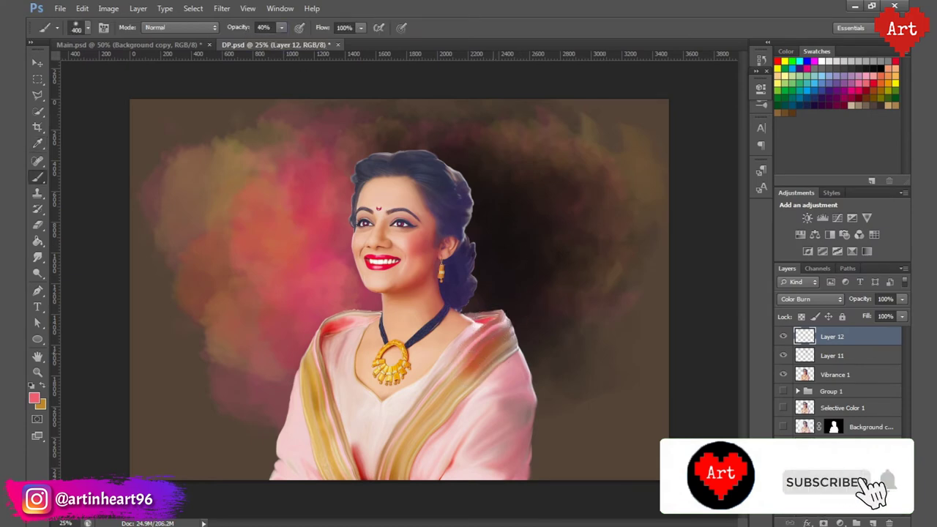
mouse_move(512, 328)
left_mouse_down()
mouse_move(407, 458)
mouse_move(418, 429)
mouse_move(512, 476)
left_mouse_up()
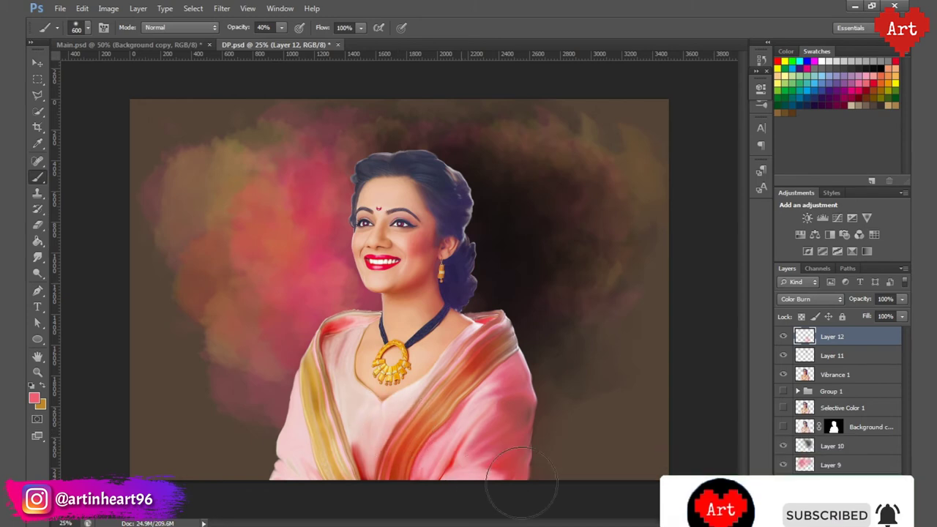
left_click_drag(322, 418, 313, 356)
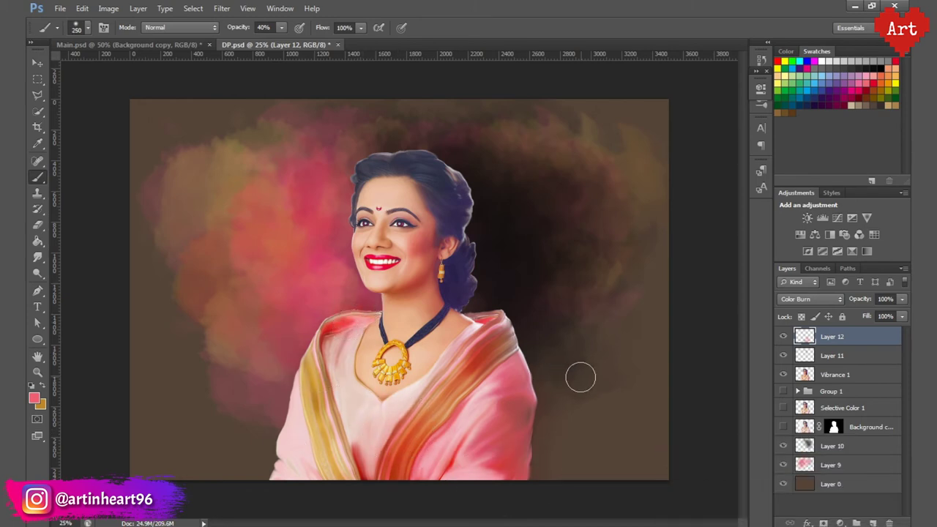
left_click(761, 60)
left_click(710, 125)
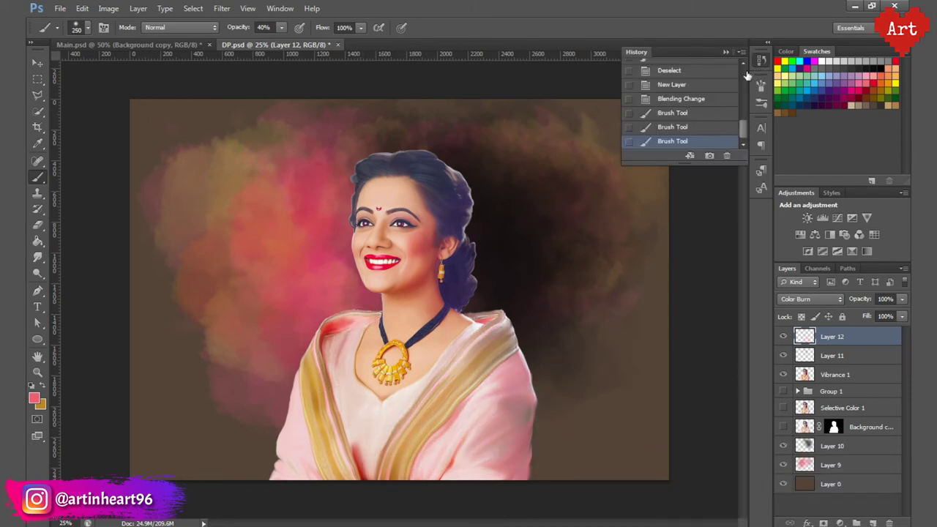
- Repaint the saree pink inside the woman's outline selection, deselect, and save DP.psd
left_click(804, 407, "ctrl")
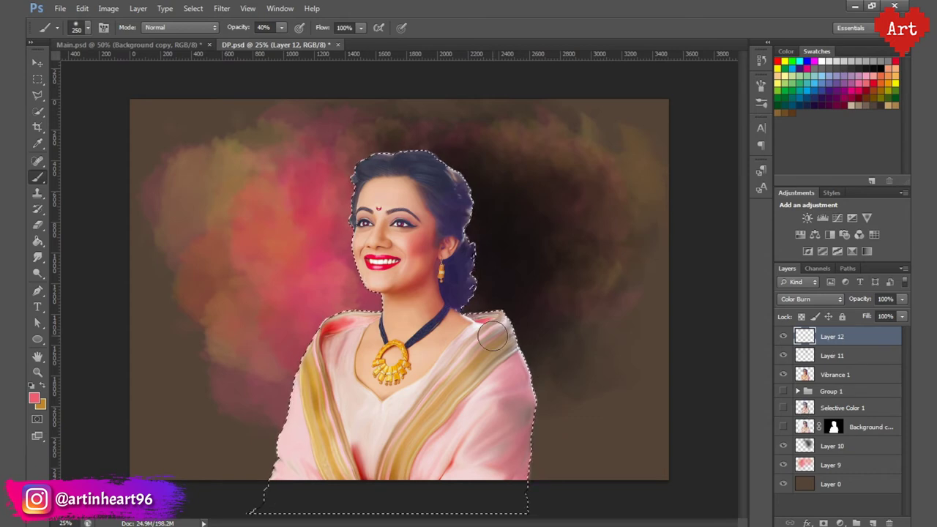
key("bracketright")
key("bracketright")
key("bracketright")
mouse_move(485, 341)
left_mouse_down()
mouse_move(492, 379)
mouse_move(469, 447)
mouse_move(440, 397)
mouse_move(313, 386)
mouse_move(327, 333)
left_mouse_up()
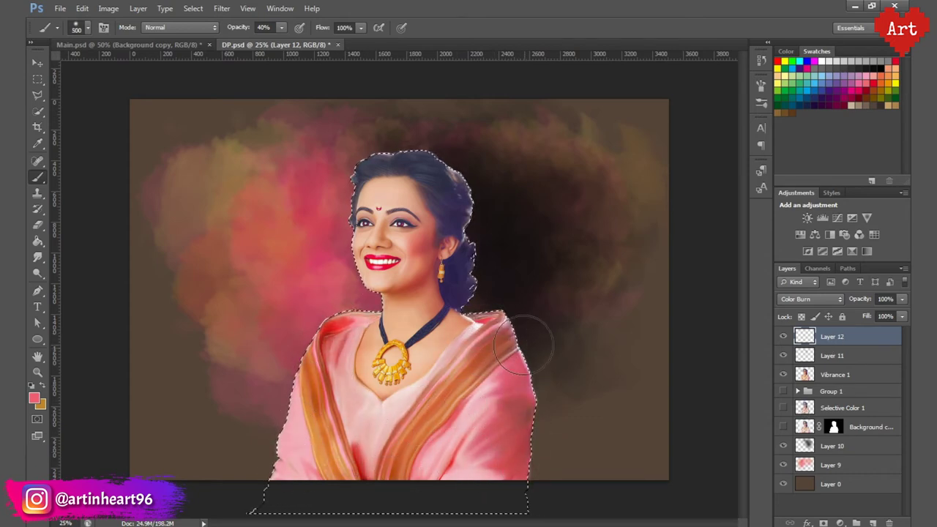
key("ctrl+d")
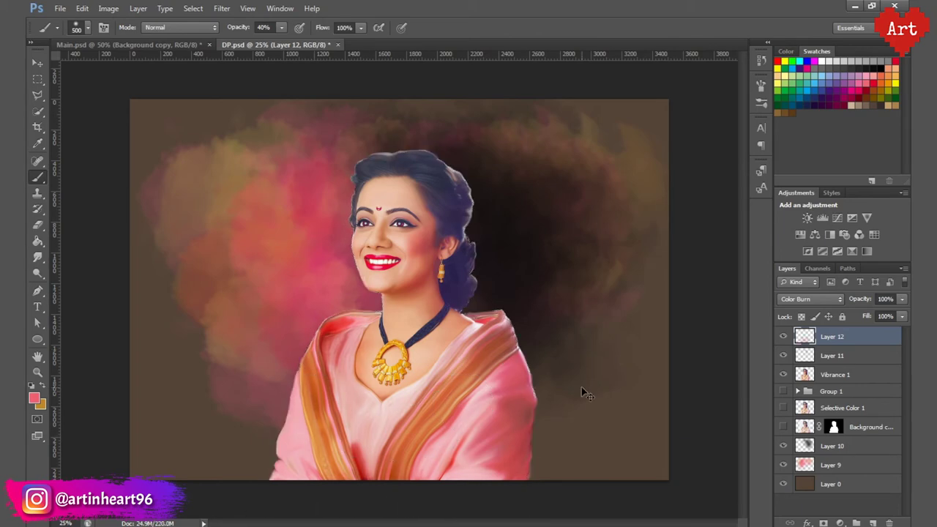
key("ctrl+s")
left_click_drag(435, 189, 418, 183)
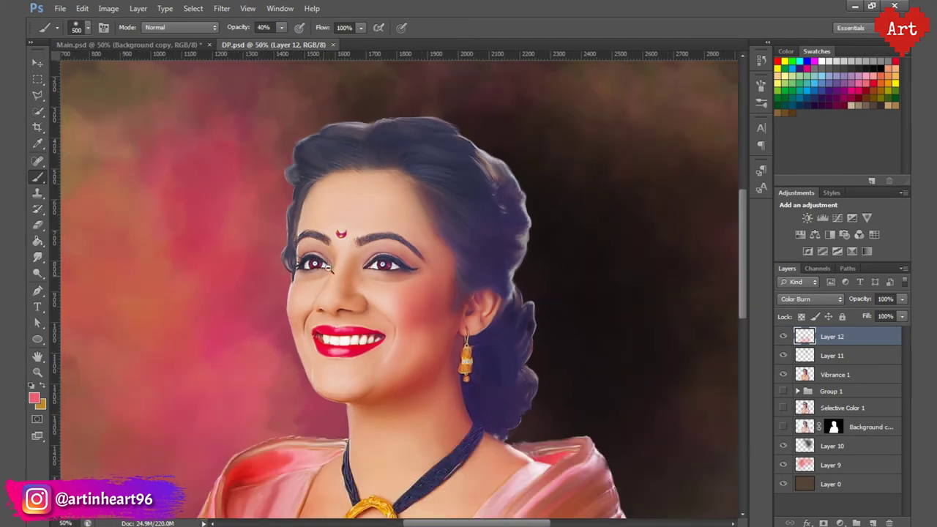
left_click_drag(330, 267, 278, 268)
- Switch to Layer 9 with a textured 700 px brush tip and save DP.psd
left_click(831, 465)
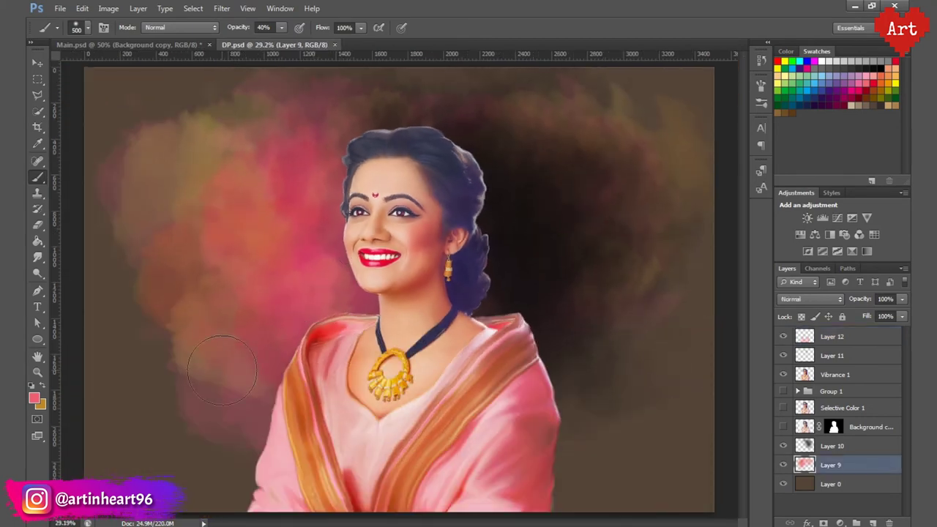
left_click(87, 28)
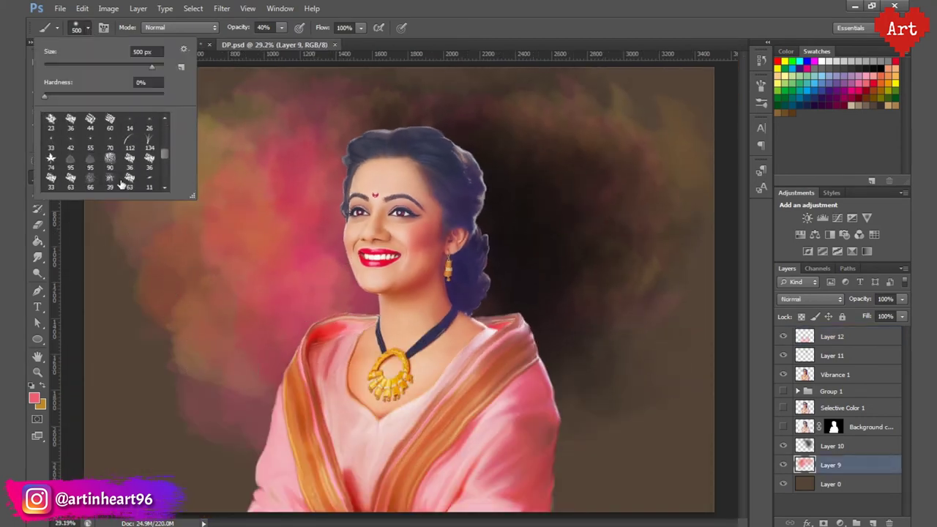
double_click(115, 181)
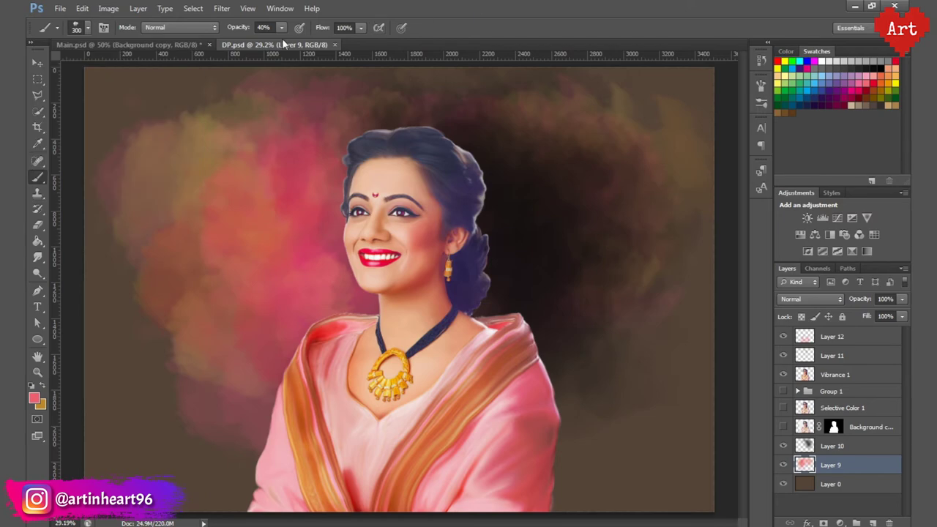
left_click(35, 399)
left_click(878, 192)
key("bracketright")
key("bracketright")
key("bracketright")
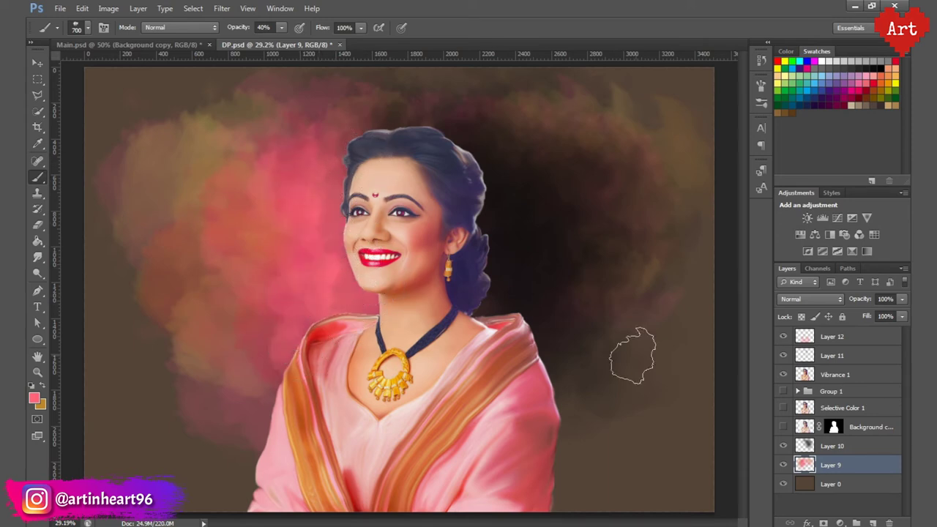
left_click_drag(826, 466, 826, 443)
key("ctrl+z")
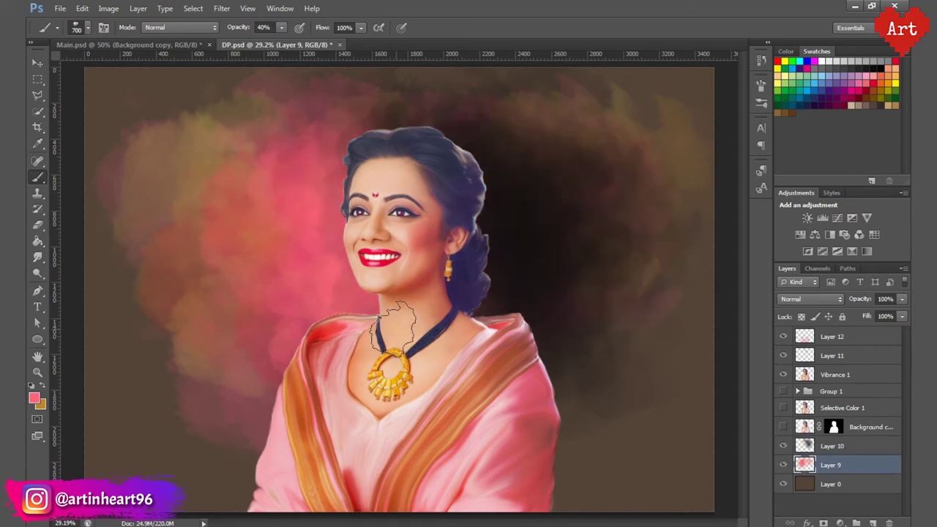
key("ctrl+s")
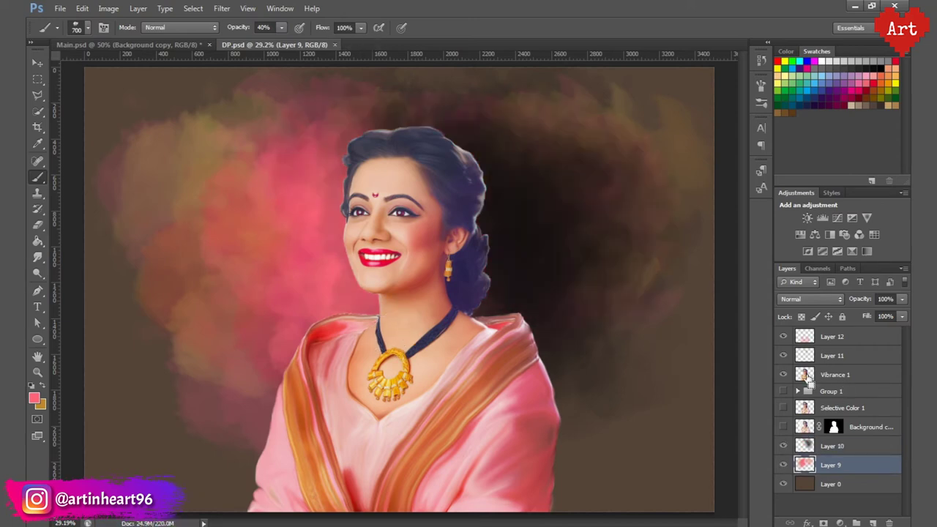
- Load the woman's outline and add Layer 13 with a soft round 300 px brush
left_click(805, 374, "ctrl")
left_click(832, 336)
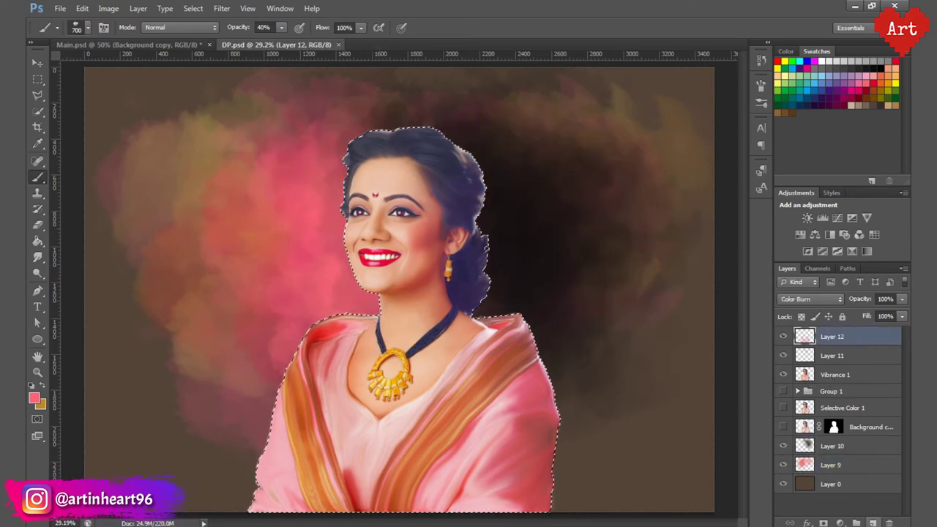
left_click(872, 523)
left_click(87, 27)
scroll(110, 131, "up", 5)
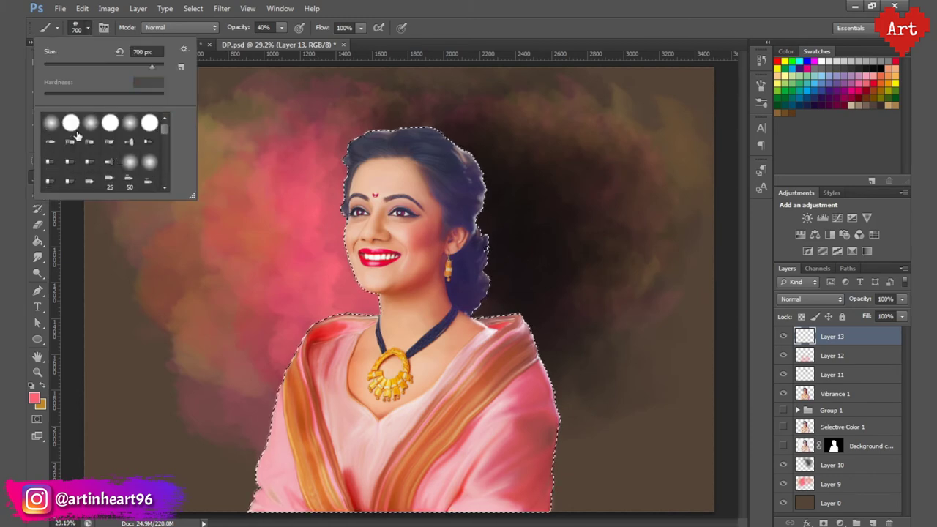
double_click(51, 123)
key("bracketleft")
key("bracketleft")
key("bracketleft")
key("bracketleft")
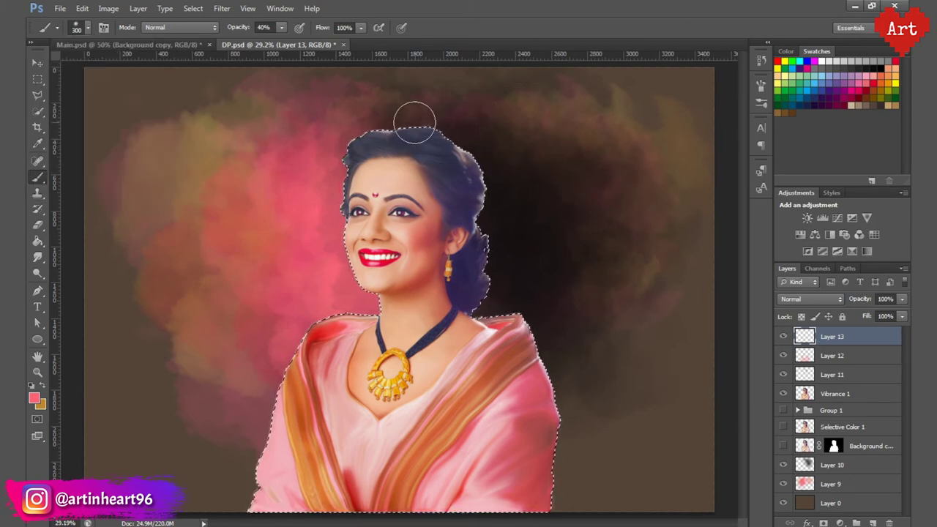
- Paint a pink glow along the right edge of the hair, undoing the first stroke
left_click_drag(412, 109, 497, 229)
key("ctrl+z")
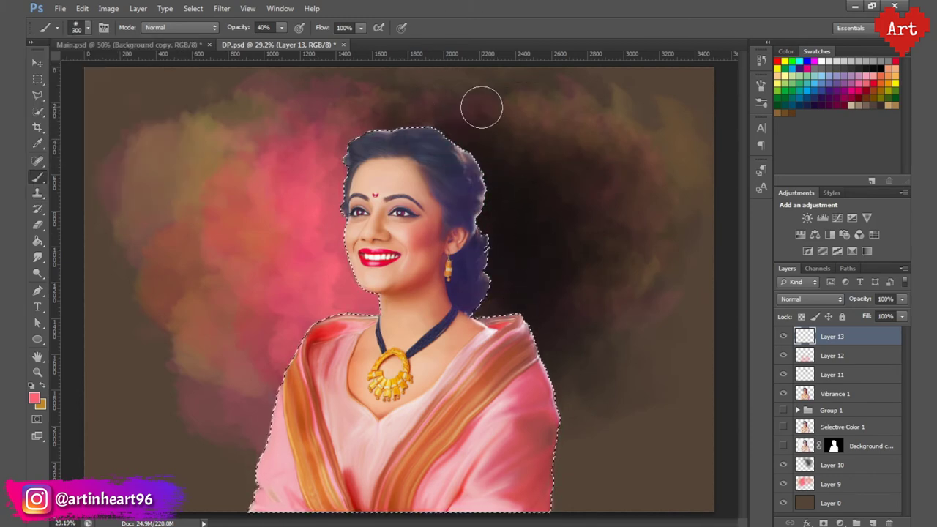
key("bracketleft")
key("bracketleft")
key("bracketleft")
left_click_drag(460, 145, 489, 308)
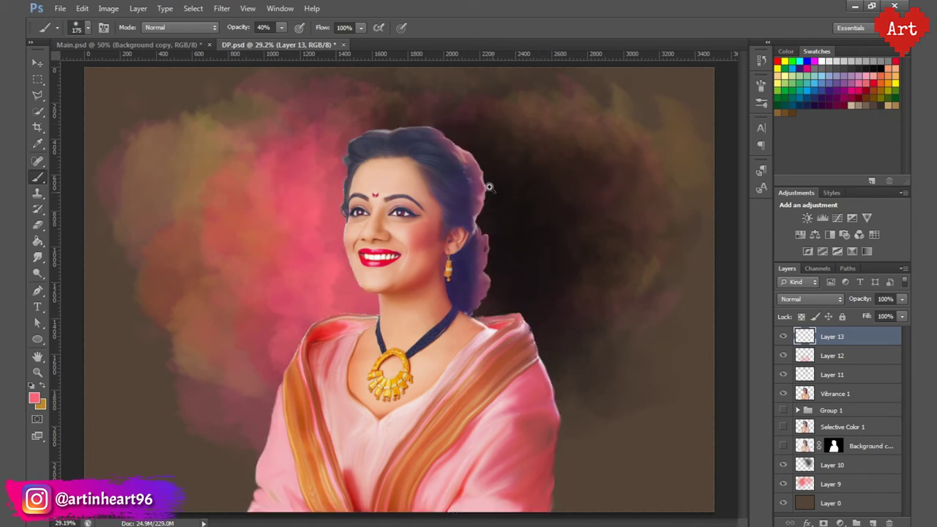
key("ctrl+plus")
key("ctrl+plus")
left_click_drag(488, 183, 495, 249)
- Set Layer 13 to Color Burn and duplicate it as Layer 13 copy
key("ctrl+r")
left_click(805, 394, "ctrl")
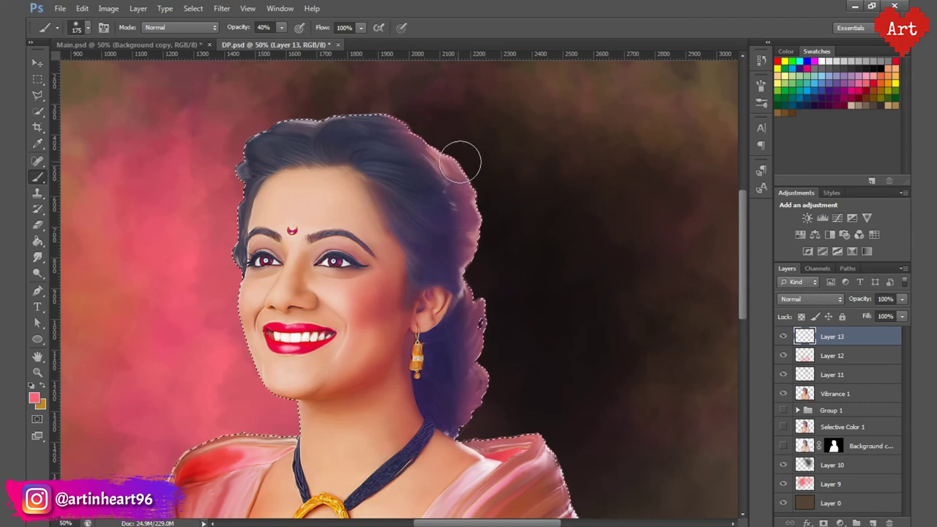
left_click(803, 300)
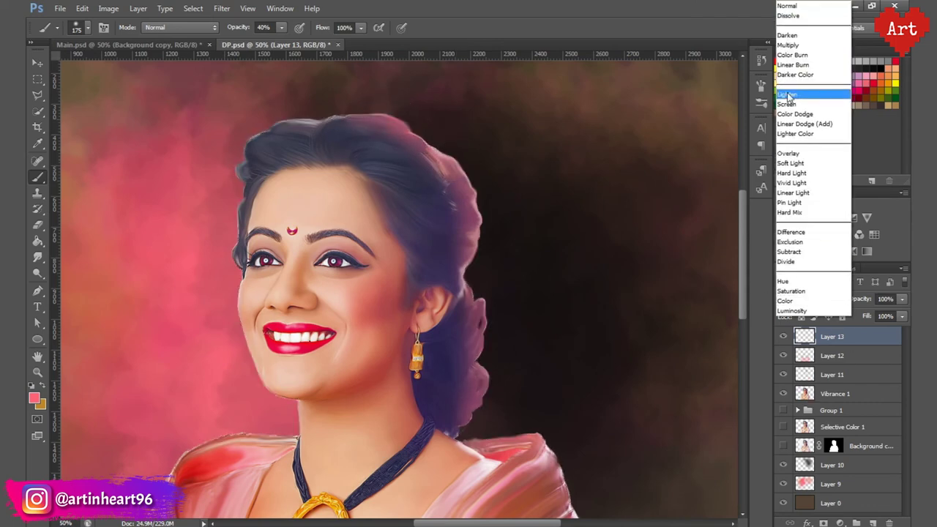
left_click(804, 63)
key("ctrl+h")
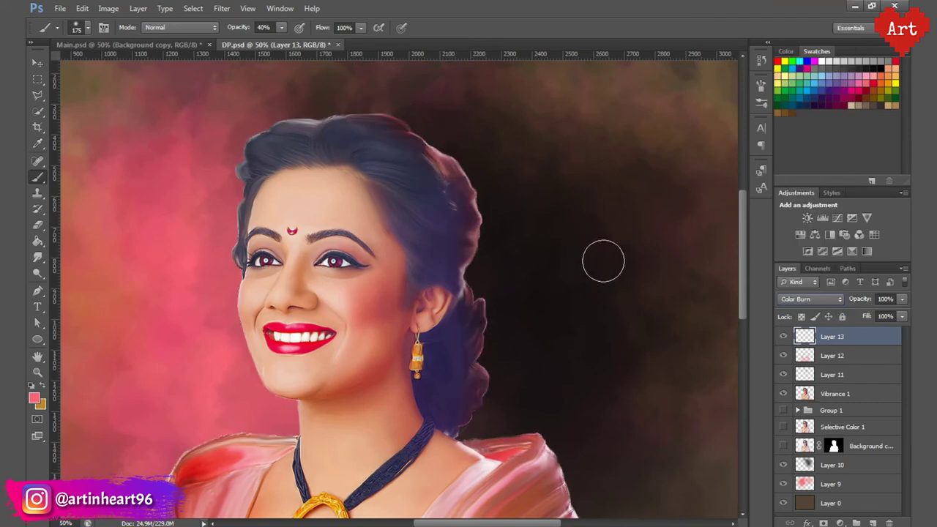
key("ctrl+j")
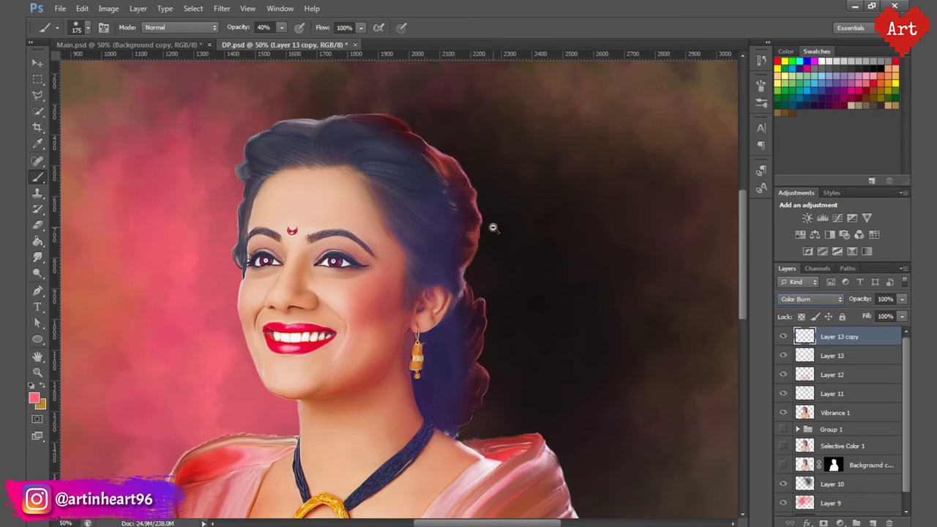
- Delete Layer 13 copy and erase part of the glow near the ear and neck
left_click(492, 228, "alt")
left_click_drag(486, 241, 507, 275)
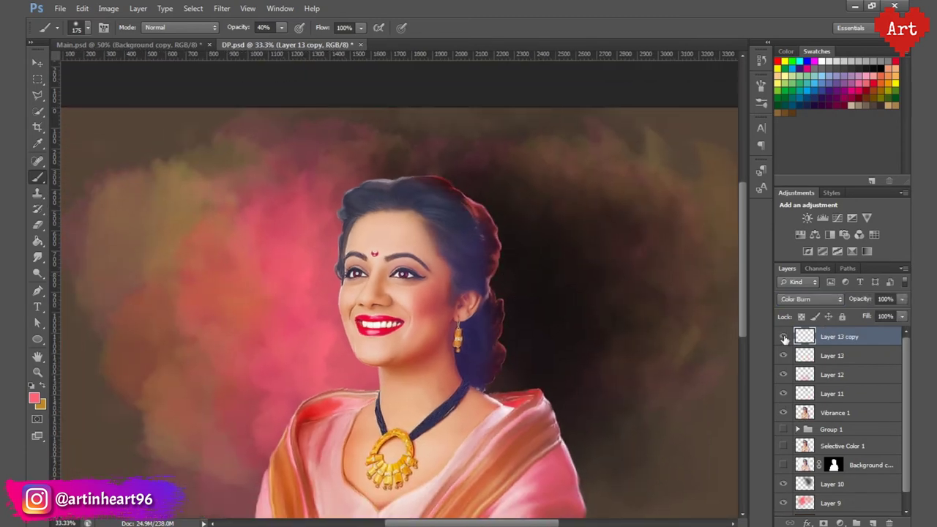
scroll(626, 287, "up", 2)
scroll(579, 254, "up", 1)
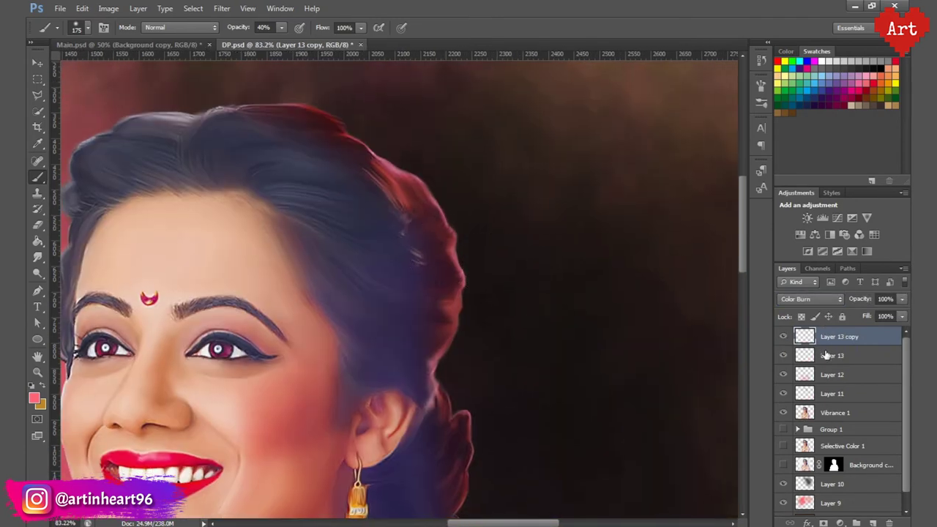
left_click_drag(820, 338, 890, 523)
scroll(665, 307, "up", 3)
left_click(38, 225)
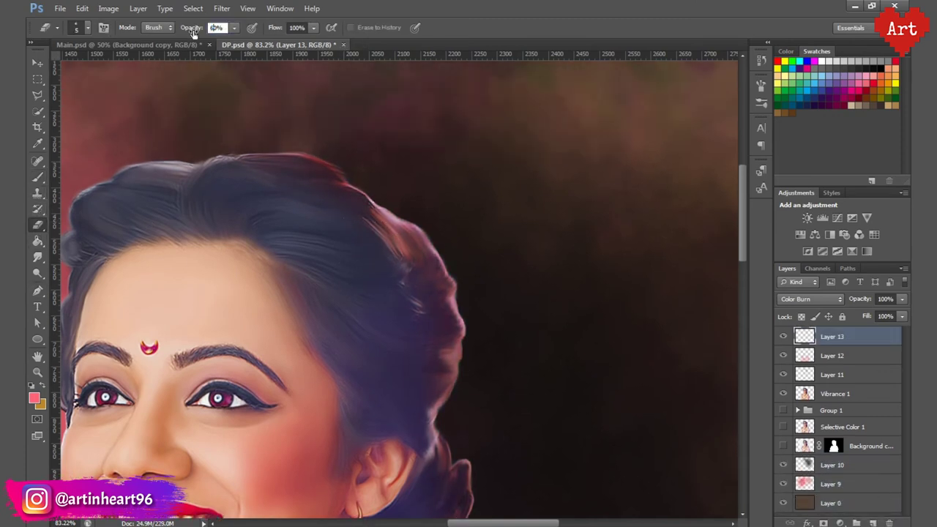
key("bracketright")
key("bracketright")
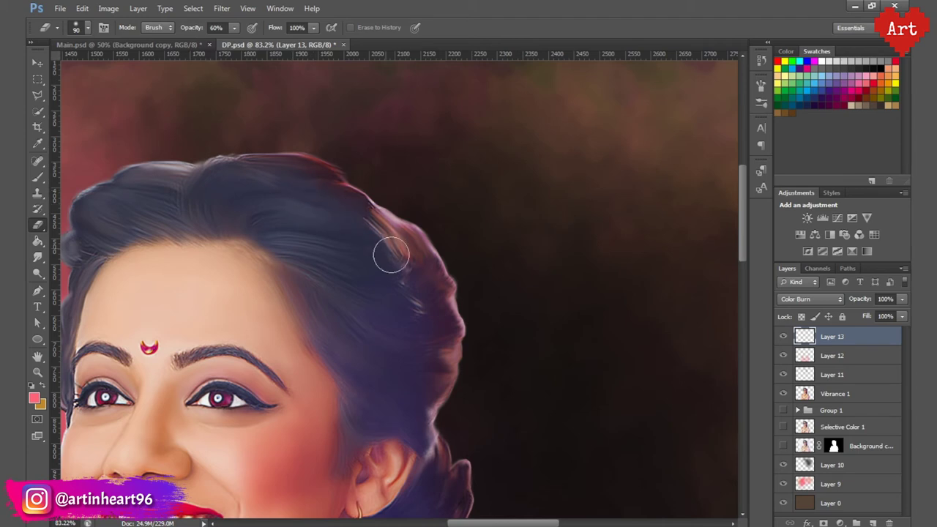
left_click_drag(410, 450, 425, 254)
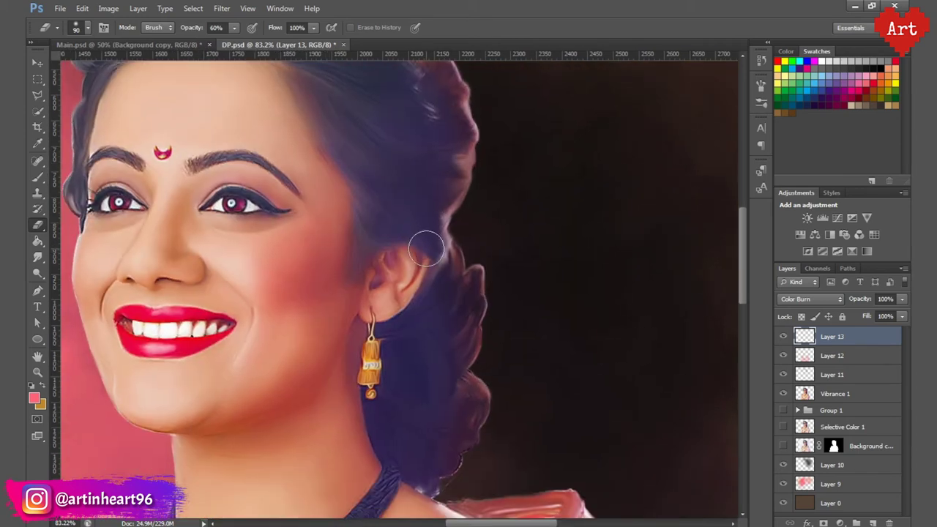
left_click_drag(438, 444, 432, 387)
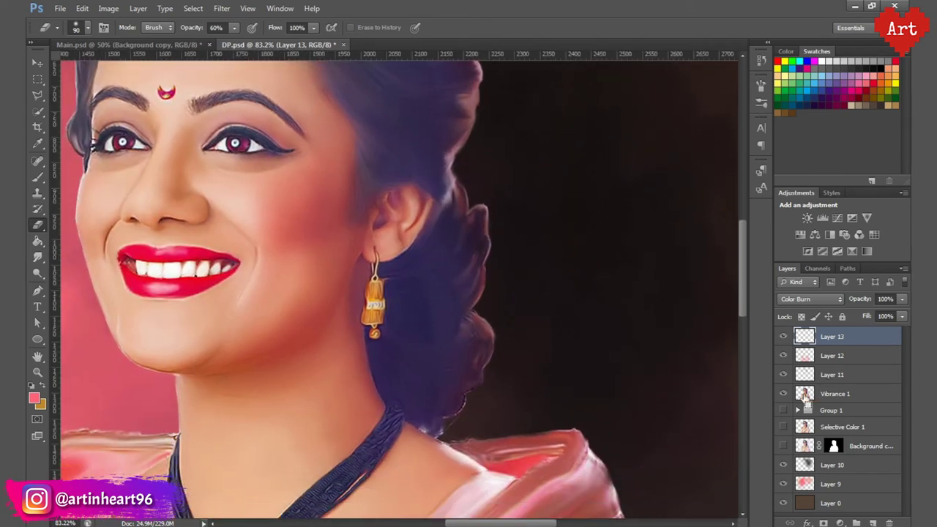
key("b")
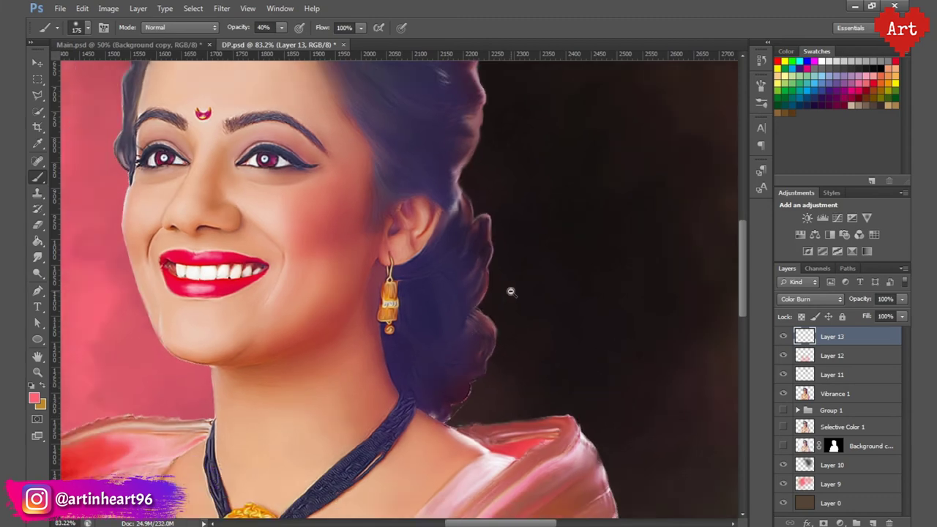
- Duplicate Layer 13 again and set the copy to Color Burn after trying Soft Light and Screen
left_click(510, 292, "ctrl+alt")
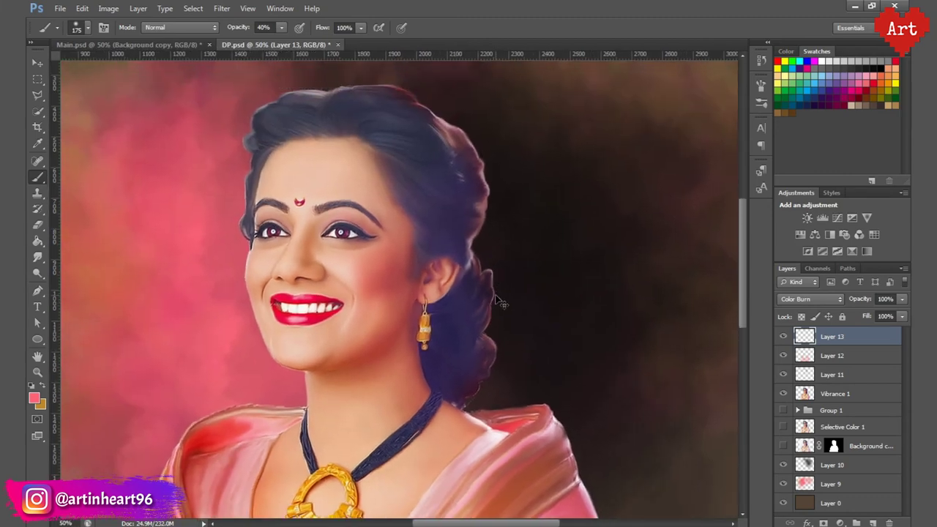
left_click(786, 336)
left_click(785, 336)
key("ctrl+j")
left_click(811, 299)
left_click(800, 169)
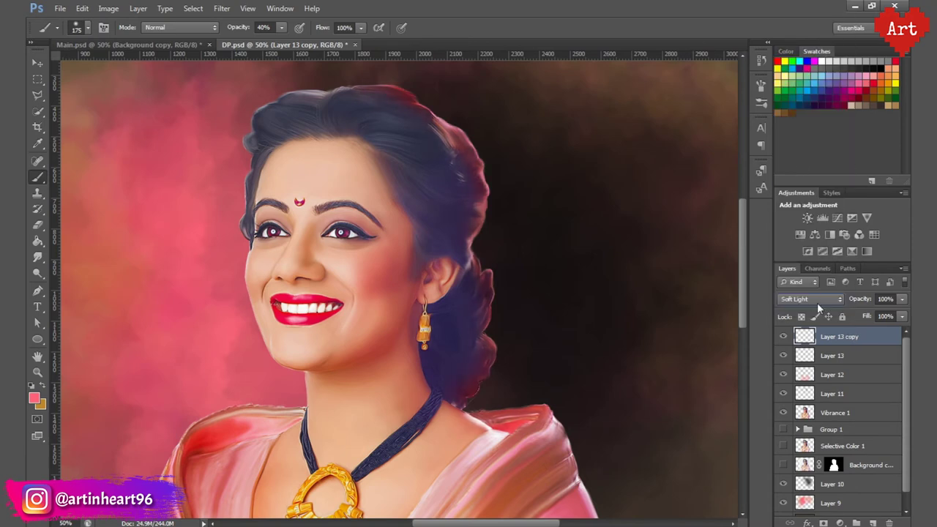
left_click(818, 301)
left_click(806, 101)
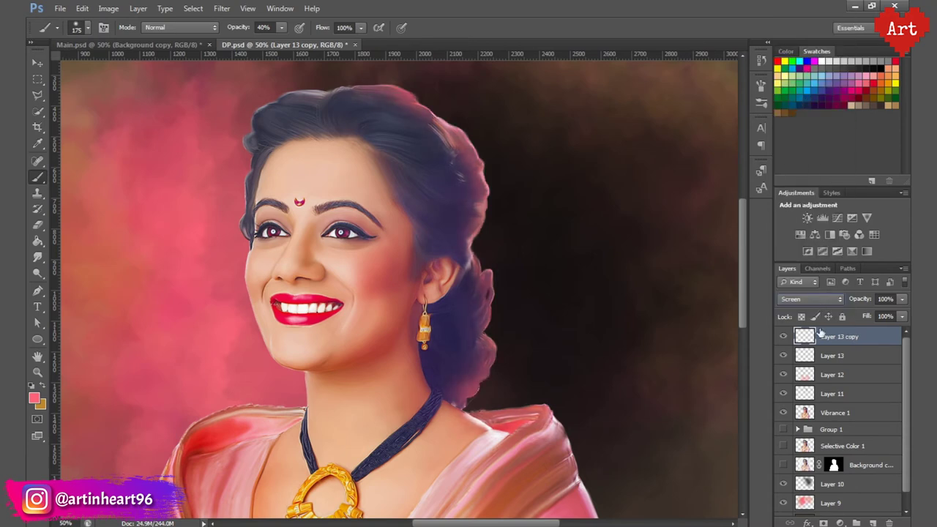
left_click(811, 299)
left_click(795, 63)
- Toggle Layers 13 and 11 off and on to compare the glow on the full portrait
left_click(500, 166, "alt")
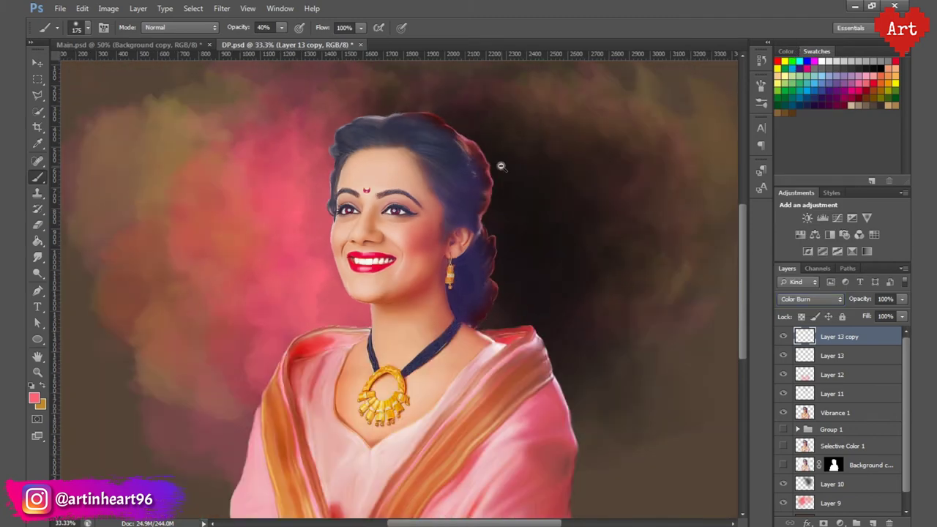
scroll(494, 167, "up", 5)
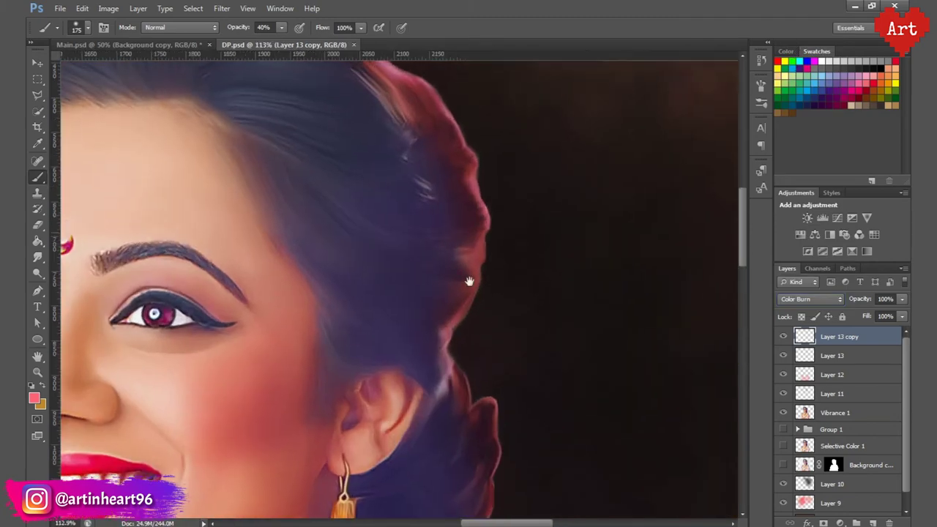
scroll(464, 303, "down", 2)
left_click(783, 355)
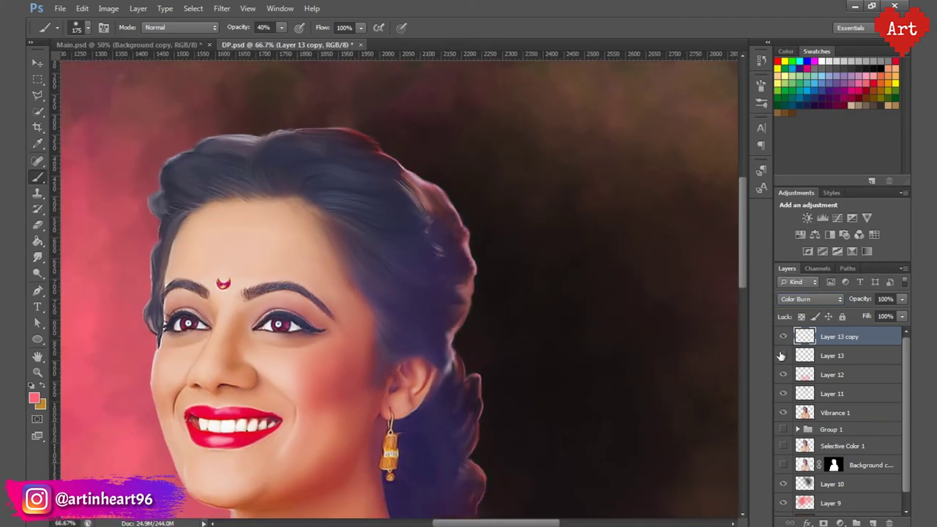
left_click(783, 355)
left_click(783, 394)
left_click(783, 394)
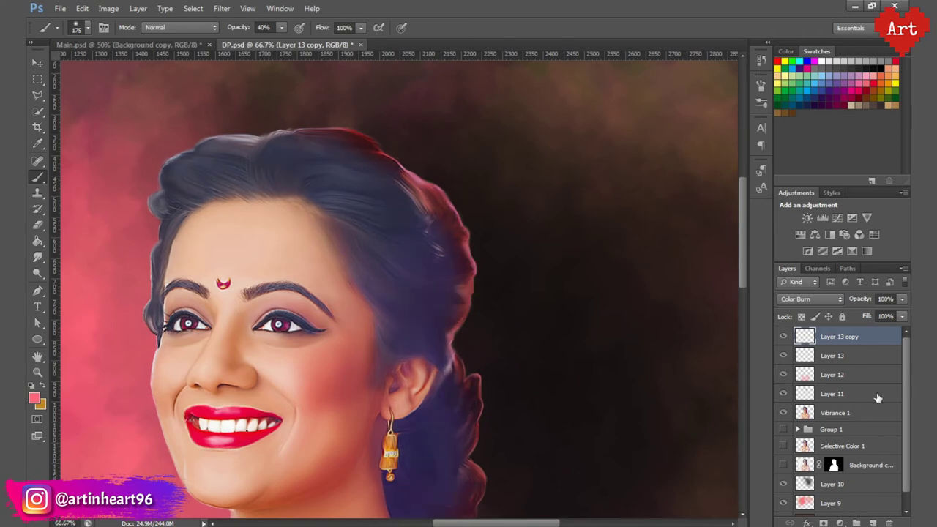
left_click(874, 398)
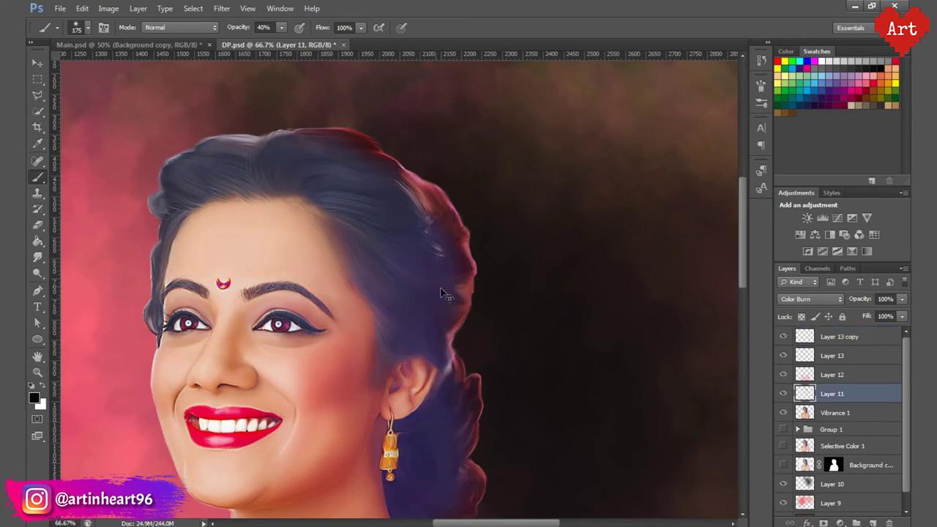
- Load the woman's outline and add Layer 14 with a 90 px brush at 10% opacity
scroll(390, 237, "down", 1)
left_click(804, 412, "ctrl")
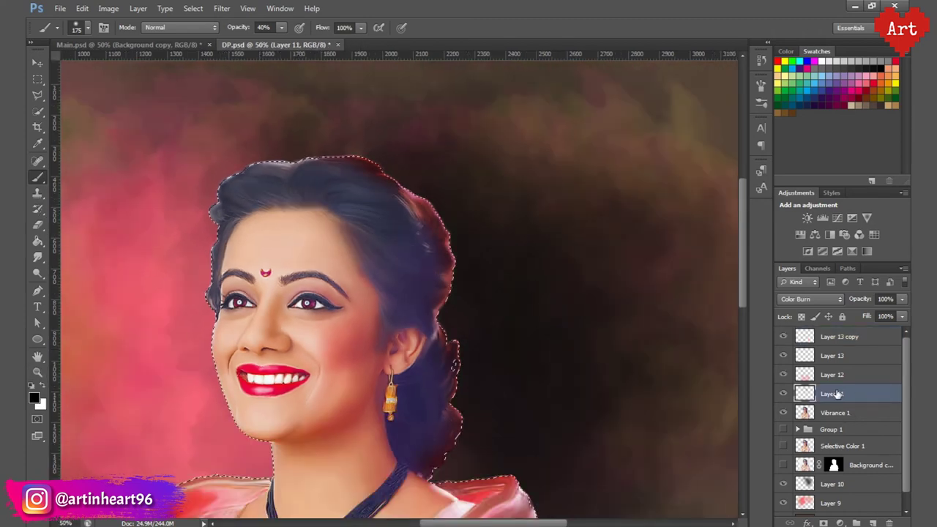
key("ctrl+shift+alt+n")
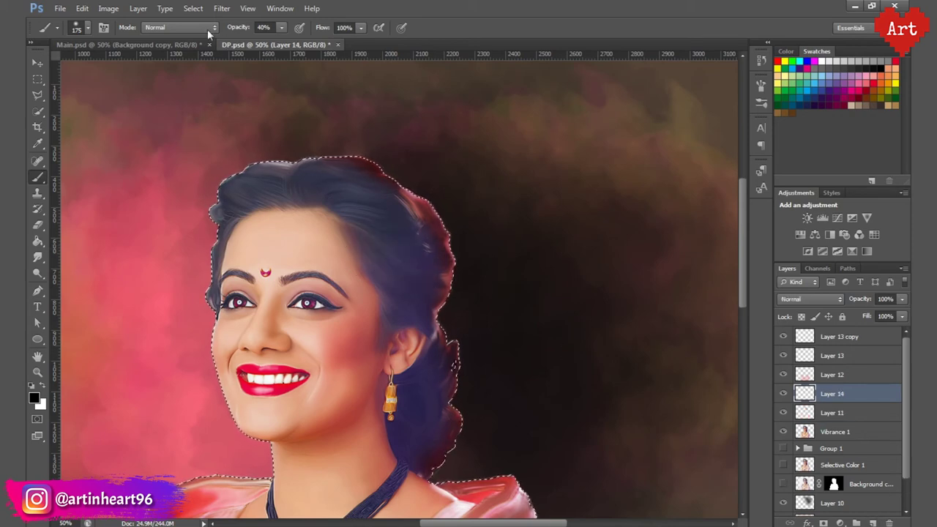
left_click_drag(252, 28, 244, 29)
key("1")
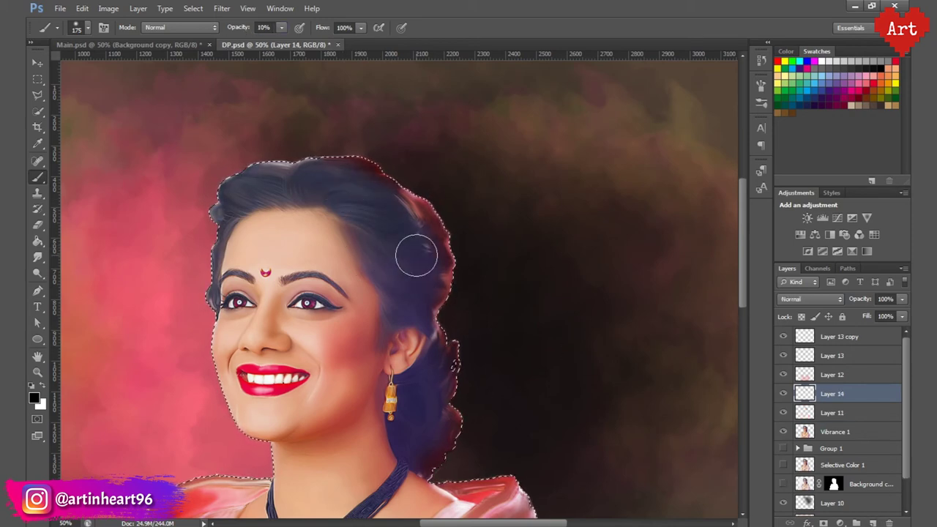
left_click_drag(418, 300, 459, 326)
key("bracketleft")
key("bracketleft")
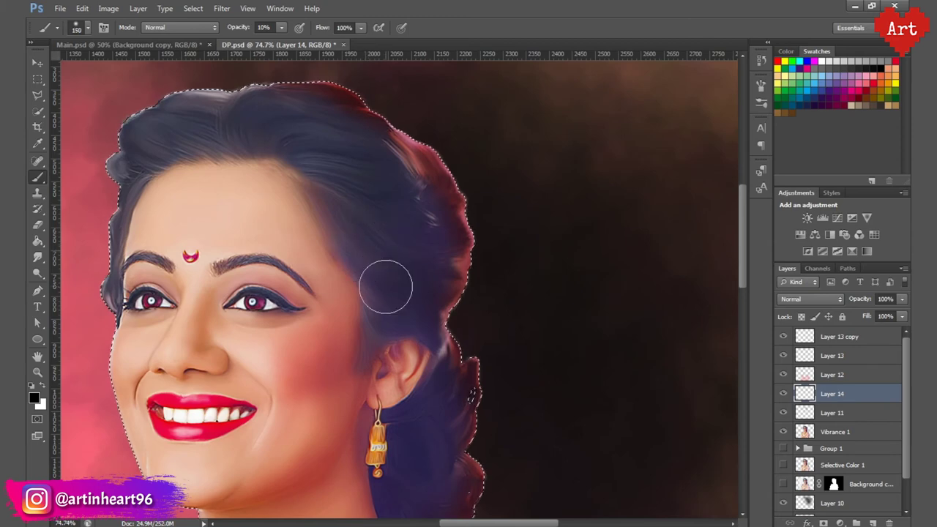
key("bracketleft")
key("bracketleft")
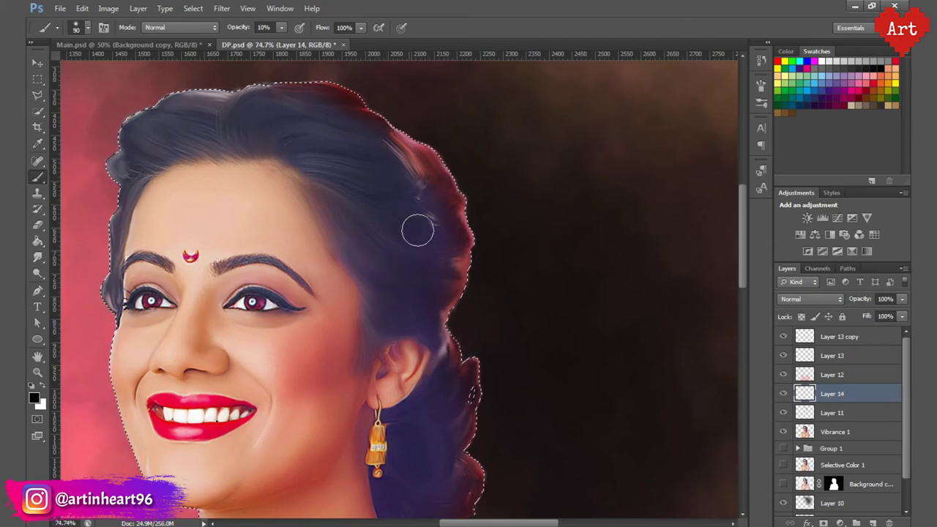
- Paint softly along the hair outline, deselect, and save the document
scroll(410, 307, "down", 3)
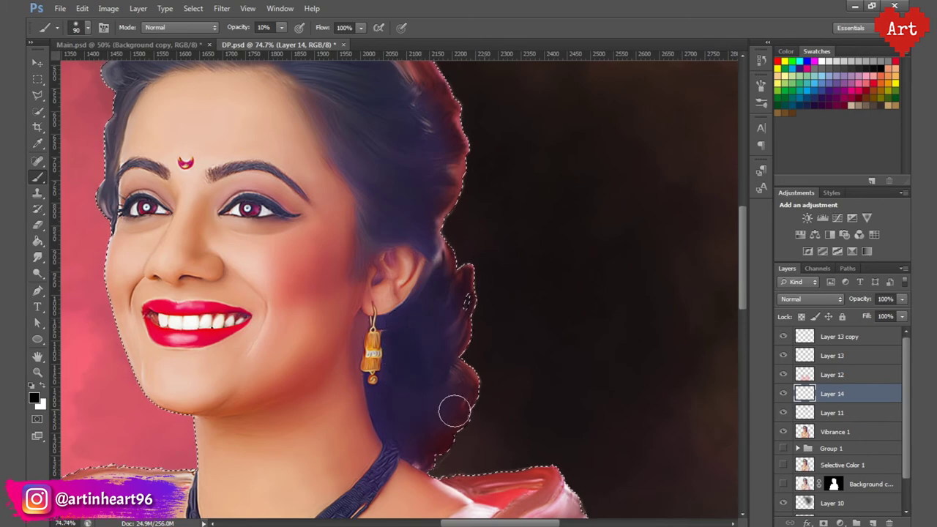
scroll(381, 242, "down", 1)
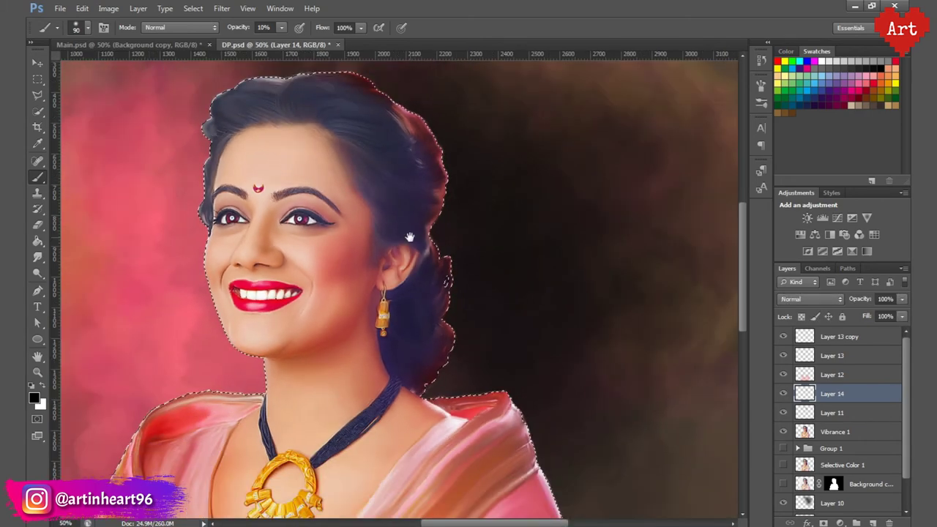
left_click_drag(381, 241, 484, 396)
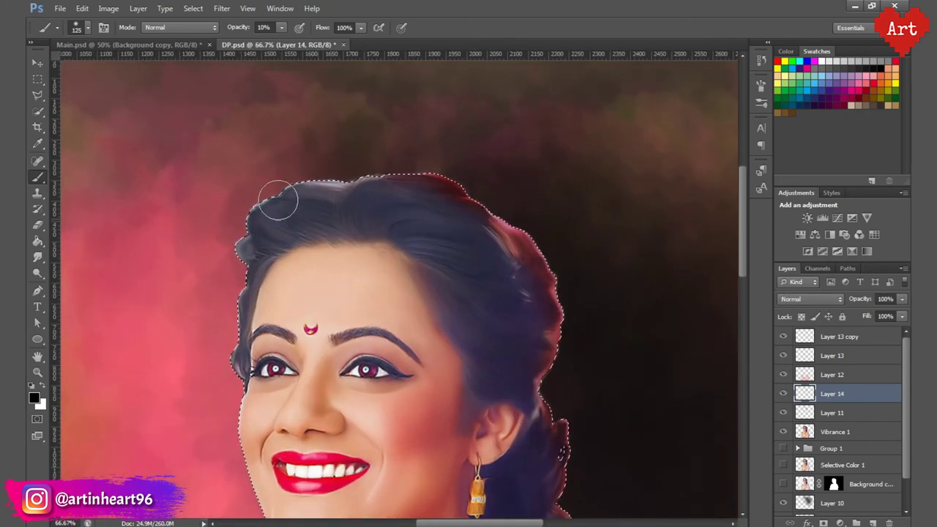
key("bracketright")
key("bracketright")
key("ctrl+d")
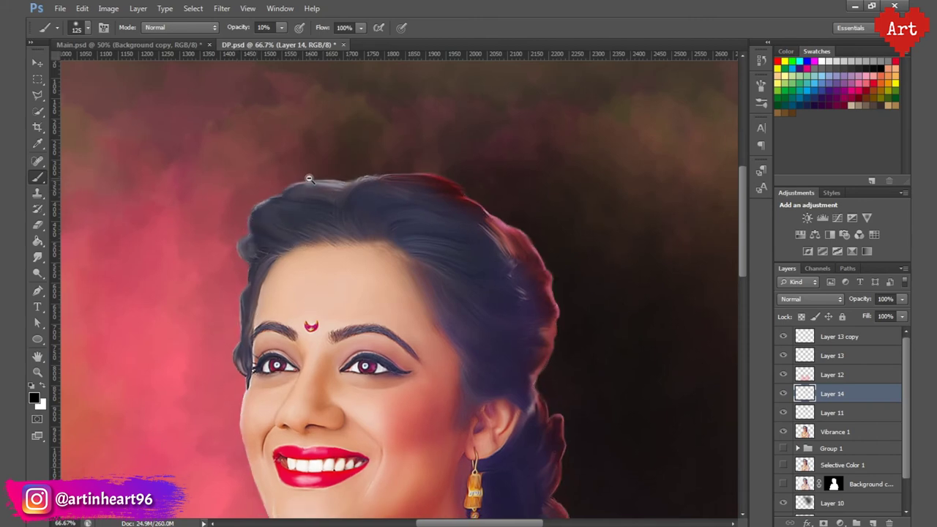
key("ctrl+minus")
key("ctrl+minus")
key("ctrl+minus")
key("ctrl+s")
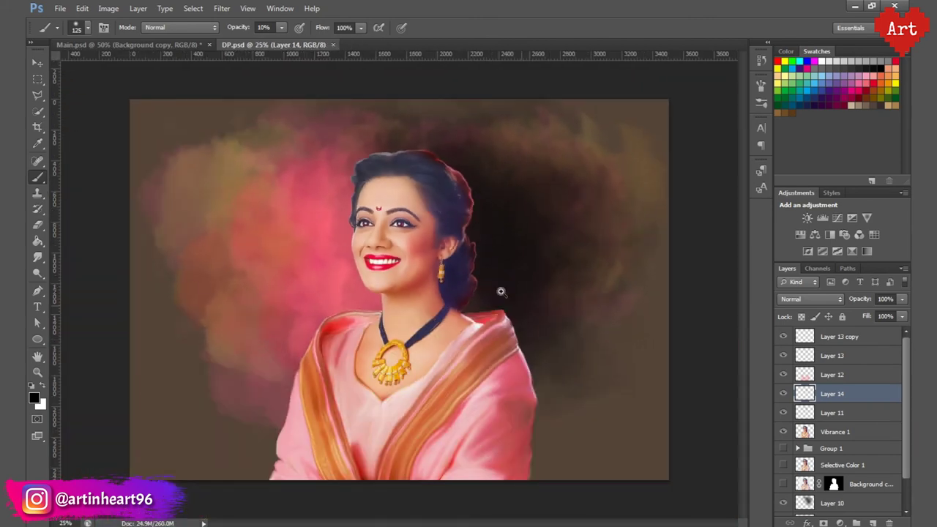
left_click(832, 502)
- Pick the Eraser and create an empty Layer 15 above Group 1
left_click(45, 225)
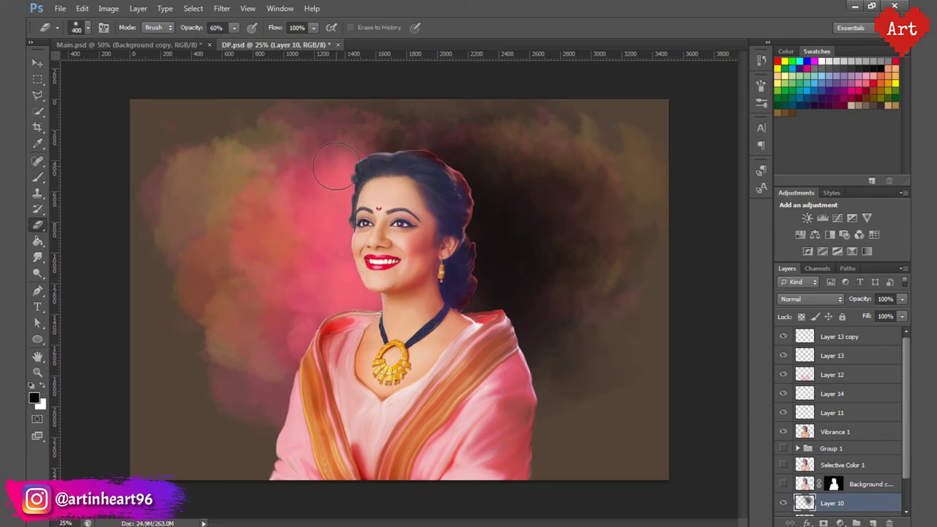
scroll(437, 235, "up", 1)
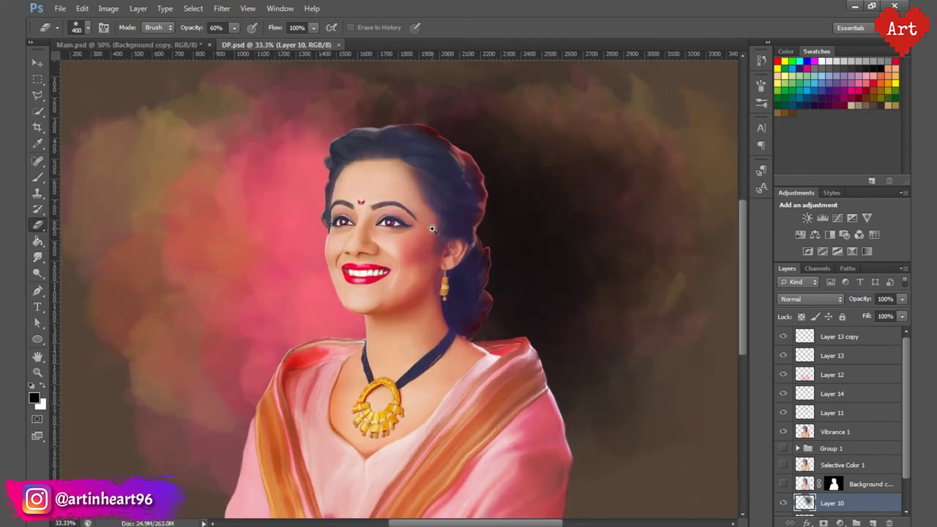
scroll(437, 249, "up", 1)
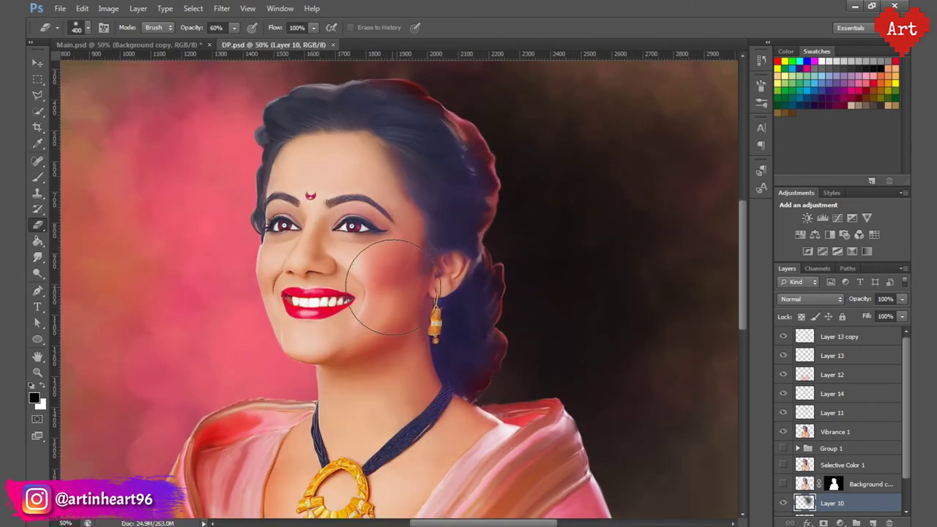
scroll(356, 348, "up", 3)
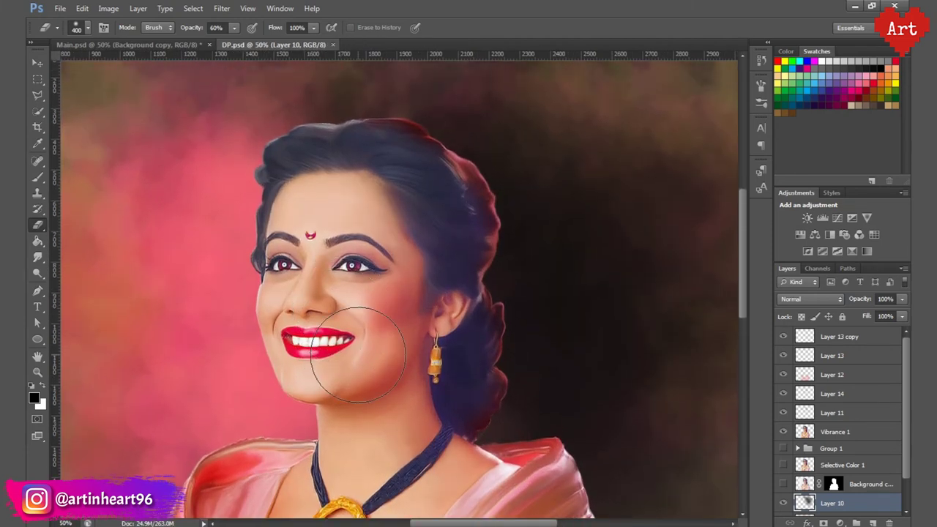
key("ctrl+shift+alt+n")
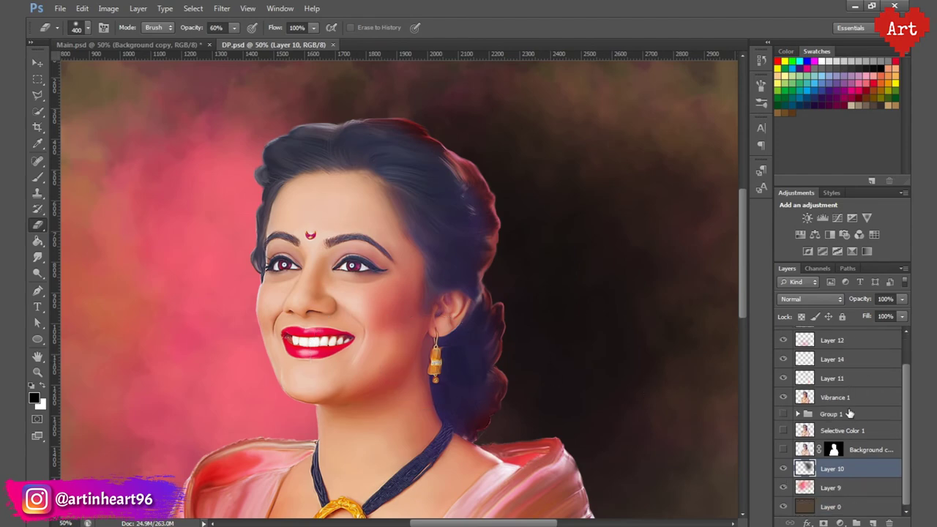
key("ctrl+bracketright")
key("ctrl+bracketright")
key("ctrl+bracketright")
- Sample the pink from the background with the Eyedropper as the painting colour
key("i")
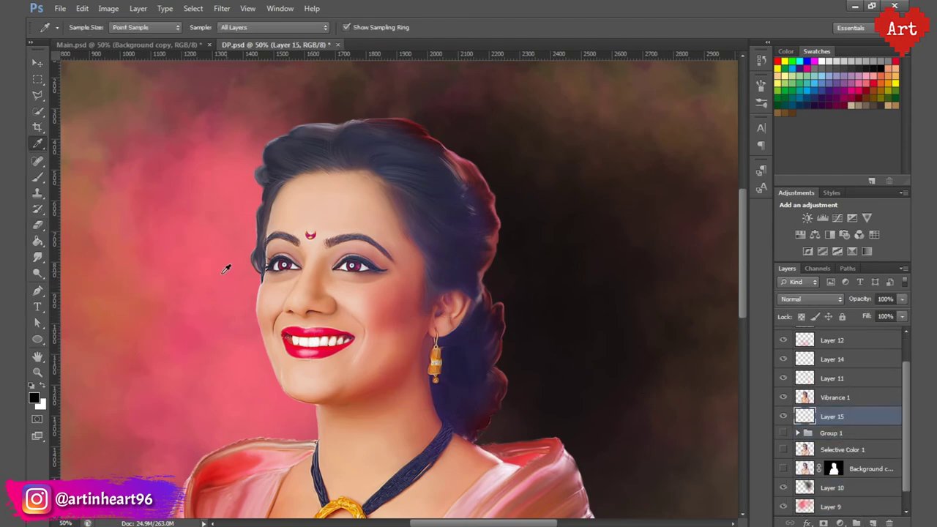
left_click(242, 264)
left_click(34, 398)
left_click(896, 193)
scroll(125, 169, "down", 1)
- Switch to a small 1 px Brush at 100% opacity
key("b")
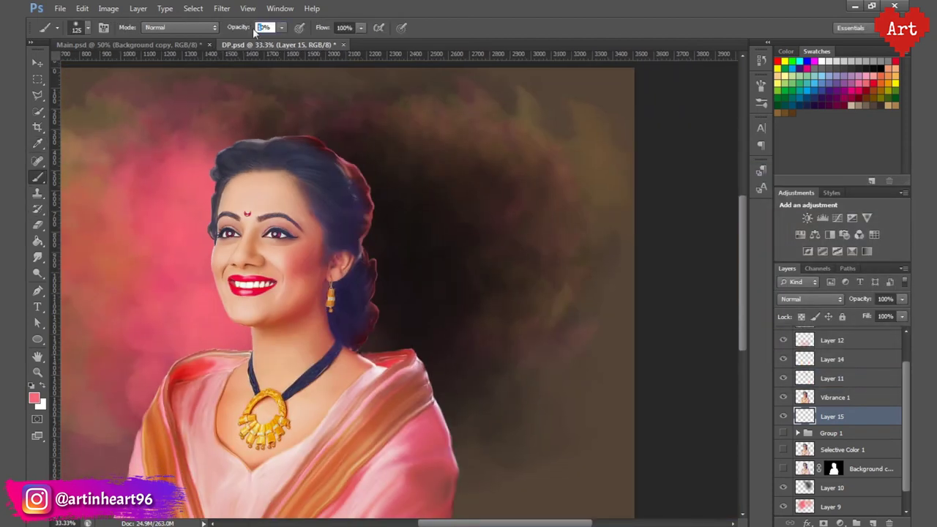
key("bracketleft")
scroll(376, 173, "up", 1)
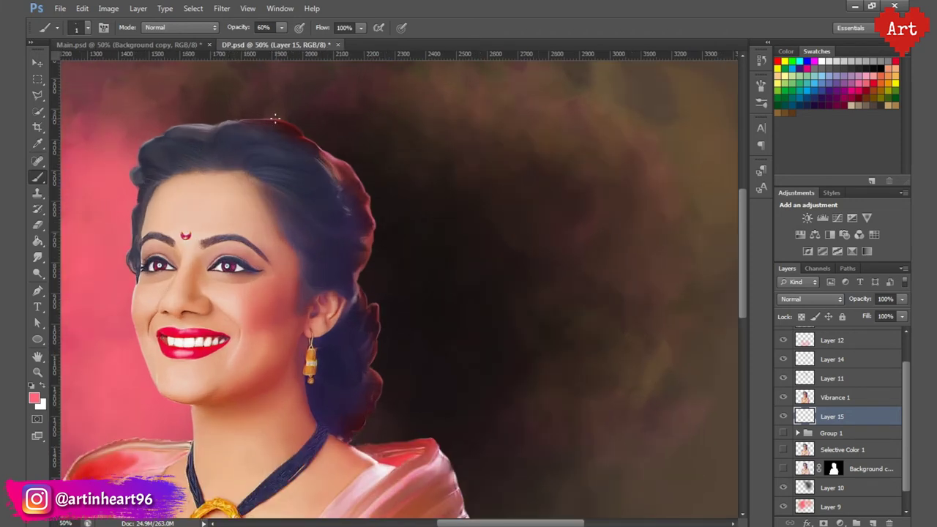
left_click(247, 28)
left_click_drag(247, 29, 252, 29)
key("0")
- Paint fine pink strands along the top and right edge of the hair
scroll(318, 114, "up", 1)
key("ctrl+z")
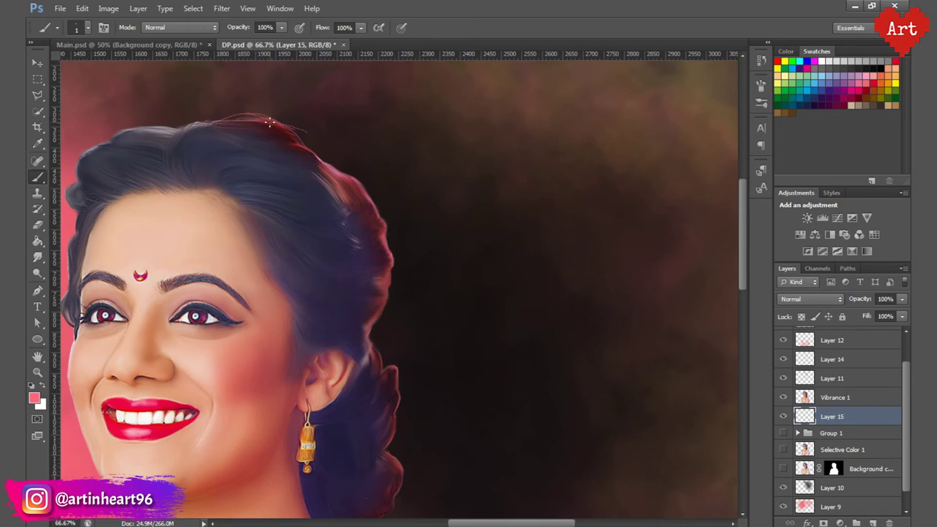
left_click_drag(269, 123, 319, 144)
left_click_drag(256, 116, 327, 150)
key("ctrl+z")
left_click_drag(280, 119, 327, 159)
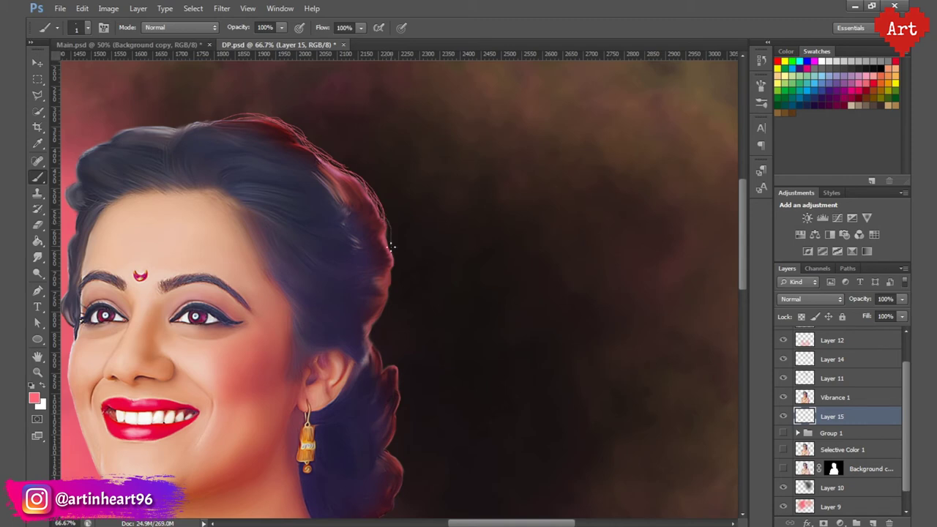
left_click_drag(392, 247, 389, 239)
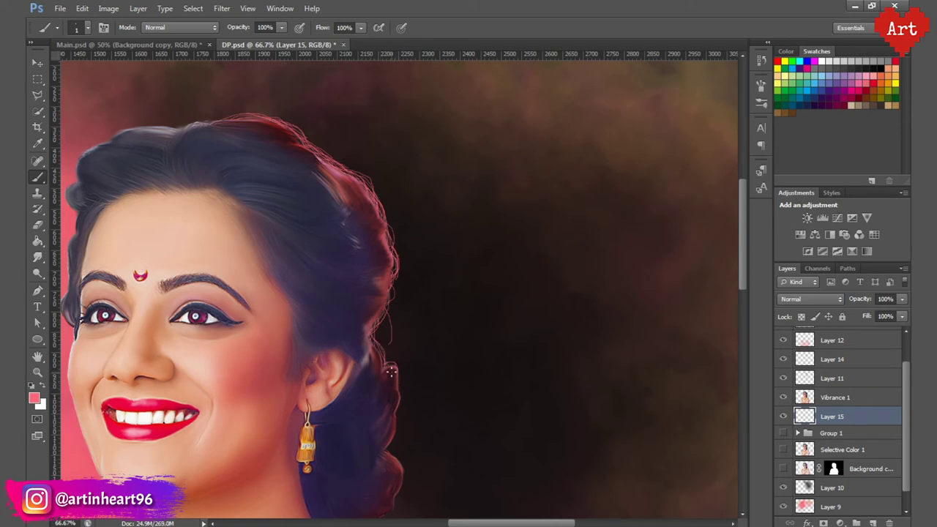
- Paint pink rim-light strands along the hair top and down its right edge toward the neck
mouse_move(402, 381)
left_mouse_down()
mouse_move(430, 286)
mouse_move(436, 303)
left_mouse_up()
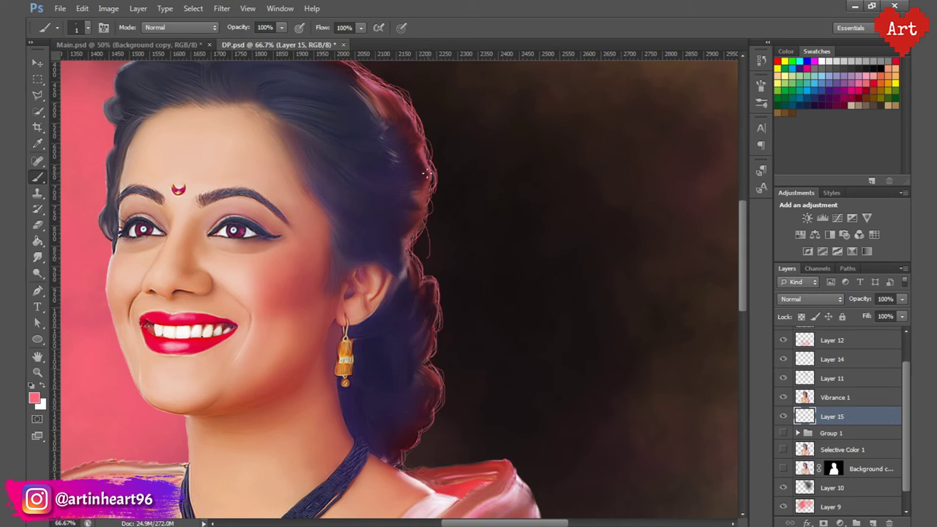
scroll(448, 182, "down", 2)
scroll(448, 194, "down", 2)
scroll(461, 209, "up", 2)
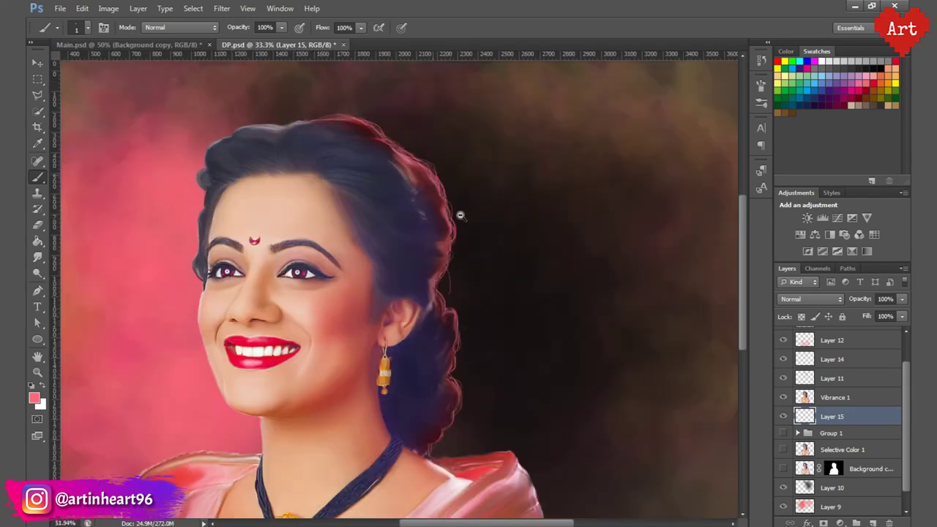
left_click_drag(329, 115, 382, 134)
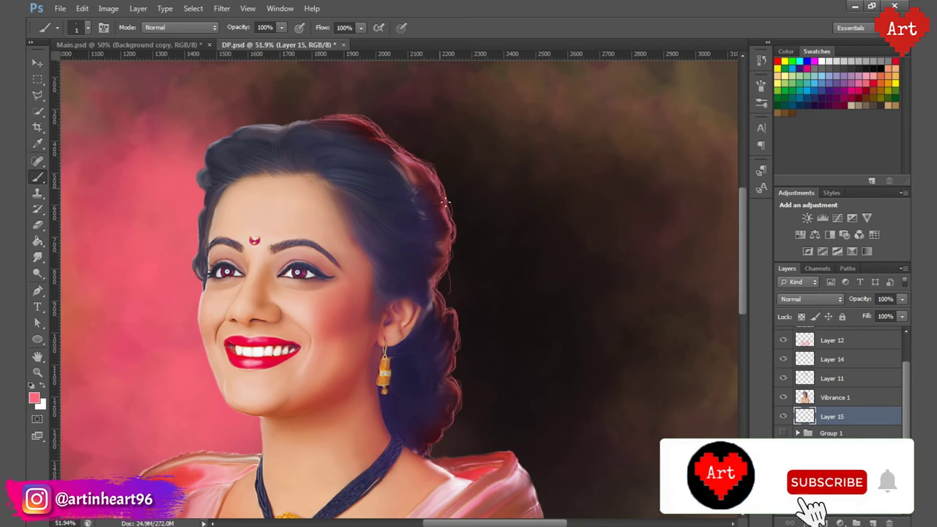
left_click_drag(430, 183, 443, 272)
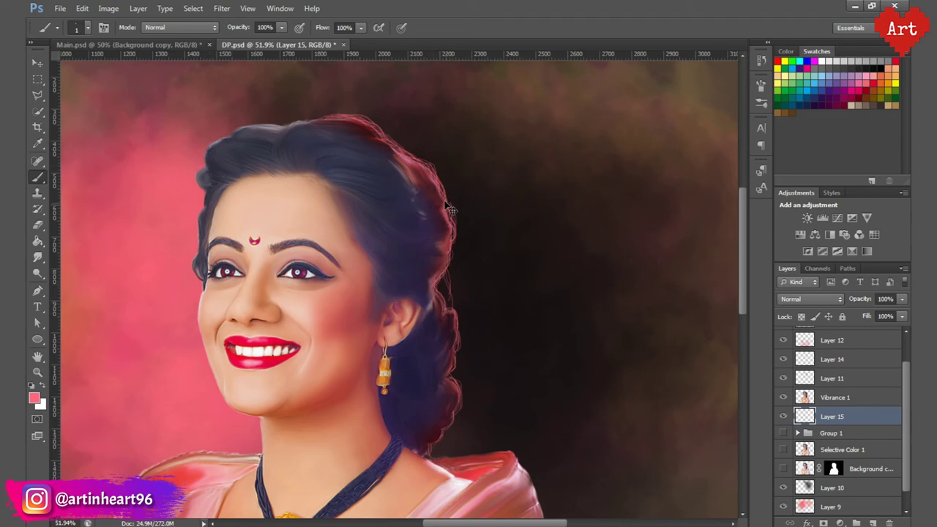
left_click_drag(450, 210, 449, 254)
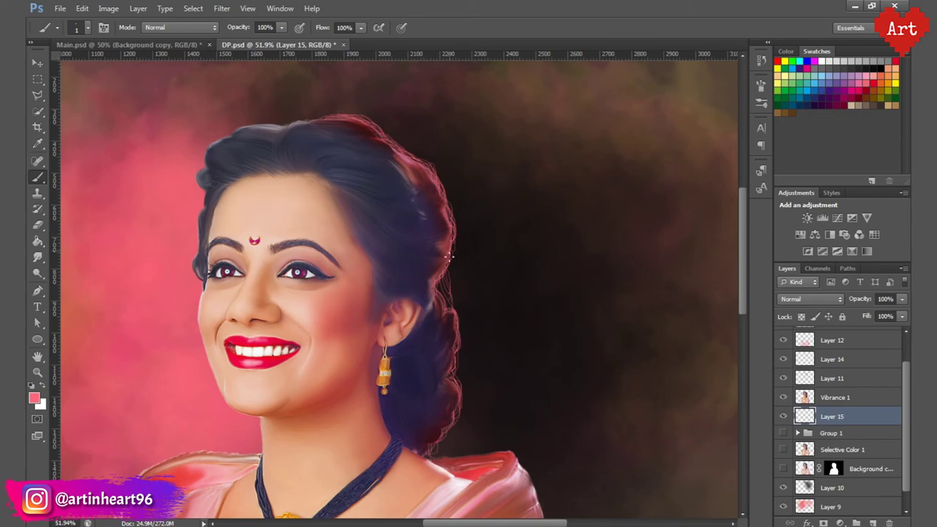
left_click(497, 217, "alt")
left_click(489, 179, "alt")
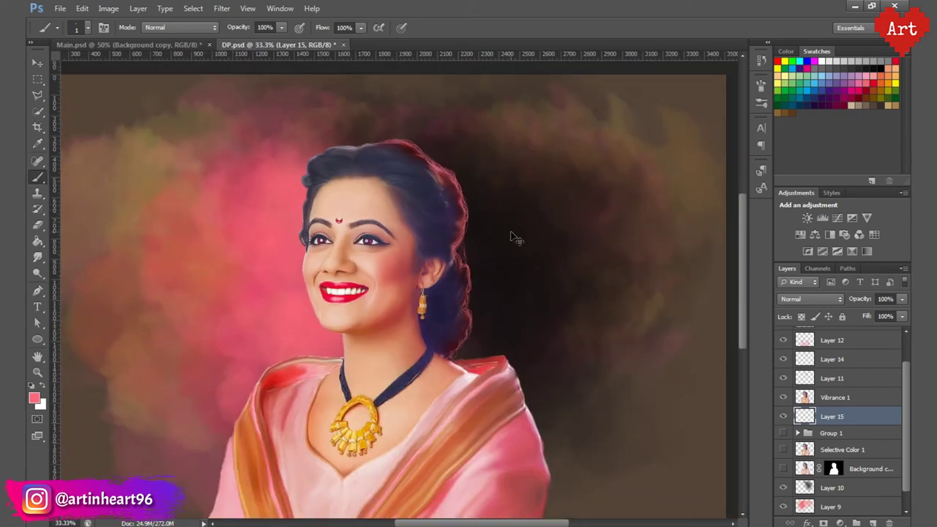
- Duplicate Layer 15 and set the copy's blend mode to Screen
key("ctrl+j")
left_click(813, 299)
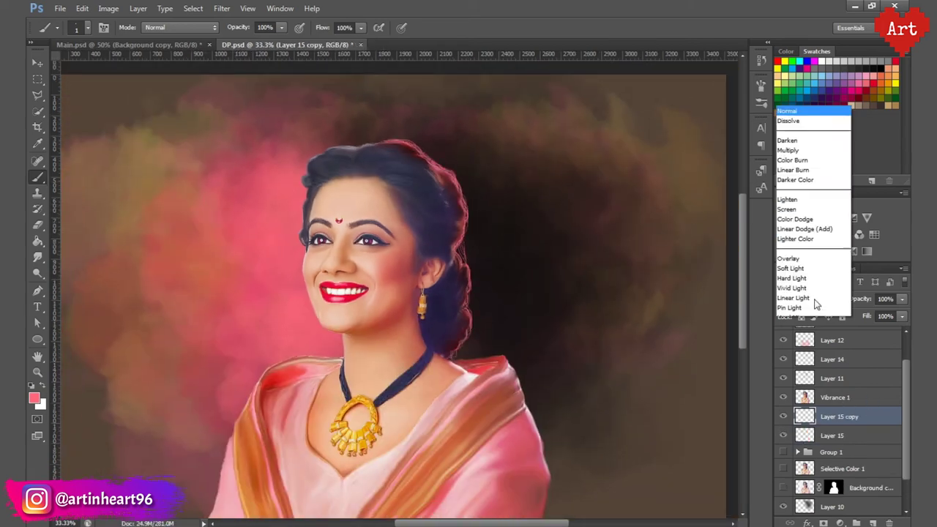
left_click(786, 104)
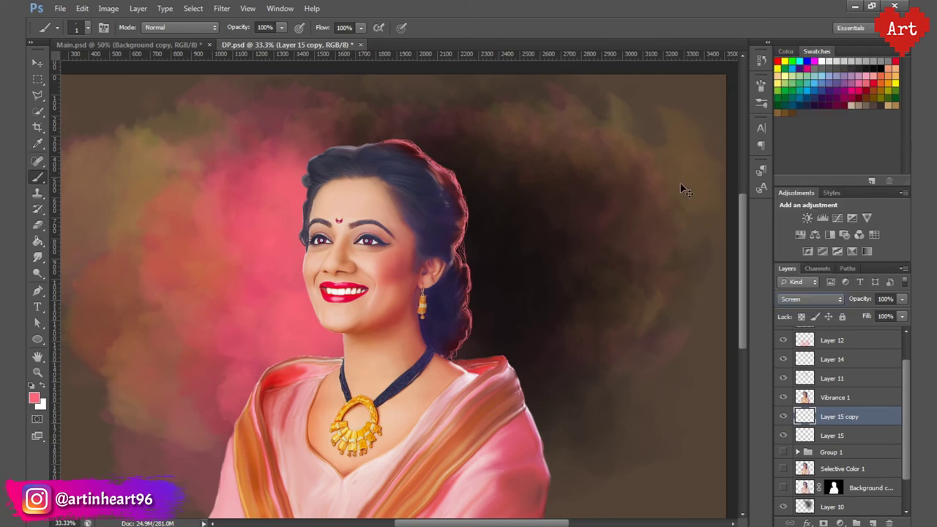
left_click_drag(679, 188, 500, 241)
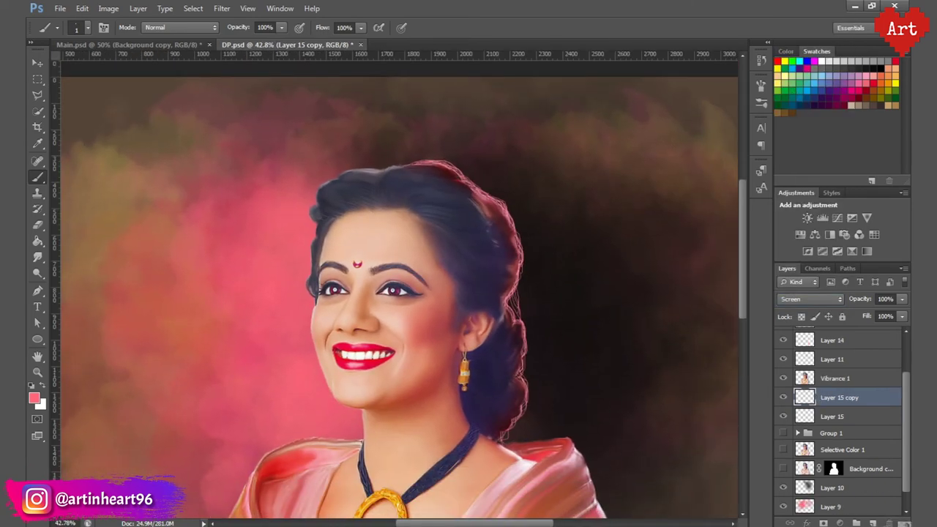
scroll(842, 410, "up", 2)
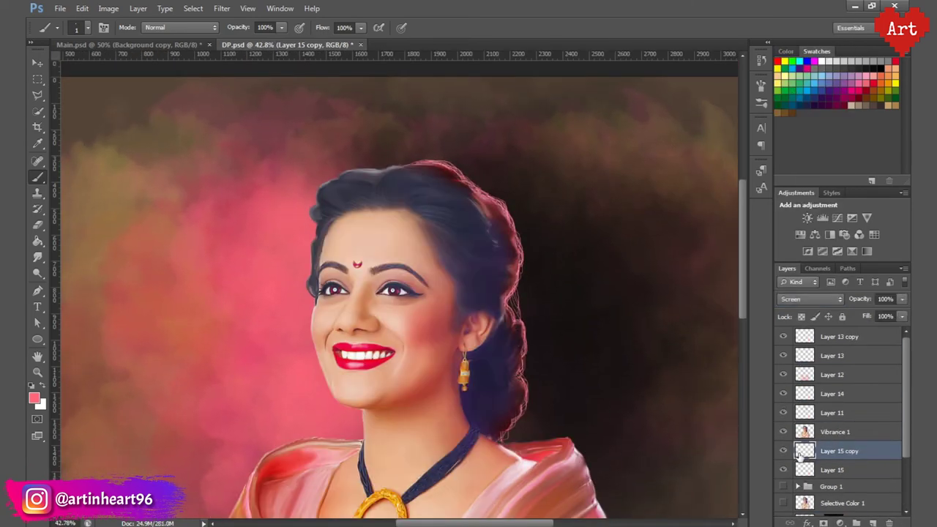
- Delete the Screen copy and enable a Color Overlay style on Layer 15
key("Delete")
right_click(831, 451)
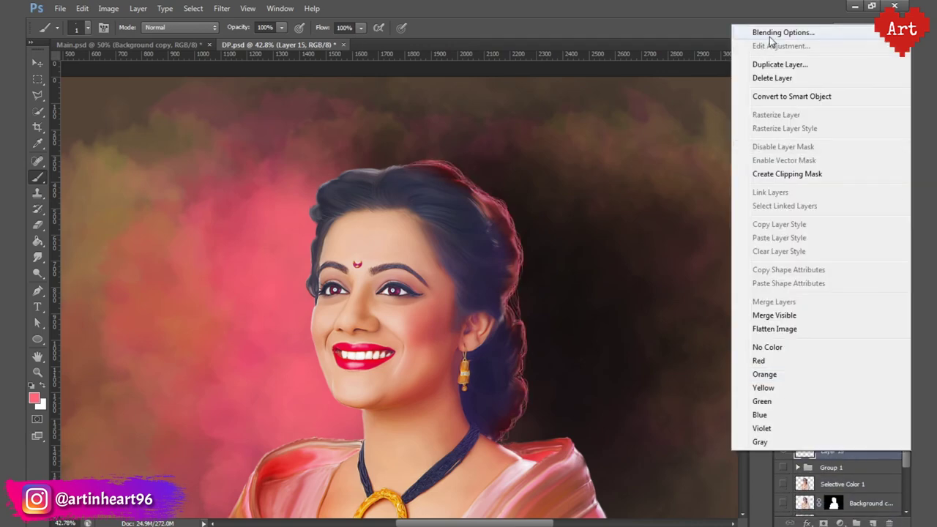
left_click(794, 32)
left_click(582, 205)
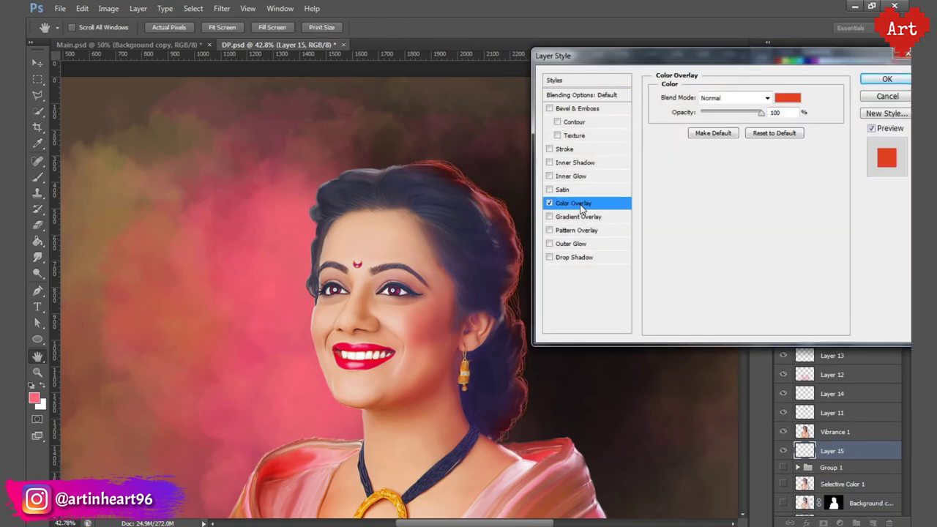
scroll(226, 217, "down", 1)
left_click_drag(226, 217, 212, 204)
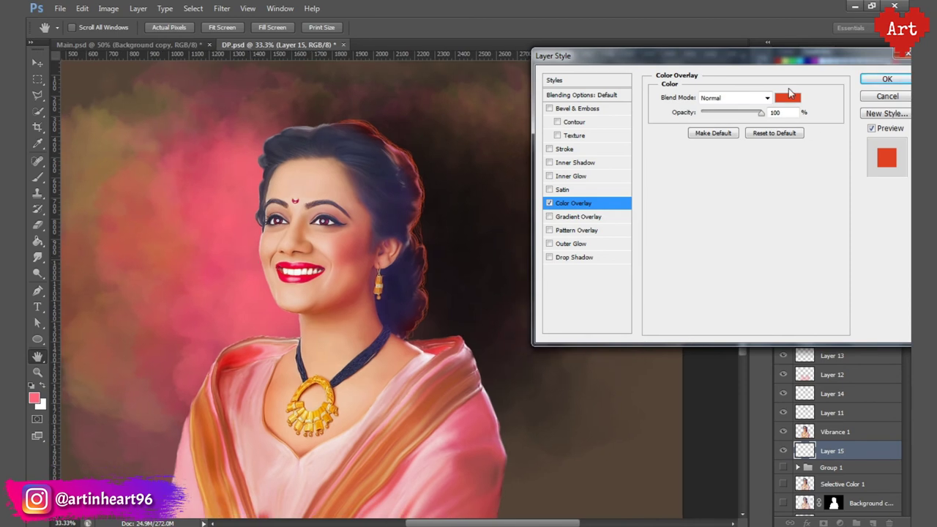
- Set the overlay colour to hot pink, apply it, and duplicate the pink strand layer
left_click(787, 98)
left_click(777, 218)
mouse_move(778, 218)
left_mouse_down()
mouse_move(778, 199)
mouse_move(761, 195)
mouse_move(778, 213)
mouse_move(715, 200)
left_mouse_up()
left_click(754, 209)
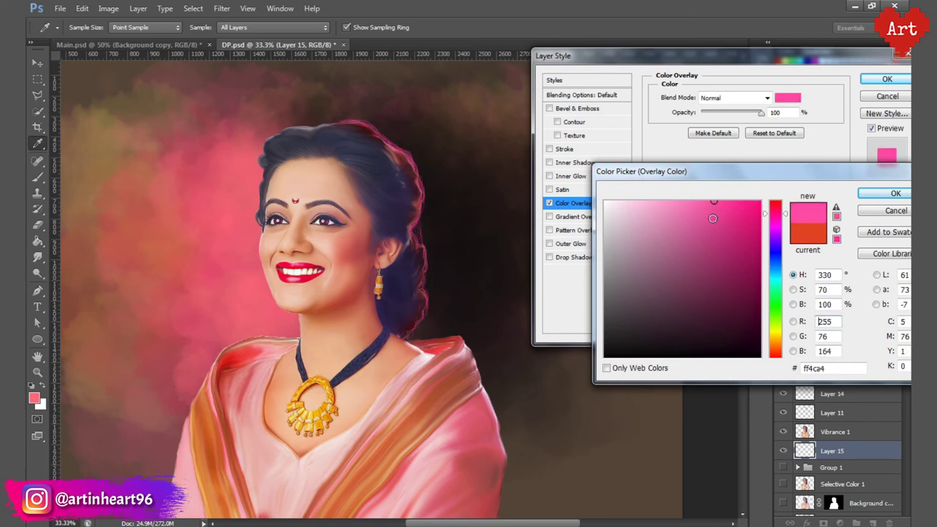
left_click(746, 204)
left_click(895, 193)
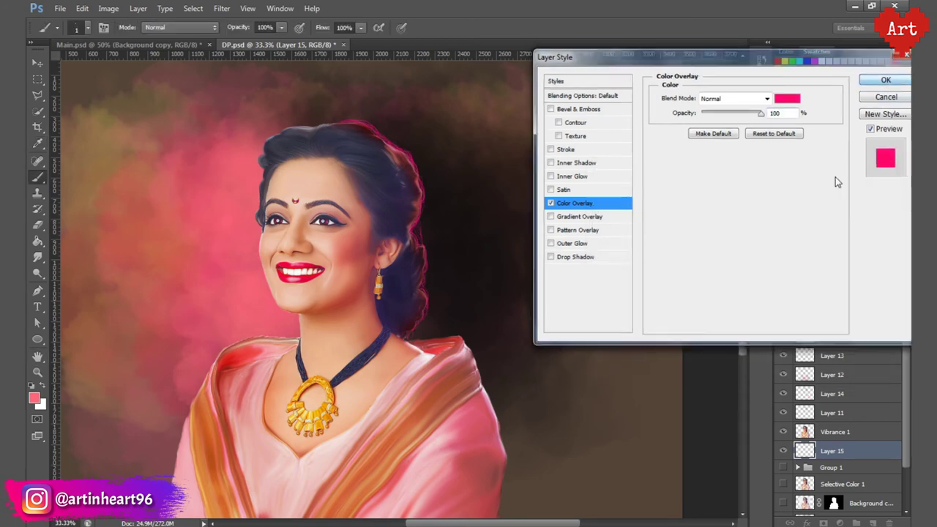
key("Return")
key("ctrl+j")
key("ctrl+minus")
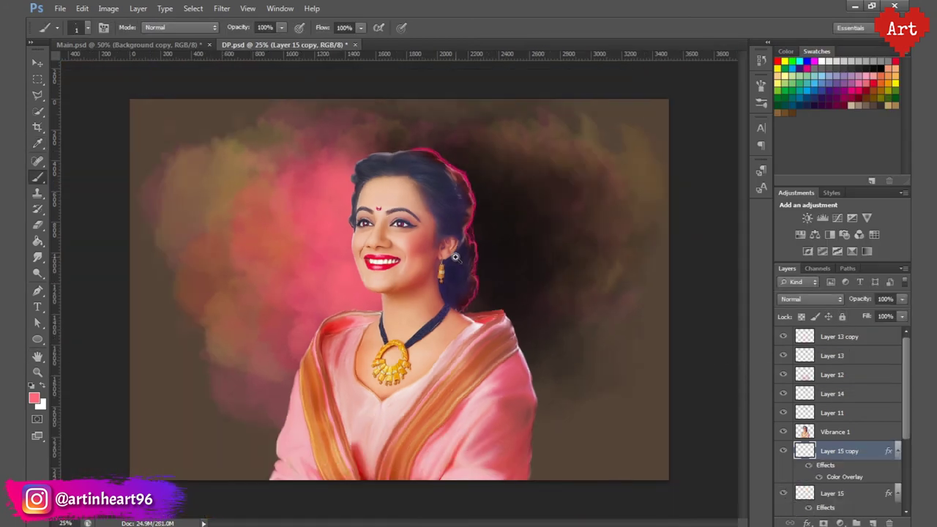
- Set the pink glow copy layer's opacity to 60%
left_click(886, 298)
type("60")
scroll(561, 293, "up", 2)
scroll(473, 245, "up", 3)
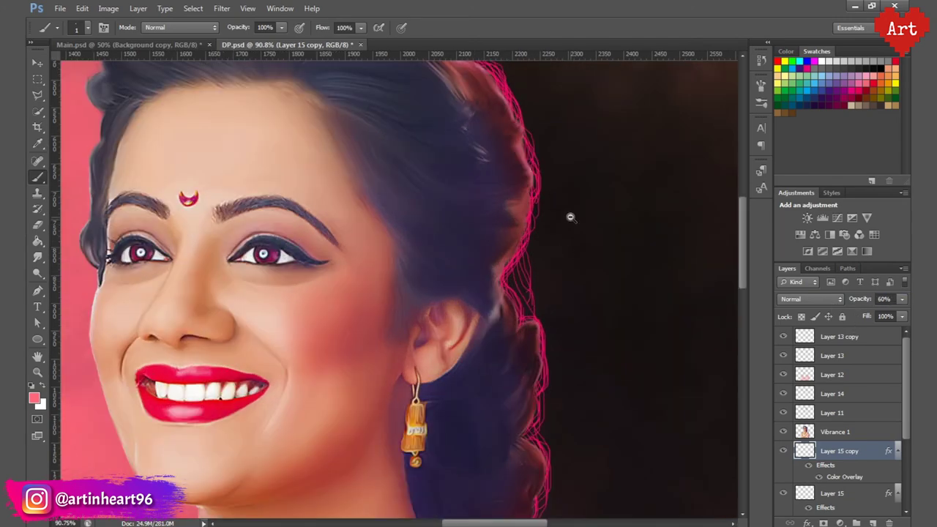
scroll(569, 215, "down", 2)
scroll(570, 217, "down", 2)
scroll(379, 274, "down", 1)
scroll(379, 274, "down", 1)
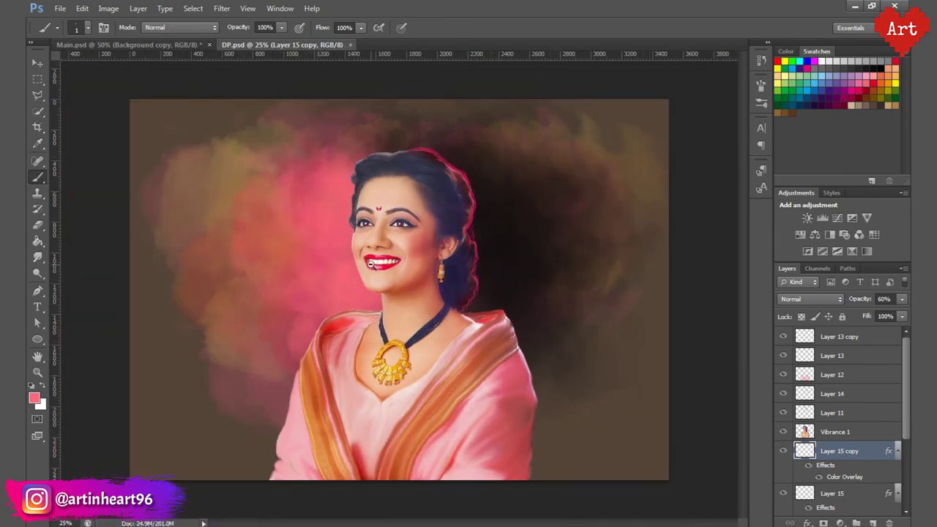
scroll(379, 274, "up", 1)
- Duplicate Vibrance 1, hide the original, and test then undo a 300 px eraser stroke
left_click(834, 431)
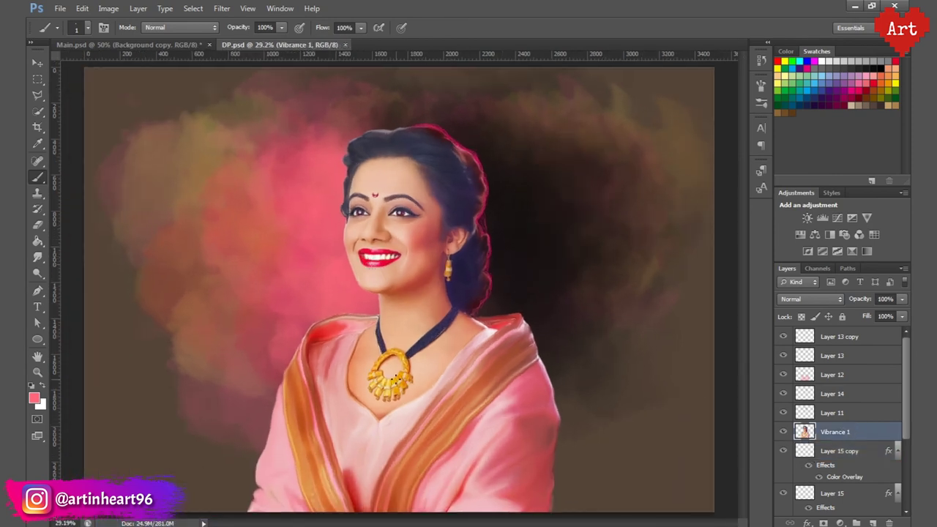
key("ctrl+j")
left_click(783, 451)
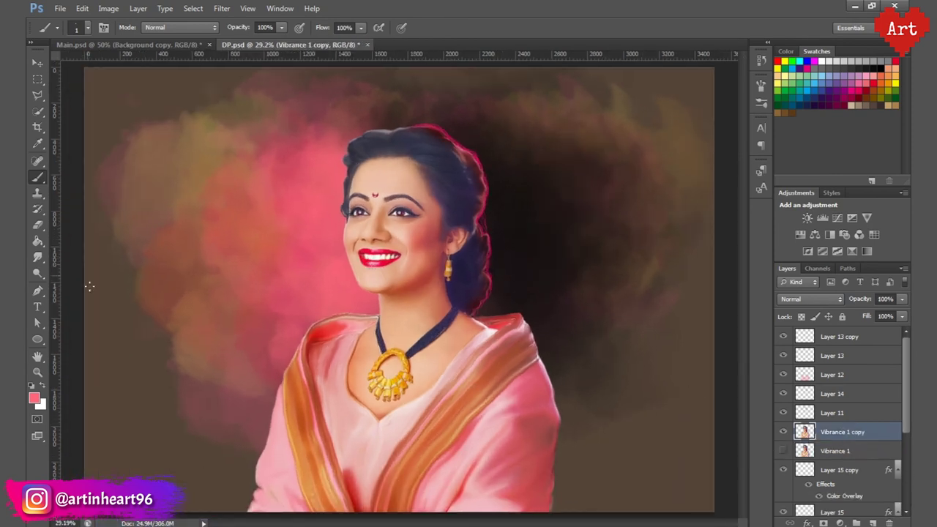
key("e")
scroll(263, 212, "up", 1)
scroll(333, 427, "down", 2)
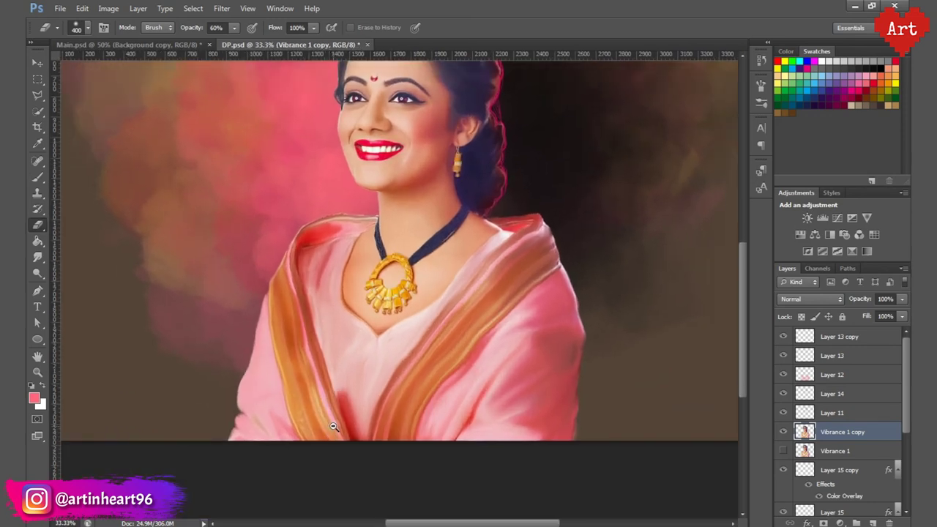
scroll(333, 427, "down", 1)
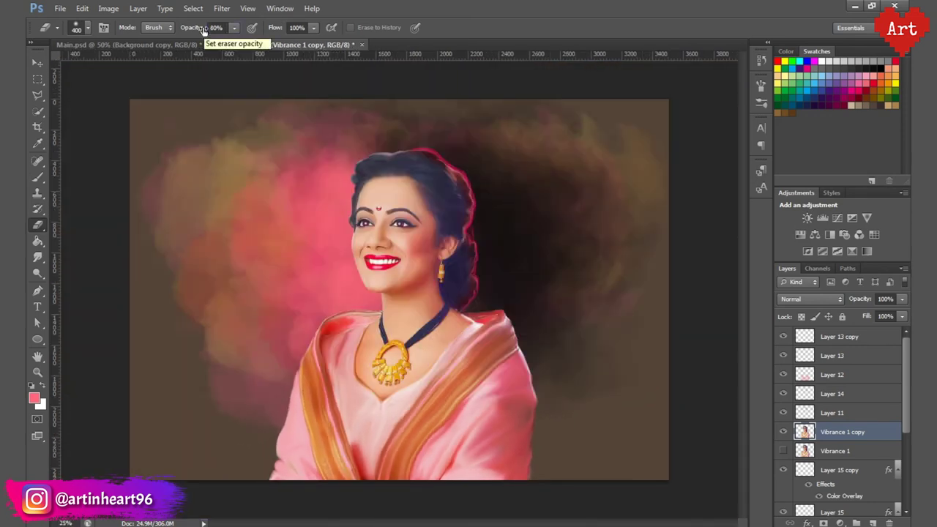
key("bracketleft")
mouse_move(293, 439)
left_mouse_down()
mouse_move(322, 461)
mouse_move(274, 465)
left_mouse_up()
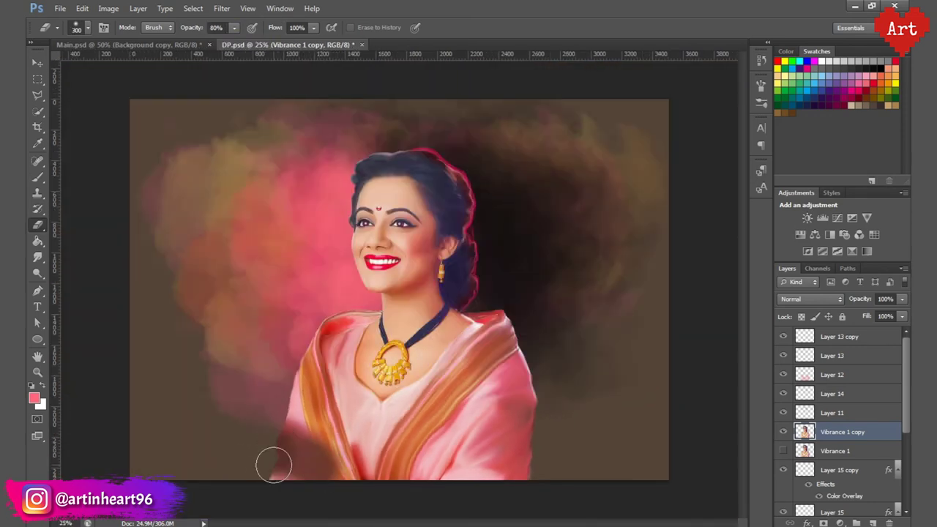
key("ctrl+z")
- Toggle visibility of Vibrance 1 copy and a neighbouring layer to compare the result
scroll(803, 396, "down", 1)
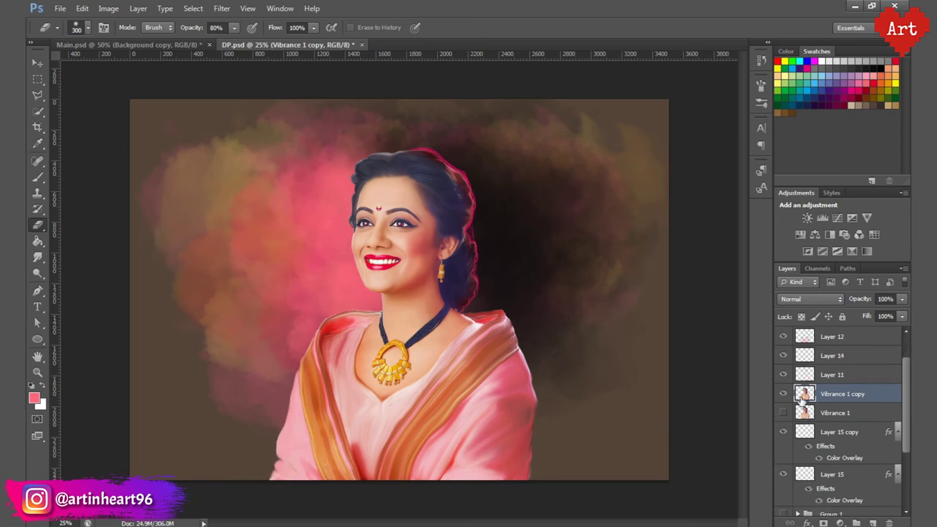
left_click(783, 394)
left_click(783, 394)
scroll(788, 400, "up", 1)
left_click(784, 375)
left_click(784, 375)
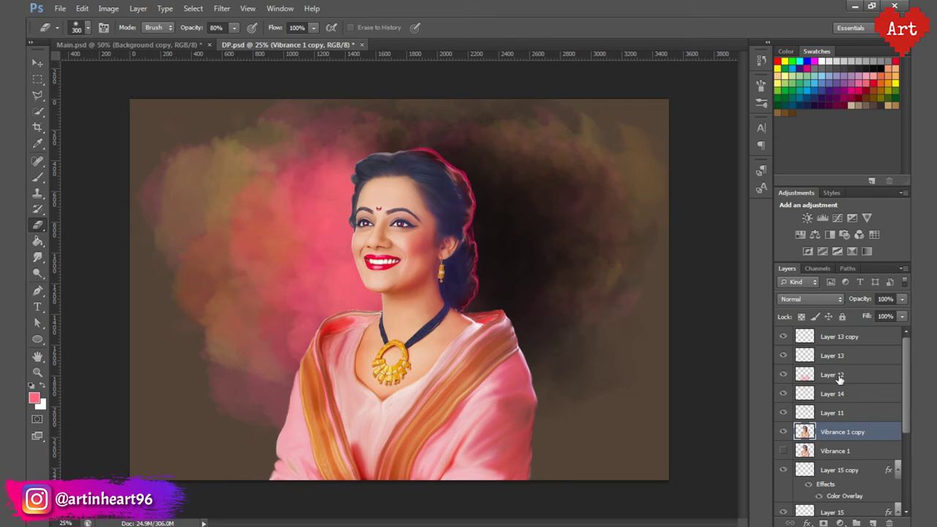
scroll(839, 378, "down", 2)
scroll(840, 377, "up", 2)
- Duplicate the portrait layers as a group and merge it into a single Group 2 copy layer
key("ctrl+alt+a")
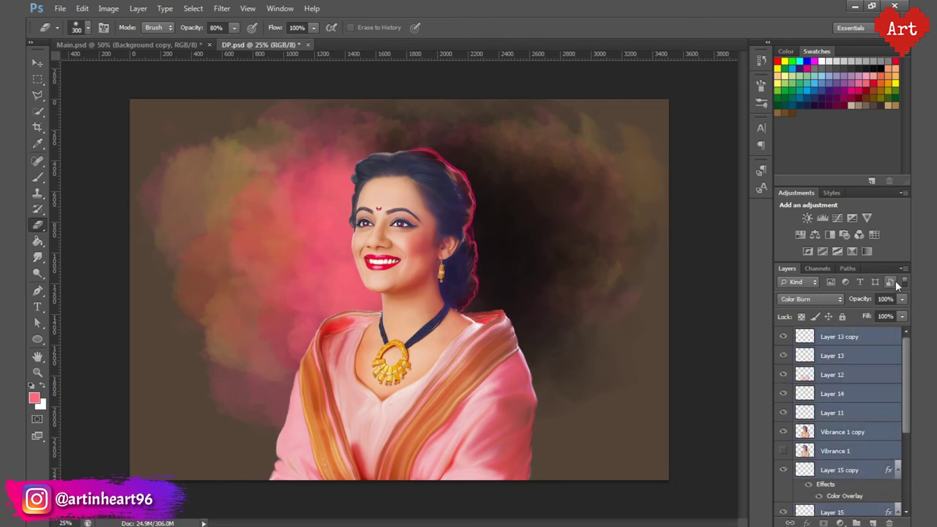
left_click(903, 269)
left_click(798, 211)
left_click(585, 176)
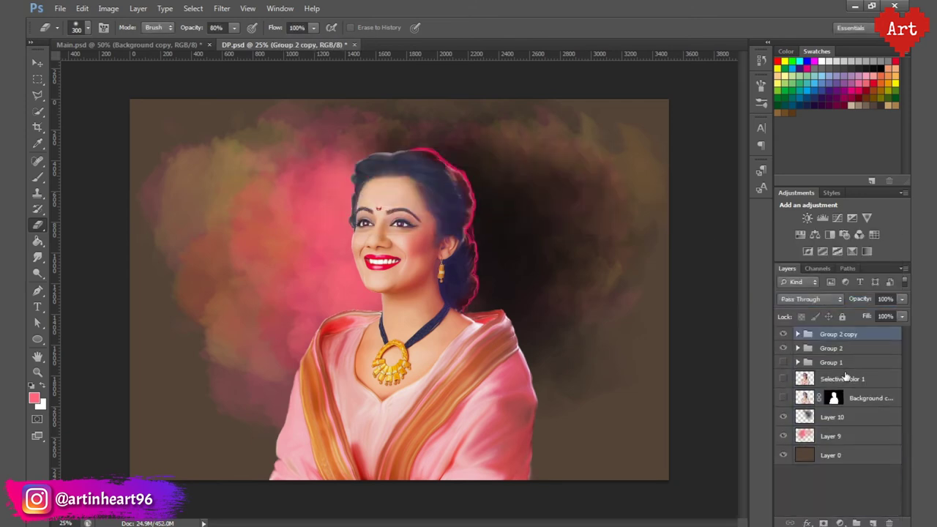
right_click(848, 334)
left_click(771, 209)
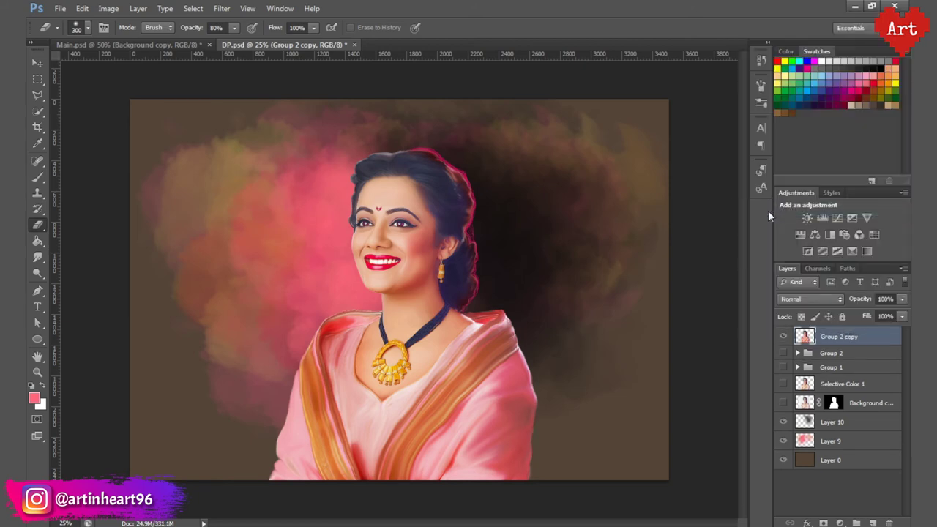
- Erase the saree's lower edge on Group 2 copy so it fades into the background
mouse_move(286, 453)
left_mouse_down()
mouse_move(314, 460)
mouse_move(272, 456)
mouse_move(318, 463)
mouse_move(266, 454)
mouse_move(361, 469)
mouse_move(296, 456)
mouse_move(307, 473)
mouse_move(508, 469)
mouse_move(509, 434)
mouse_move(375, 463)
mouse_move(281, 459)
mouse_move(512, 486)
mouse_move(534, 440)
left_mouse_up()
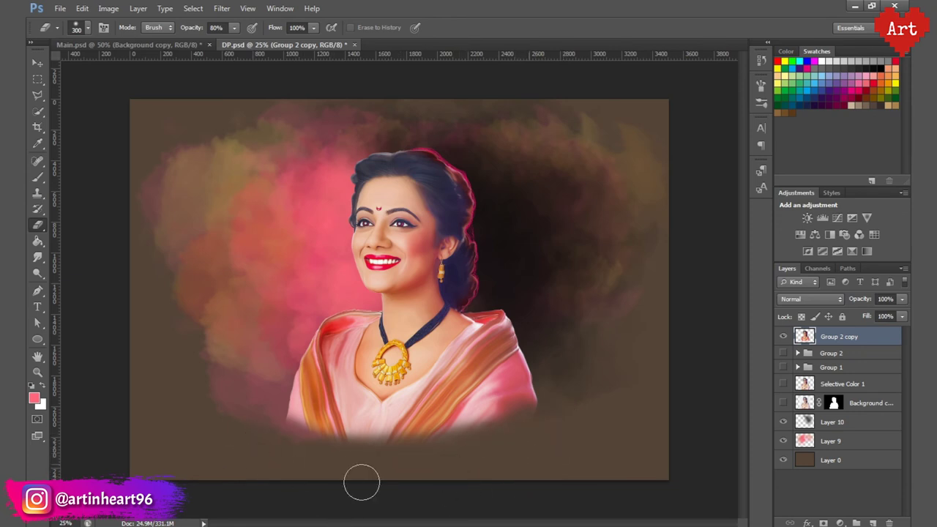
left_click(806, 337, "ctrl")
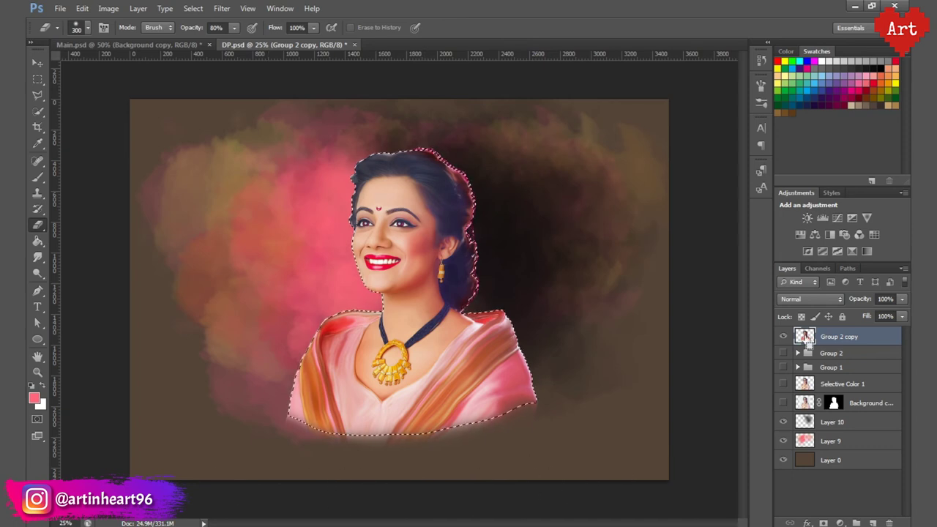
key("ctrl+d")
scroll(476, 418, "up", 1)
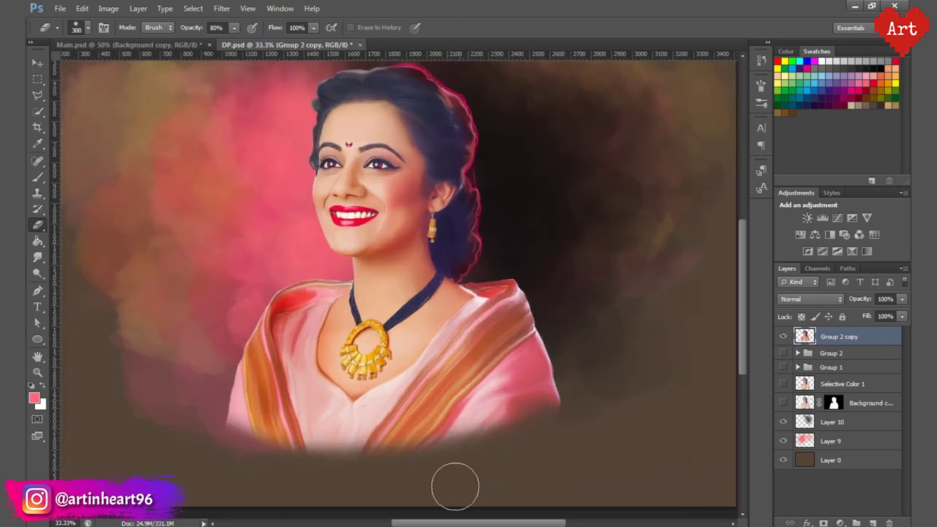
- Set up the Smudge tool with 60% strength and a 250 px brush
left_click(37, 256)
left_click(244, 28)
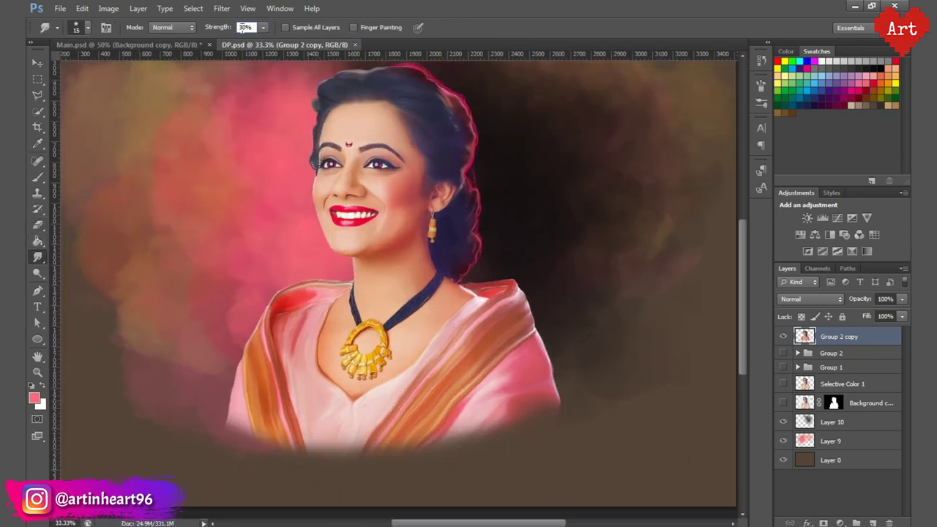
double_click(245, 28)
type("0")
scroll(312, 347, "down", 1)
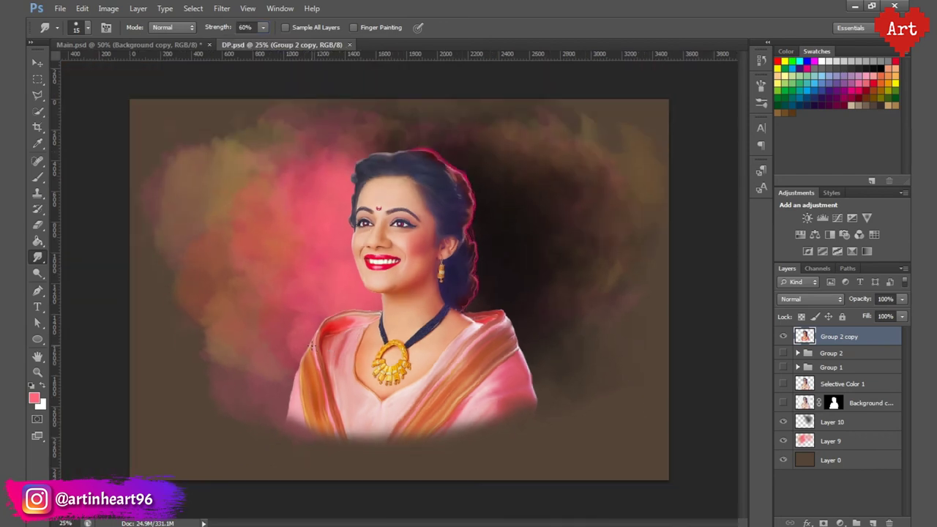
key("bracketright")
key("bracketright")
key("bracketright")
- Smudge the saree's lower edge downward into the background
left_click_drag(435, 414, 355, 456)
left_click_drag(463, 411, 387, 459)
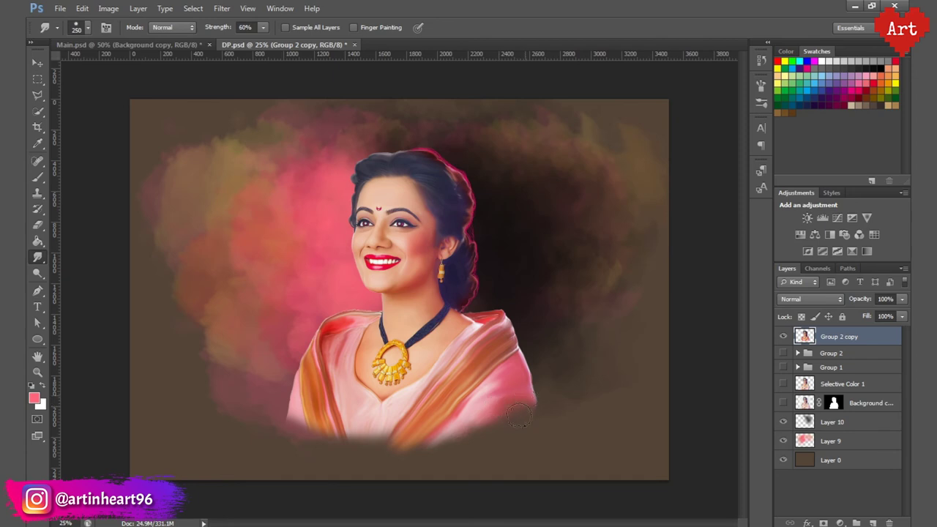
key("z")
left_click(38, 257)
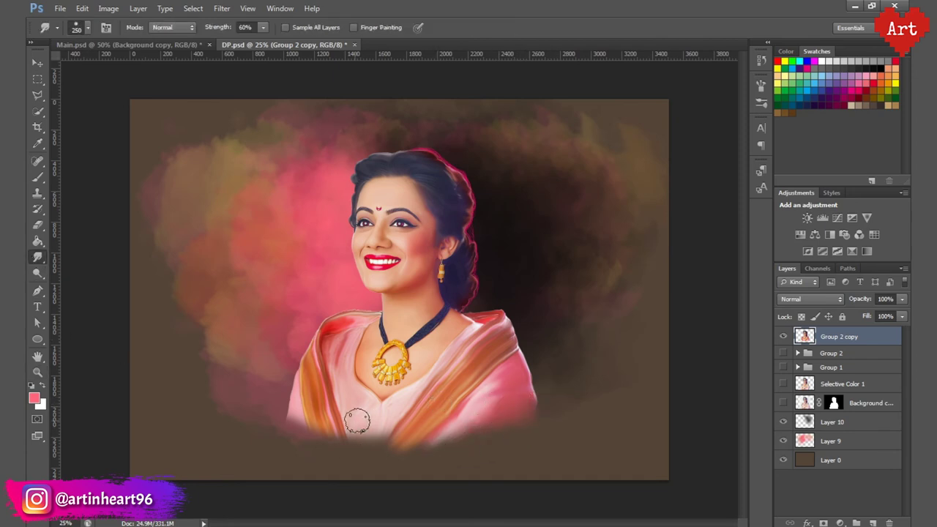
mouse_move(355, 418)
left_mouse_down()
mouse_move(357, 441)
mouse_move(330, 443)
mouse_move(306, 430)
mouse_move(301, 437)
left_mouse_up()
left_click_drag(394, 425, 388, 447)
mouse_move(330, 425)
left_mouse_down()
mouse_move(333, 443)
mouse_move(298, 440)
left_mouse_up()
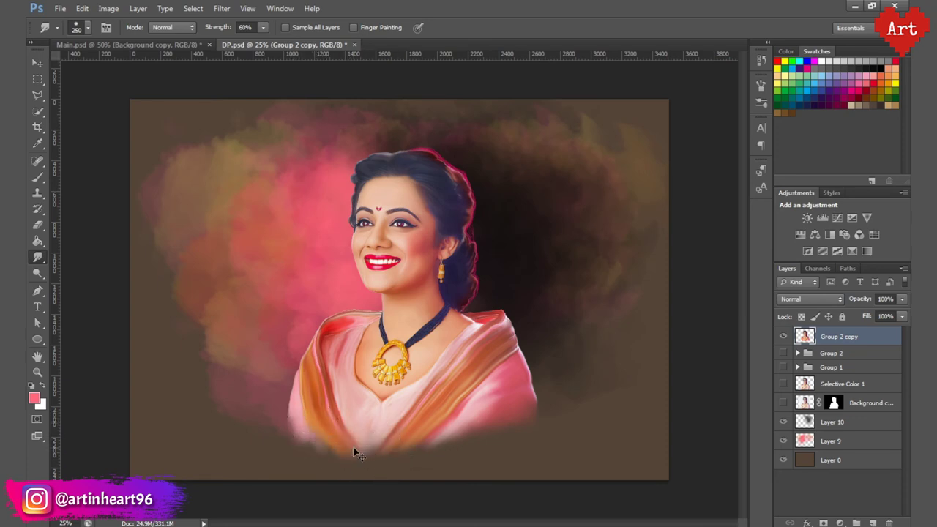
- Save the file and toggle Group 2 copy's visibility to compare the blend
scroll(388, 443, "up", 3)
scroll(266, 438, "down", 3)
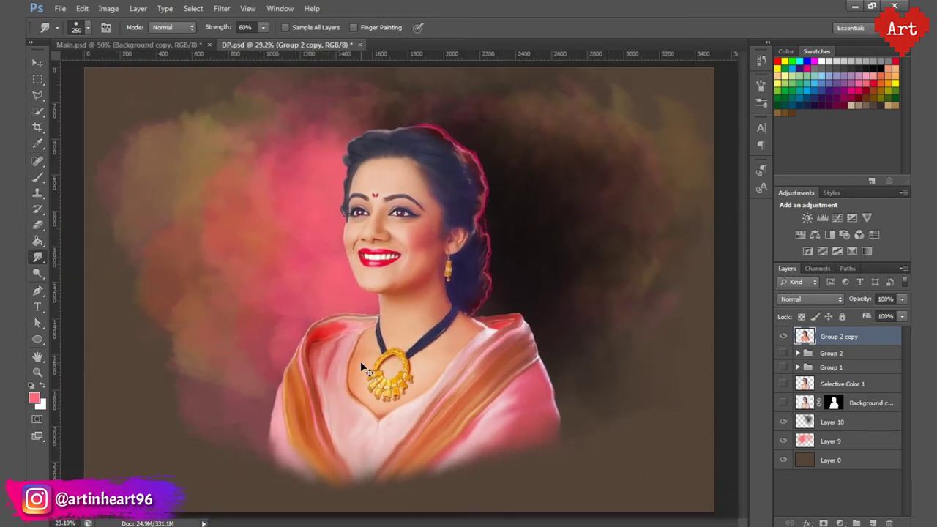
key("ctrl+s")
left_click(783, 336)
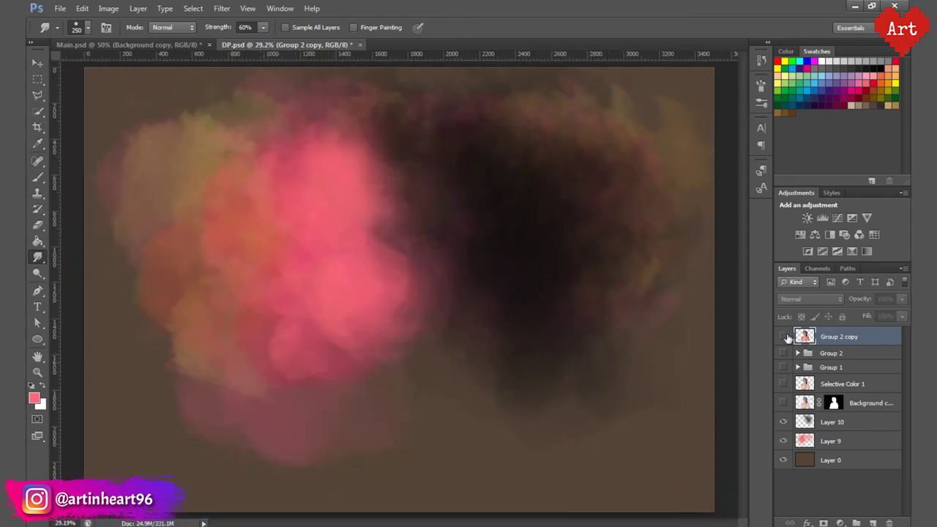
left_click(784, 336)
scroll(303, 456, "up", 3)
scroll(343, 475, "up", 2)
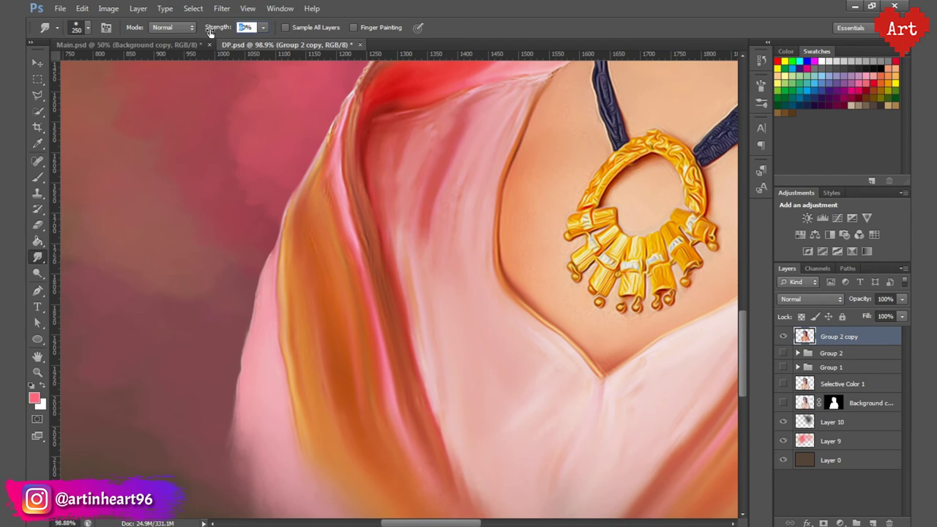
- At 50% Smudge strength, soften the jagged shoulder outline up to the neck
left_click_drag(210, 32, 242, 32)
mouse_move(288, 203)
left_mouse_down()
mouse_move(268, 297)
mouse_move(198, 324)
left_mouse_up()
mouse_move(242, 236)
left_mouse_down()
mouse_move(269, 183)
mouse_move(358, 147)
mouse_move(464, 139)
mouse_move(507, 145)
mouse_move(485, 339)
mouse_move(502, 249)
left_mouse_up()
scroll(507, 145, "up", 3)
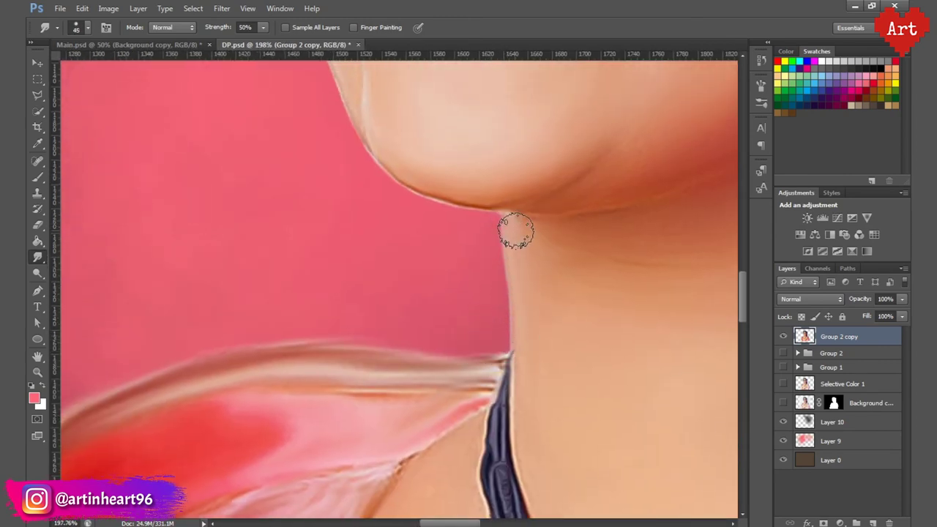
left_click_drag(486, 282, 534, 402)
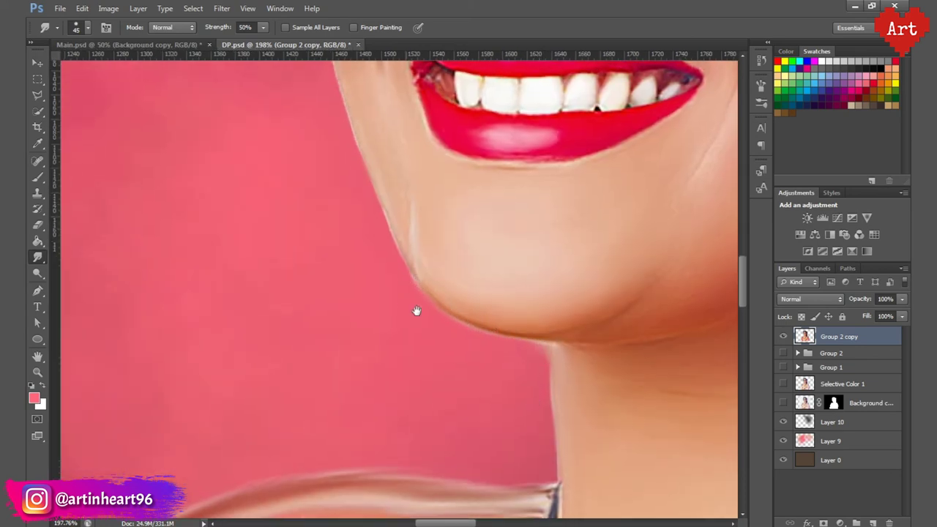
left_click_drag(416, 312, 435, 368)
left_click_drag(417, 324, 427, 360)
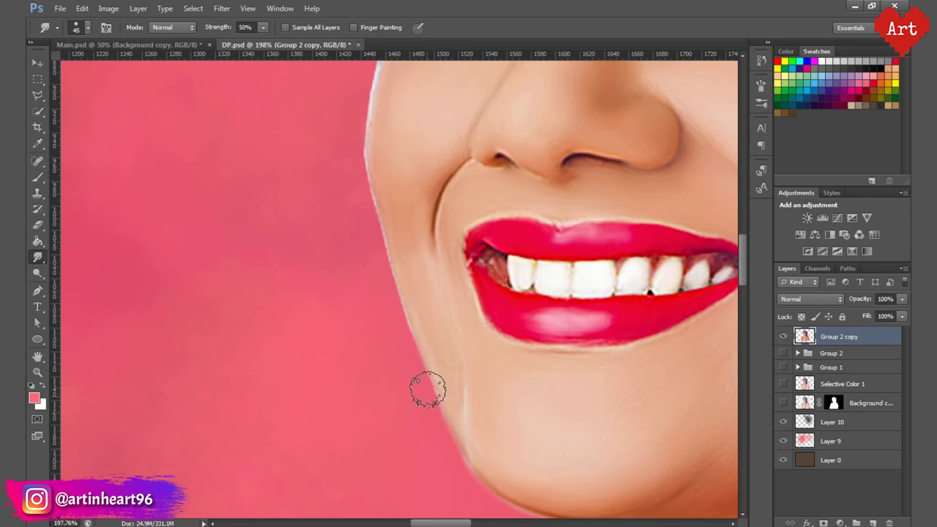
left_click(419, 353, "ctrl+alt")
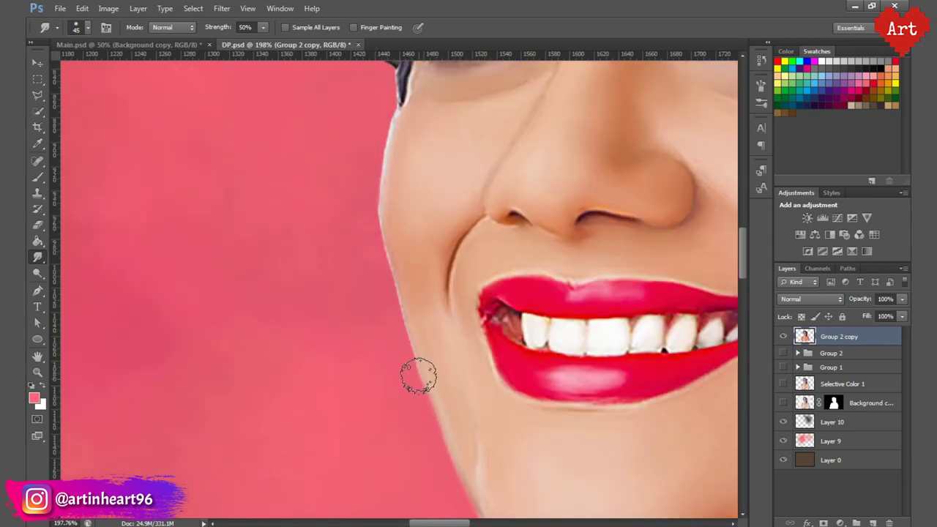
left_click(391, 288, "ctrl+alt")
left_click(391, 289, "ctrl+alt")
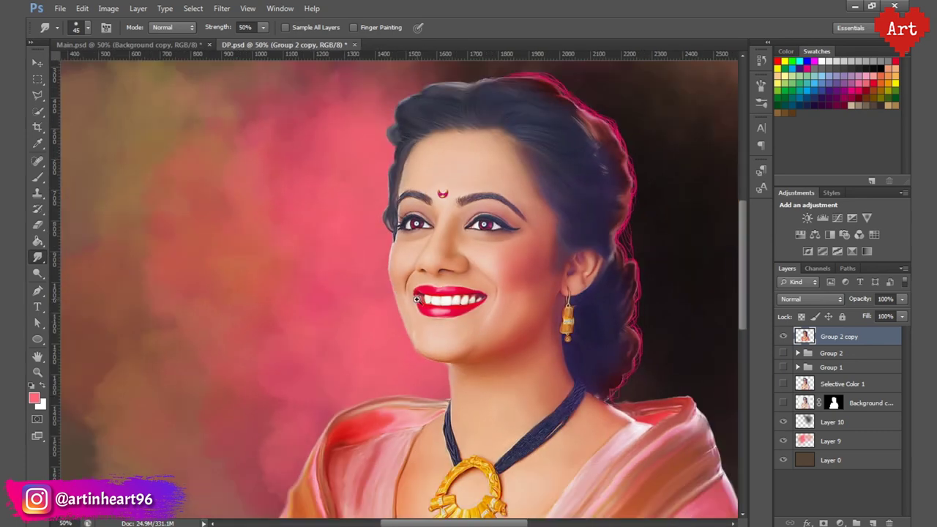
left_click_drag(417, 299, 459, 427)
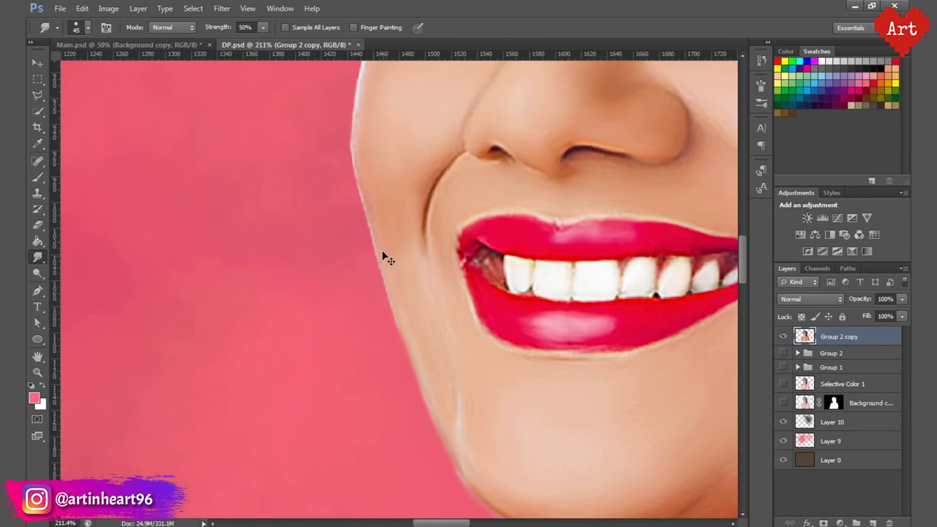
scroll(392, 322, "up", 3)
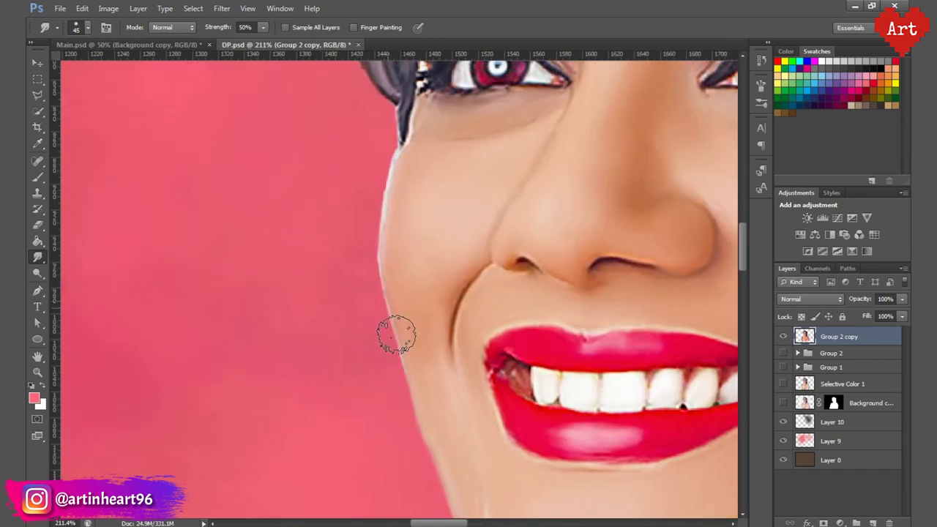
scroll(388, 308, "up", 2)
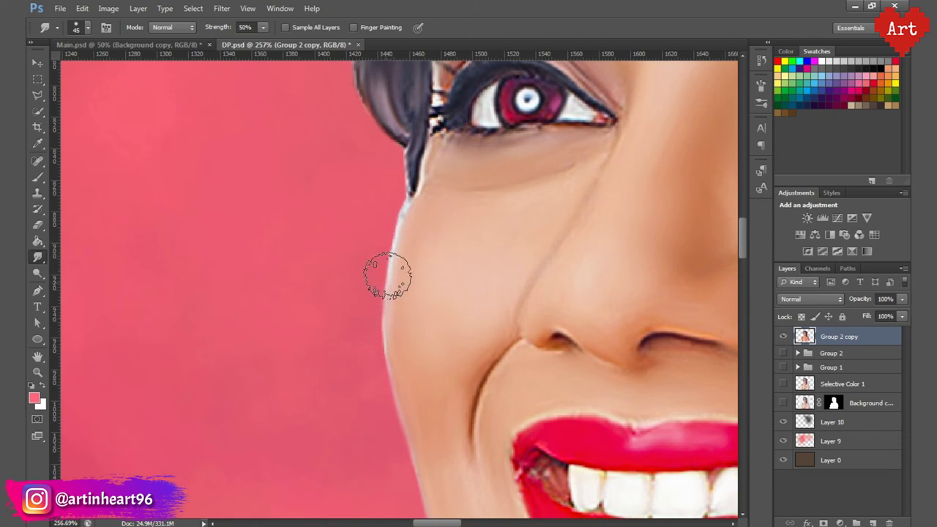
scroll(401, 230, "up", 2)
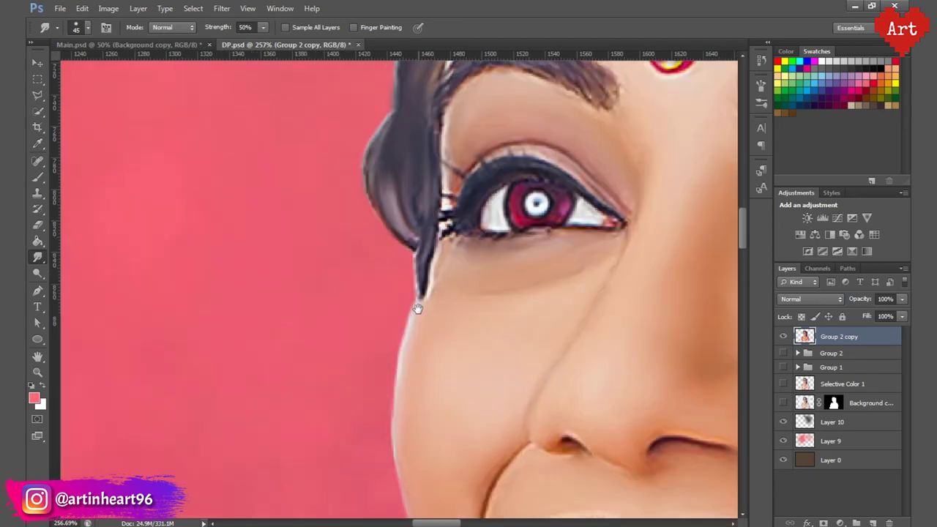
scroll(414, 322, "up", 2)
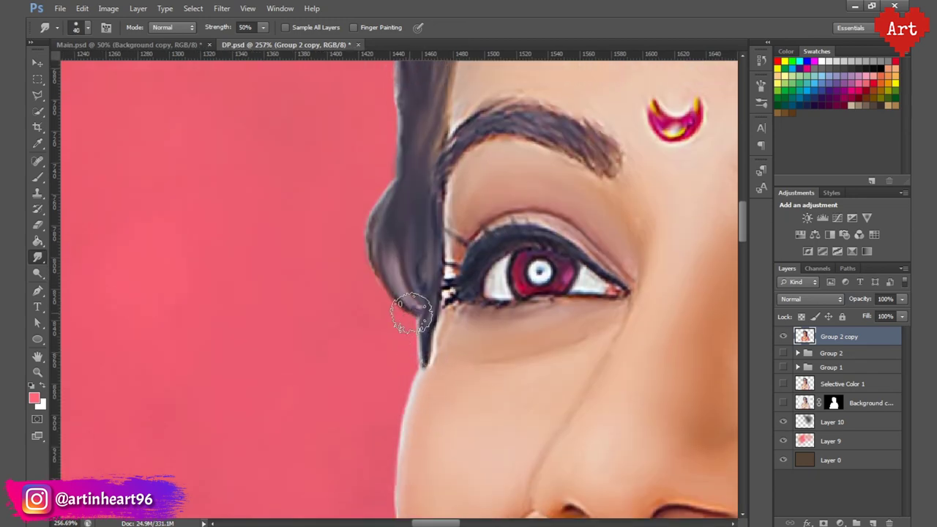
scroll(388, 212, "up", 3)
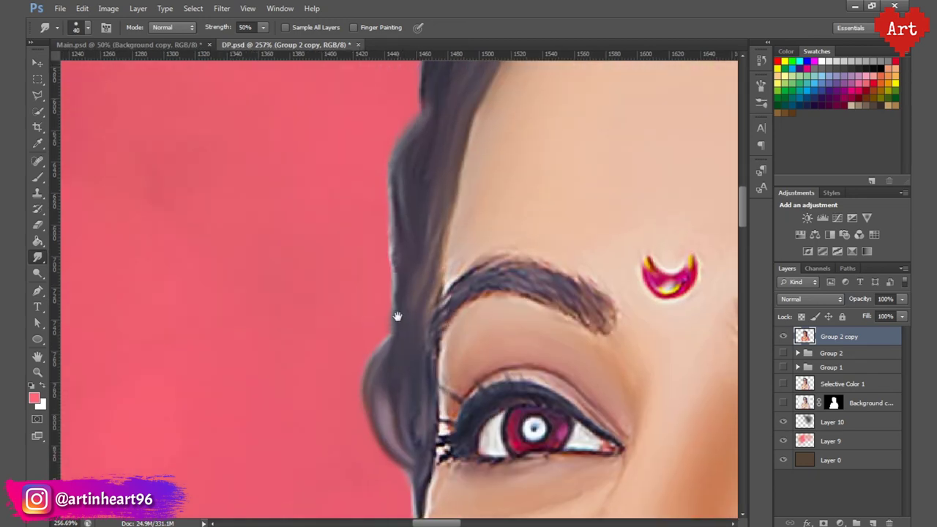
scroll(382, 306, "up", 2)
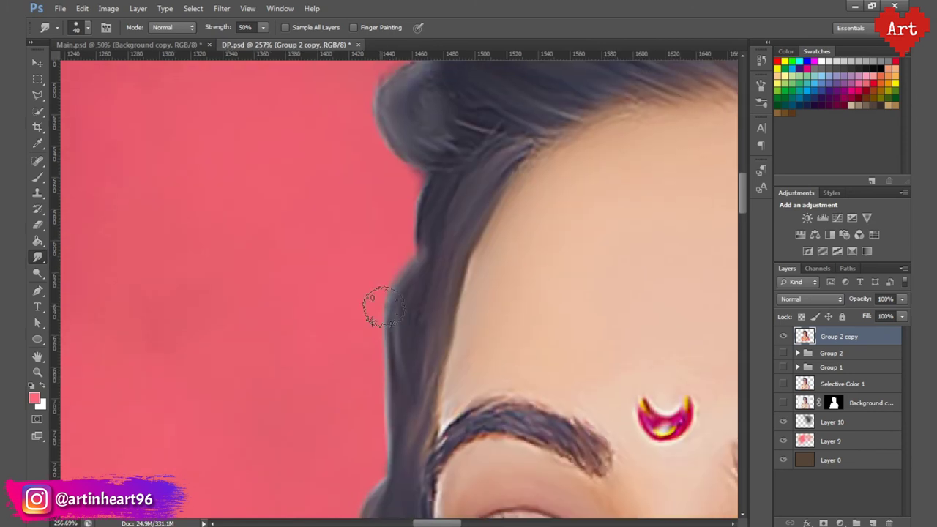
- Smudge the hair edges near the bun and across the top of the head into the background
left_click_drag(405, 255, 398, 198)
scroll(405, 245, "up", 3)
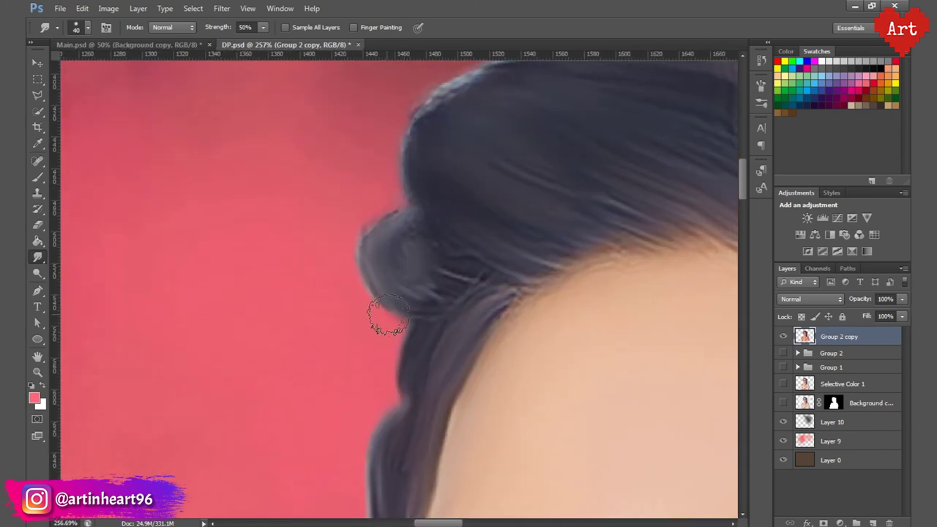
mouse_move(383, 318)
left_mouse_down()
mouse_move(362, 238)
mouse_move(407, 307)
left_mouse_up()
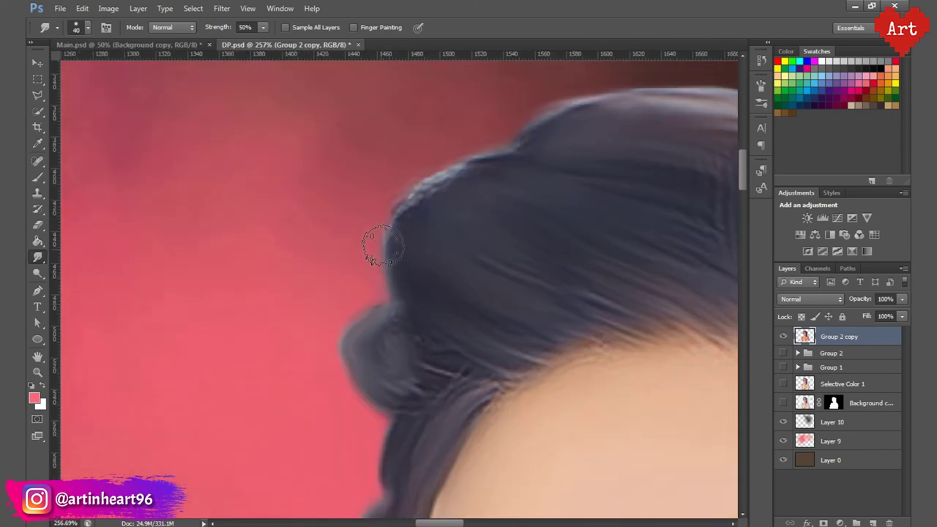
mouse_move(382, 246)
left_mouse_down()
mouse_move(490, 151)
mouse_move(193, 314)
mouse_move(402, 249)
mouse_move(515, 272)
mouse_move(504, 279)
left_mouse_up()
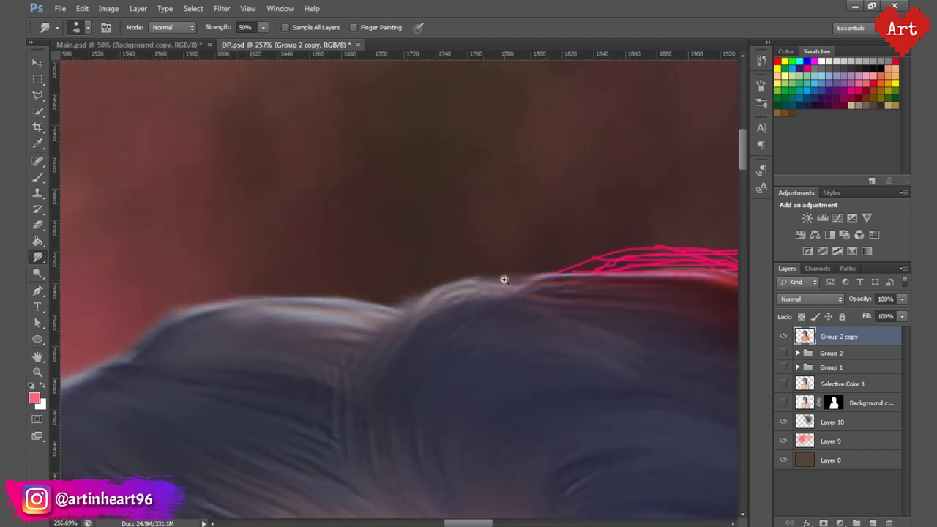
scroll(503, 280, "down", 5)
scroll(385, 274, "up", 2)
scroll(374, 271, "up", 2)
scroll(329, 219, "up", 1)
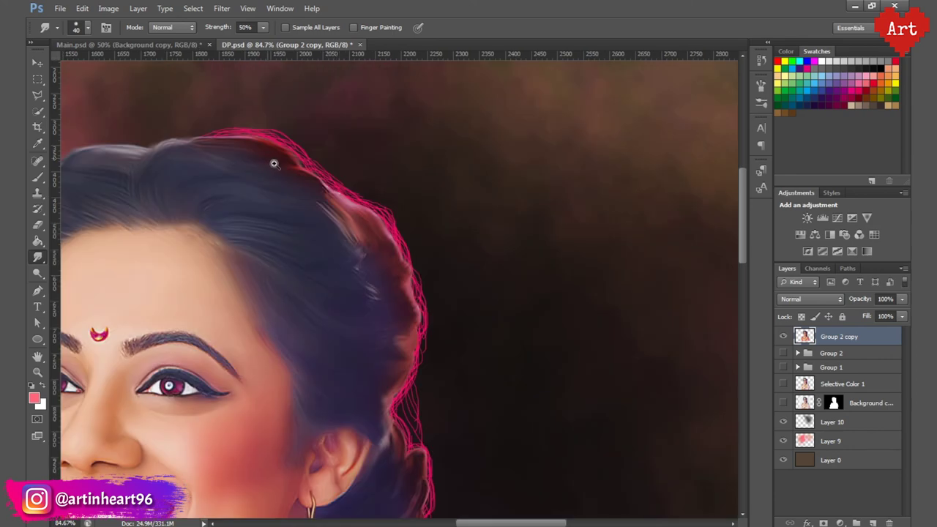
scroll(410, 285, "down", 3)
scroll(428, 351, "down", 3)
scroll(433, 397, "up", 3)
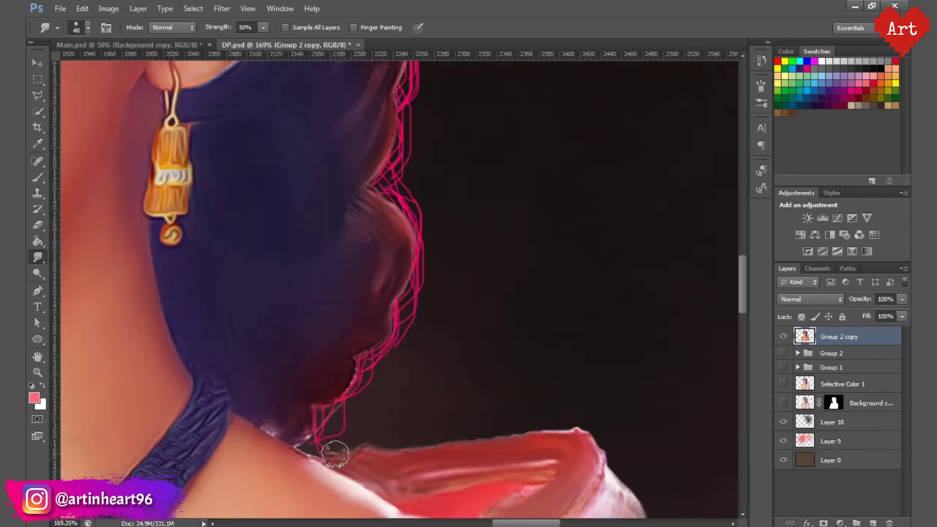
- Smudge the saree's shoulder edge into the dark background
left_click_drag(592, 433, 459, 291)
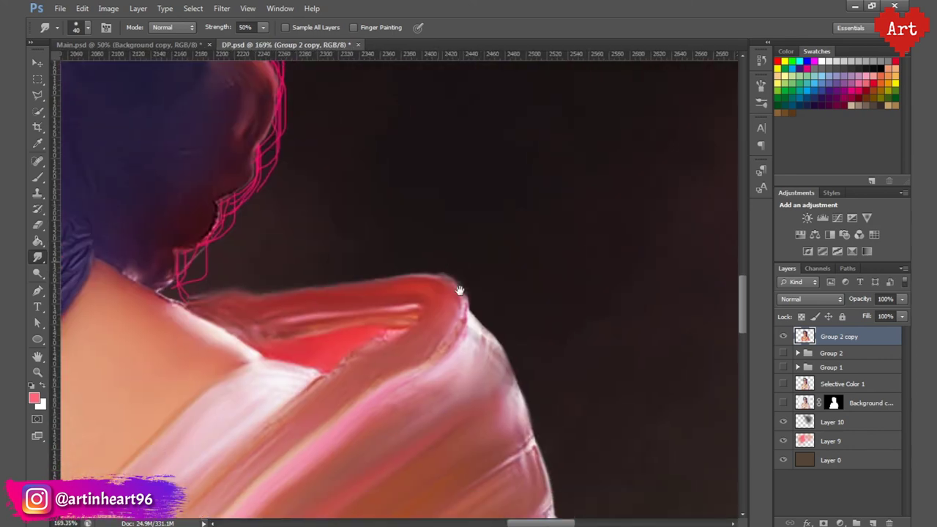
left_click_drag(526, 419, 431, 219)
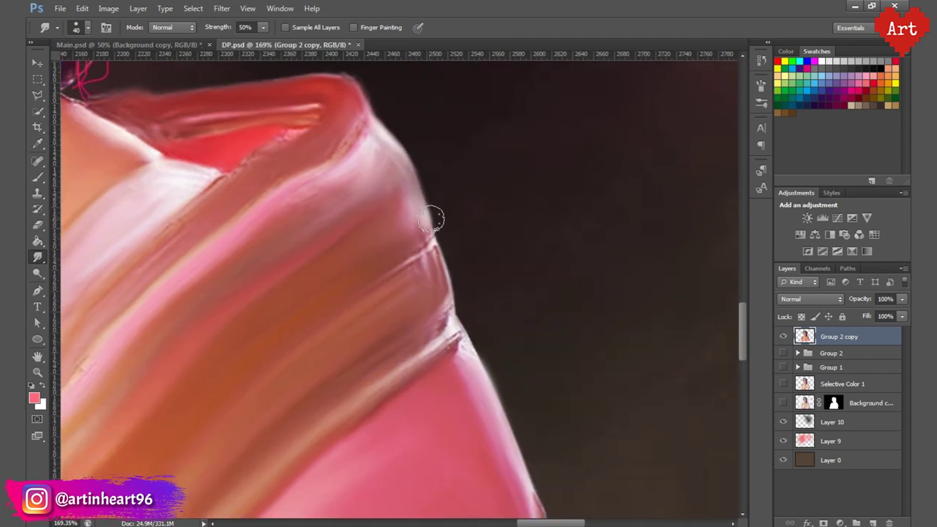
left_click_drag(467, 324, 385, 159)
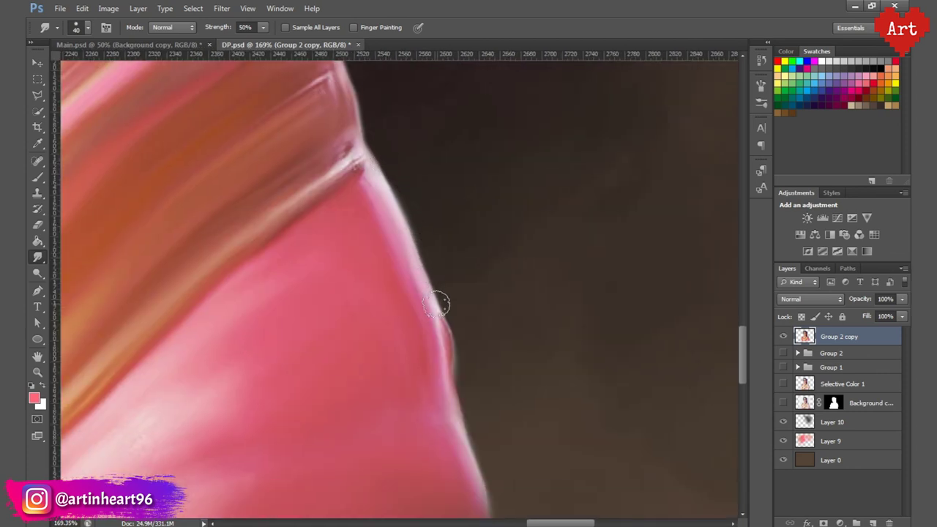
mouse_move(437, 304)
left_mouse_down()
mouse_move(452, 359)
mouse_move(409, 192)
left_mouse_up()
scroll(425, 278, "down", 5)
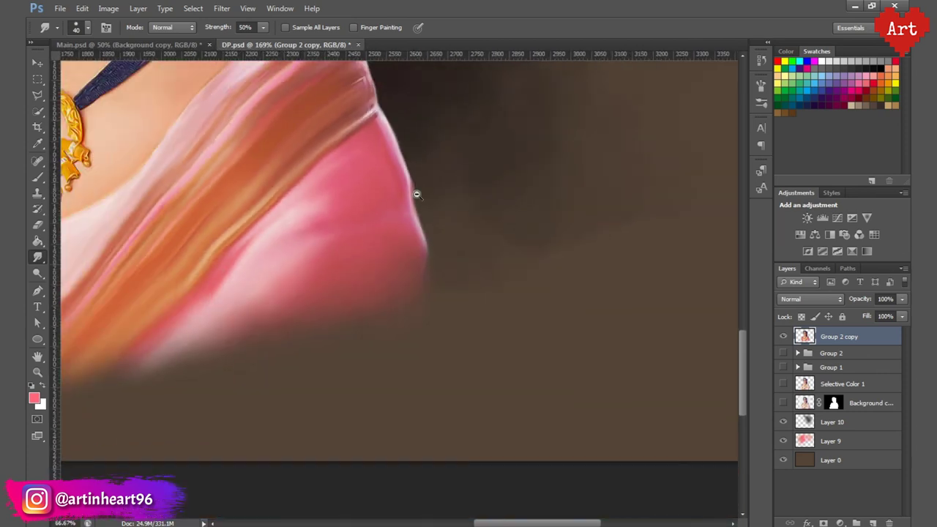
scroll(539, 283, "up", 4)
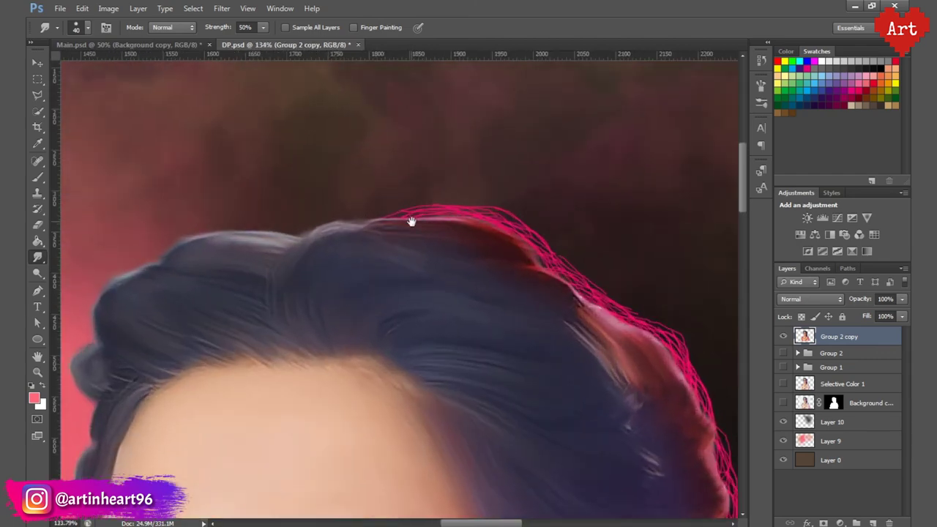
- Smear the pink rim along the hair's crown and down its right side, then fit the image
left_click_drag(412, 222, 613, 313)
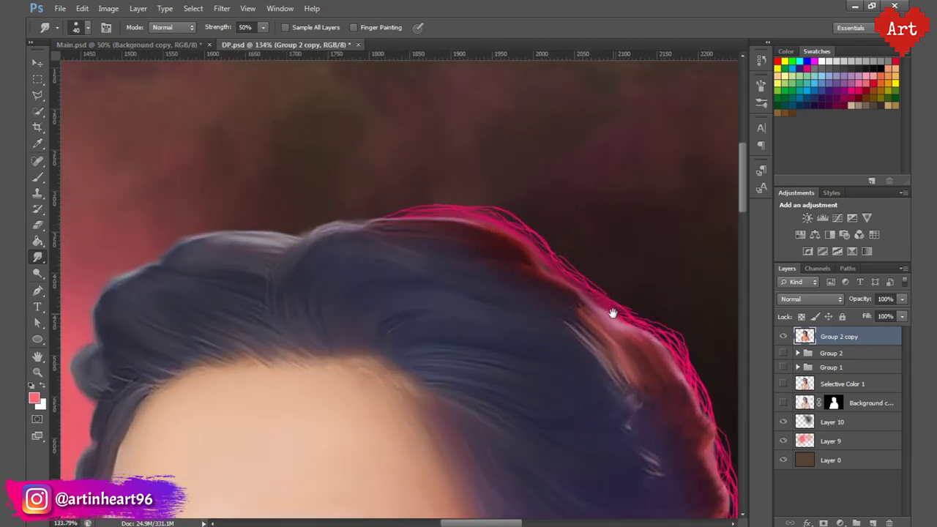
scroll(524, 265, "down", 4)
scroll(484, 223, "up", 5)
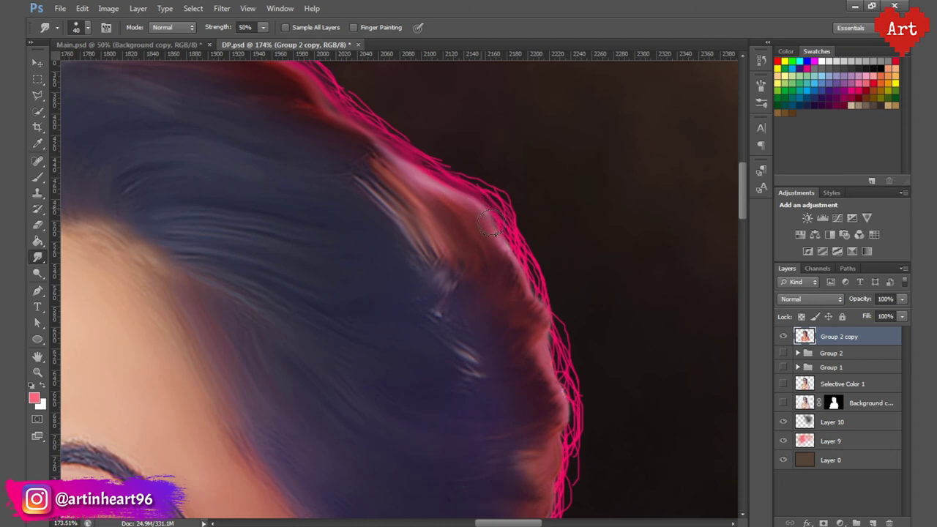
mouse_move(490, 224)
left_mouse_down()
mouse_move(552, 350)
mouse_move(425, 209)
mouse_move(439, 272)
mouse_move(427, 356)
mouse_move(400, 150)
mouse_move(360, 247)
mouse_move(398, 318)
mouse_move(441, 359)
mouse_move(446, 231)
mouse_move(421, 391)
left_mouse_up()
mouse_move(421, 392)
left_mouse_down()
mouse_move(452, 242)
mouse_move(456, 330)
mouse_move(425, 389)
mouse_move(439, 261)
mouse_move(366, 359)
mouse_move(384, 375)
left_mouse_up()
key("ctrl+0")
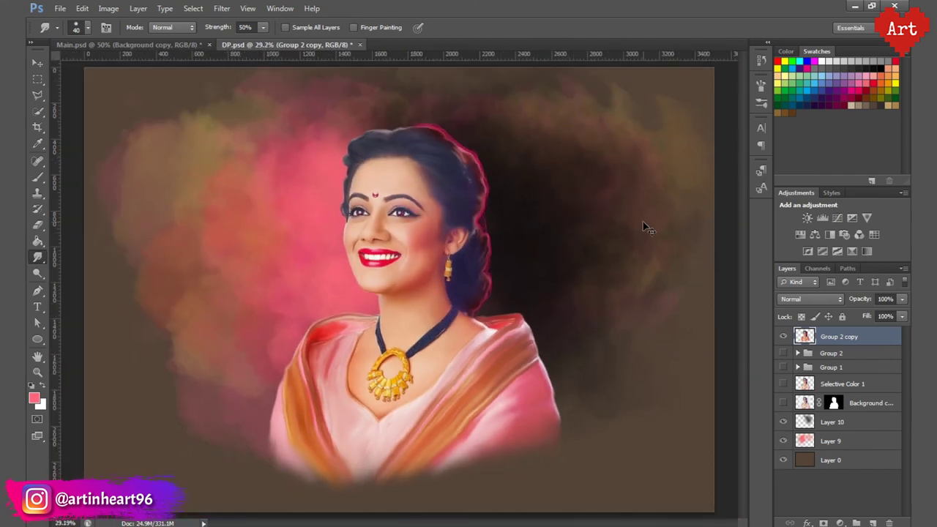
- Duplicate the Layer 15 copy Color Overlay layer and place it just below Group 2 copy
left_click(797, 353)
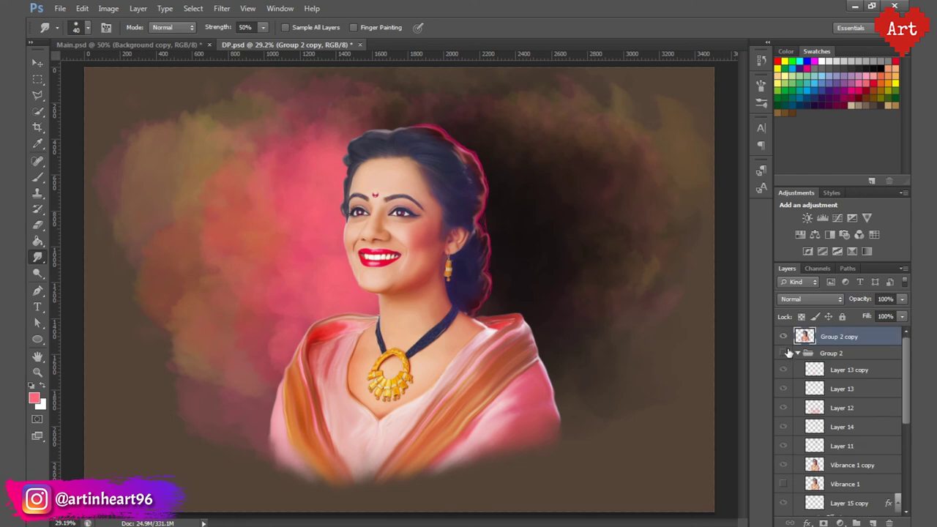
left_click(788, 353)
scroll(791, 381, "down", 3)
left_click(850, 411)
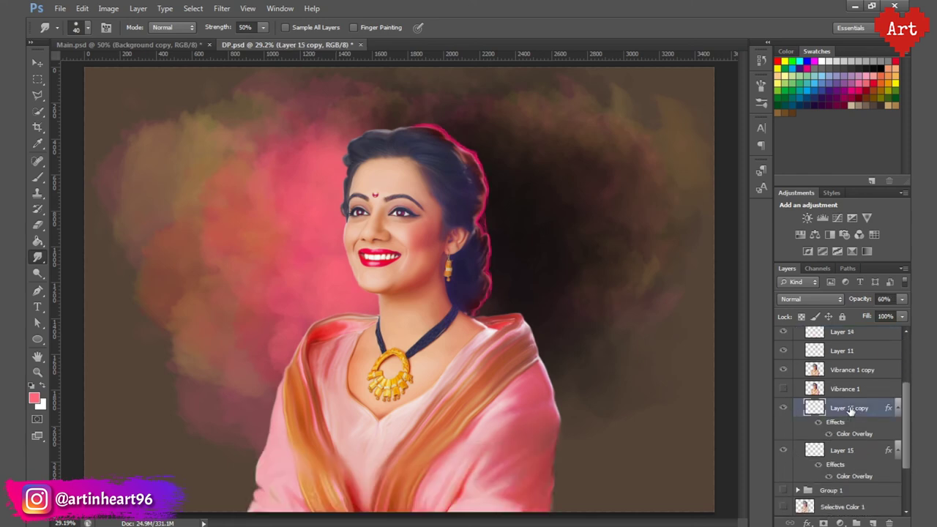
key("ctrl+j")
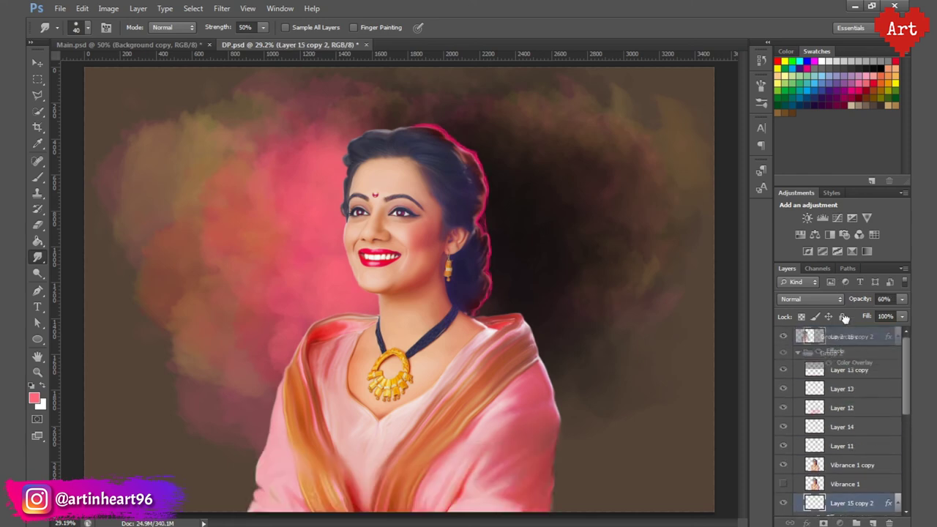
left_click_drag(859, 471, 843, 351)
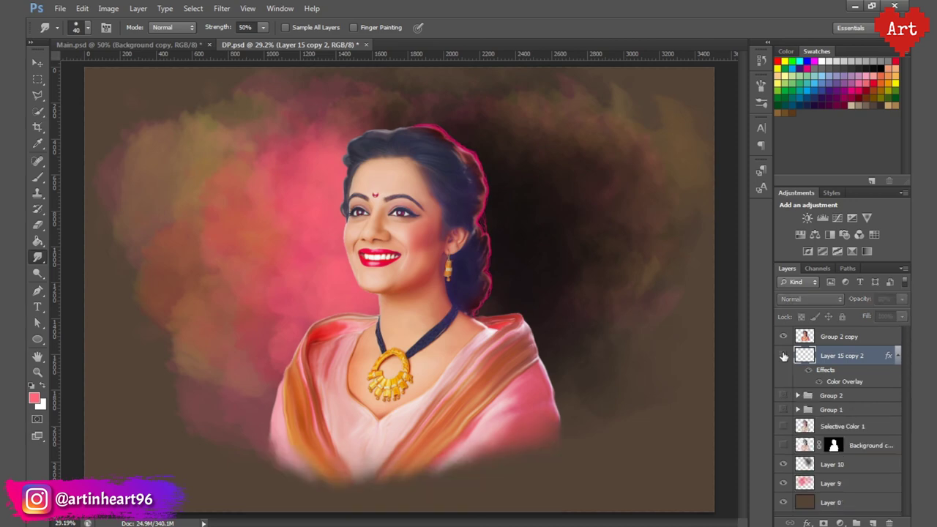
left_click_drag(461, 167, 579, 229)
key("ctrl+0")
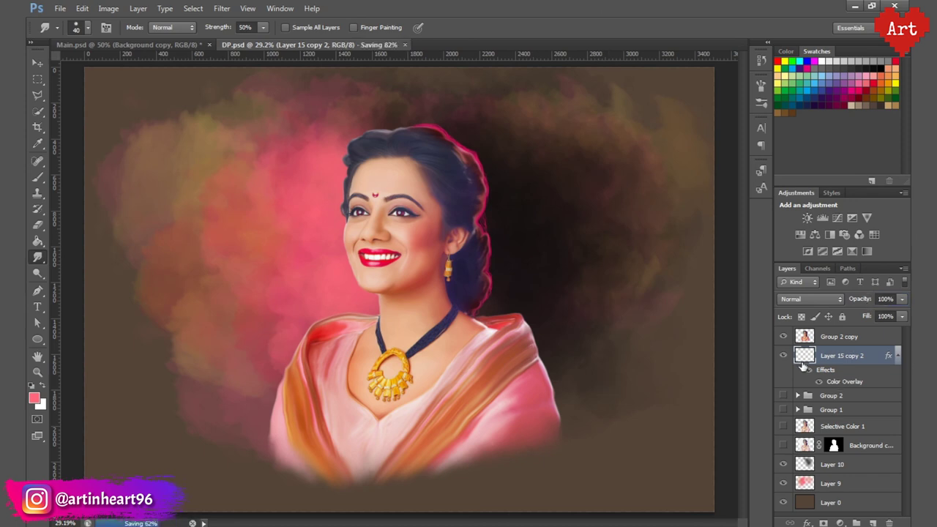
- Duplicate Group 2 copy as a hidden backup, Group 2 copy 2
left_click(856, 338)
key("ctrl+j")
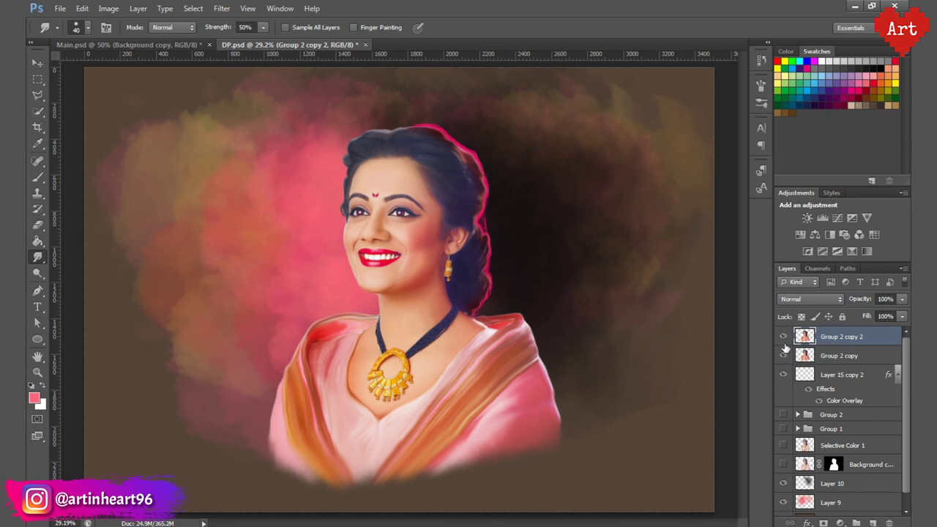
left_click(783, 337)
left_click_drag(842, 337, 842, 401)
- Merge Layer 15 copy 2 into Group 2 copy and save DP.psd
left_click(842, 356)
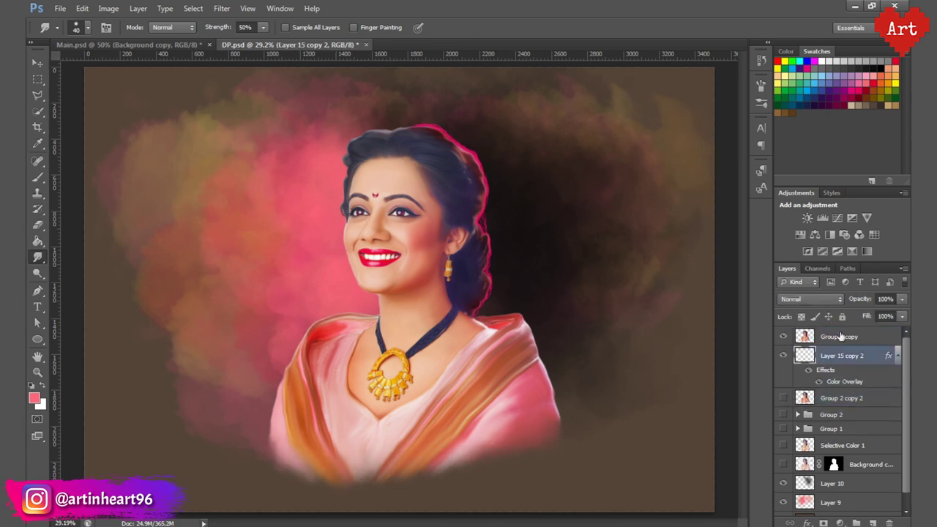
left_click(840, 335, "ctrl")
right_click(840, 335)
left_click(721, 377)
key("ctrl+s")
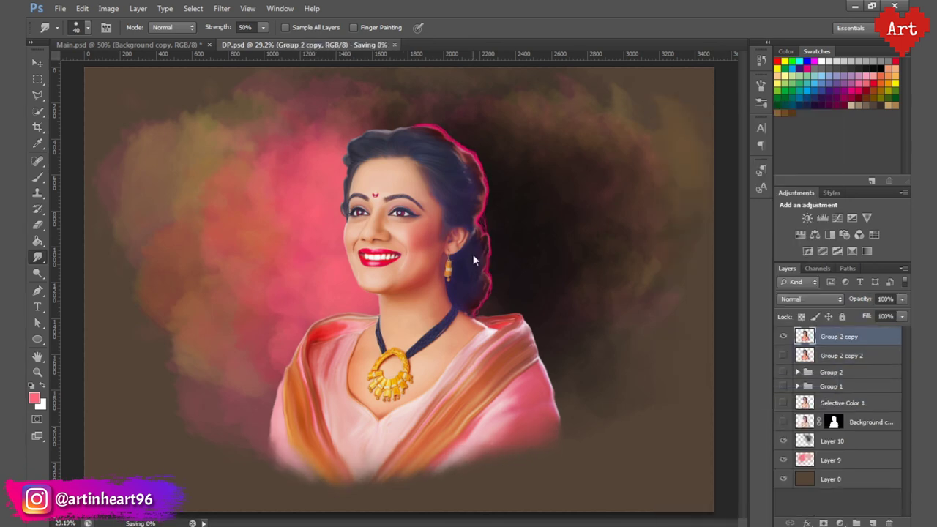
- On Layer 9, paint red ff082b glow left of the hair with a 300 px brush
left_click(820, 460)
left_click(34, 398)
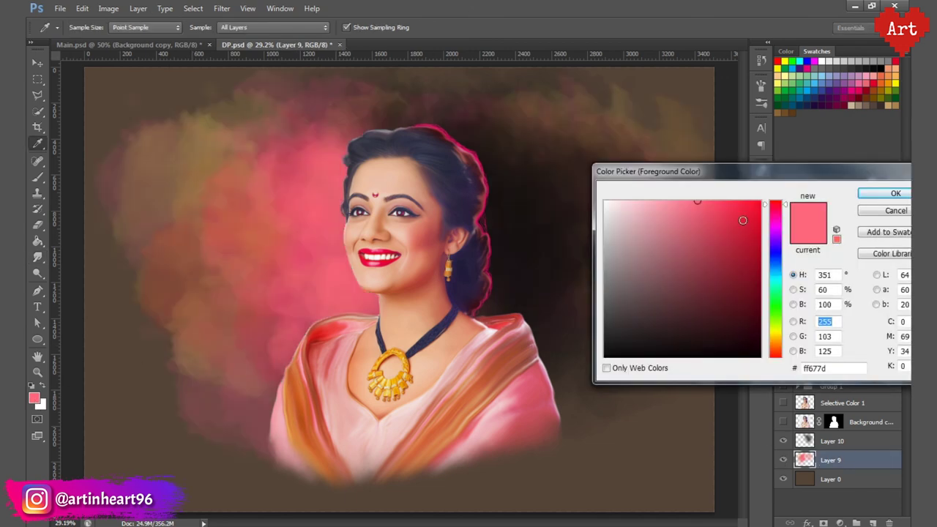
left_click_drag(743, 212, 755, 188)
left_click(896, 193)
left_click(38, 178)
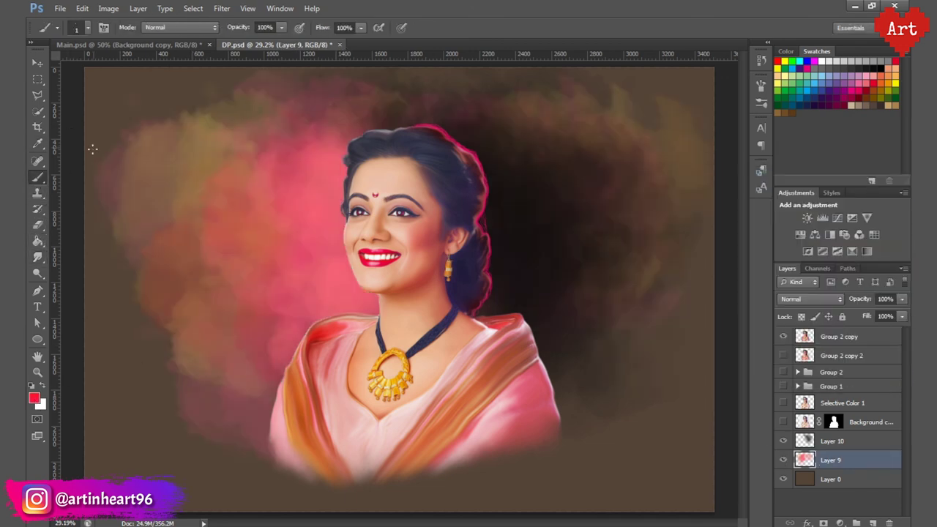
left_click(87, 27)
double_click(109, 178)
left_click_drag(333, 157, 324, 268)
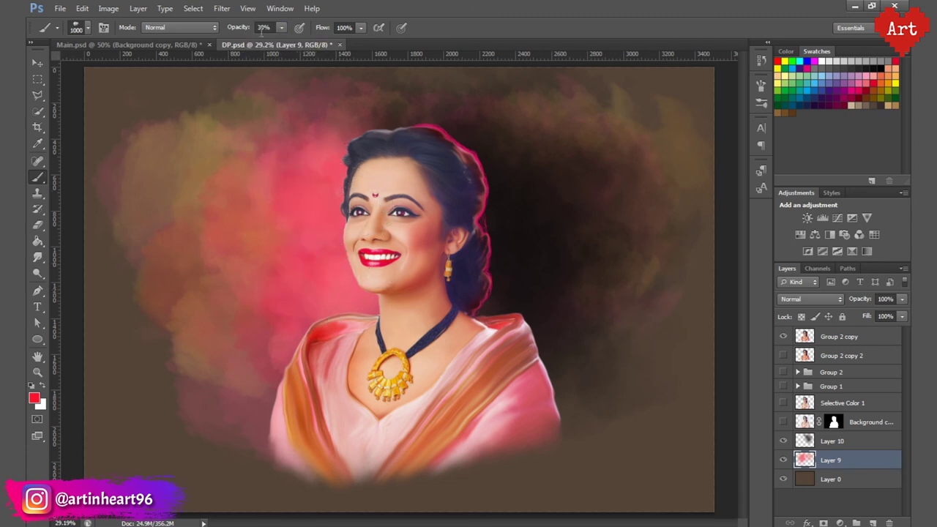
- Set brush opacity to 10% and switch to a light pink colour with a 500 px brush
type("10")
key("Return")
key("bracketright")
key("bracketright")
key("bracketright")
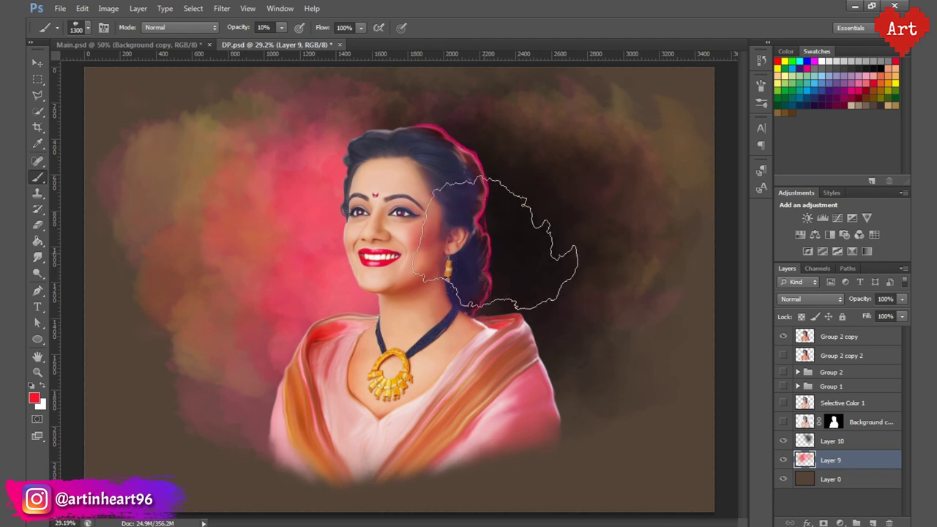
left_click(34, 401)
mouse_move(718, 217)
left_mouse_down()
mouse_move(687, 200)
mouse_move(683, 185)
left_mouse_up()
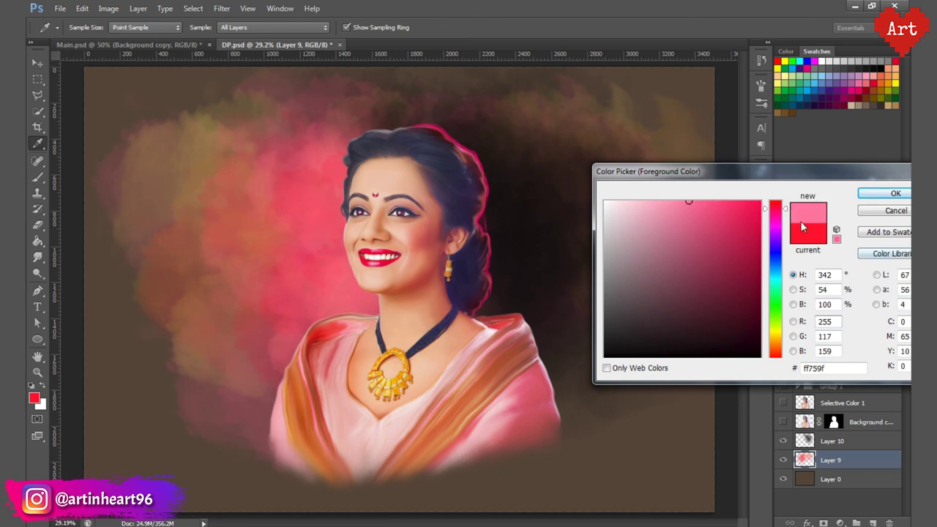
left_click(896, 193)
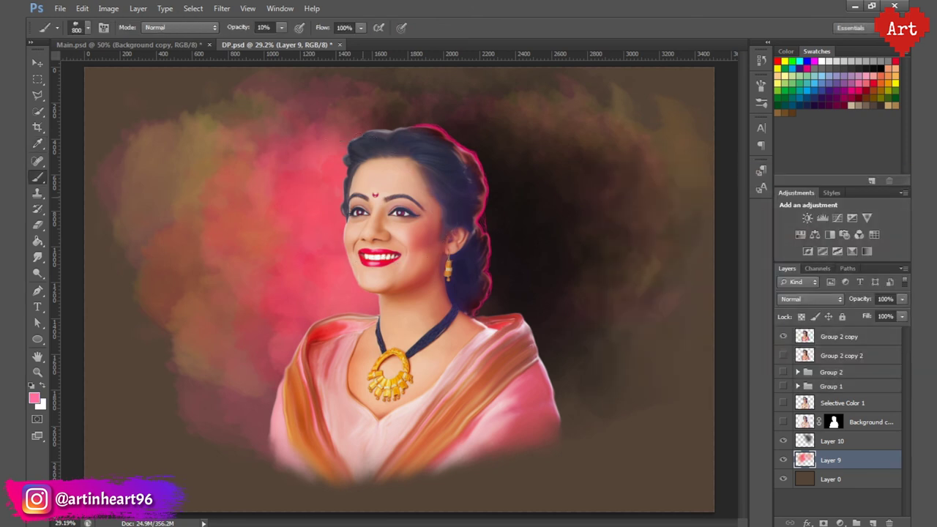
key("bracketleft")
key("bracketleft")
key("bracketleft")
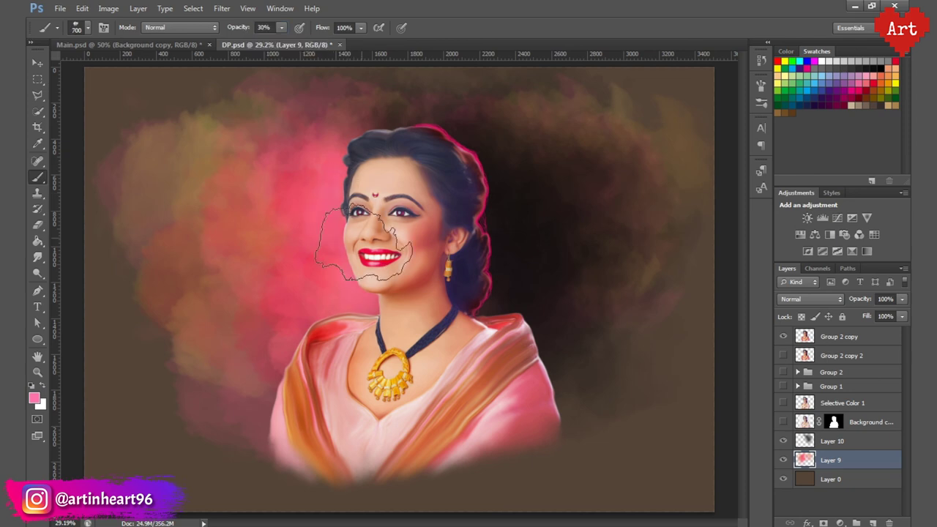
- Switch the foreground colour to hot pink ff006c and return to the brush
scroll(359, 212, "up", 2)
left_click(36, 400)
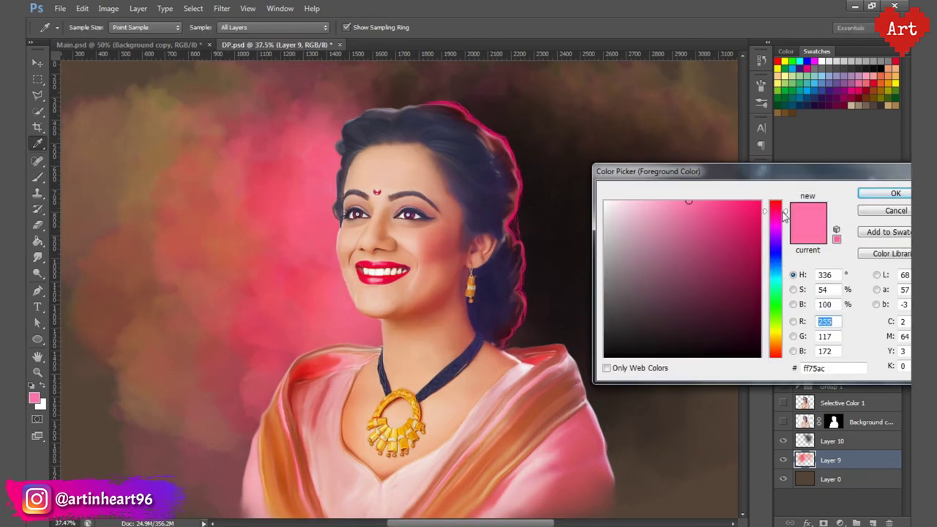
left_click_drag(749, 211, 760, 196)
left_click(777, 214)
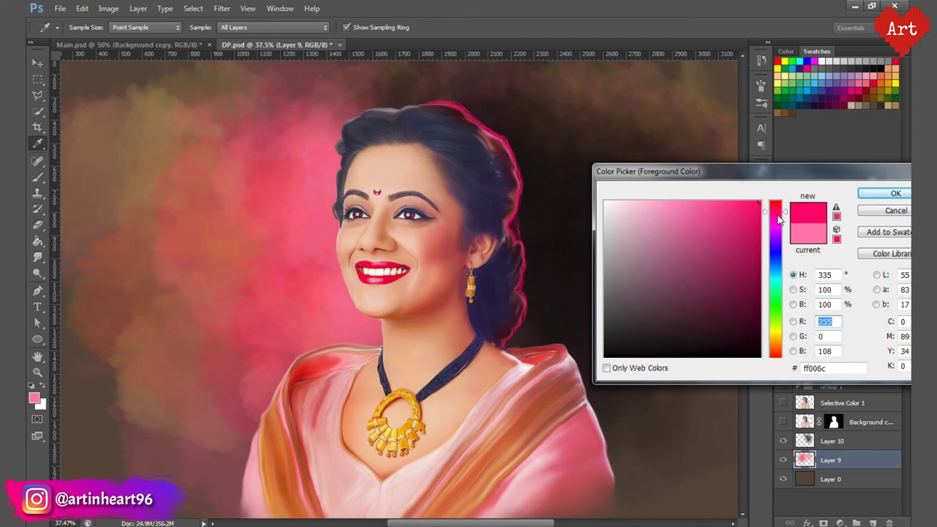
left_click(883, 194)
key("b")
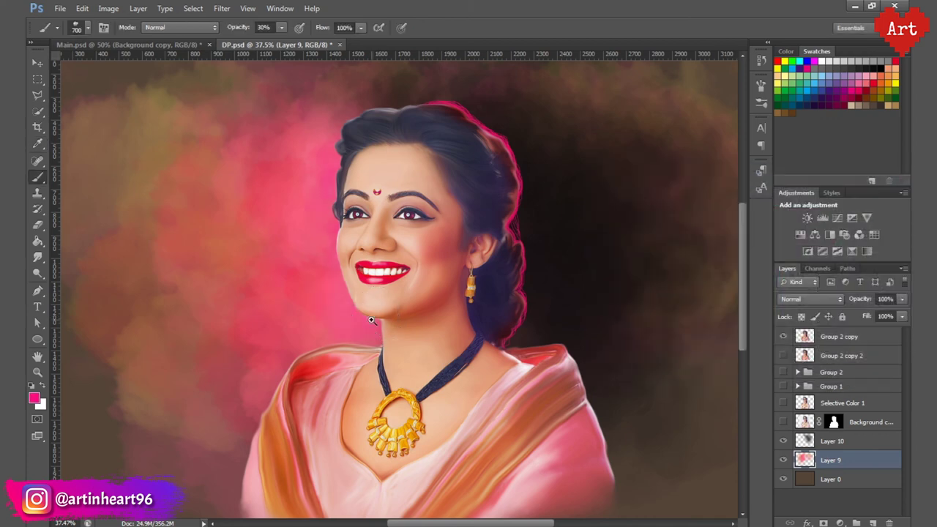
scroll(347, 246, "down", 2)
scroll(335, 167, "up", 1)
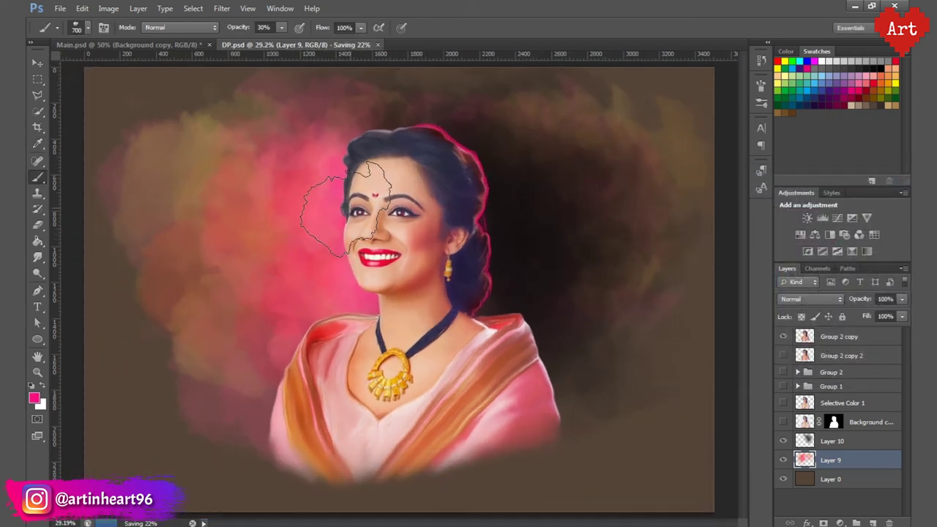
- Select Layer 10, reset colours to black and white, and keep 10% brush opacity
left_click(831, 441)
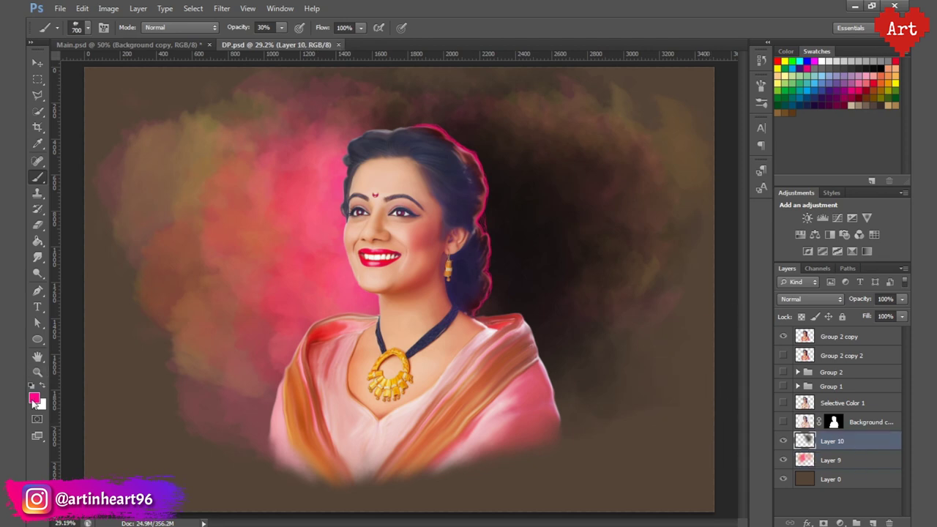
left_click(31, 389)
left_click(262, 27)
type("10")
key("Return")
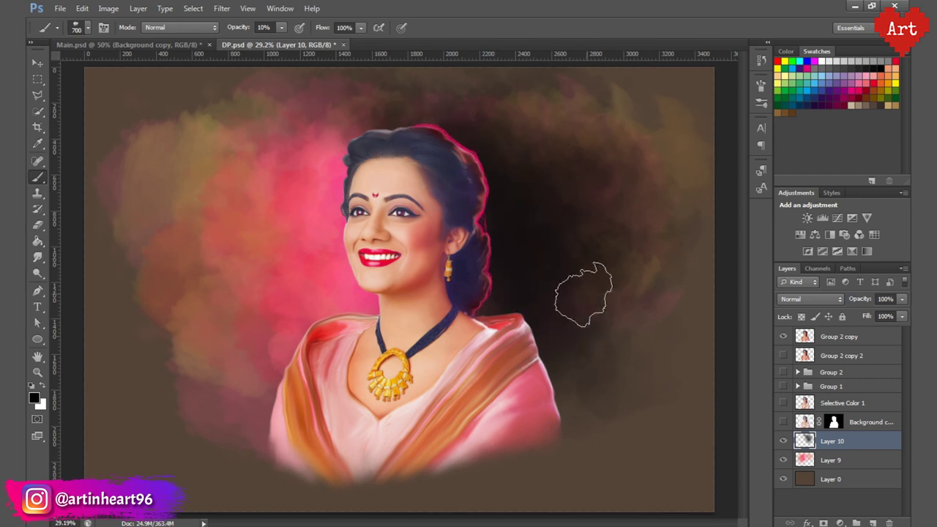
- Add a clipped Selective Color adjustment and raise the Yellows' yellow to +7
left_click(834, 337)
left_click(840, 524)
left_click(827, 516)
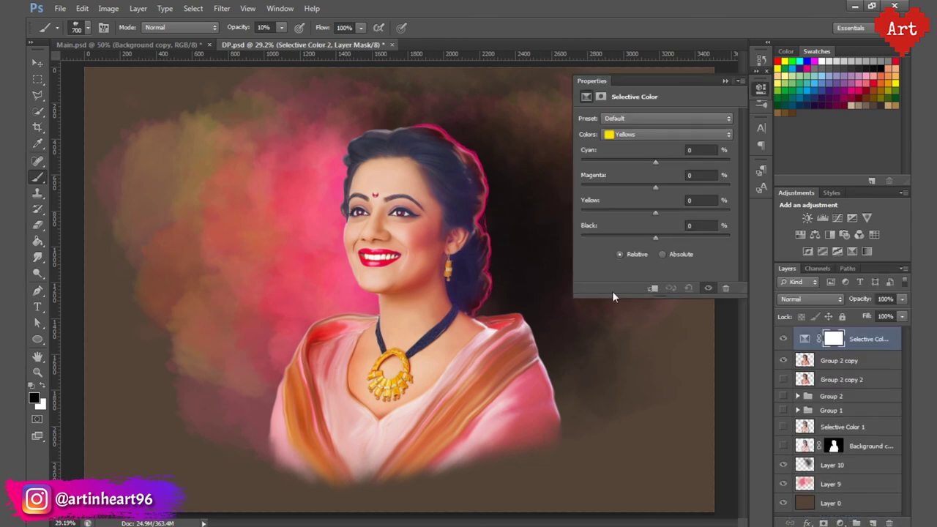
left_click(653, 287)
left_click(659, 134)
left_click(648, 141)
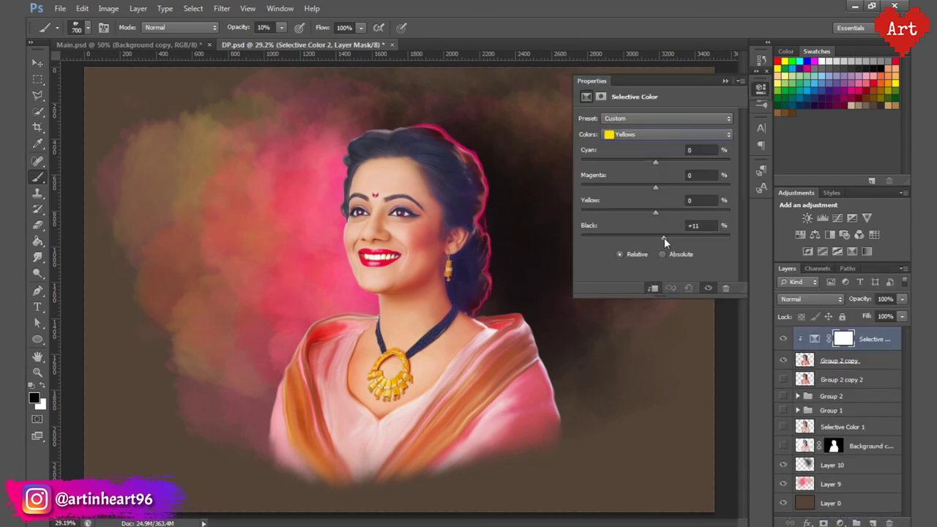
left_click_drag(664, 239, 661, 214)
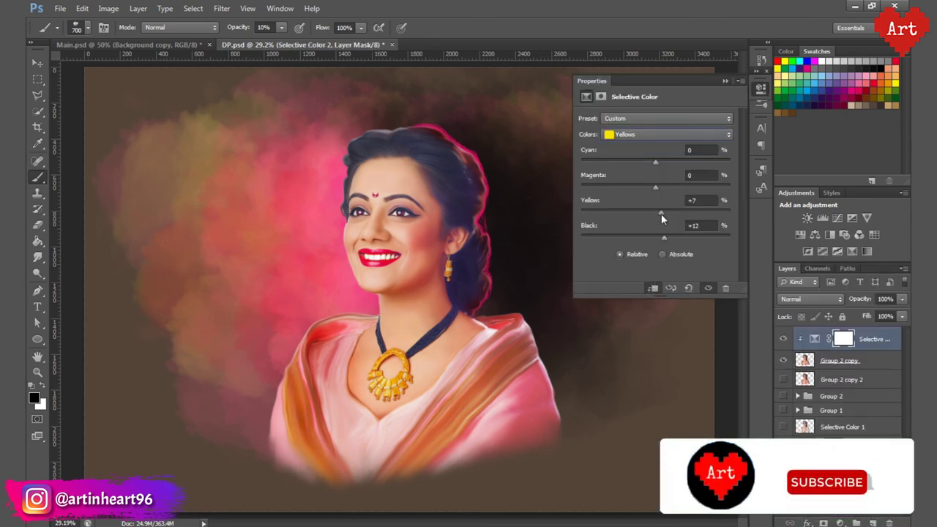
- Add cyan and magenta to the Reds, then merge the adjustment into the portrait layer
left_click(659, 134)
left_click(655, 143)
mouse_move(623, 167)
left_mouse_down()
mouse_move(662, 166)
mouse_move(662, 187)
left_mouse_up()
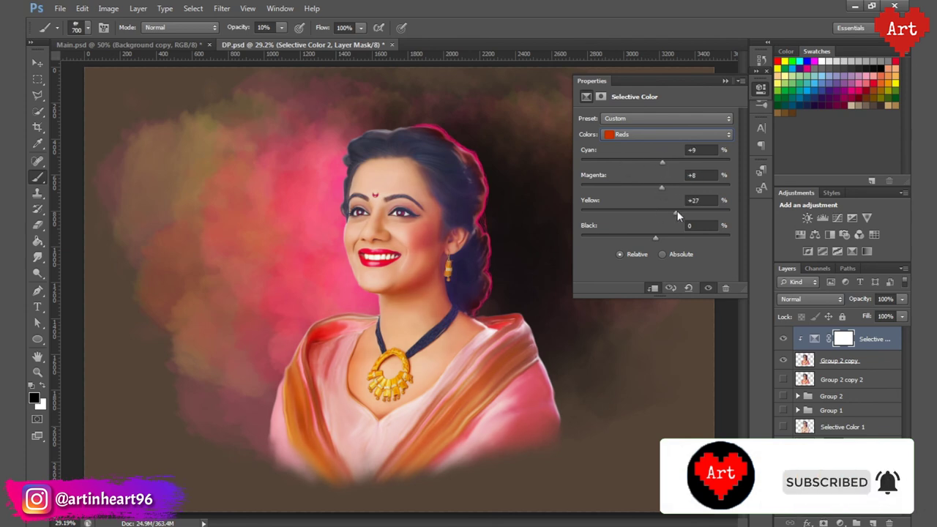
left_click(687, 202)
type("0")
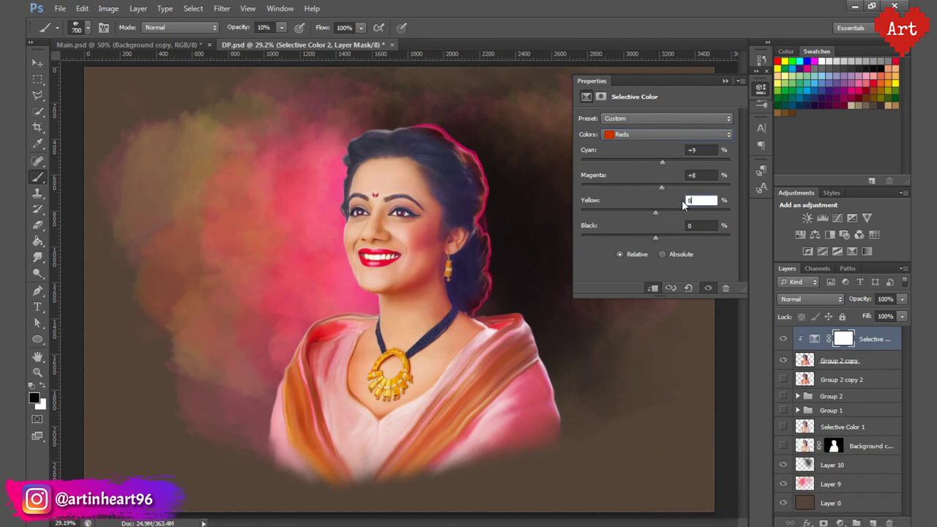
left_click(762, 88)
right_click(873, 361)
left_click(736, 379)
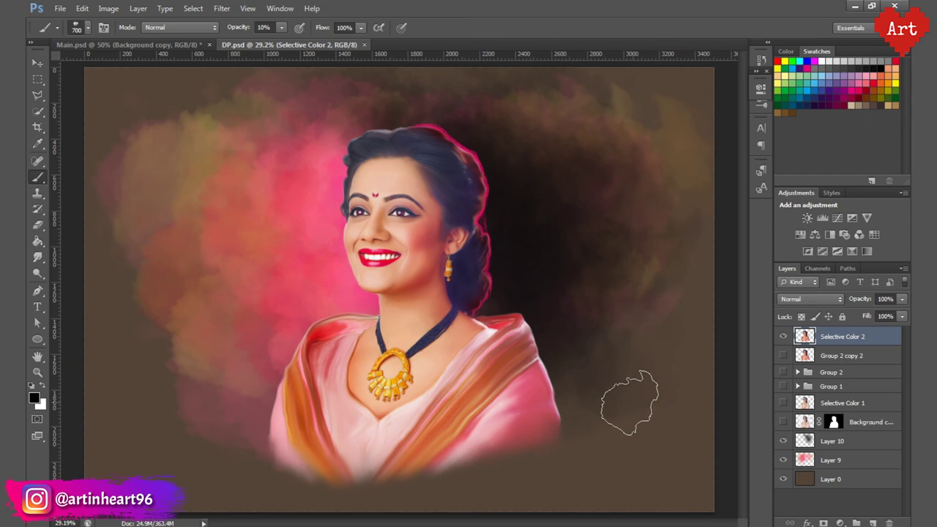
- Convert the merged Selective Color 2 layer to a Smart Object
right_click(849, 344)
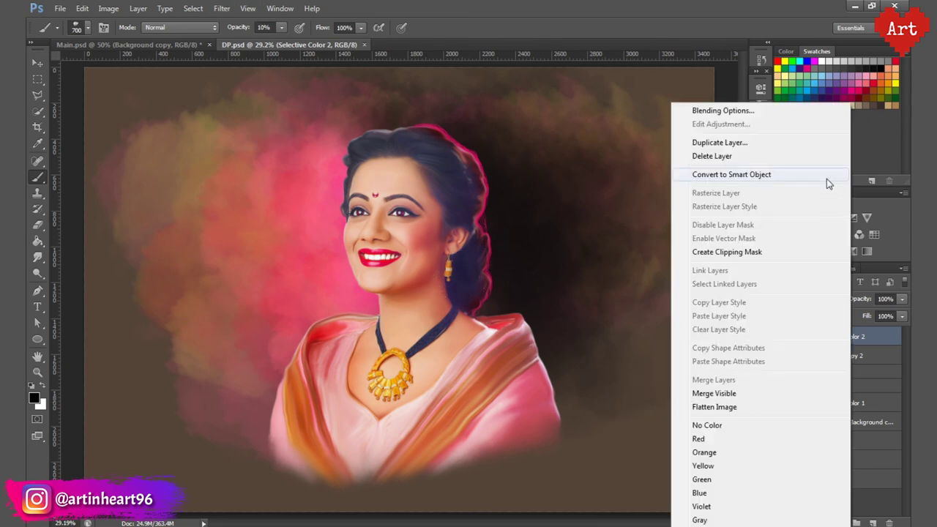
left_click(733, 174)
left_click(222, 8)
left_click(422, 223)
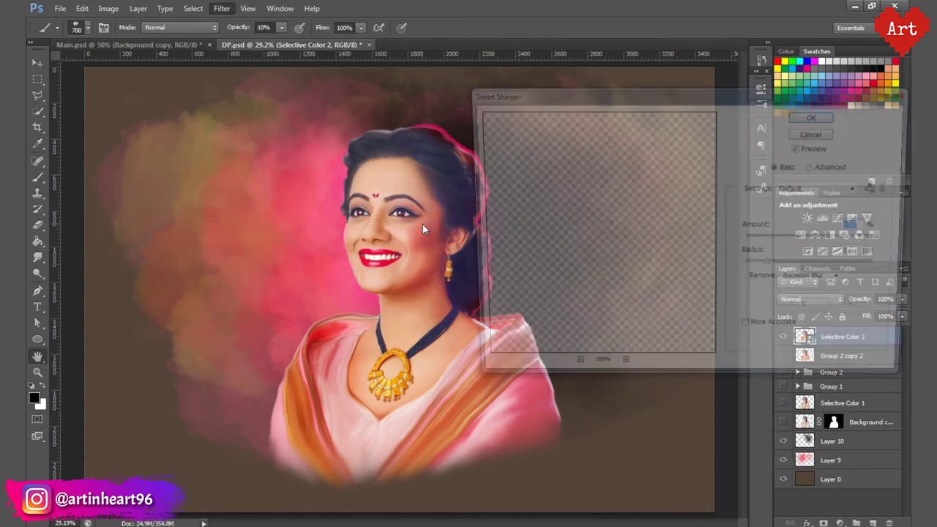
scroll(322, 252, "up", 1)
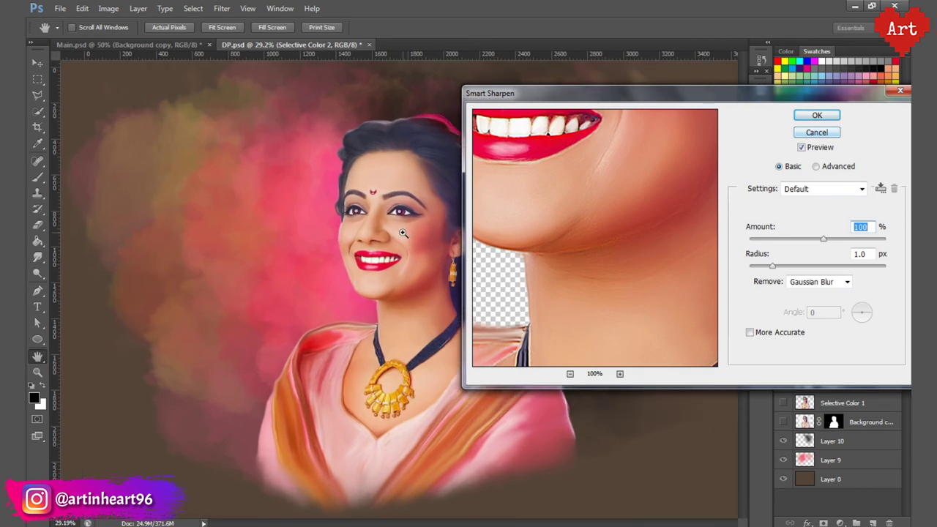
scroll(321, 252, "up", 1)
scroll(322, 251, "up", 1)
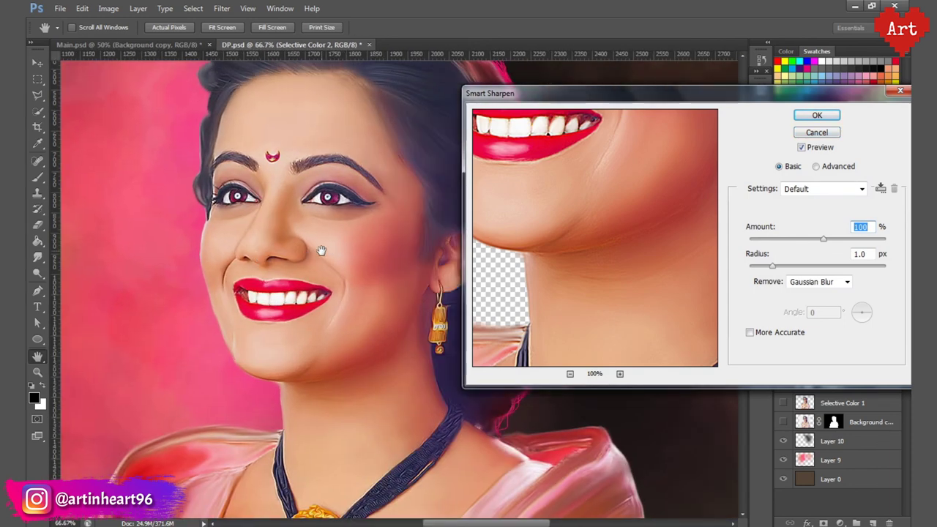
left_click(817, 132)
- Apply an Unsharp Mask smart filter with Radius 2.0 and Threshold 0, then fit the view
left_click(222, 8)
left_click(418, 237)
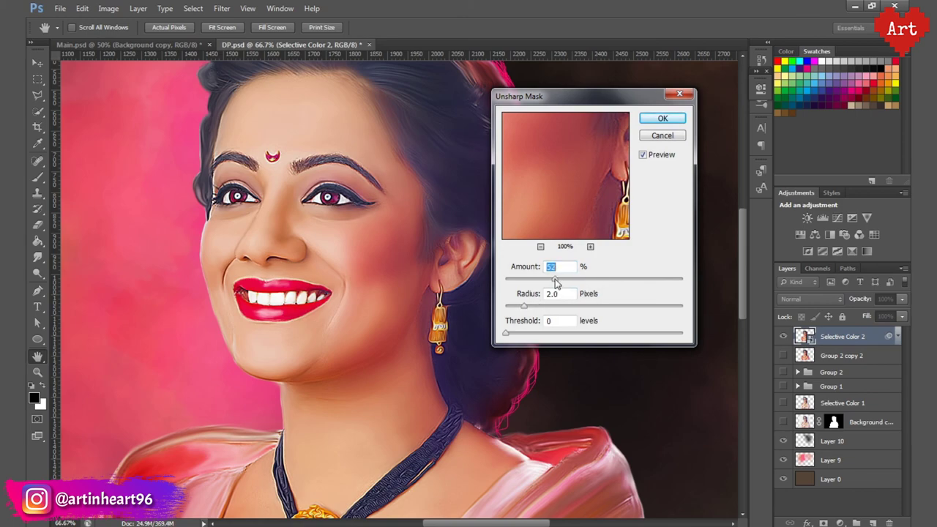
left_click(662, 117)
key("ctrl+0")
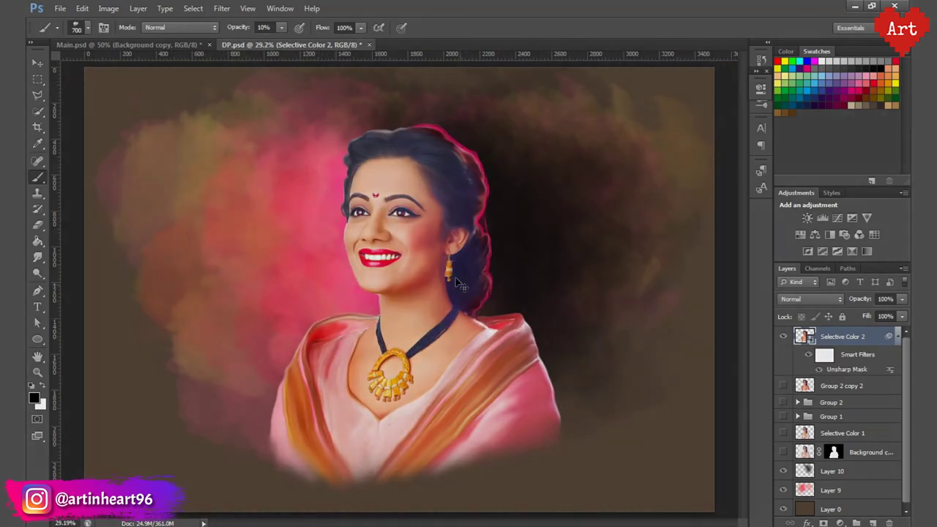